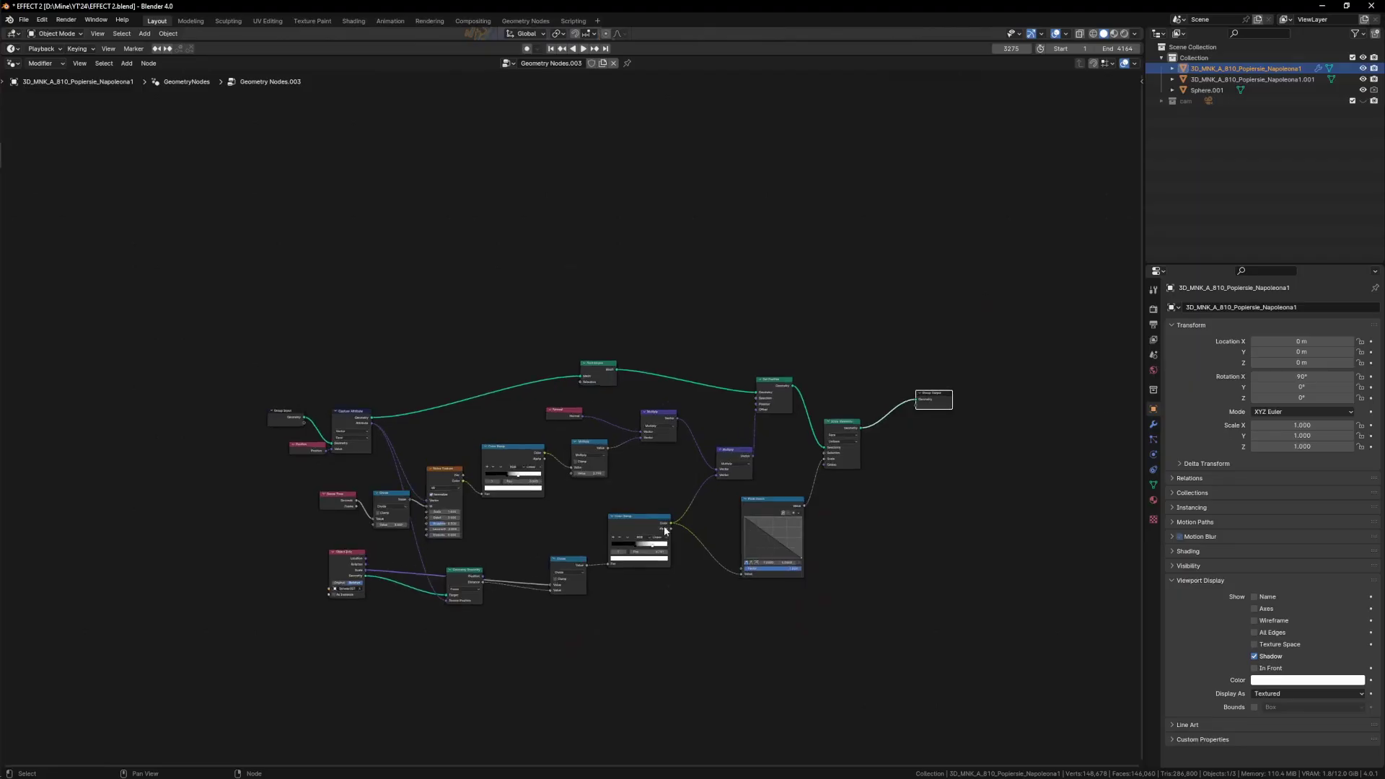
- Examine the overall layout and input nodes of the bust's completed geometry node tree
{"action": "scroll", "coordinate": [675, 517], "scroll_direction": "down", "scroll_amount": 2}
{"action": "scroll", "coordinate": [635, 486], "scroll_direction": "up", "scroll_amount": 6}
{"action": "scroll", "coordinate": [391, 358], "scroll_direction": "up", "scroll_amount": 1}
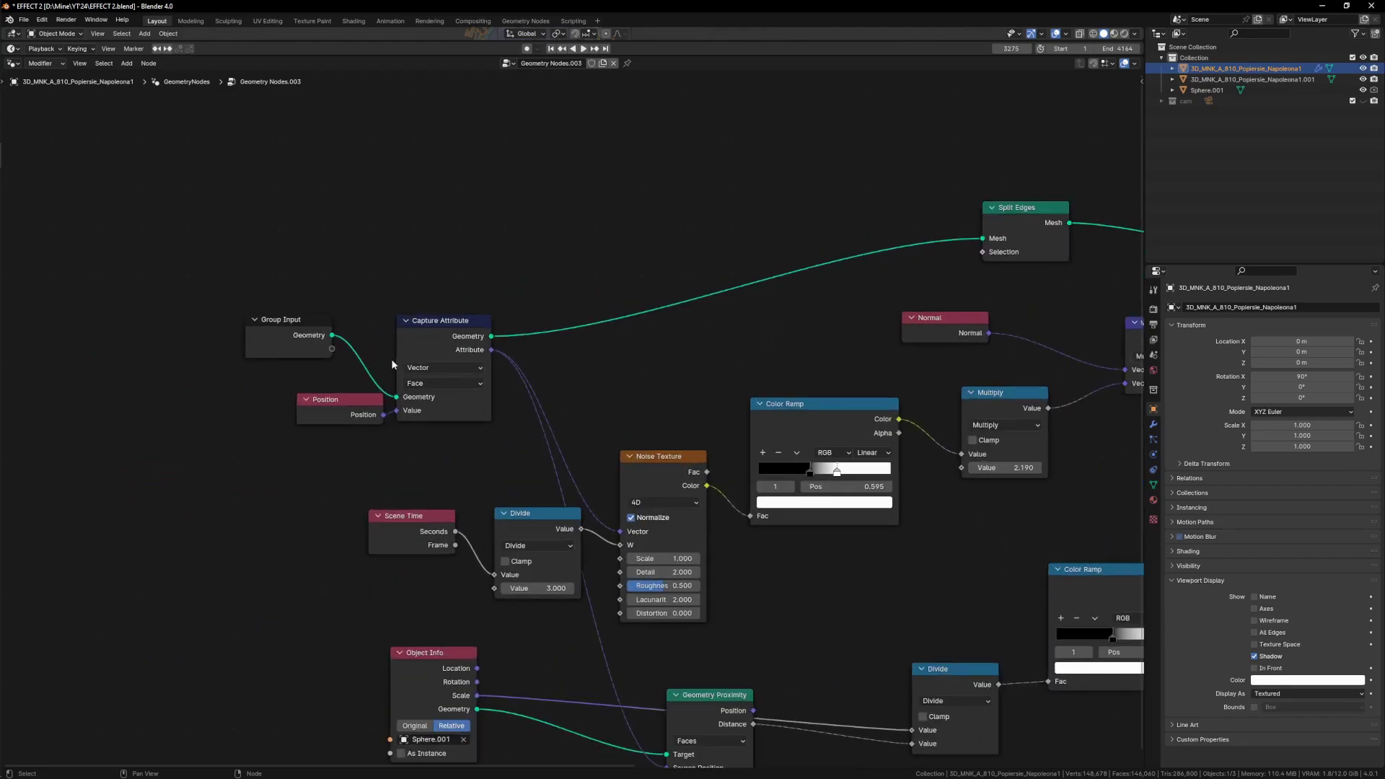
{"action": "scroll", "coordinate": [393, 408], "scroll_direction": "down", "scroll_amount": 4}
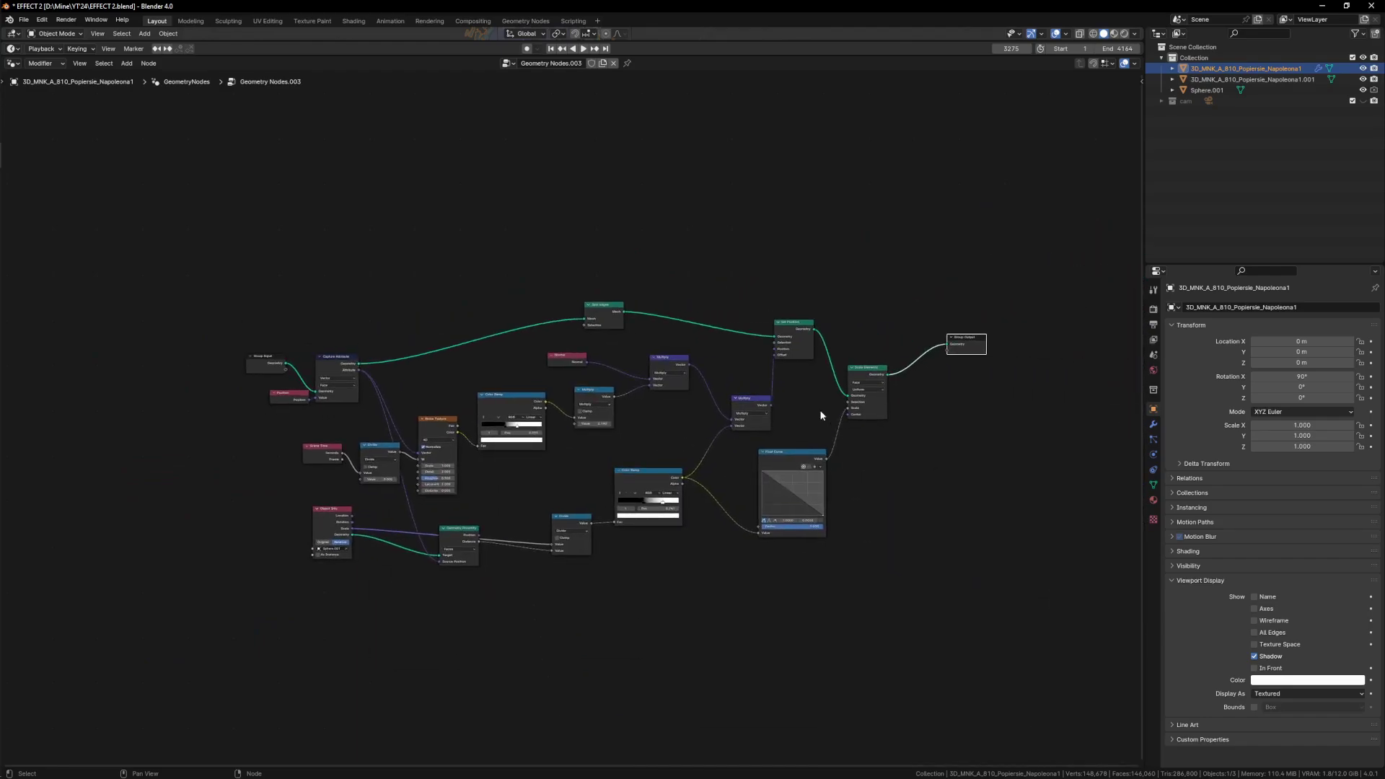
{"action": "scroll", "coordinate": [794, 422], "scroll_direction": "up", "scroll_amount": 1}
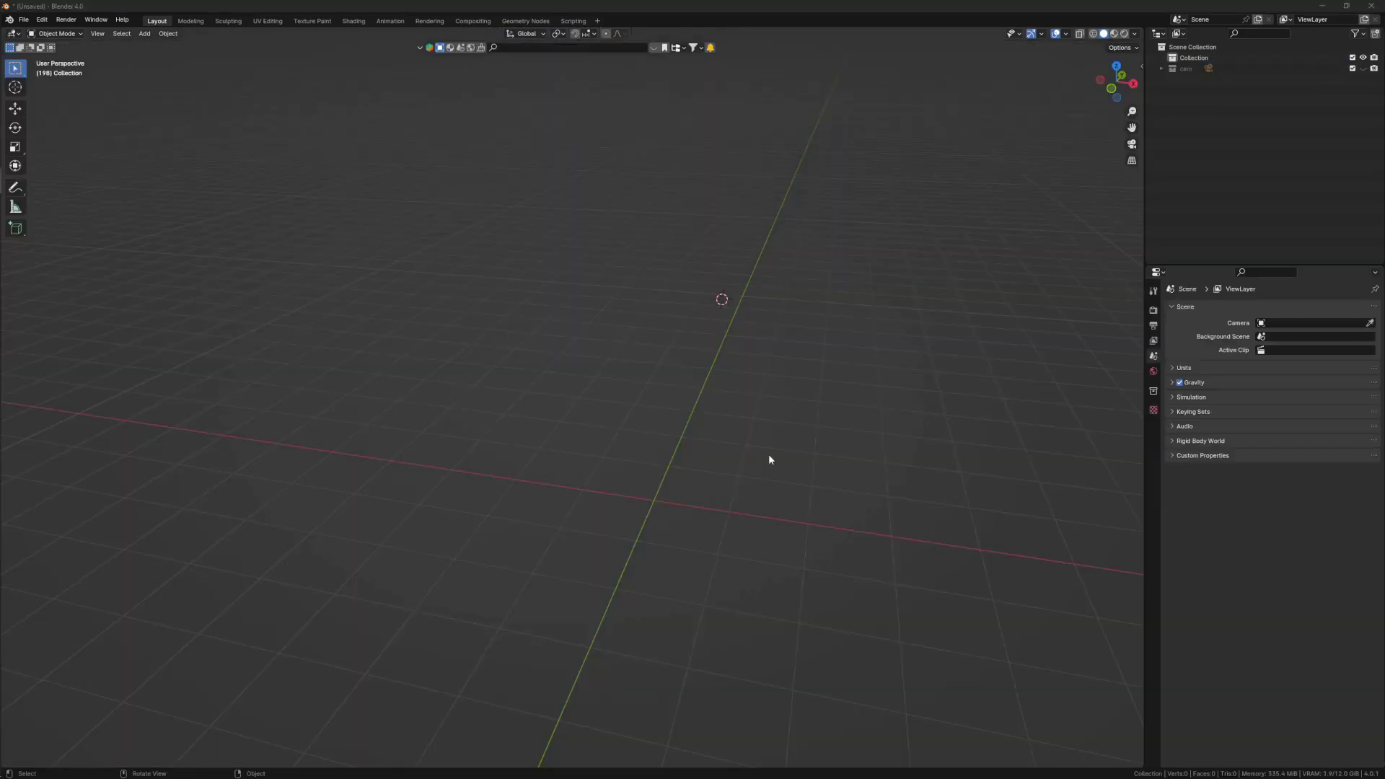
- Switch to the browser and view the available download formats for the Napoleon Bonaparte bust on Sketchfab
{"action": "middle_click_drag", "start_coordinate": [769, 453], "coordinate": [678, 446]}
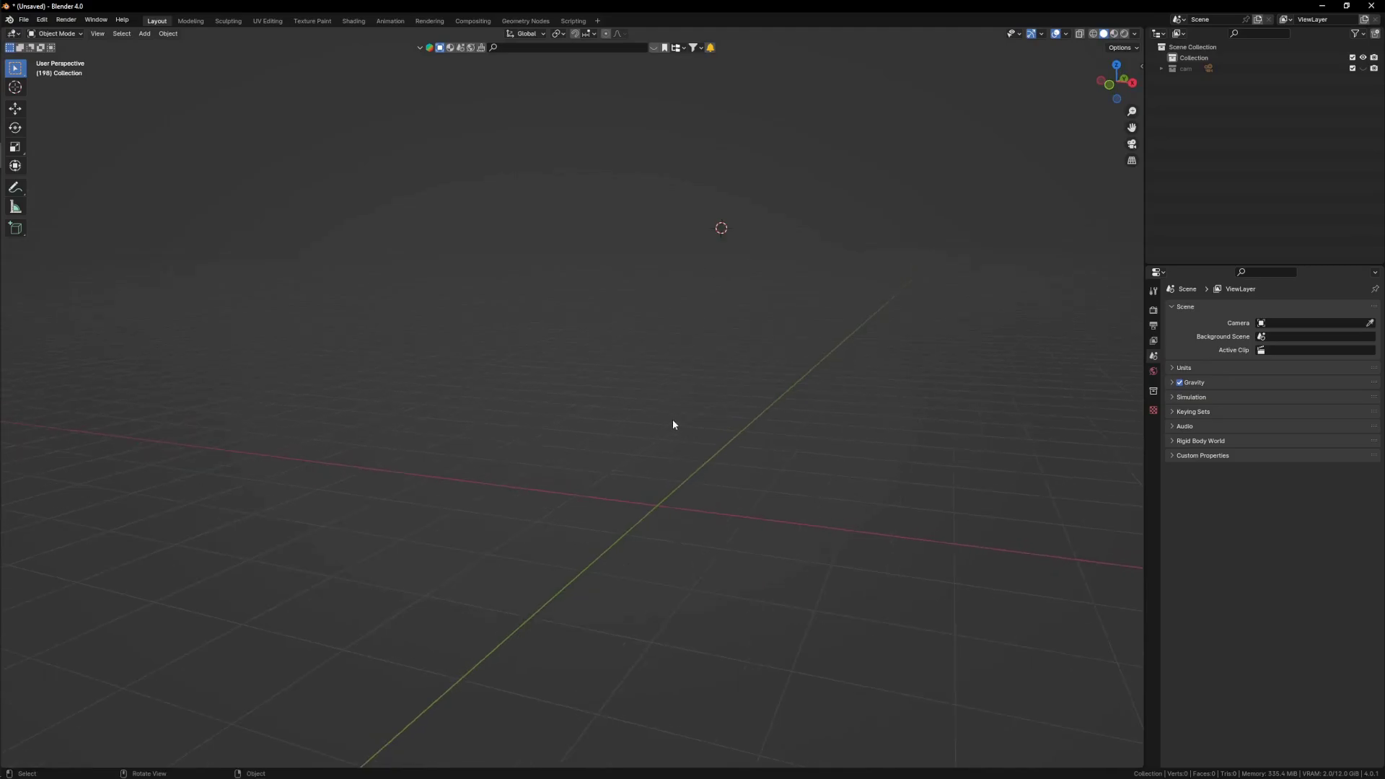
{"action": "key", "text": "alt+Tab"}
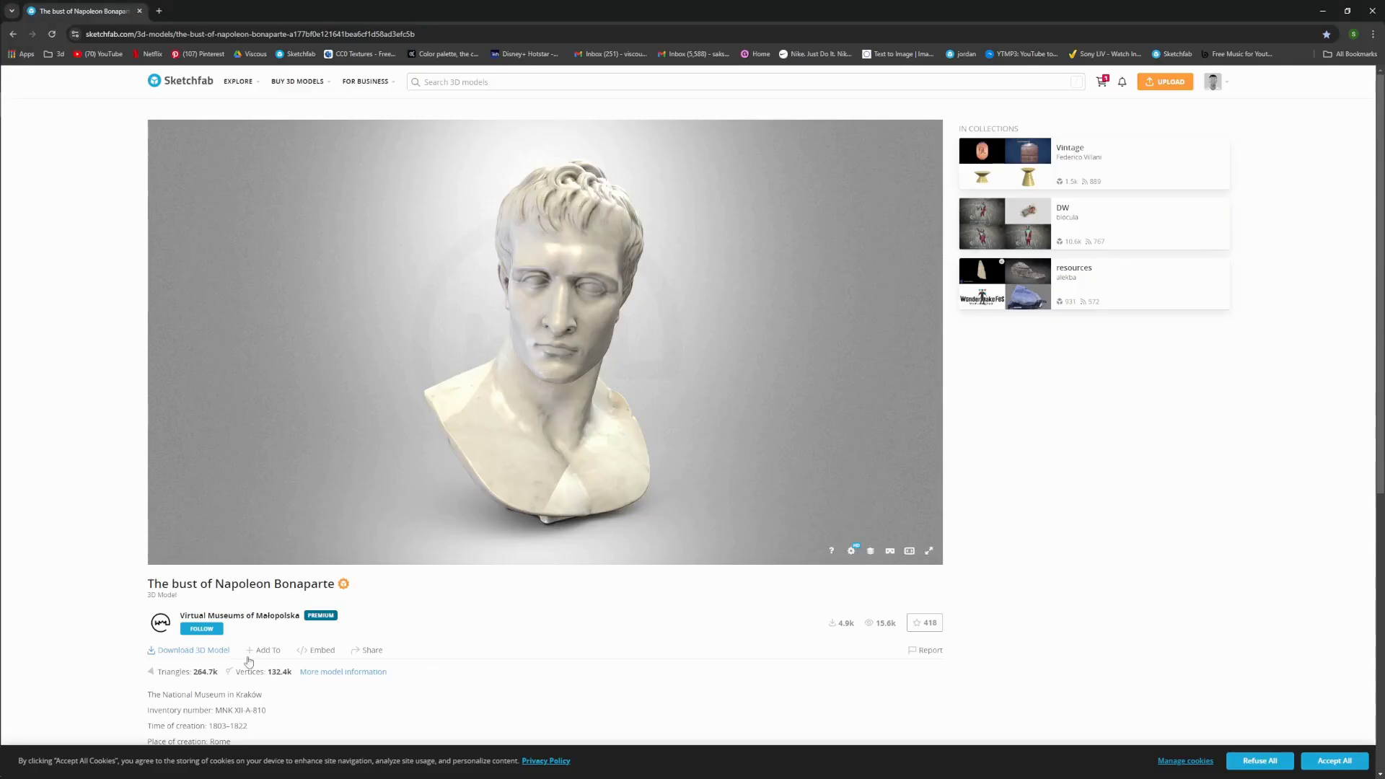
{"action": "left_click", "coordinate": [218, 653]}
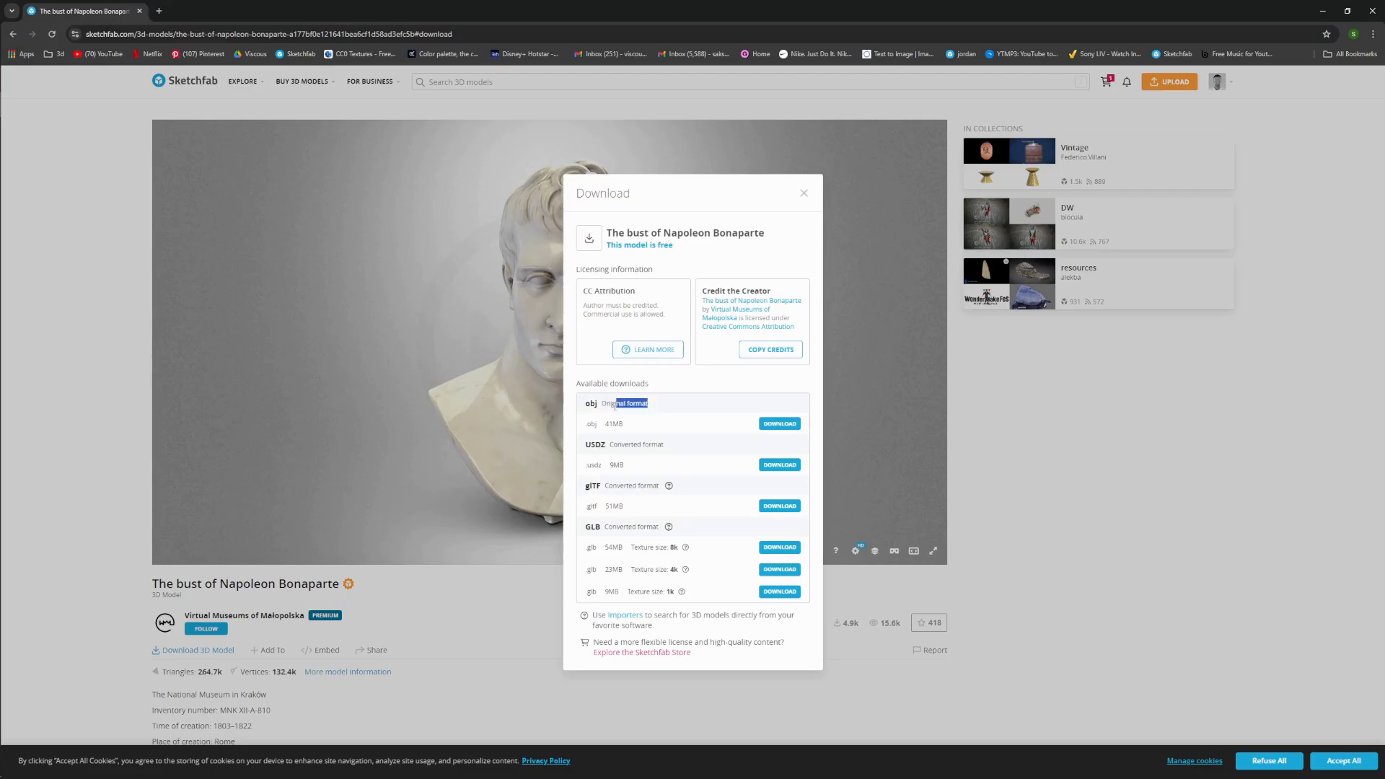
{"action": "left_click", "coordinate": [804, 196]}
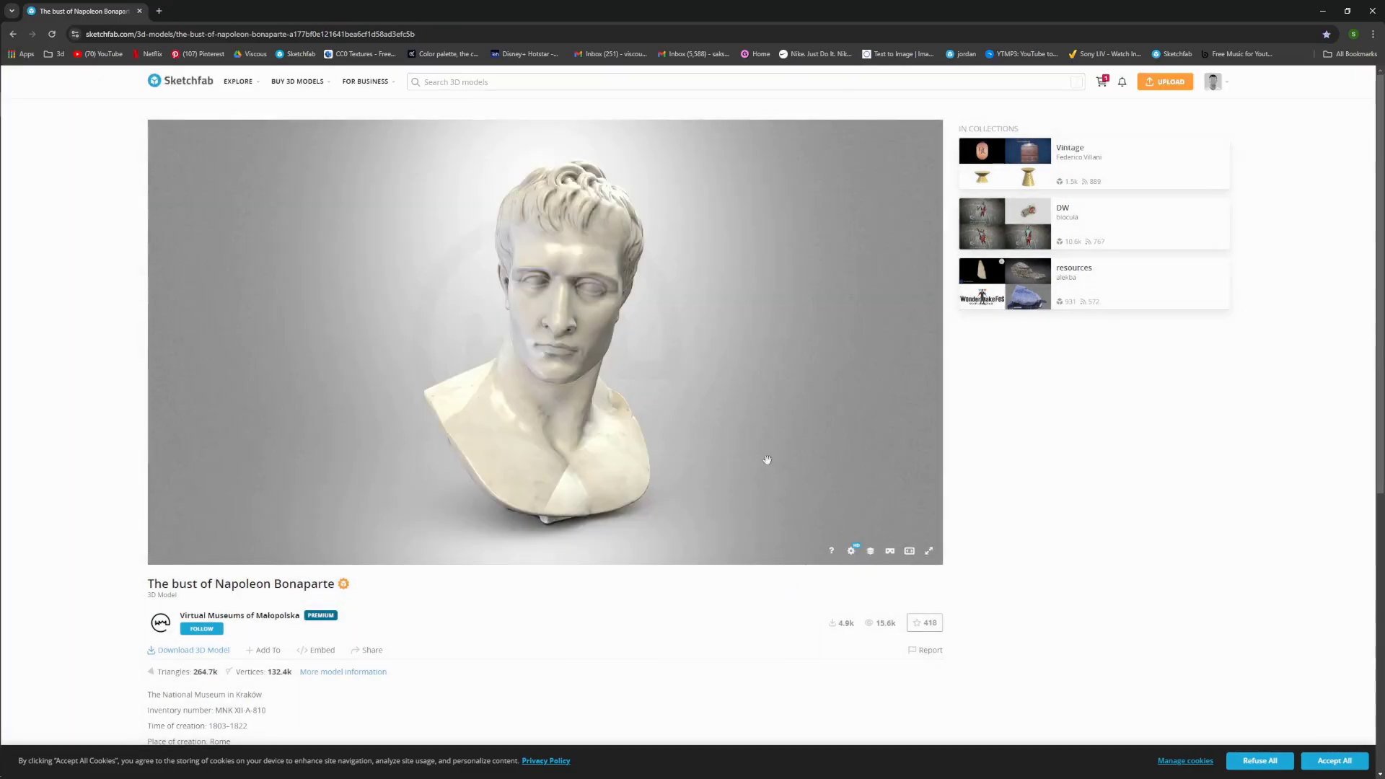
- Return to Blender and import the Wavefront file 3D_MNK_A_810_Popiersie_Napoleona.obj from the bust's source folder
{"action": "key", "text": "alt+Tab"}
{"action": "middle_click_drag", "start_coordinate": [651, 475], "coordinate": [693, 500]}
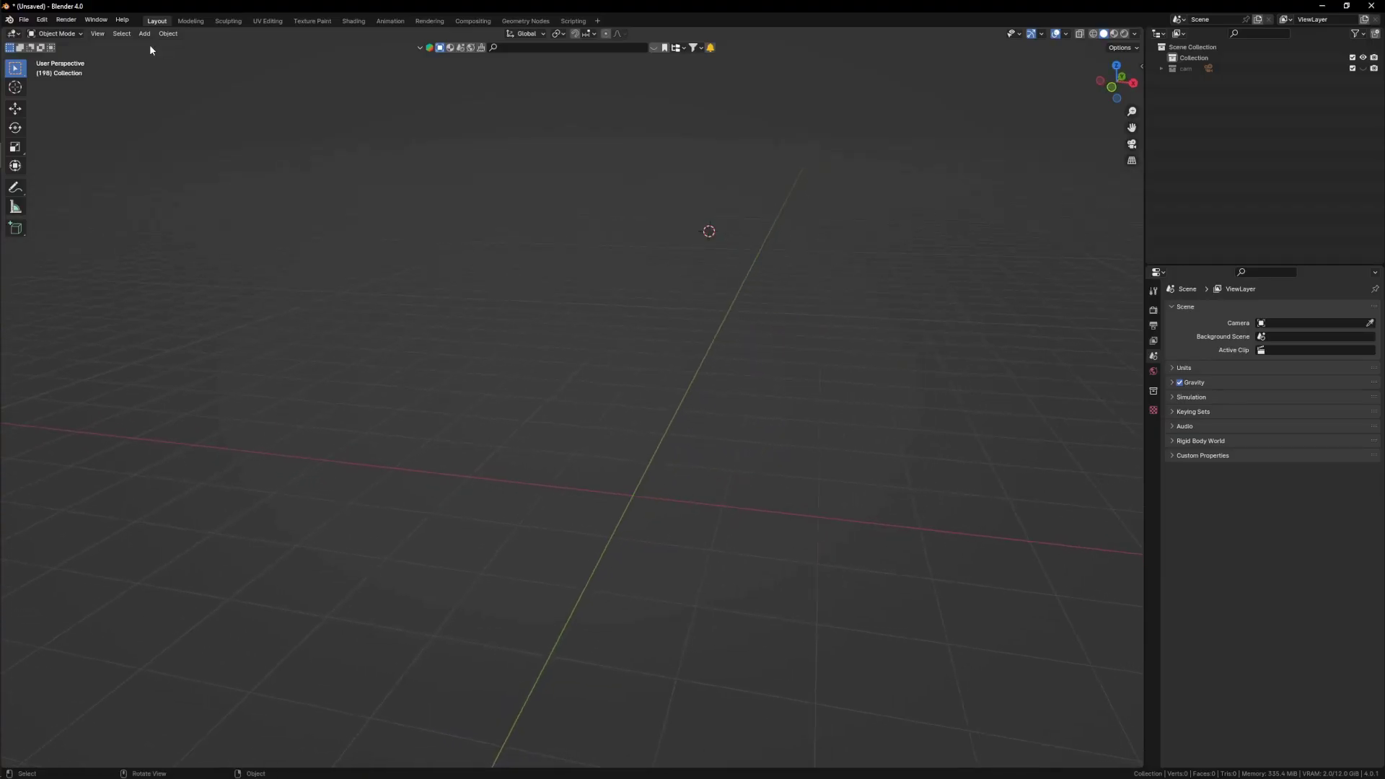
{"action": "left_click", "coordinate": [23, 20]}
{"action": "mouse_move", "coordinate": [57, 174]}
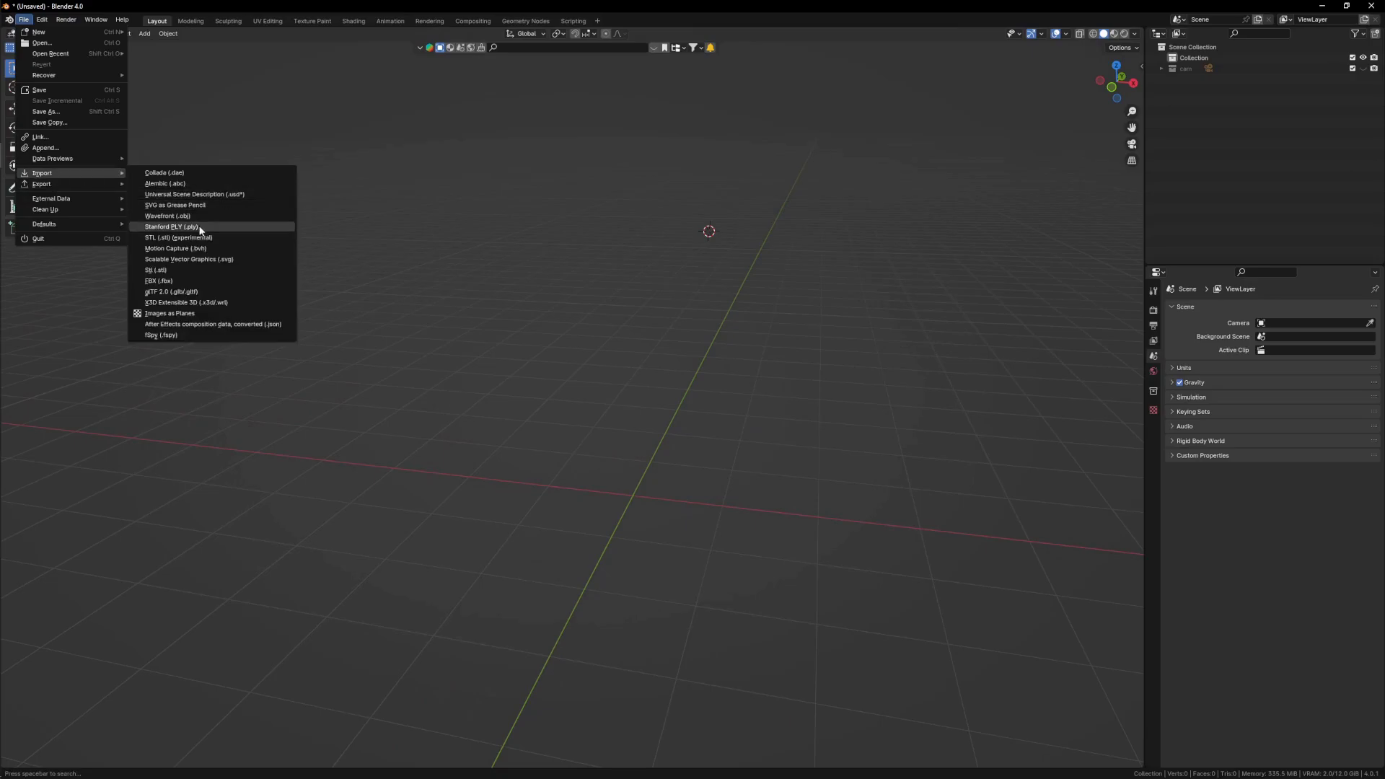
{"action": "left_click", "coordinate": [230, 216]}
{"action": "left_click", "coordinate": [570, 306]}
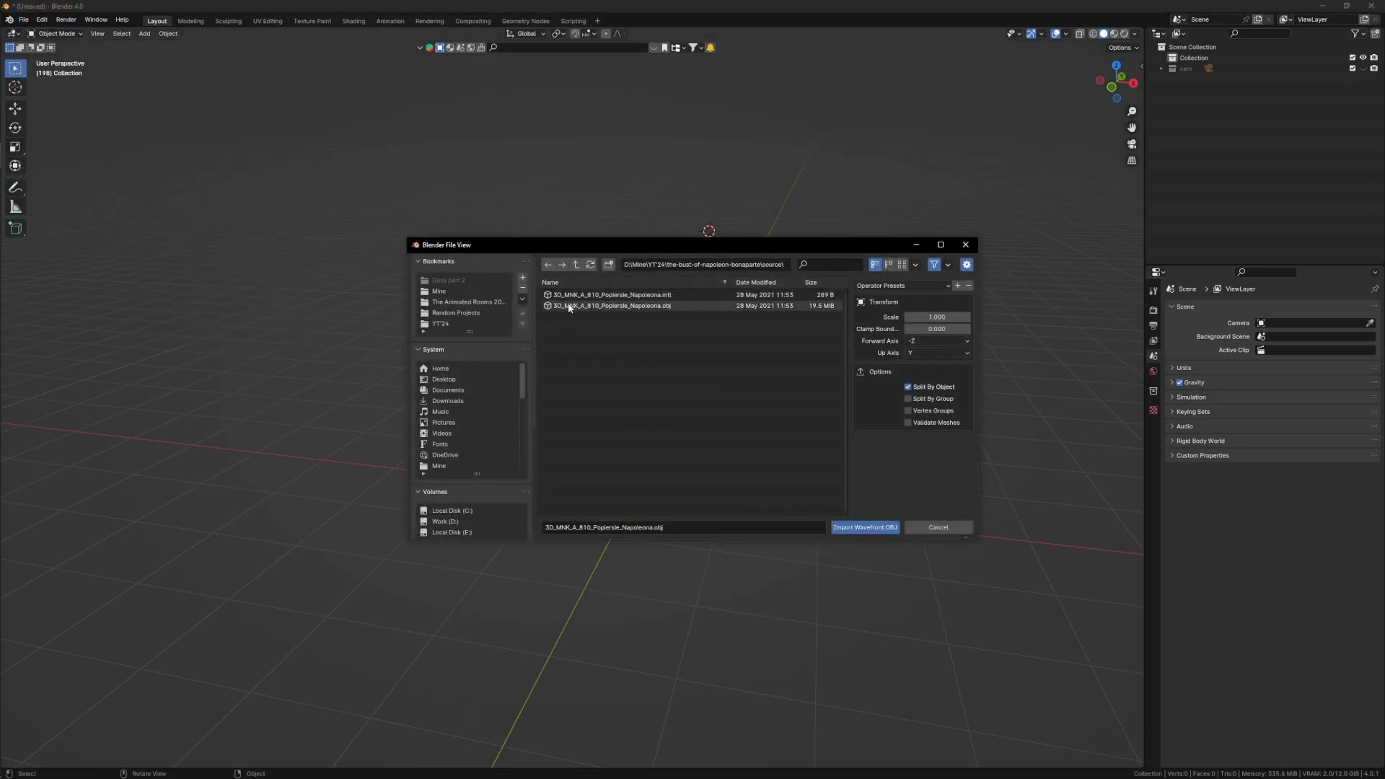
{"action": "double_click", "coordinate": [668, 306]}
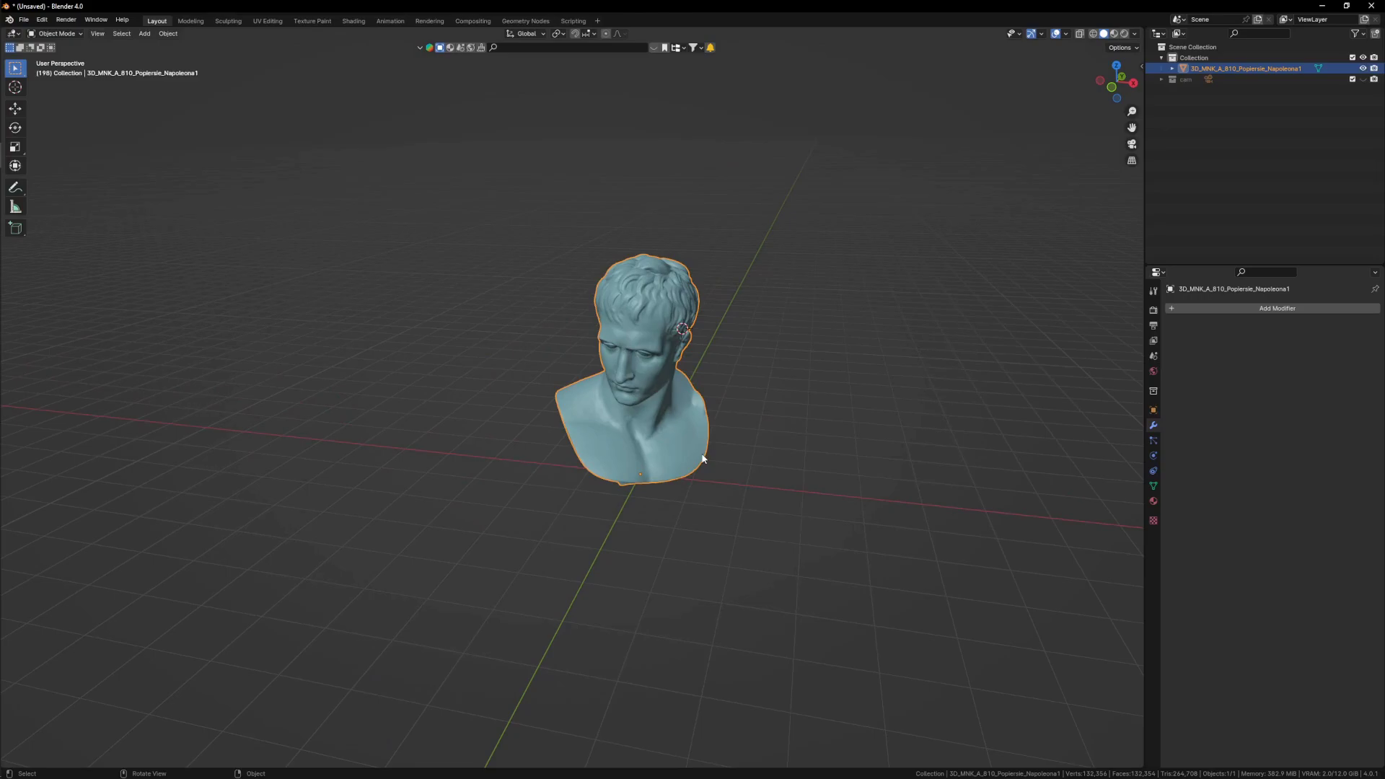
- Duplicate the bust in place, hide the duplicate and select the original
{"action": "key", "text": "shift+d"}
{"action": "key", "text": "Escape"}
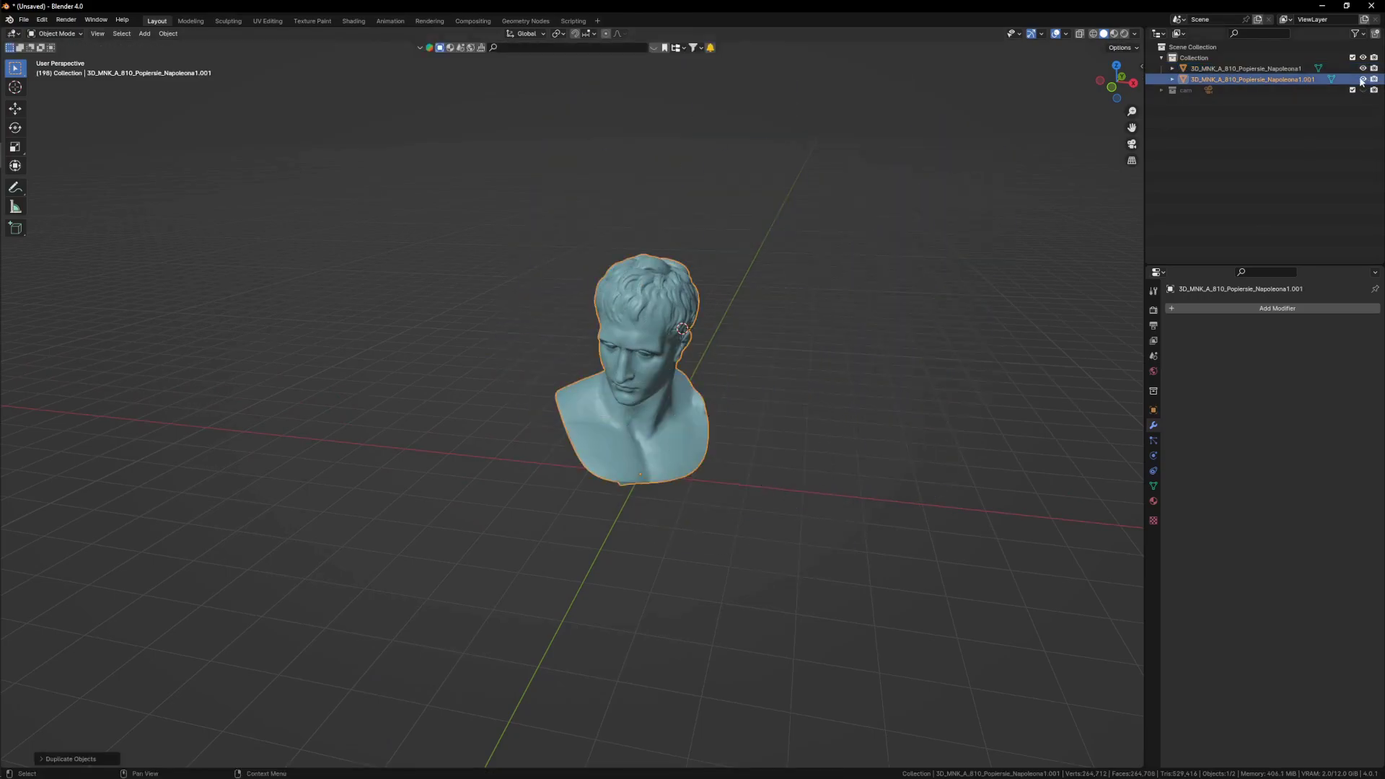
{"action": "left_click", "coordinate": [1363, 80]}
{"action": "left_click", "coordinate": [674, 452]}
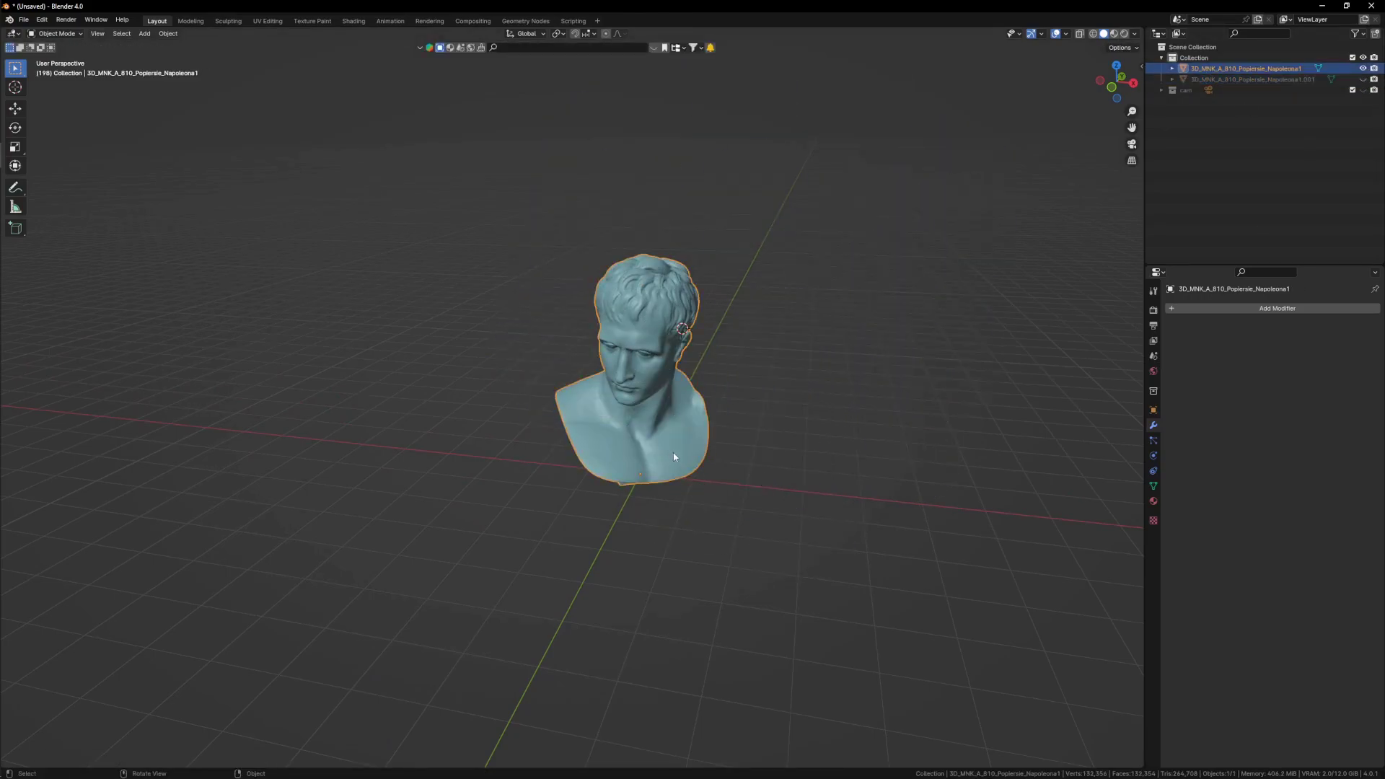
- Inspect the original bust's dense mesh and add a Decimate modifier to it
{"action": "scroll", "coordinate": [673, 452], "scroll_direction": "up", "scroll_amount": 2}
{"action": "mouse_move", "coordinate": [673, 452]}
{"action": "middle_mouse_down"}
{"action": "mouse_move", "coordinate": [694, 454]}
{"action": "mouse_move", "coordinate": [681, 436]}
{"action": "mouse_move", "coordinate": [644, 433]}
{"action": "mouse_move", "coordinate": [585, 473]}
{"action": "mouse_move", "coordinate": [586, 437]}
{"action": "mouse_move", "coordinate": [548, 466]}
{"action": "mouse_move", "coordinate": [584, 482]}
{"action": "mouse_move", "coordinate": [1182, 282]}
{"action": "middle_mouse_up"}
{"action": "key", "text": "Tab"}
{"action": "scroll", "coordinate": [658, 436], "scroll_direction": "up", "scroll_amount": 3}
{"action": "key", "text": "Tab"}
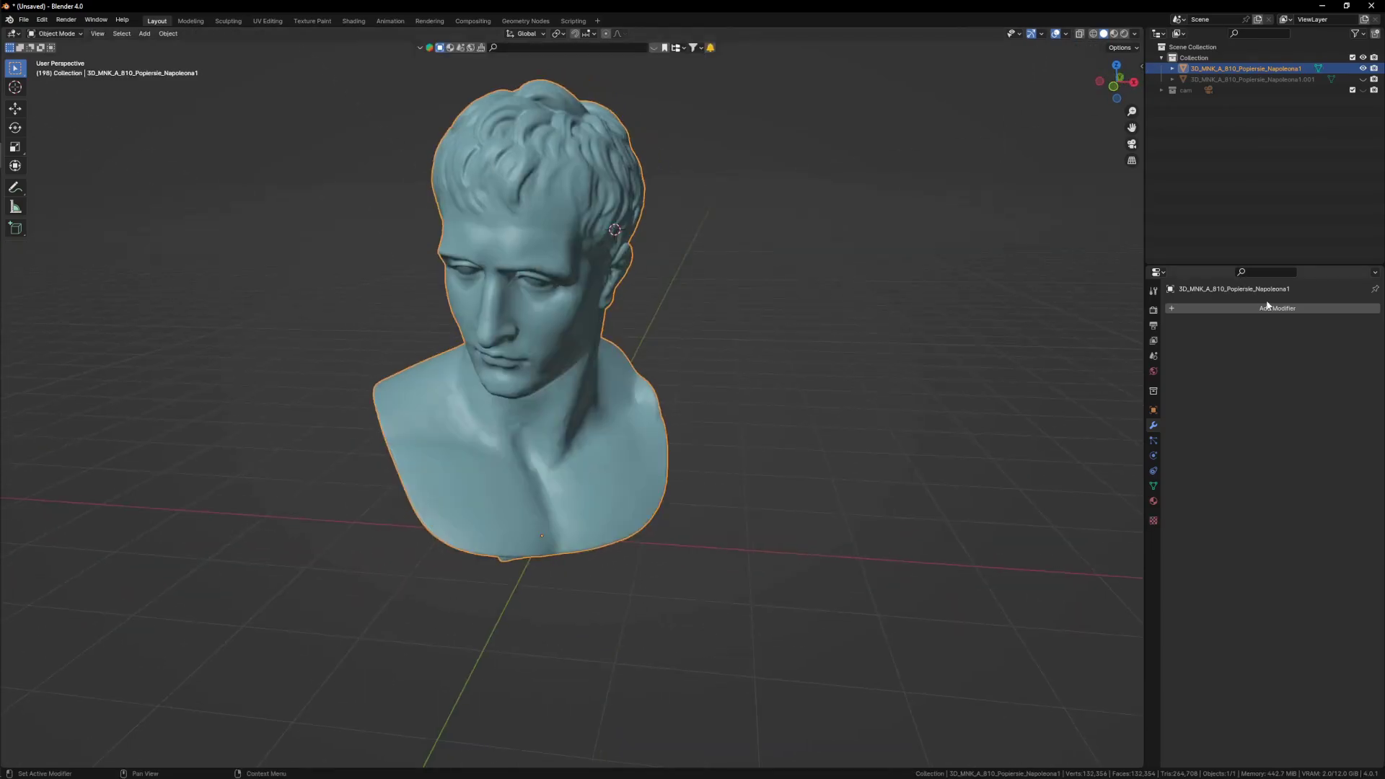
{"action": "left_click", "coordinate": [1268, 306]}
{"action": "mouse_move", "coordinate": [1246, 309]}
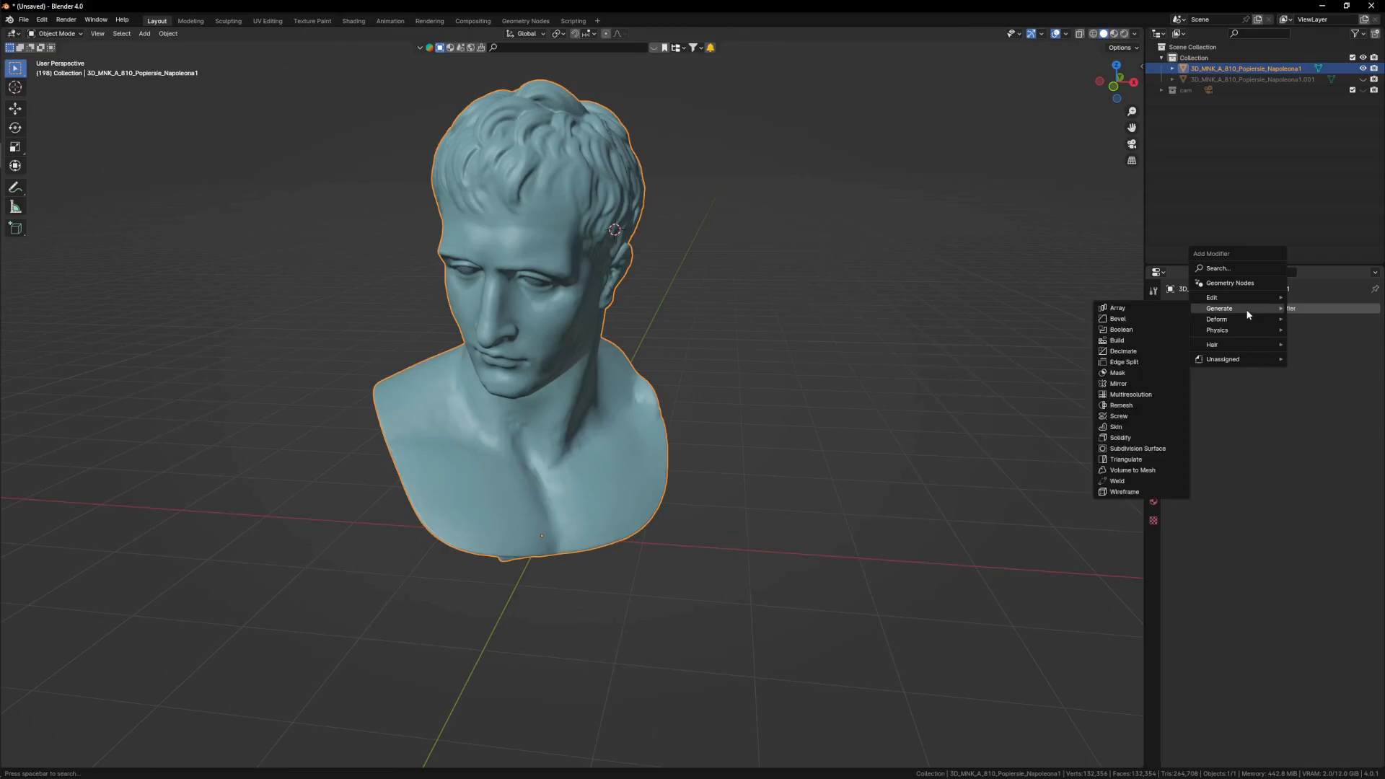
{"action": "left_click", "coordinate": [1123, 350]}
- Set the Decimate modifier's collapse ratio to 0.01 on the original bust
{"action": "scroll", "coordinate": [654, 430], "scroll_direction": "down", "scroll_amount": 3}
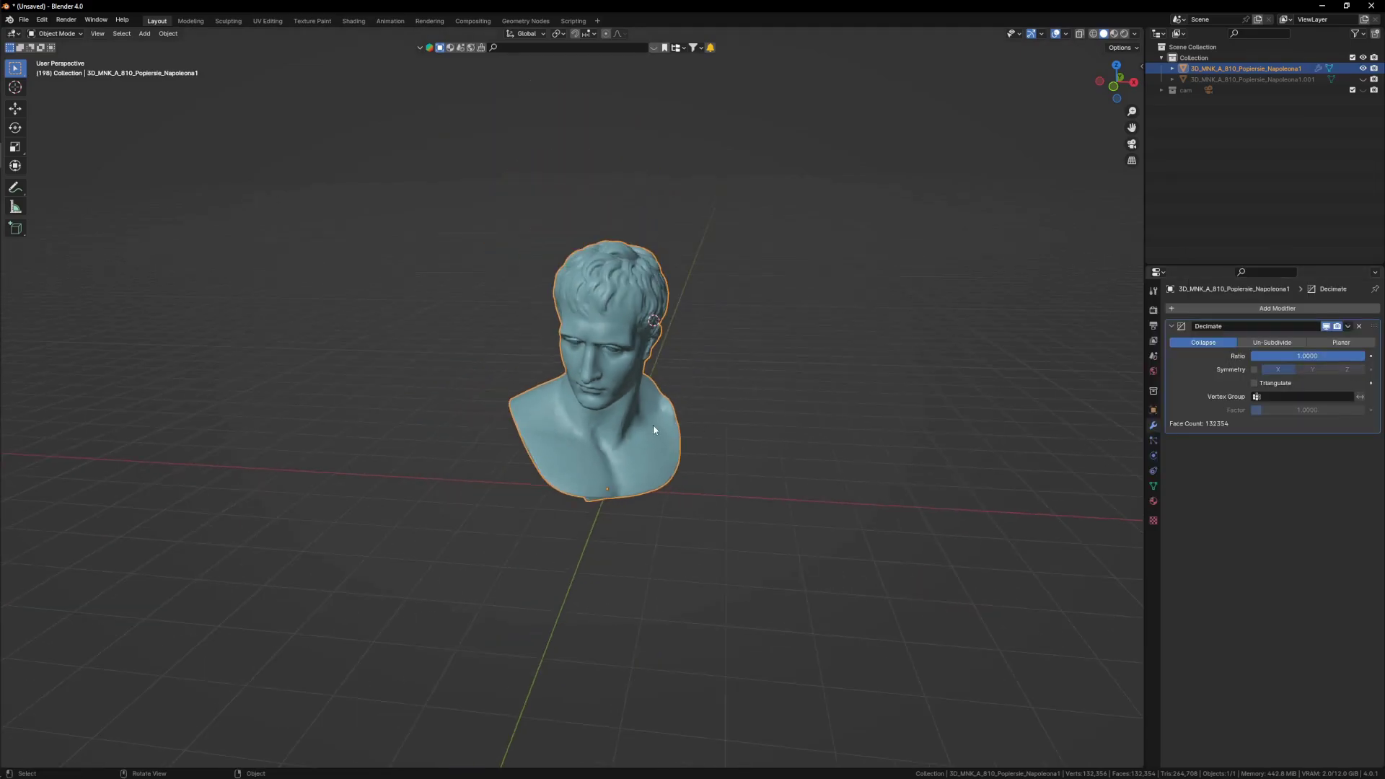
{"action": "scroll", "coordinate": [654, 430], "scroll_direction": "up", "scroll_amount": 2}
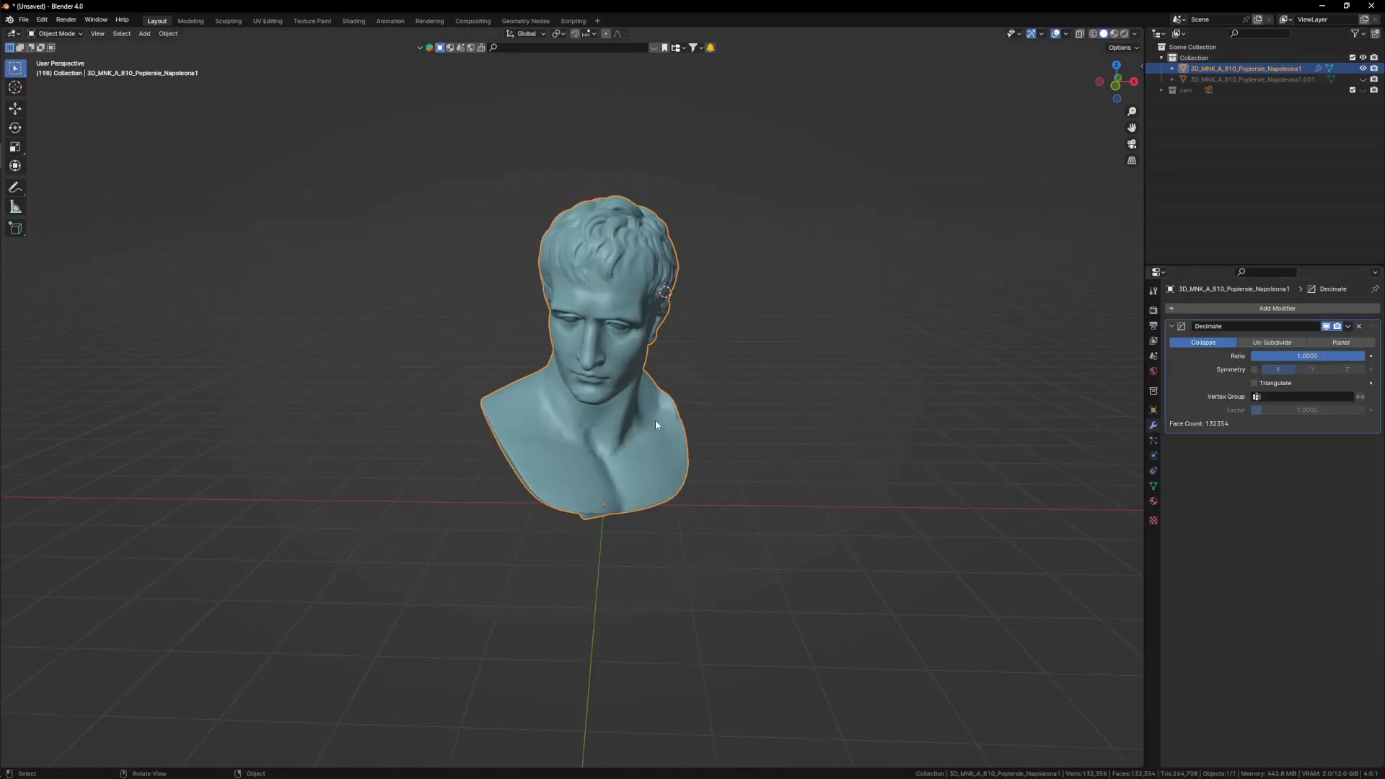
{"action": "middle_click_drag", "start_coordinate": [652, 414], "coordinate": [603, 416]}
{"action": "scroll", "coordinate": [603, 416], "scroll_direction": "up", "scroll_amount": 2}
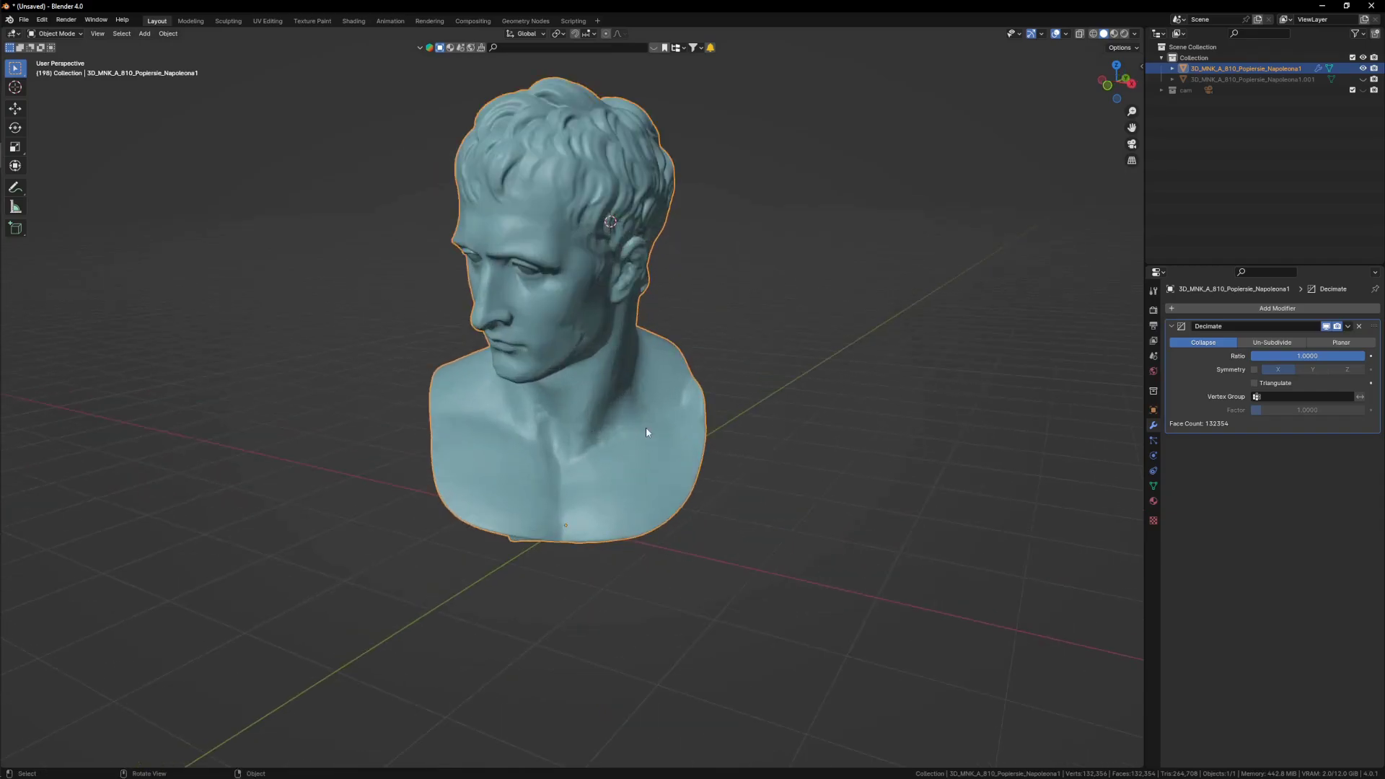
{"action": "key", "text": "Tab"}
{"action": "key", "text": "Tab"}
{"action": "mouse_move", "coordinate": [734, 377]}
{"action": "middle_mouse_down"}
{"action": "mouse_move", "coordinate": [569, 452]}
{"action": "mouse_move", "coordinate": [722, 433]}
{"action": "middle_mouse_up"}
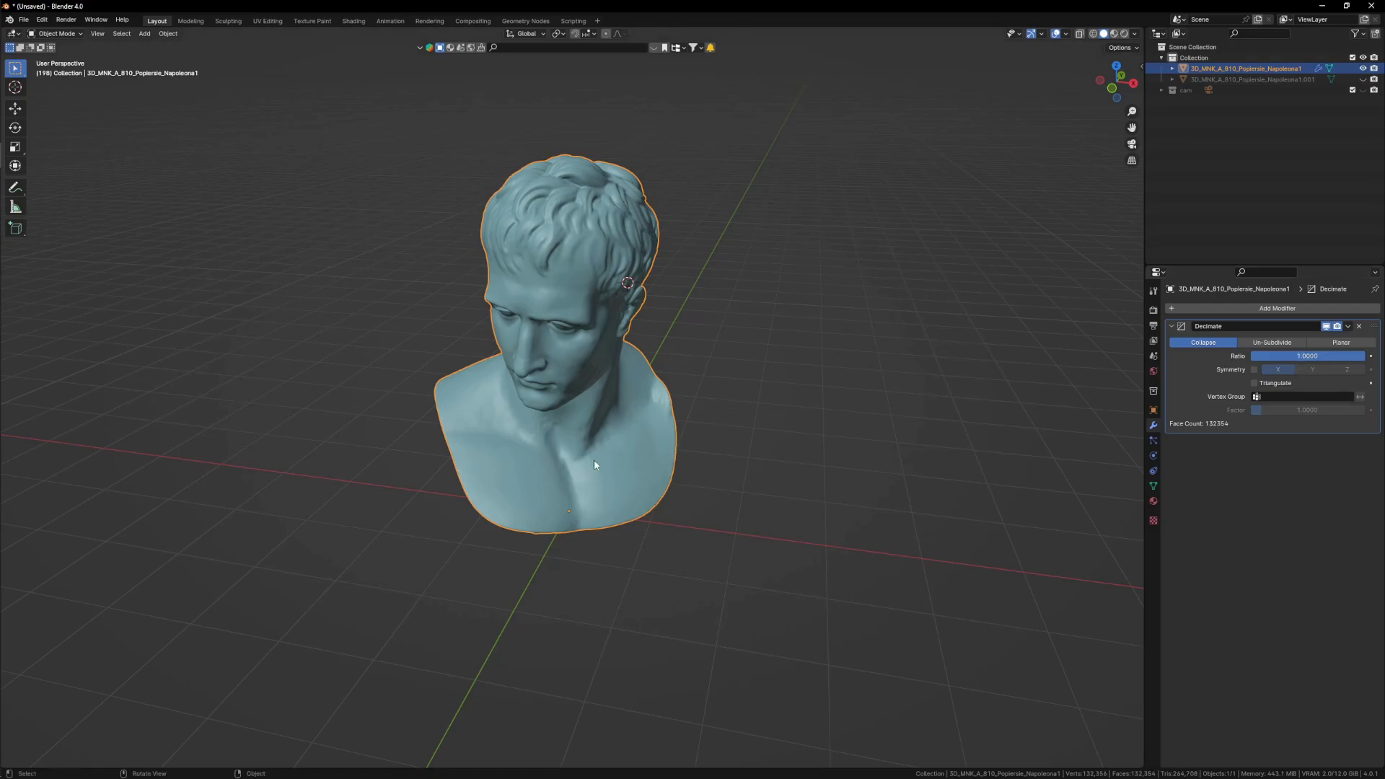
{"action": "middle_click_drag", "start_coordinate": [654, 442], "coordinate": [665, 419]}
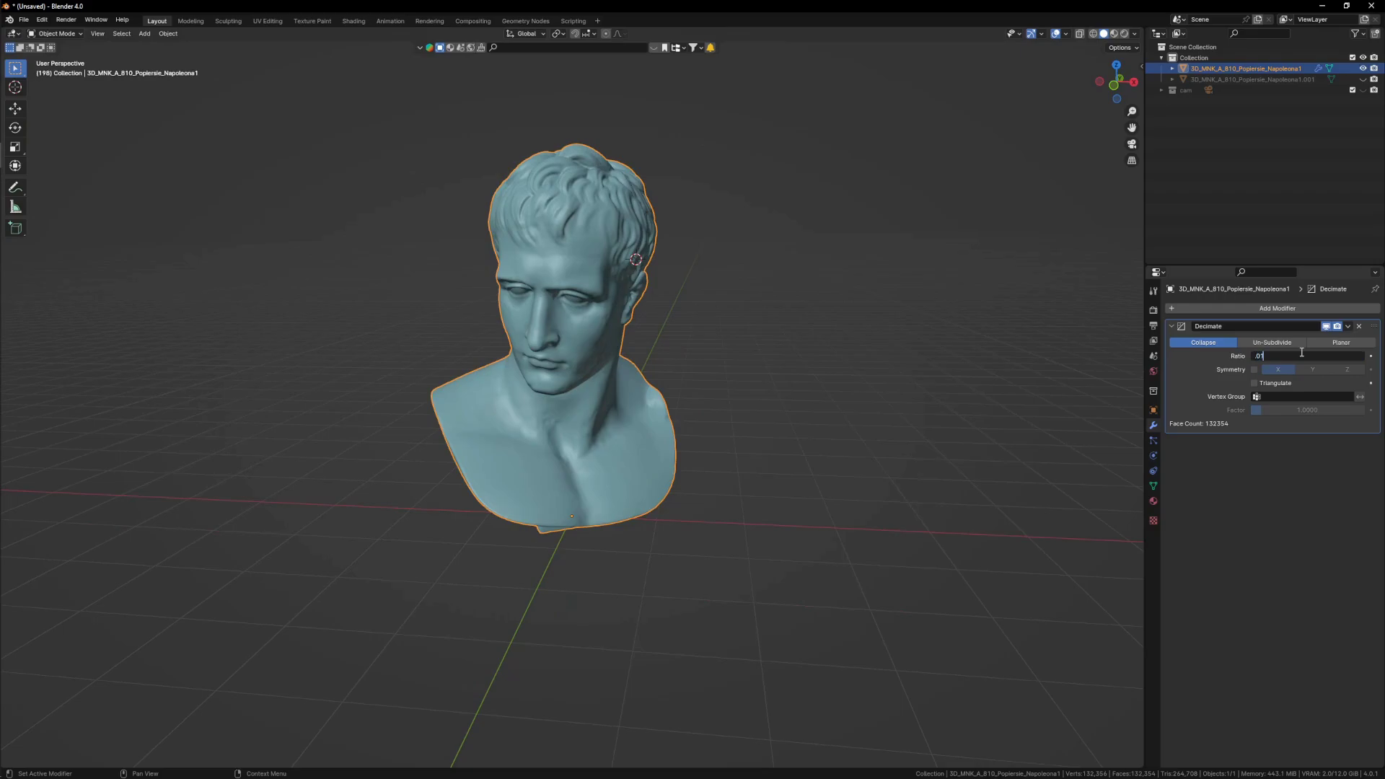
{"action": "key", "text": "Return"}
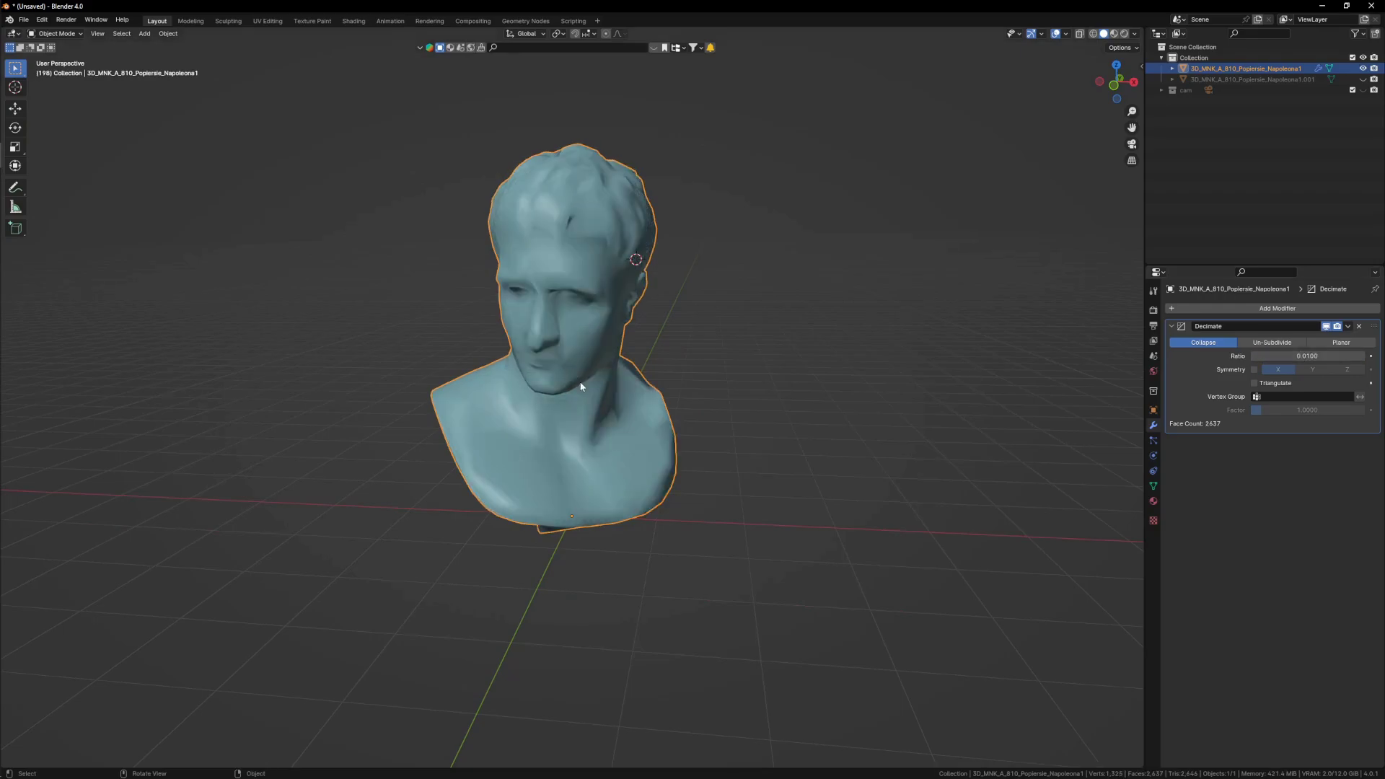
- Shade the decimated bust flat and inspect its faceted surface from several sides
{"action": "middle_click_drag", "start_coordinate": [635, 404], "coordinate": [580, 405]}
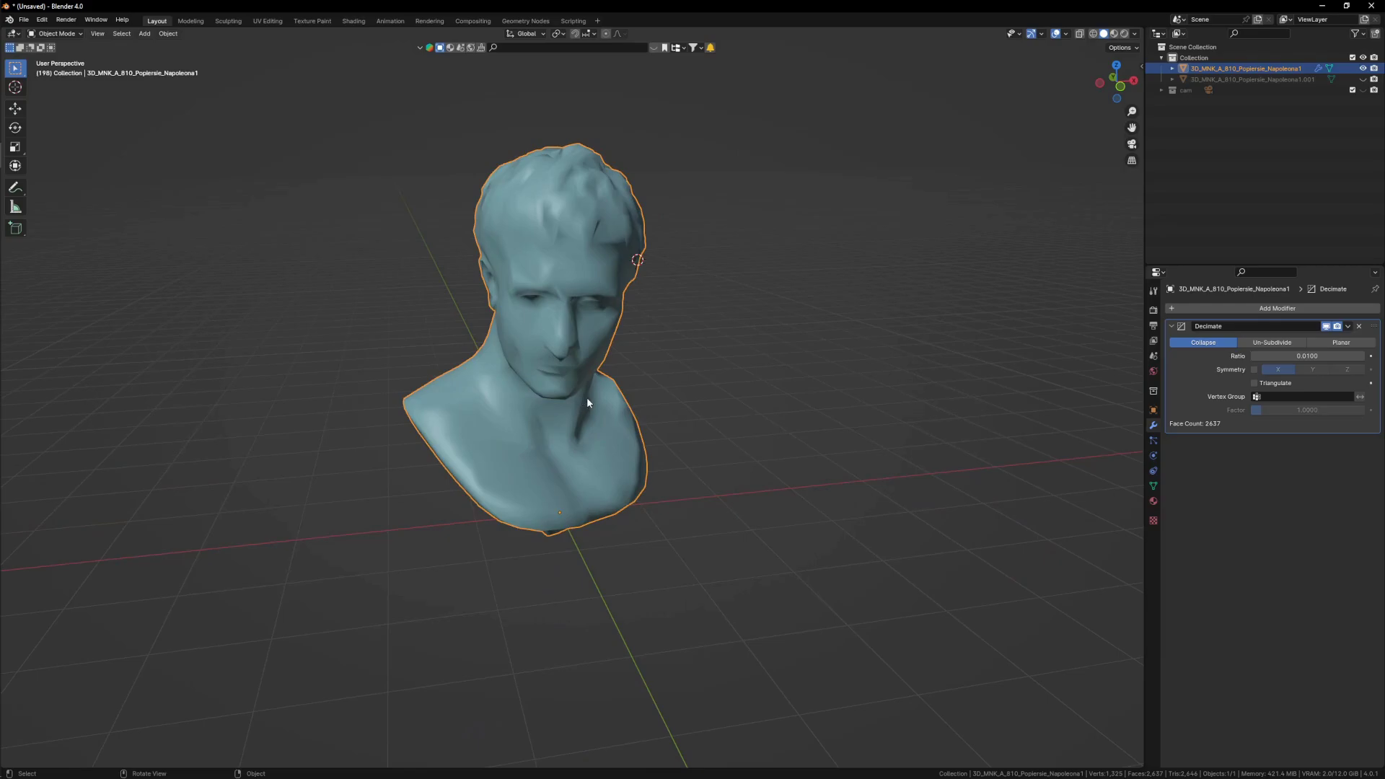
{"action": "right_click", "coordinate": [570, 341]}
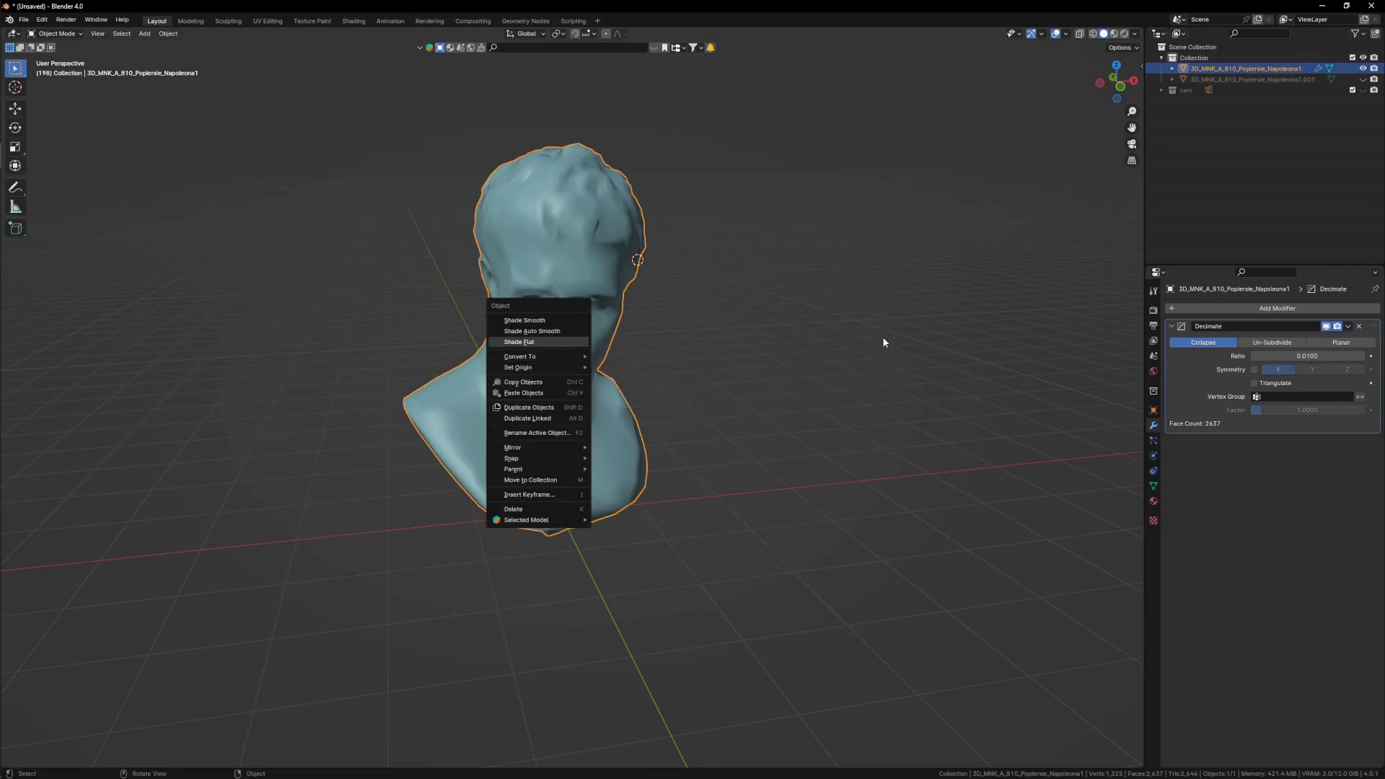
{"action": "middle_click_drag", "start_coordinate": [694, 366], "coordinate": [651, 353]}
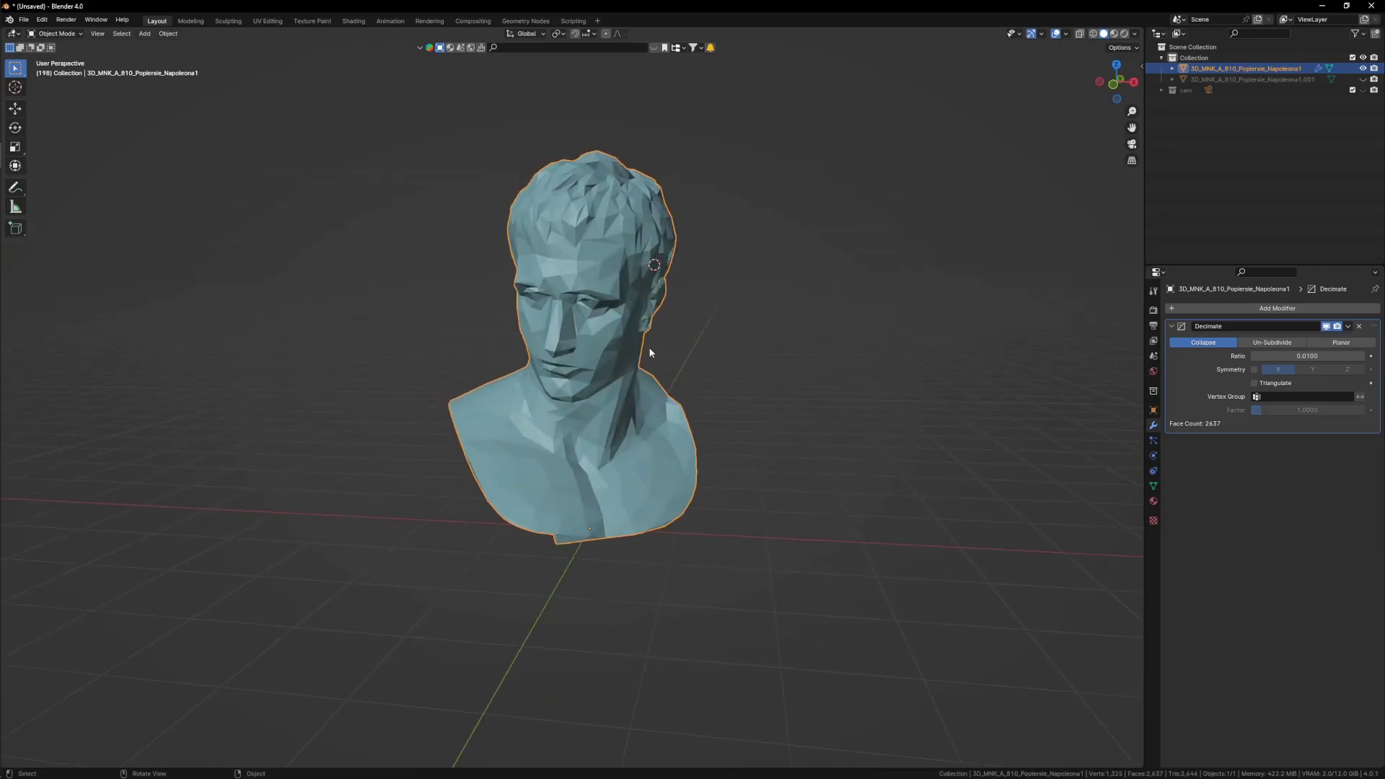
{"action": "middle_click_drag", "start_coordinate": [521, 387], "coordinate": [652, 415]}
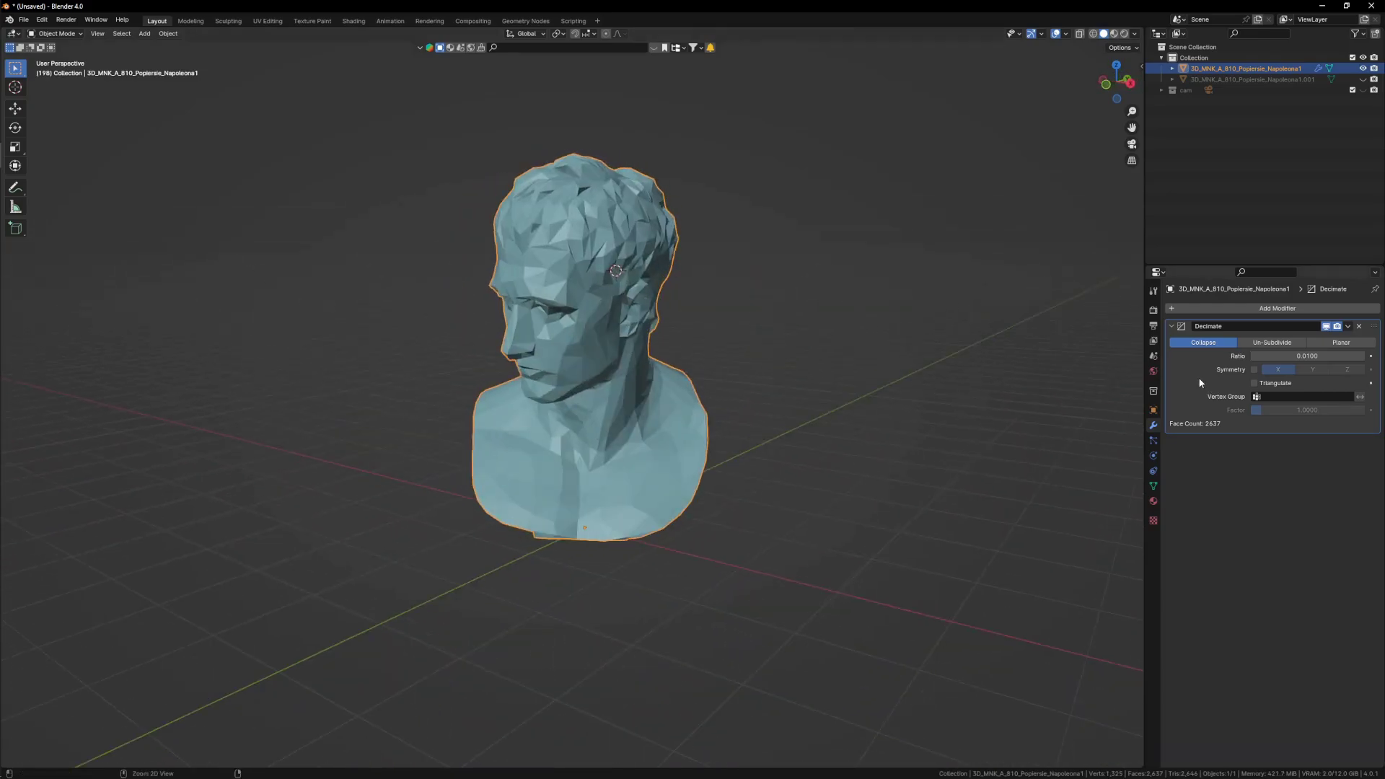
- Apply the Decimate modifier to the bust and check the reduced mesh in Edit Mode
{"action": "key", "text": "ctrl+a"}
{"action": "middle_click_drag", "start_coordinate": [575, 403], "coordinate": [562, 485]}
{"action": "key", "text": "Tab"}
{"action": "key", "text": "Tab"}
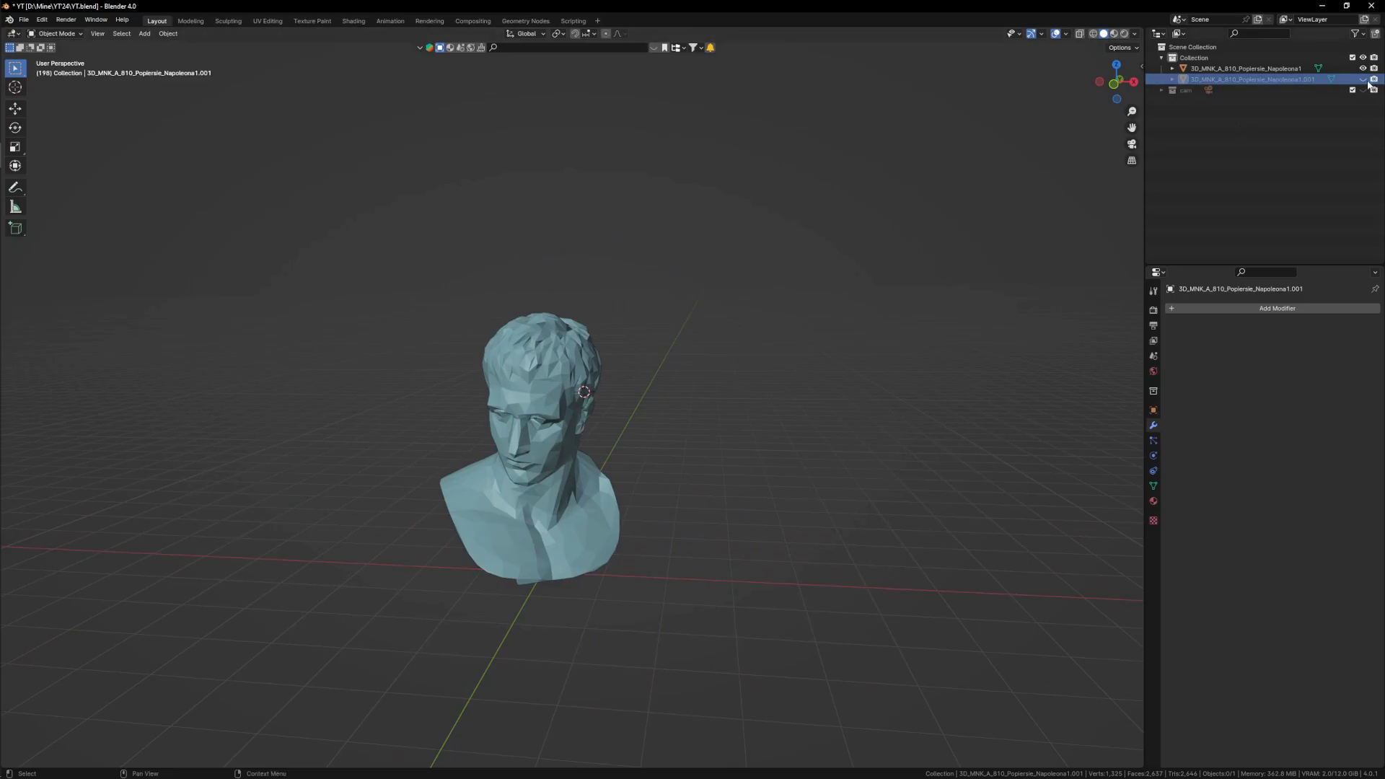
- Unhide the high-poly duplicate and select it, keeping it aligned with the low-poly bust
{"action": "key", "text": "alt+h"}
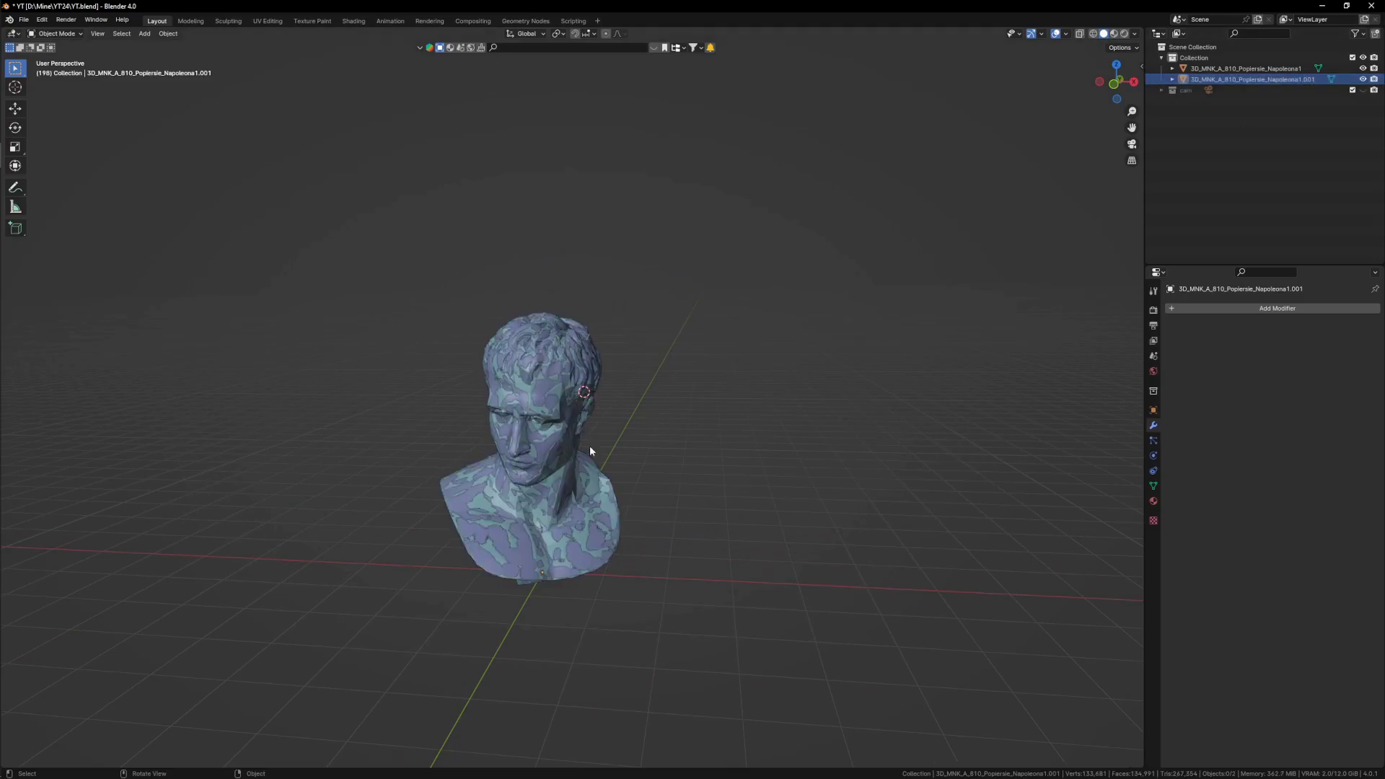
{"action": "scroll", "coordinate": [590, 448], "scroll_direction": "up", "scroll_amount": 3}
{"action": "scroll", "coordinate": [521, 344], "scroll_direction": "up", "scroll_amount": 1}
{"action": "left_click", "coordinate": [519, 342]}
{"action": "middle_click_drag", "start_coordinate": [520, 342], "coordinate": [577, 329]}
{"action": "key", "text": "g"}
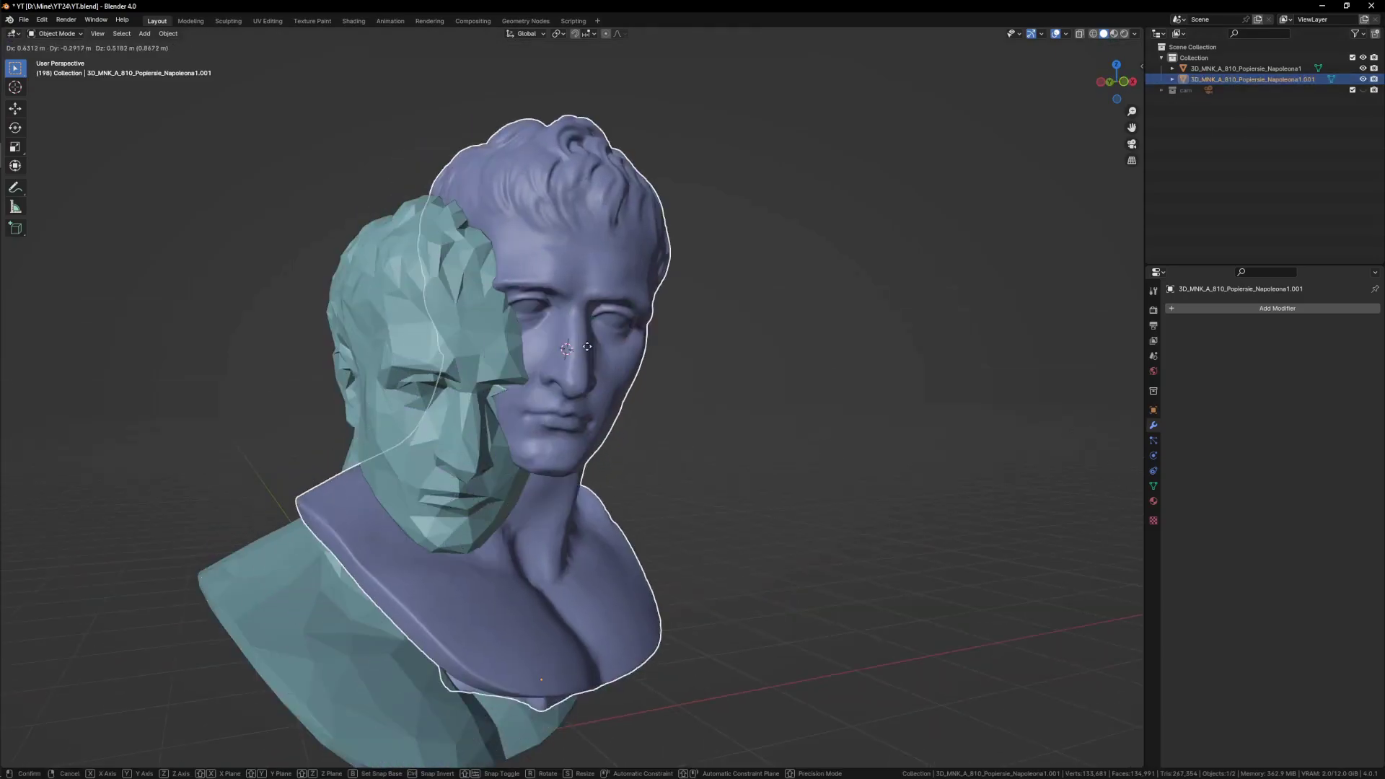
{"action": "right_click", "coordinate": [539, 410]}
{"action": "middle_click_drag", "start_coordinate": [543, 410], "coordinate": [523, 408]}
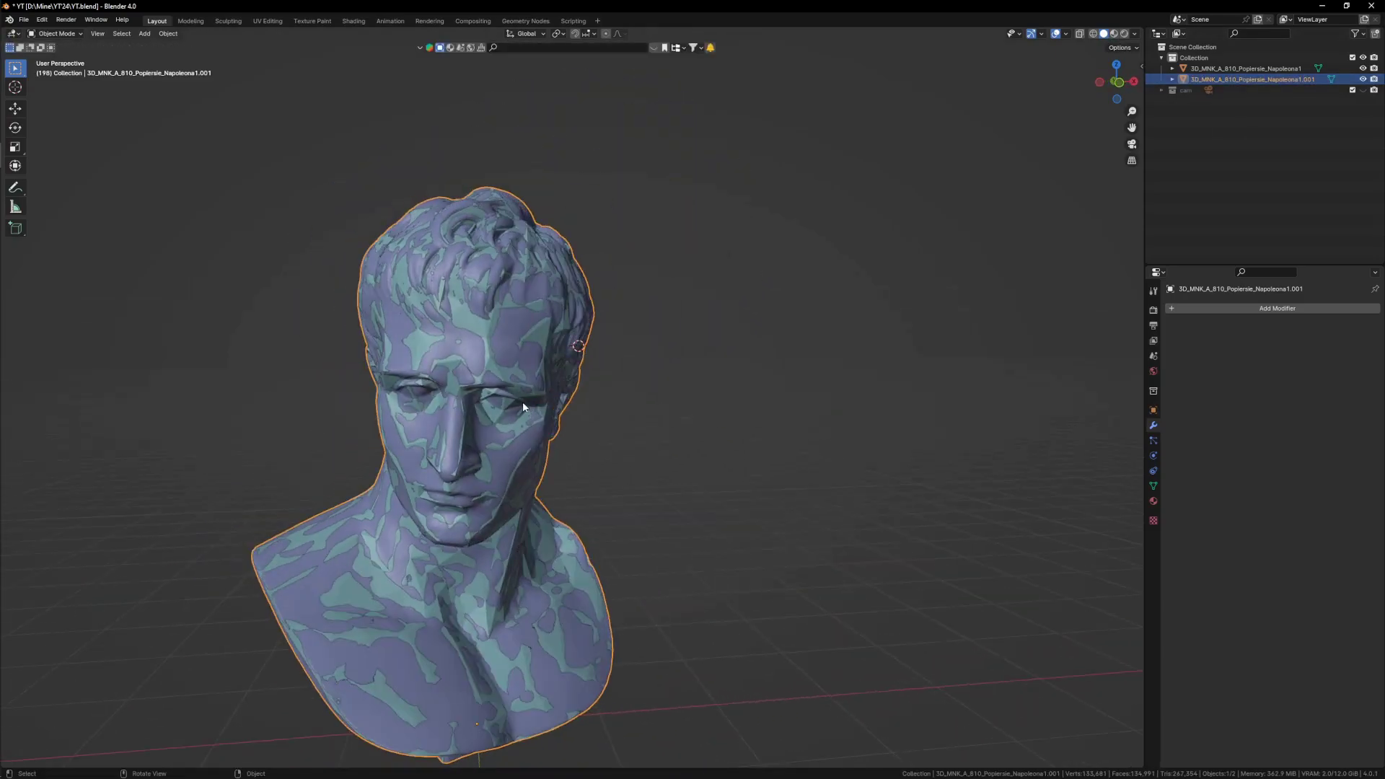
- Shrink all vertices of the high-poly duplicate inward by about 0.024 m with even thickness so it sits inside the low-poly bust
{"action": "key", "text": "Tab"}
{"action": "scroll", "coordinate": [613, 361], "scroll_direction": "up", "scroll_amount": 3}
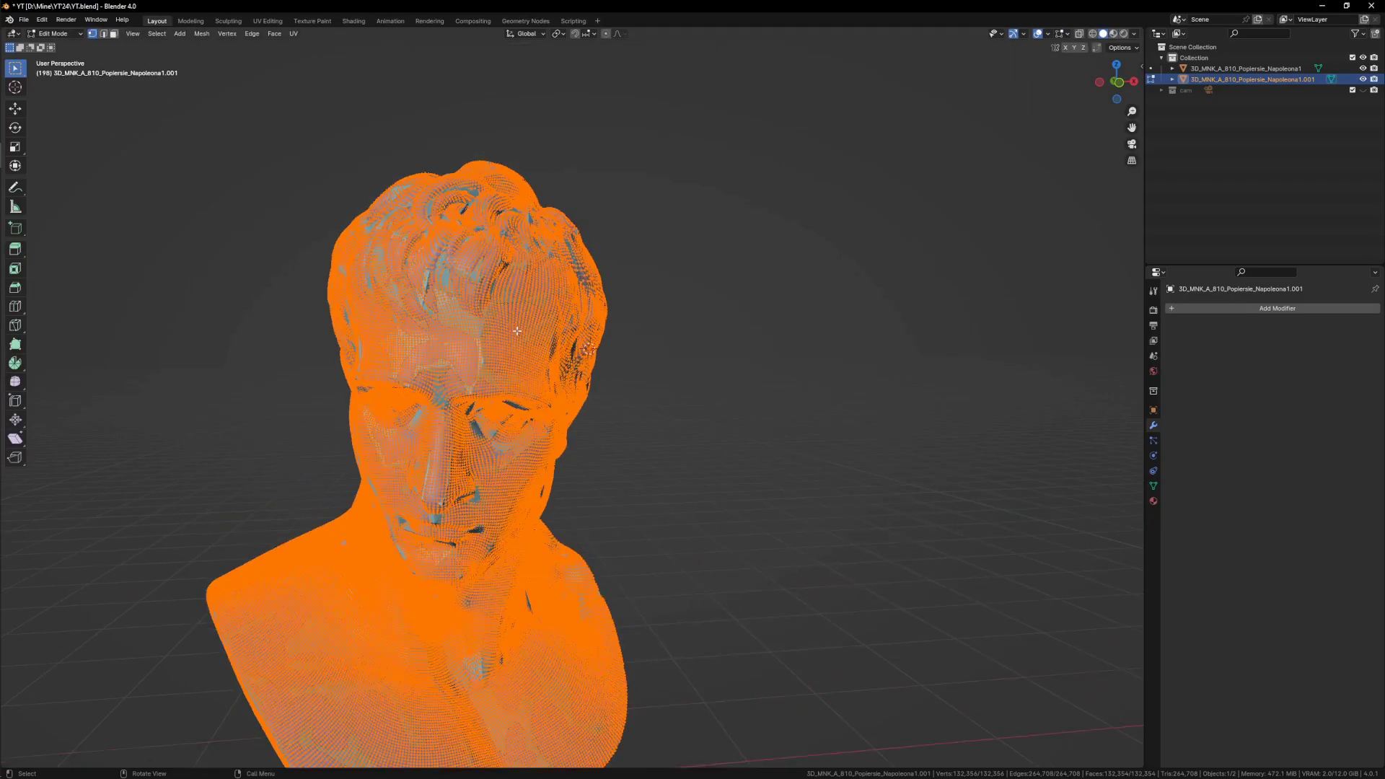
{"action": "left_click", "coordinate": [540, 355]}
{"action": "key", "text": "a"}
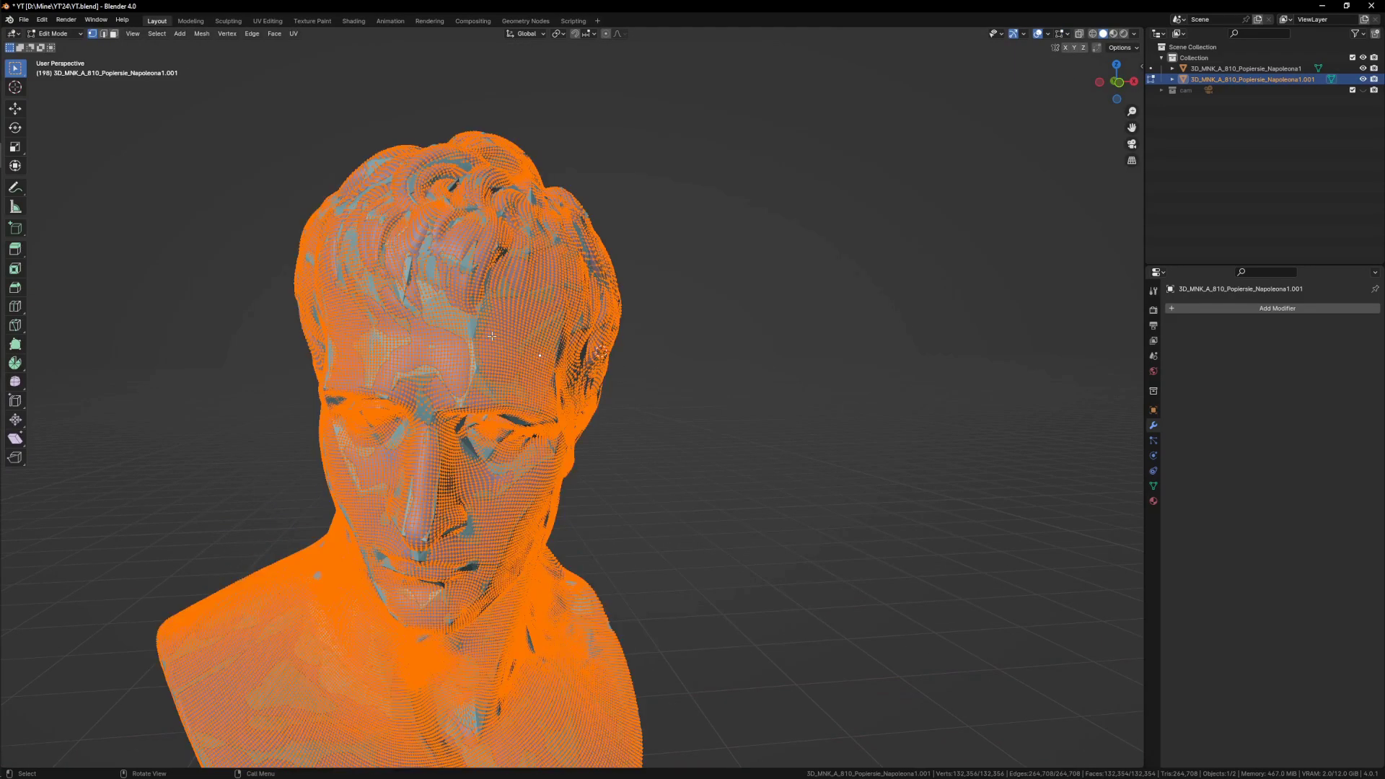
{"action": "key", "text": "alt+s"}
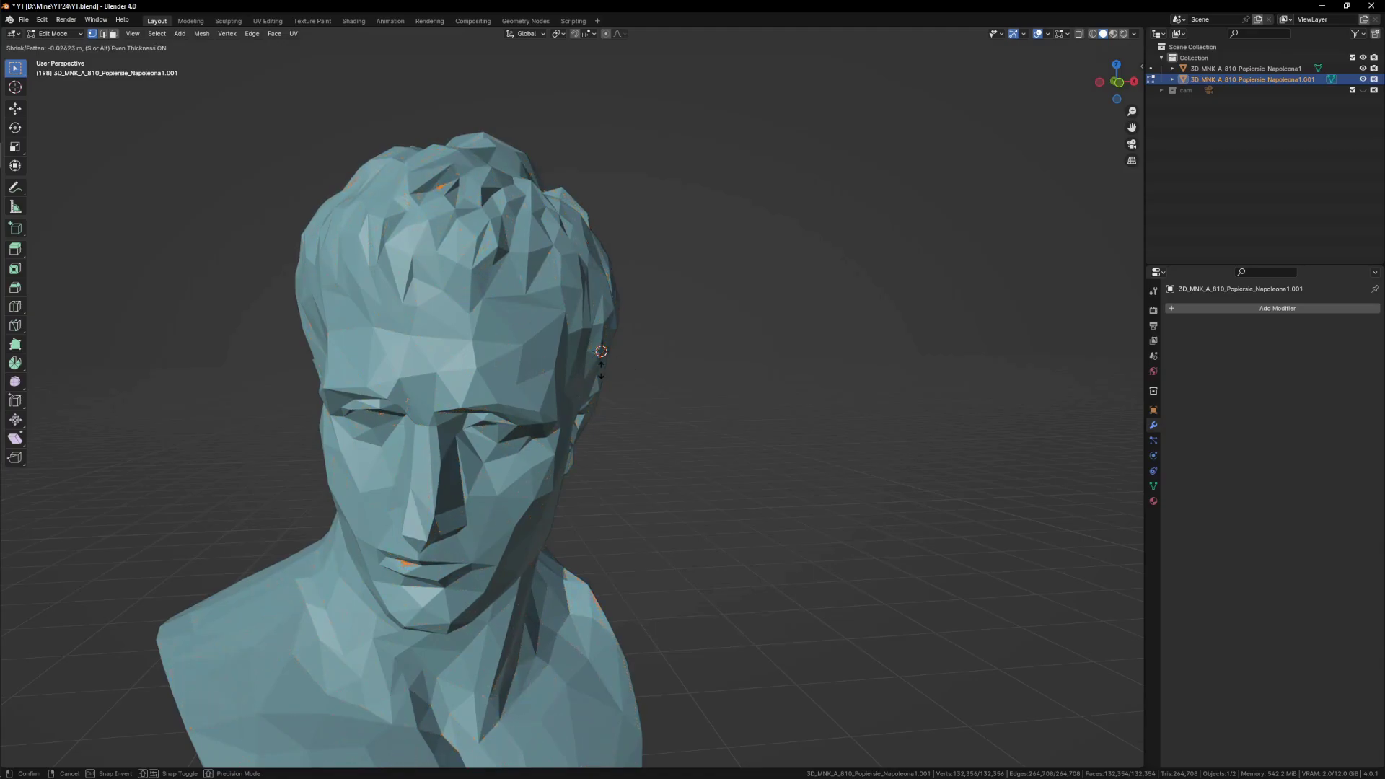
{"action": "left_click", "coordinate": [589, 380]}
{"action": "scroll", "coordinate": [570, 391], "scroll_direction": "down", "scroll_amount": 2}
{"action": "key", "text": "Tab"}
- Select the low-poly outer bust and split the 3D viewport into two stacked areas
{"action": "scroll", "coordinate": [543, 398], "scroll_direction": "down", "scroll_amount": 2}
{"action": "left_click", "coordinate": [517, 338]}
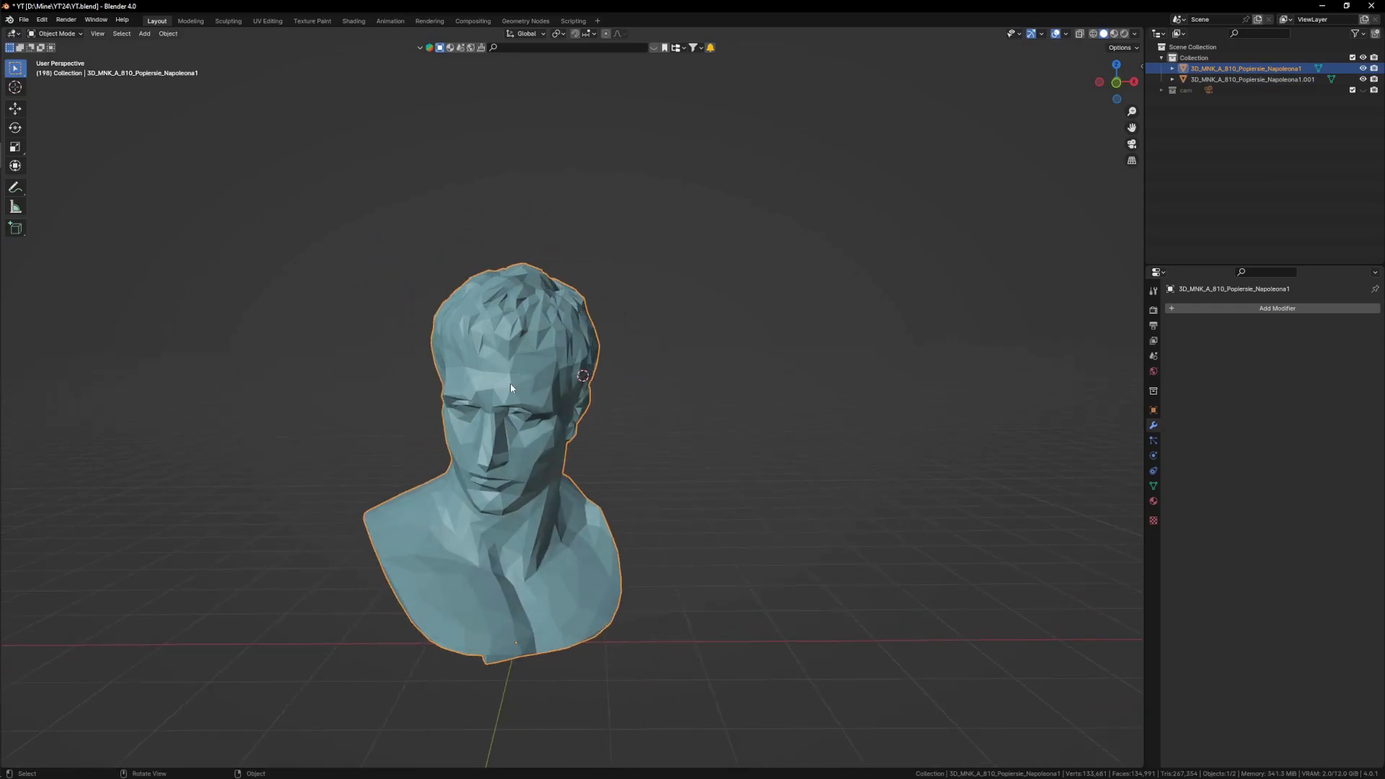
{"action": "scroll", "coordinate": [510, 383], "scroll_direction": "down", "scroll_amount": 3}
{"action": "middle_click_drag", "start_coordinate": [509, 383], "coordinate": [619, 396]}
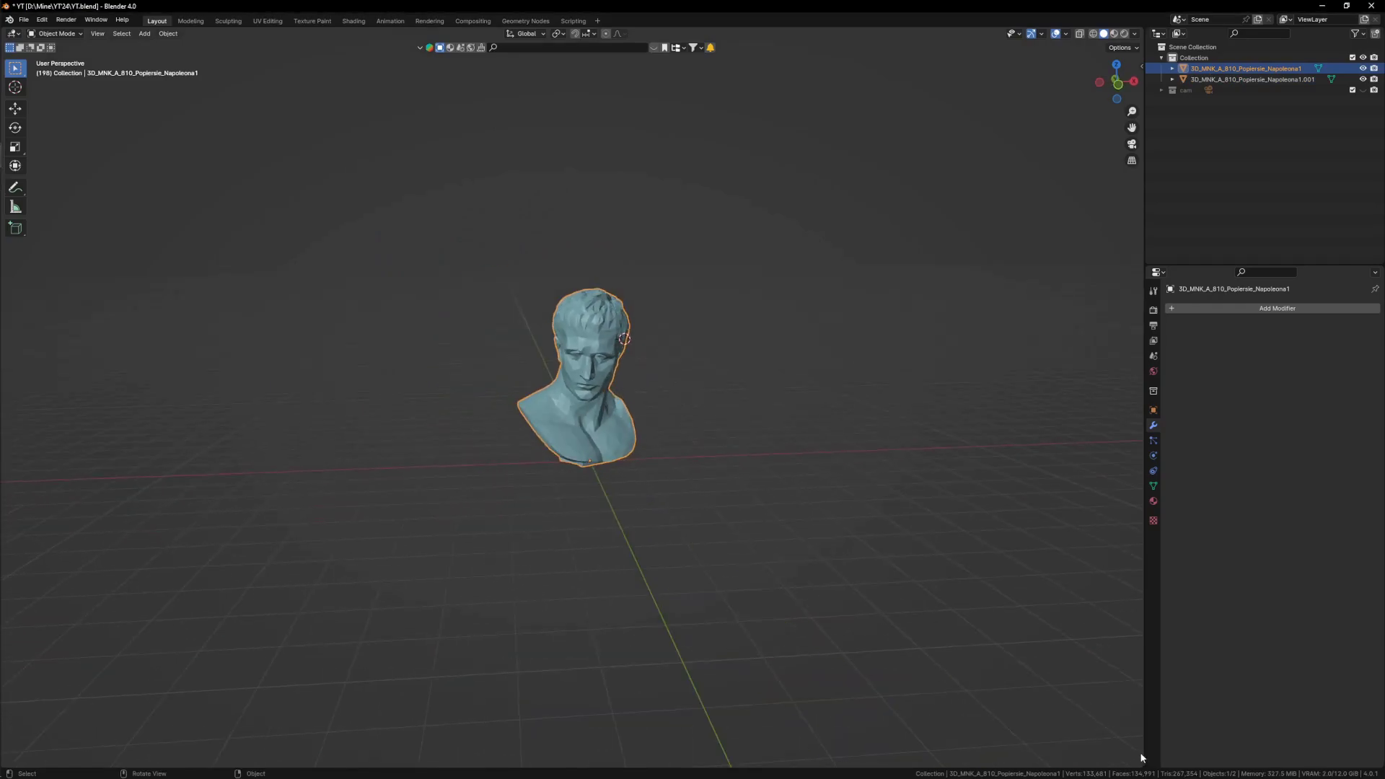
{"action": "left_click_drag", "start_coordinate": [1143, 765], "coordinate": [1010, 444]}
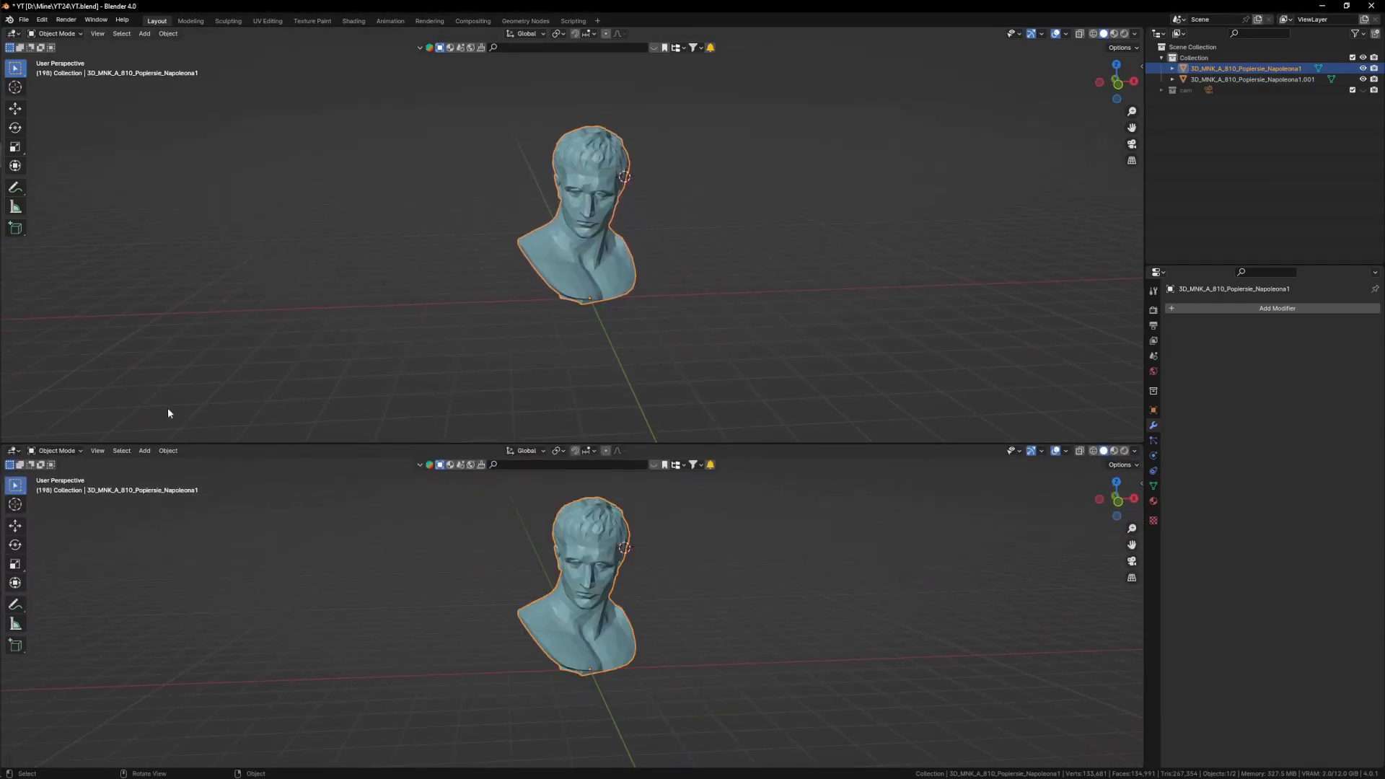
- Turn the lower area into a Geometry Node Editor and create a new node tree for the low-poly bust
{"action": "left_click", "coordinate": [17, 451]}
{"action": "left_click", "coordinate": [115, 540]}
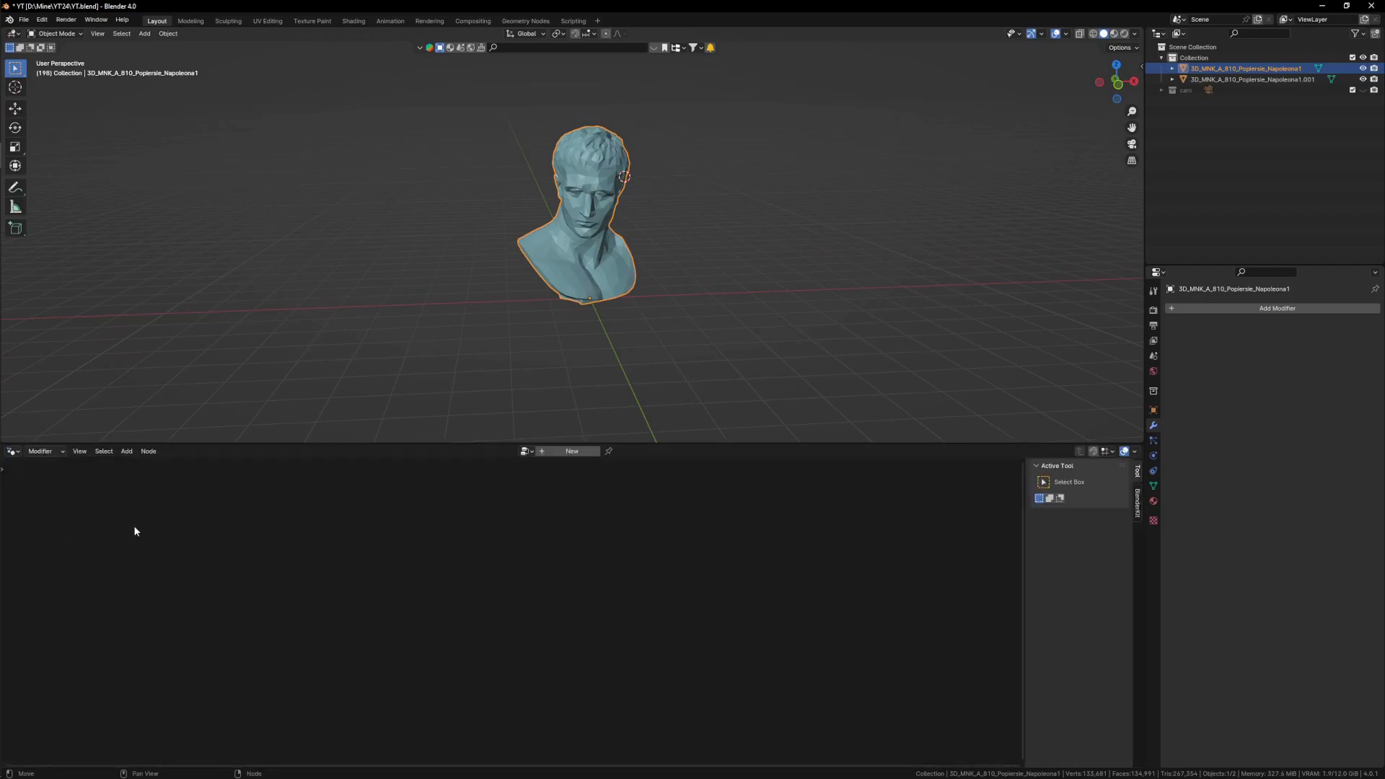
{"action": "left_click", "coordinate": [569, 452]}
{"action": "scroll", "coordinate": [603, 253], "scroll_direction": "down", "scroll_amount": 2}
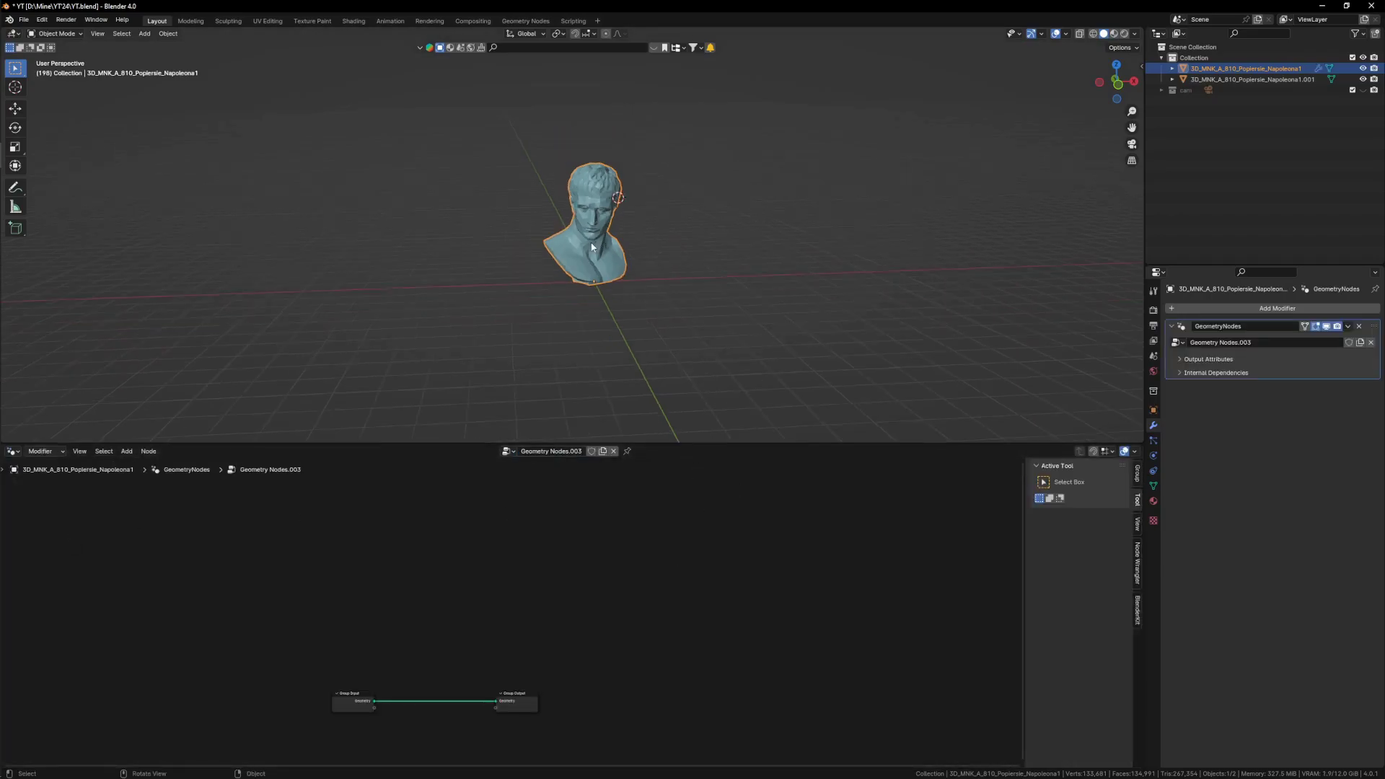
{"action": "scroll", "coordinate": [591, 256], "scroll_direction": "up", "scroll_amount": 3}
{"action": "middle_click_drag", "start_coordinate": [441, 708], "coordinate": [551, 578]}
{"action": "scroll", "coordinate": [548, 574], "scroll_direction": "up", "scroll_amount": 8}
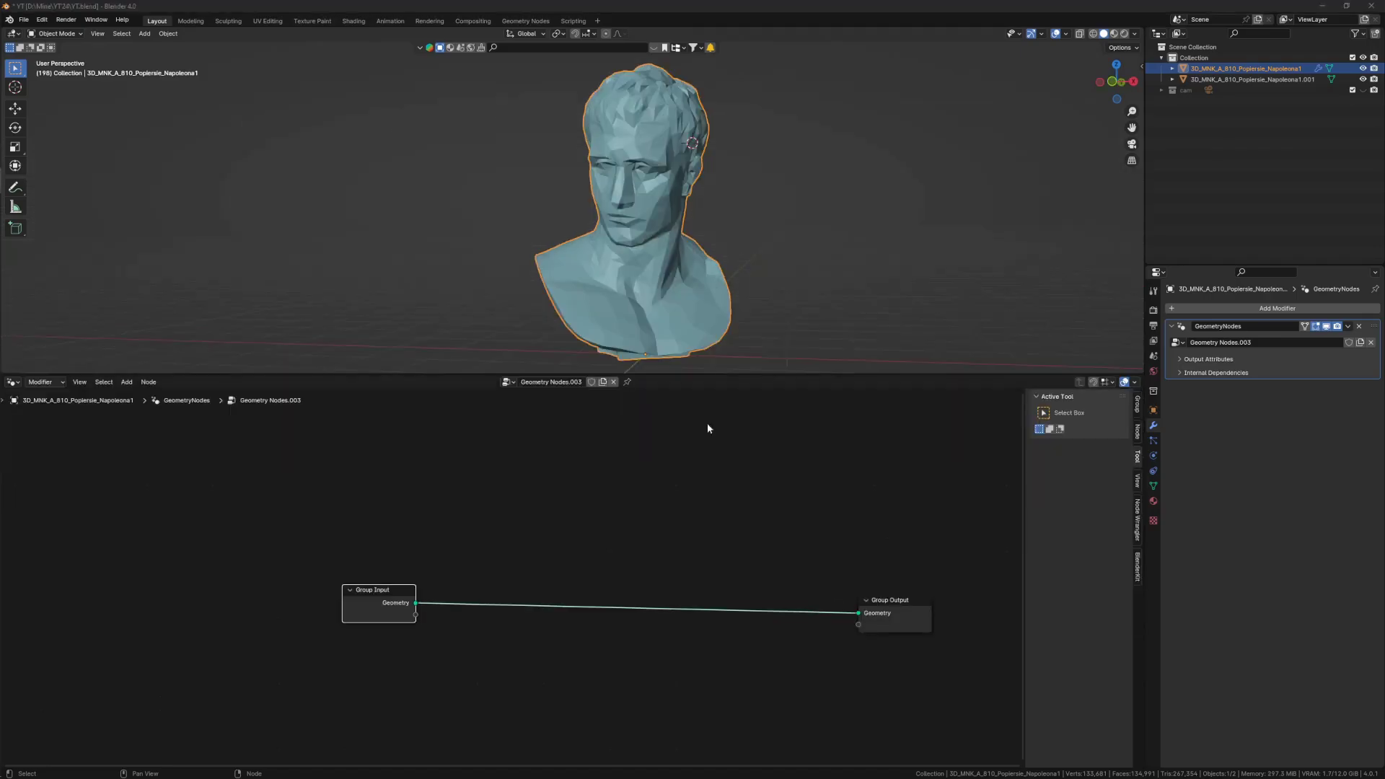
- Add a Set Position node on the link between Group Input and Group Output
{"action": "scroll", "coordinate": [638, 264], "scroll_direction": "down", "scroll_amount": 2}
{"action": "middle_click_drag", "start_coordinate": [638, 264], "coordinate": [653, 281]}
{"action": "scroll", "coordinate": [689, 554], "scroll_direction": "up", "scroll_amount": 3}
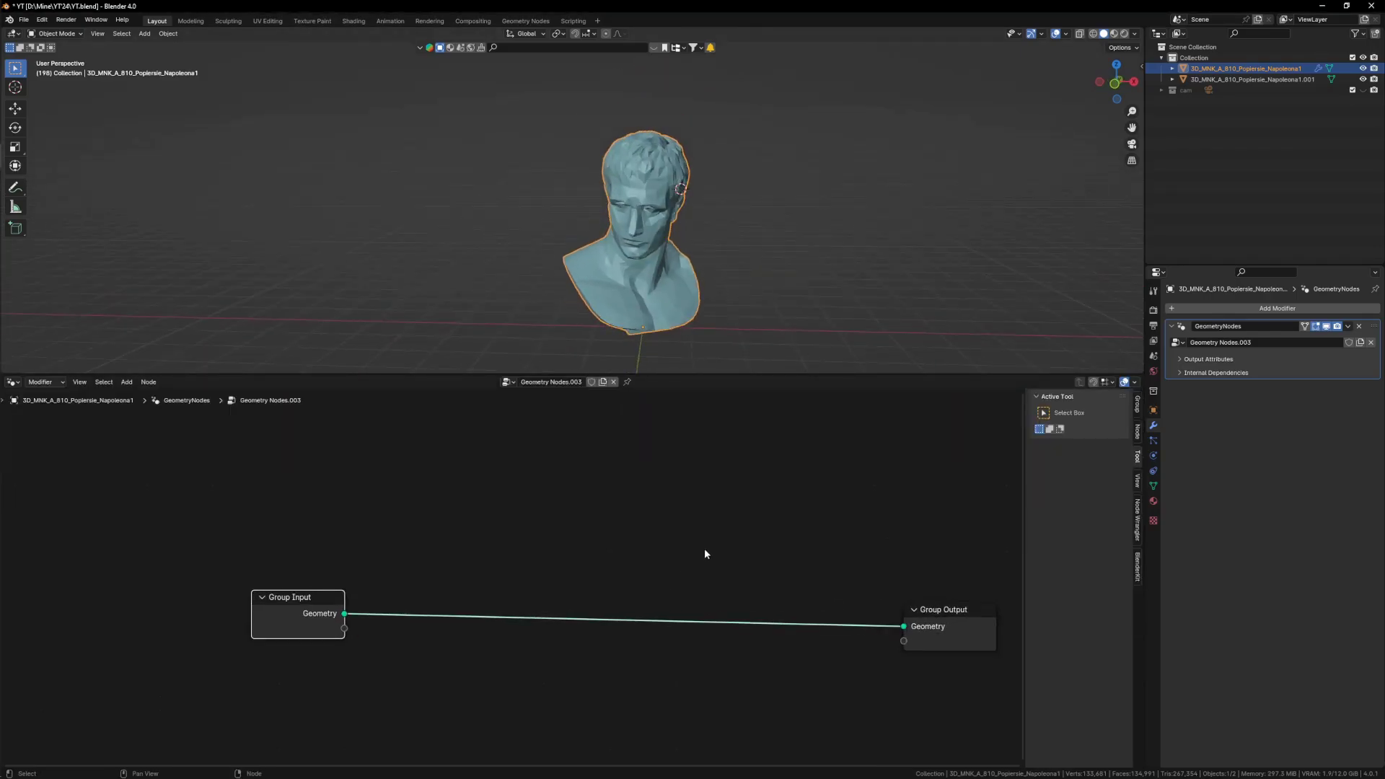
{"action": "key", "text": "shift+a"}
{"action": "type", "text": "se"}
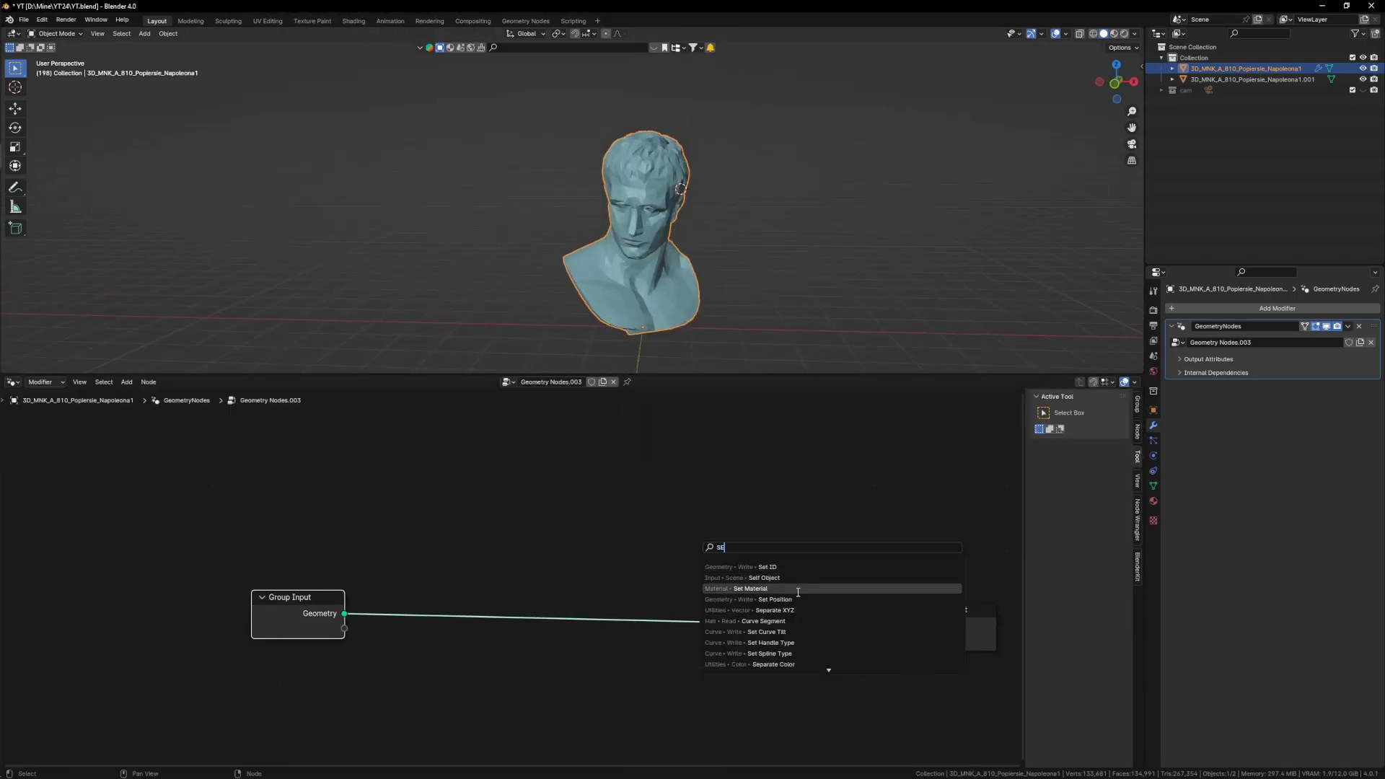
{"action": "left_click", "coordinate": [797, 599]}
{"action": "left_click", "coordinate": [576, 575]}
{"action": "middle_click_drag", "start_coordinate": [637, 624], "coordinate": [683, 573]}
{"action": "scroll", "coordinate": [683, 572], "scroll_direction": "up", "scroll_amount": 2}
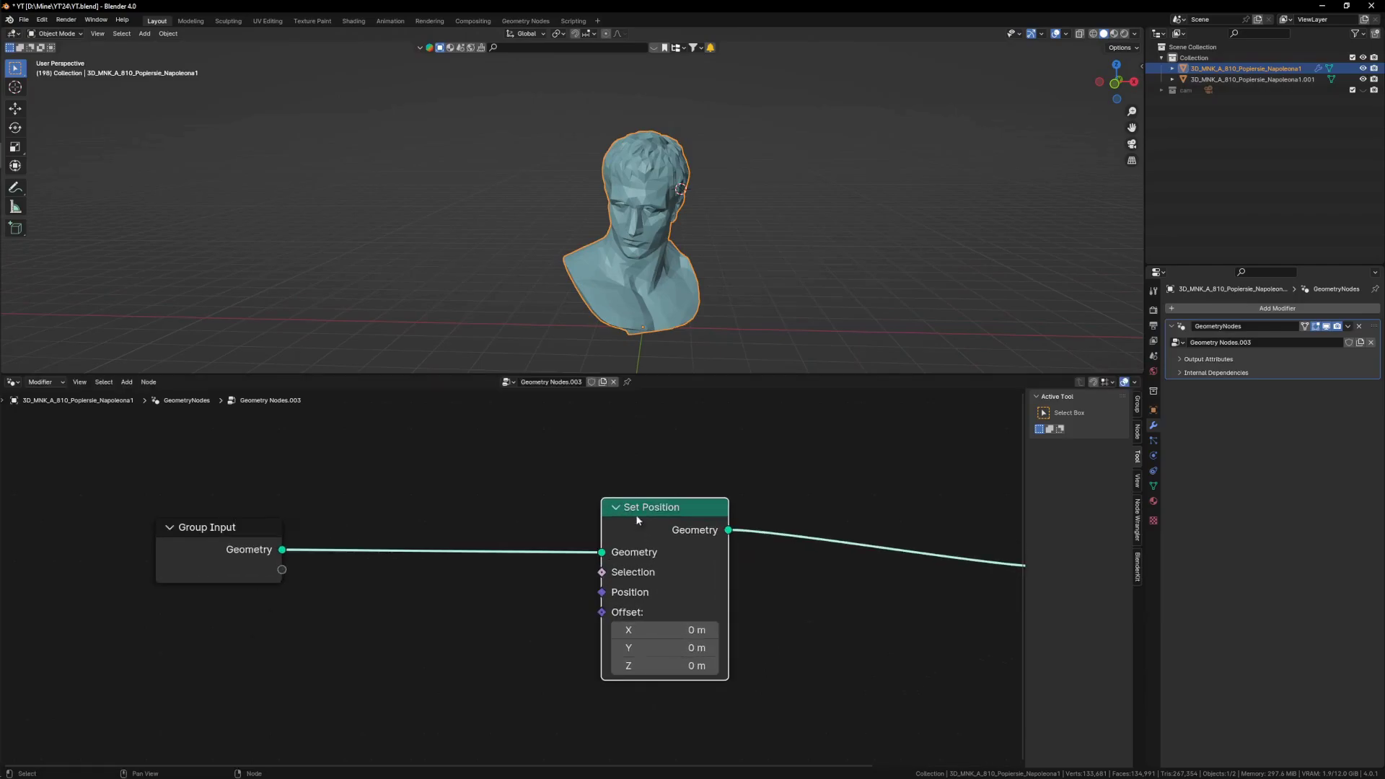
{"action": "scroll", "coordinate": [711, 581], "scroll_direction": "up", "scroll_amount": 1}
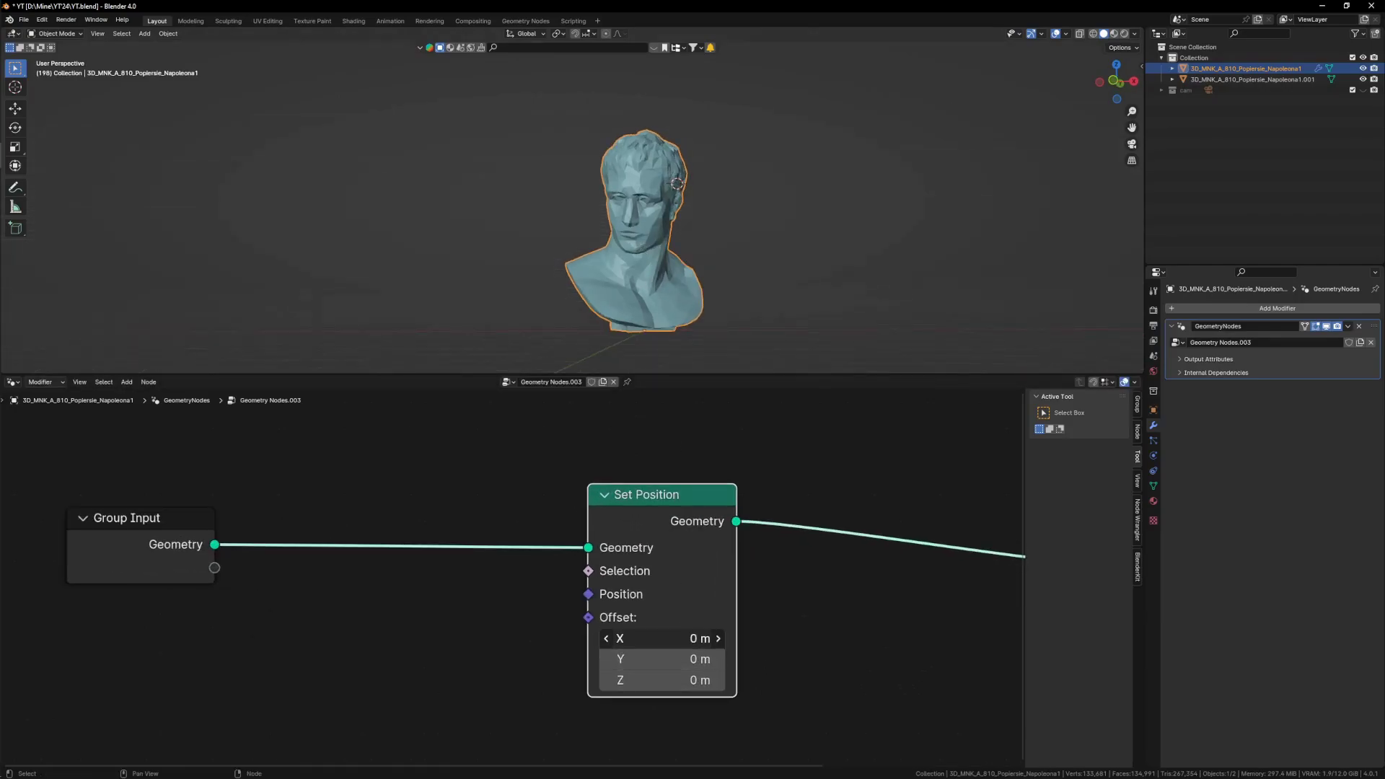
{"action": "left_click_drag", "start_coordinate": [670, 630], "coordinate": [670, 680]}
{"action": "middle_click_drag", "start_coordinate": [629, 167], "coordinate": [626, 216]}
{"action": "key", "text": "g"}
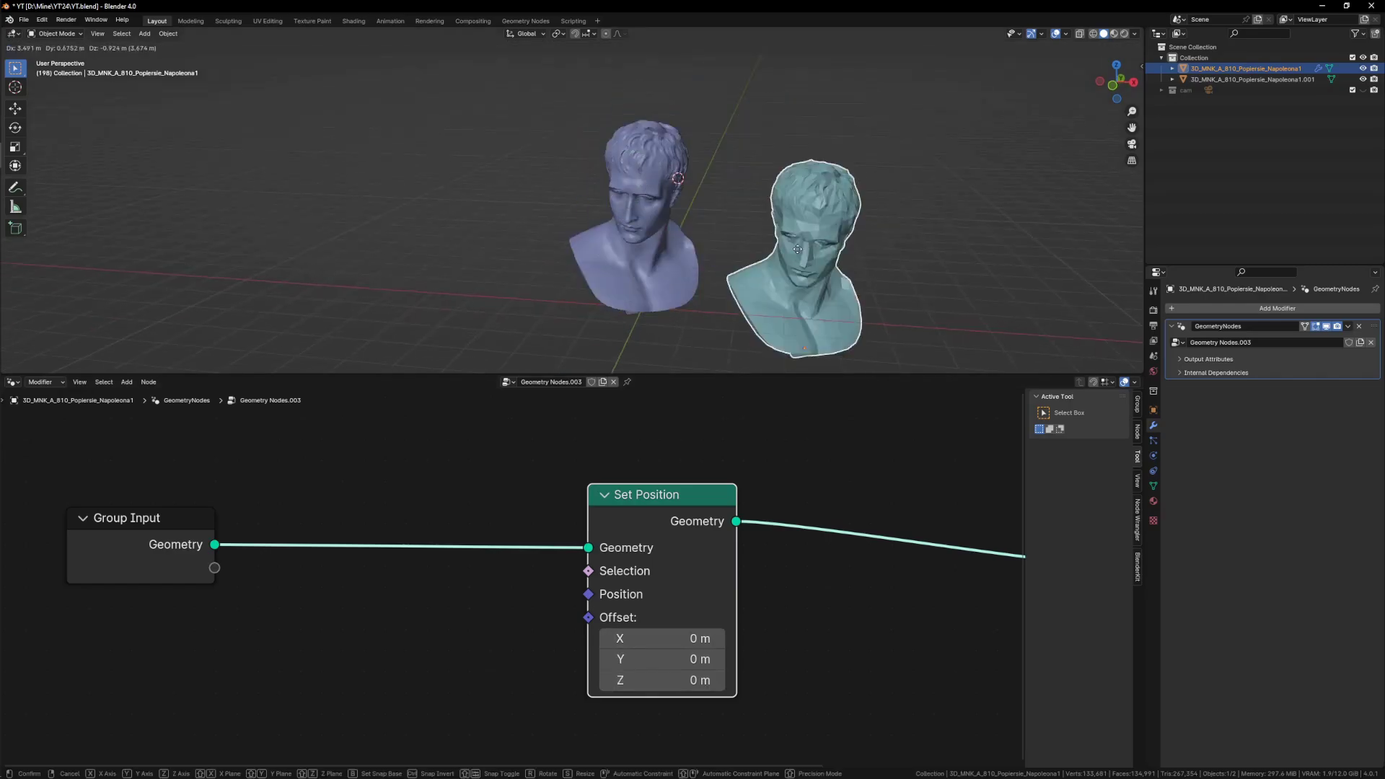
{"action": "right_click", "coordinate": [677, 228]}
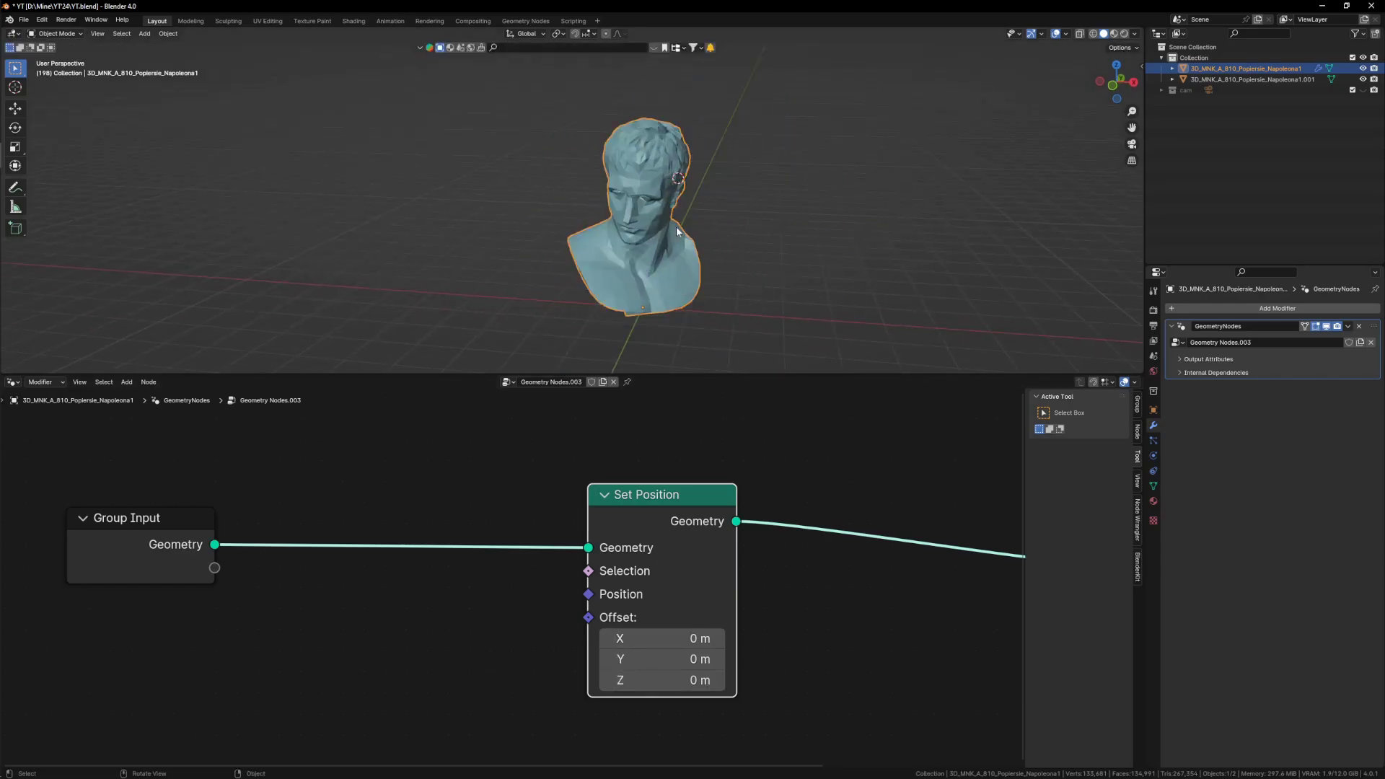
- Switch the viewport's solid shading color to Single and return it to Random
{"action": "left_click", "coordinate": [1066, 33]}
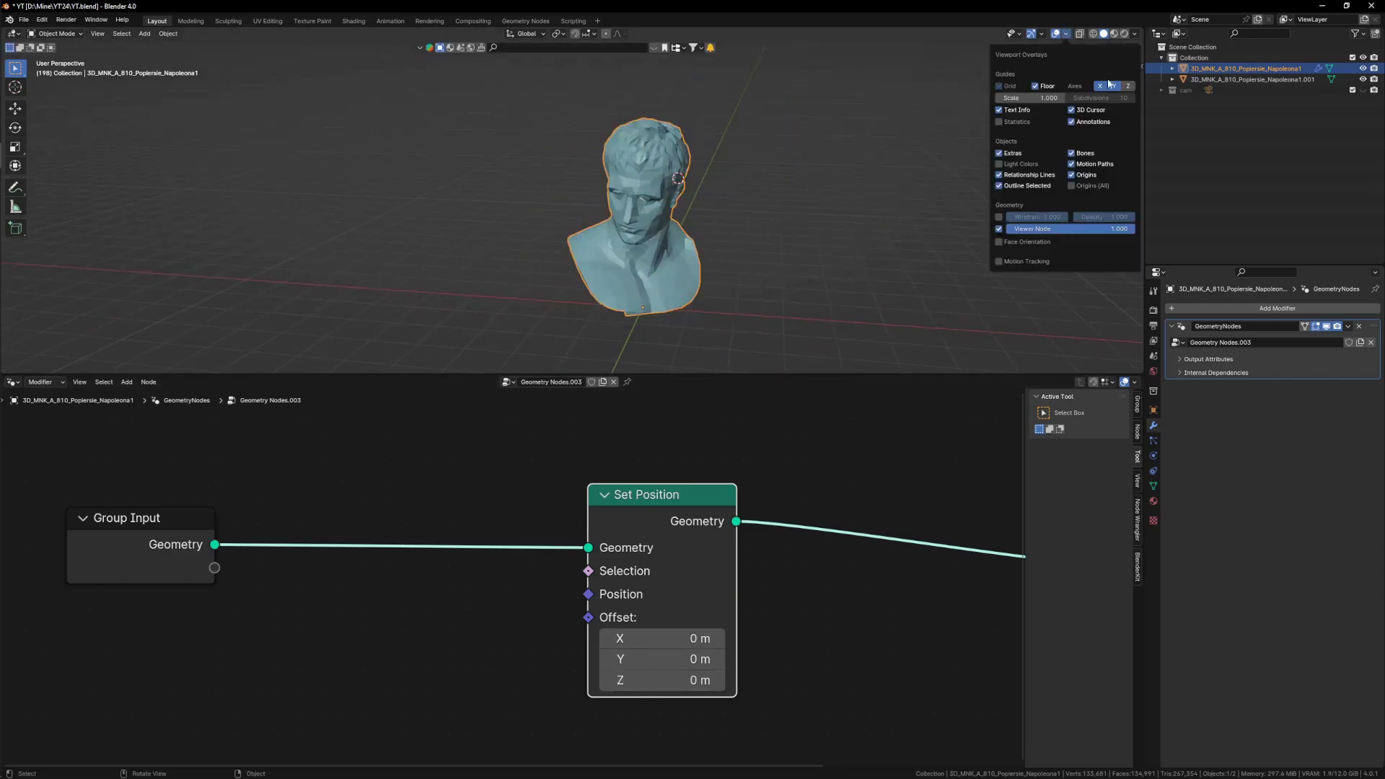
{"action": "left_click", "coordinate": [1135, 34]}
{"action": "left_click", "coordinate": [1102, 208]}
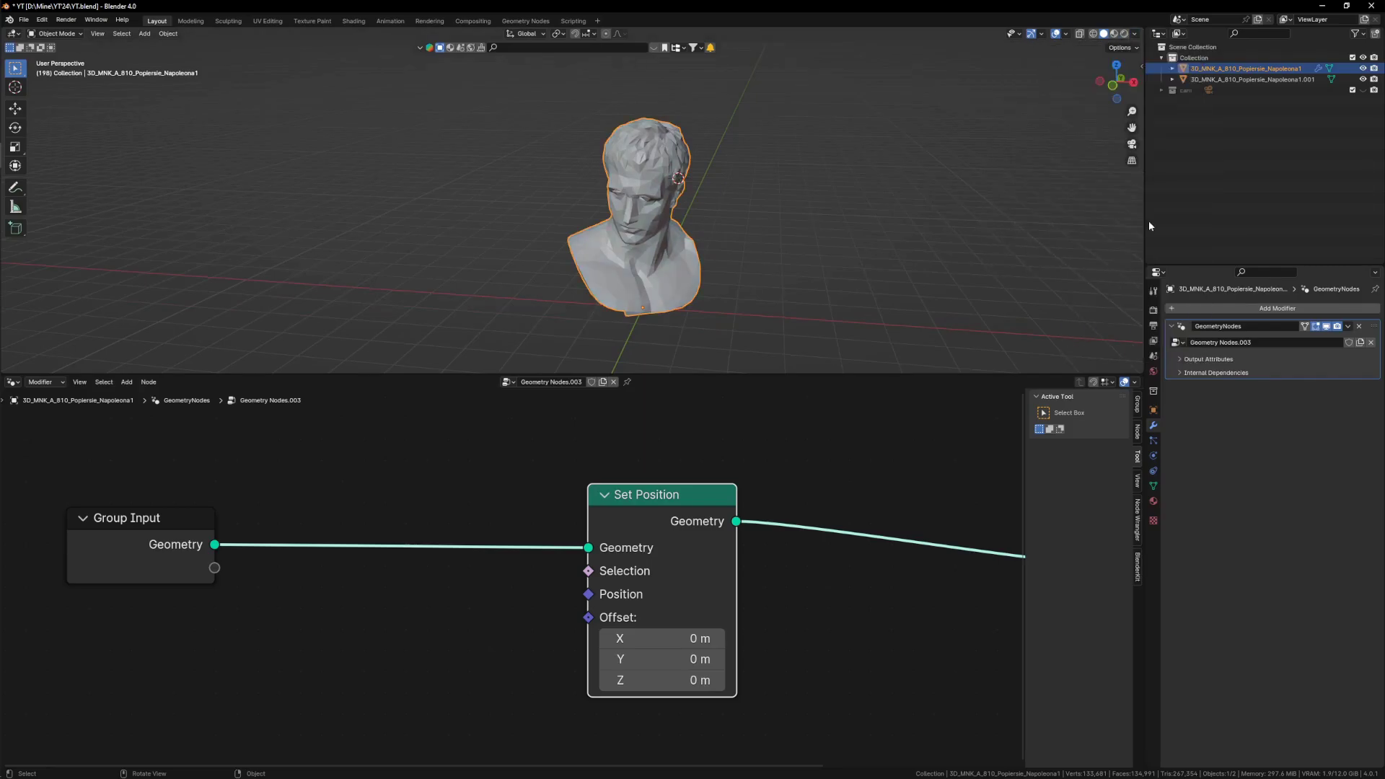
{"action": "left_click", "coordinate": [1136, 35]}
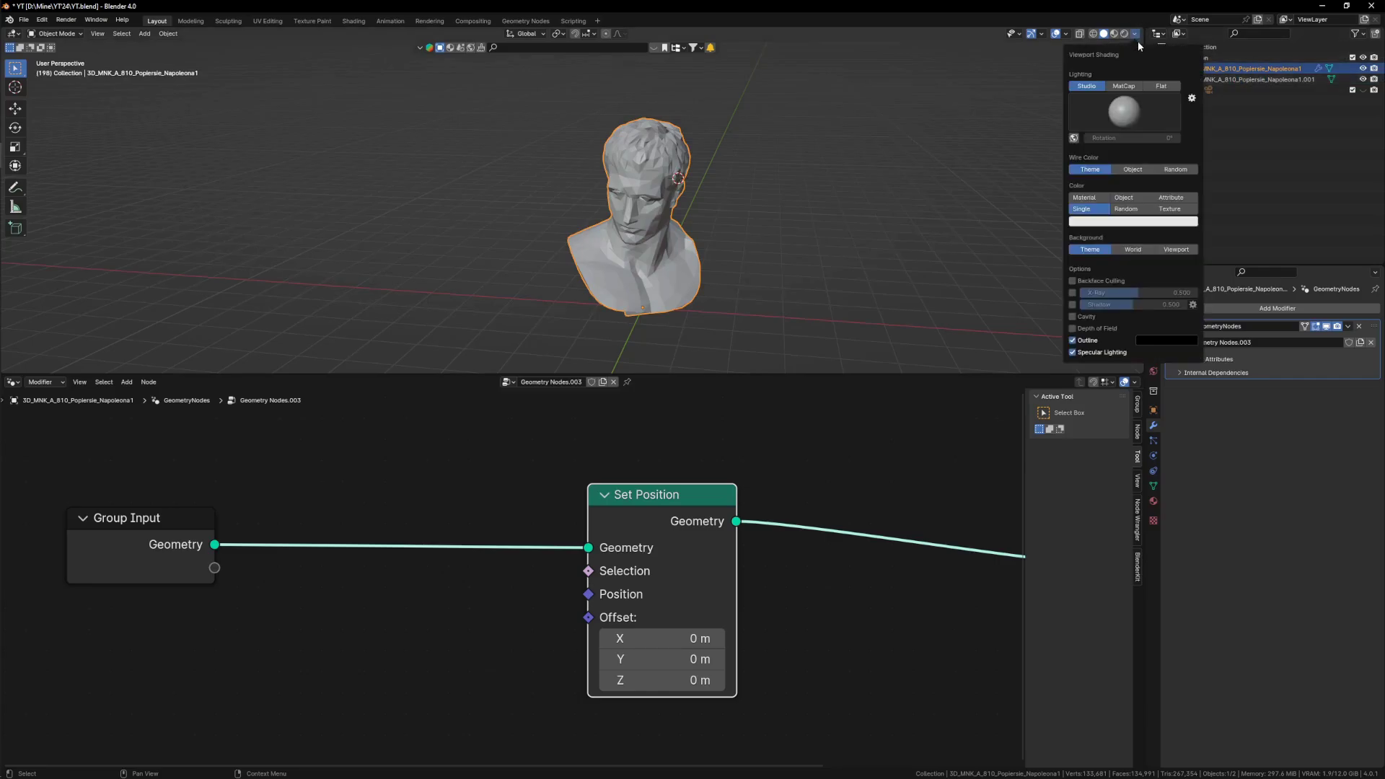
{"action": "left_click", "coordinate": [1126, 210]}
- Insert a Scale Elements node between the Set Position and Group Output nodes
{"action": "middle_click_drag", "start_coordinate": [638, 269], "coordinate": [686, 189]}
{"action": "scroll", "coordinate": [724, 546], "scroll_direction": "down", "scroll_amount": 6}
{"action": "middle_click_drag", "start_coordinate": [745, 546], "coordinate": [667, 542]}
{"action": "scroll", "coordinate": [667, 539], "scroll_direction": "up", "scroll_amount": 2}
{"action": "key", "text": "shift+a"}
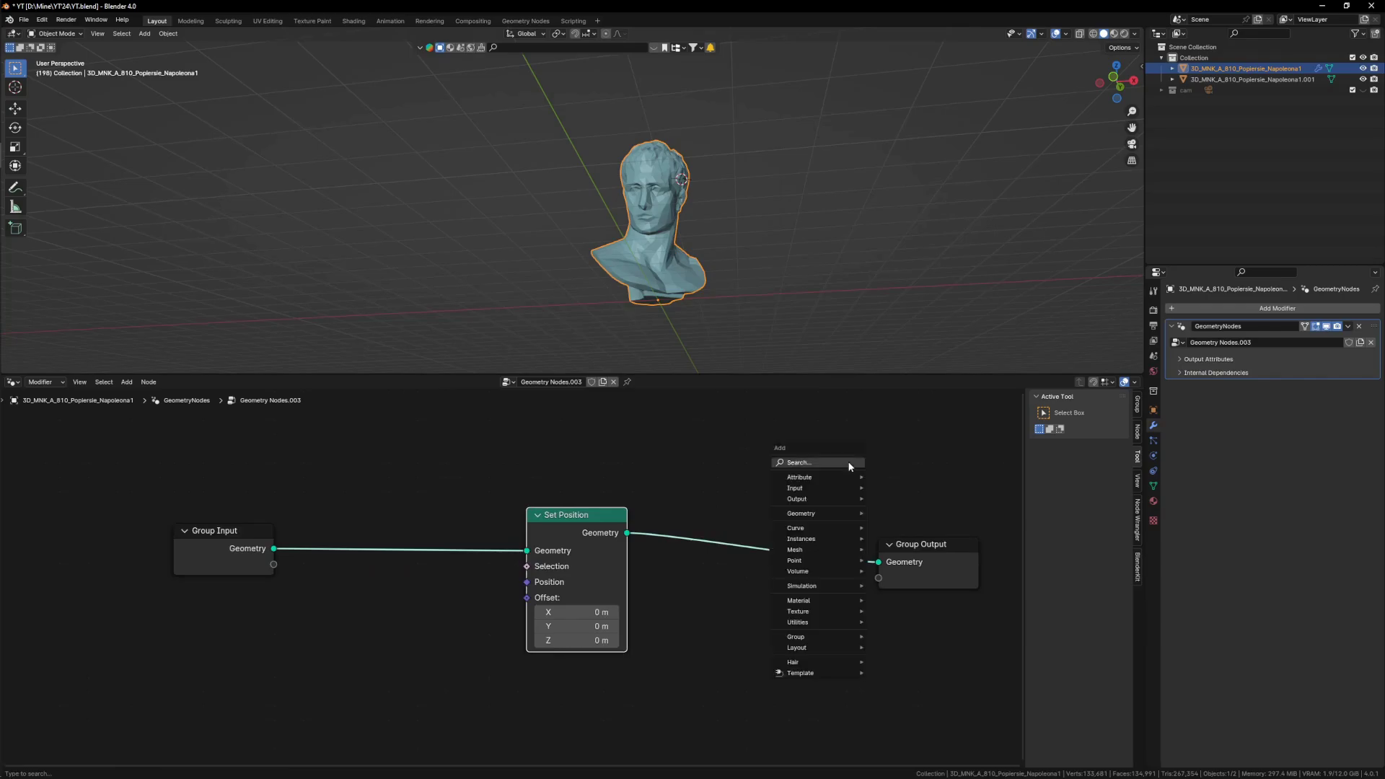
{"action": "type", "text": "sca"}
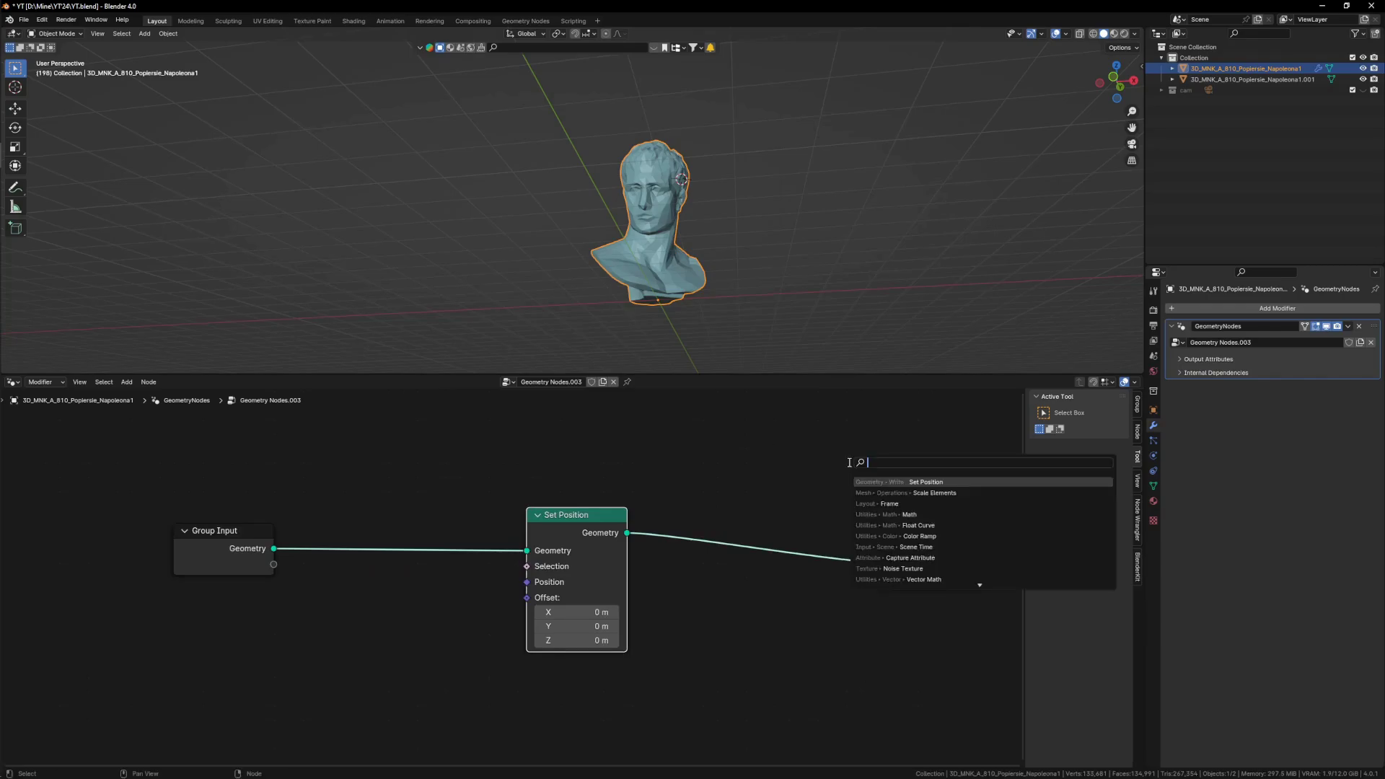
{"action": "left_click", "coordinate": [957, 493]}
{"action": "left_click", "coordinate": [721, 497]}
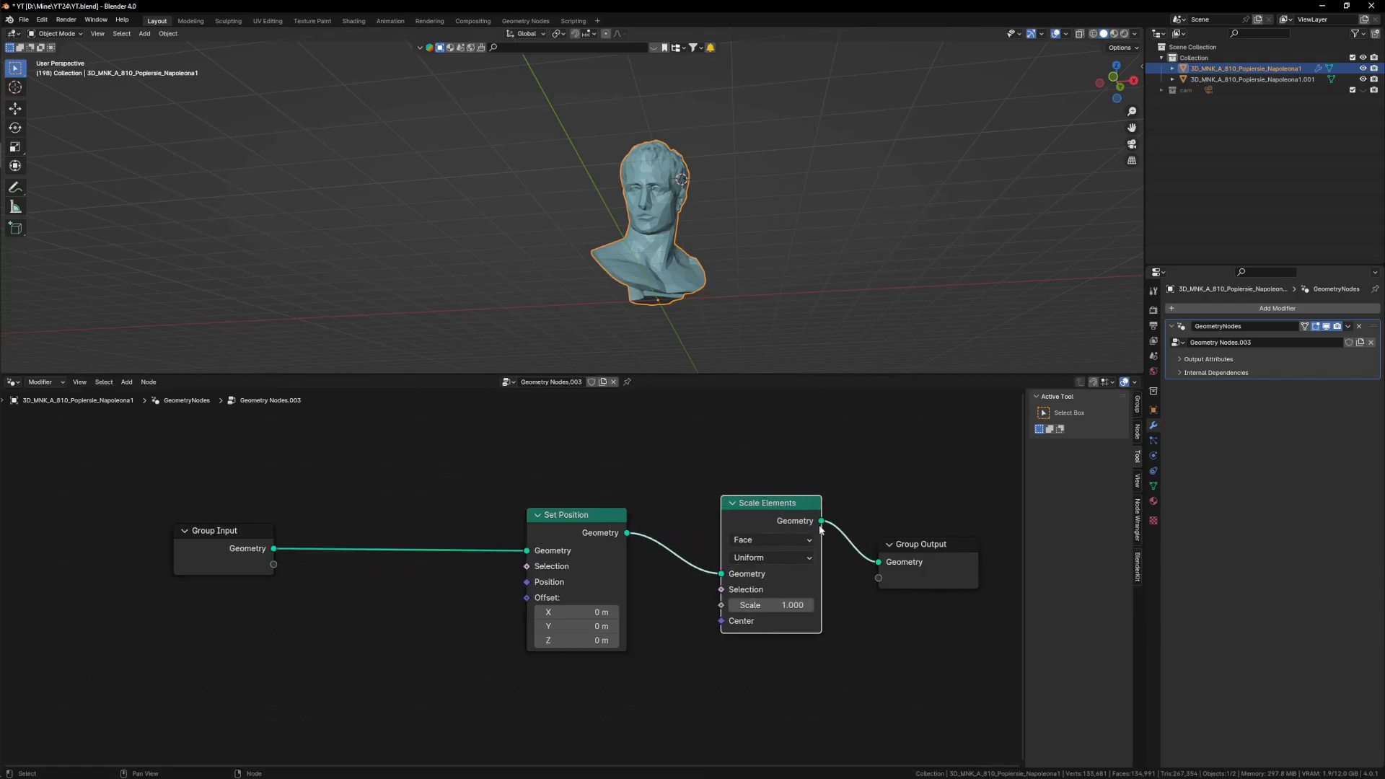
- Try out the Scale value of the Scale Elements node on the bust's faces and restore it to 1.000
{"action": "middle_click_drag", "start_coordinate": [665, 224], "coordinate": [676, 234]}
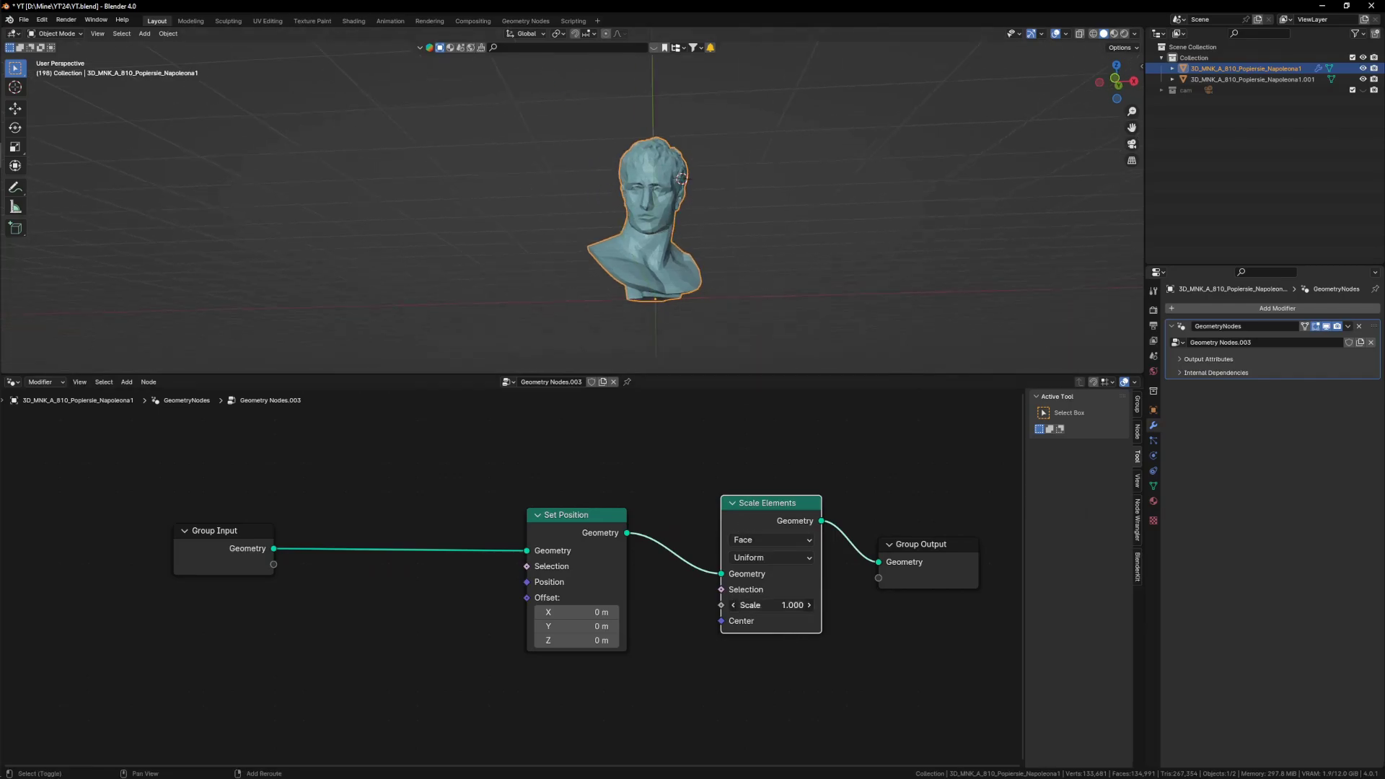
{"action": "mouse_move", "coordinate": [770, 606]}
{"action": "left_mouse_down"}
{"action": "mouse_move", "coordinate": [755, 605]}
{"action": "mouse_move", "coordinate": [770, 606]}
{"action": "left_mouse_up"}
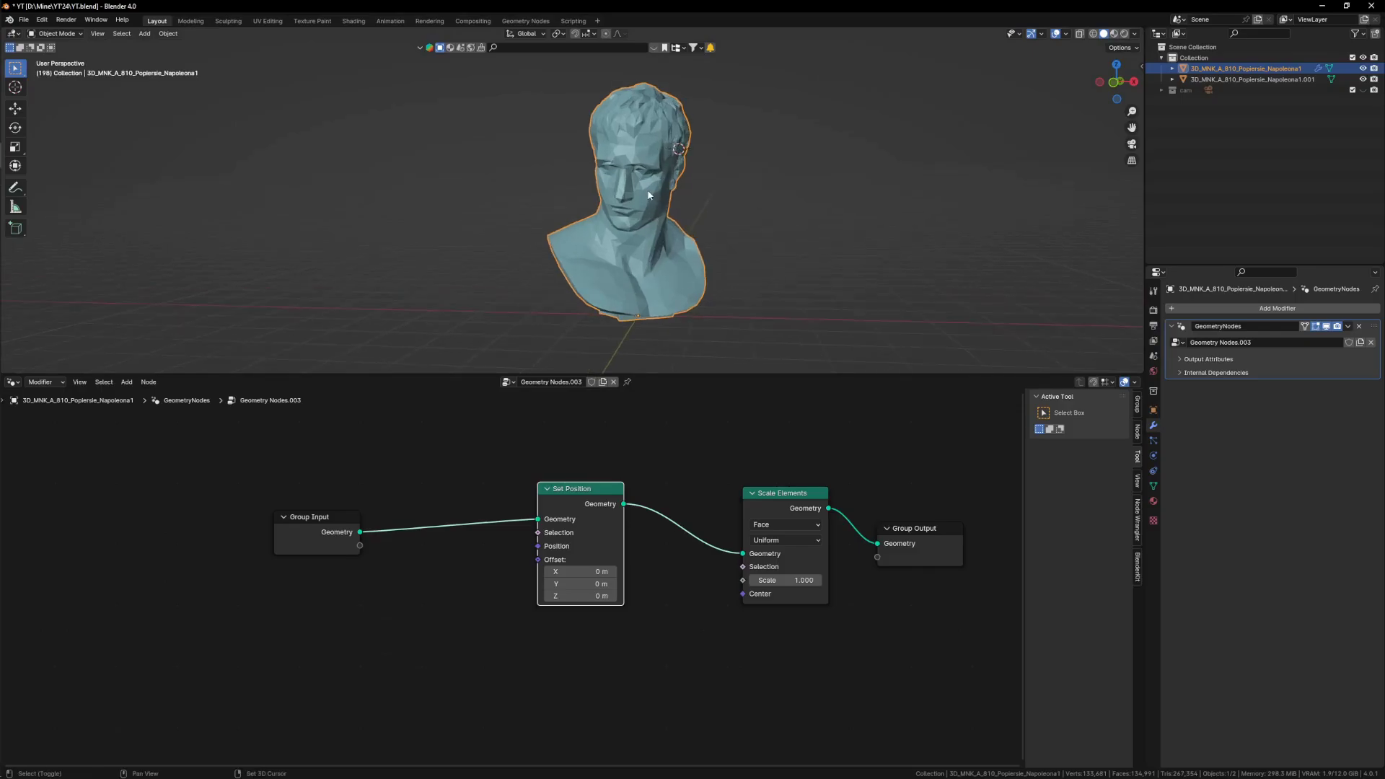
{"action": "mouse_move", "coordinate": [648, 195]}
{"action": "middle_mouse_down"}
{"action": "mouse_move", "coordinate": [708, 195]}
{"action": "mouse_move", "coordinate": [652, 214]}
{"action": "middle_mouse_up"}
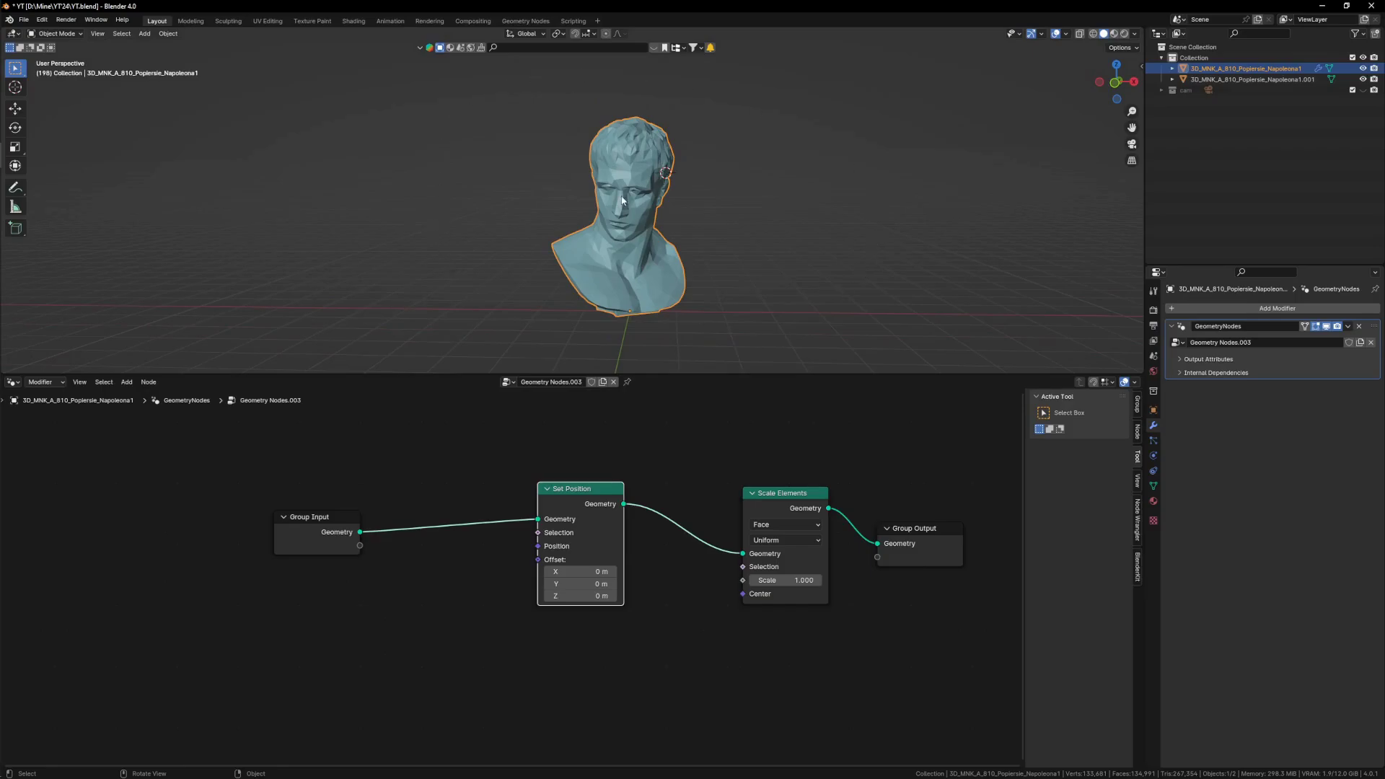
- Examine the low-poly bust's normals in Edit Mode, selecting a single face on the head for reference, and return to Object Mode
{"action": "key", "text": "Tab"}
{"action": "scroll", "coordinate": [653, 179], "scroll_direction": "up", "scroll_amount": 5}
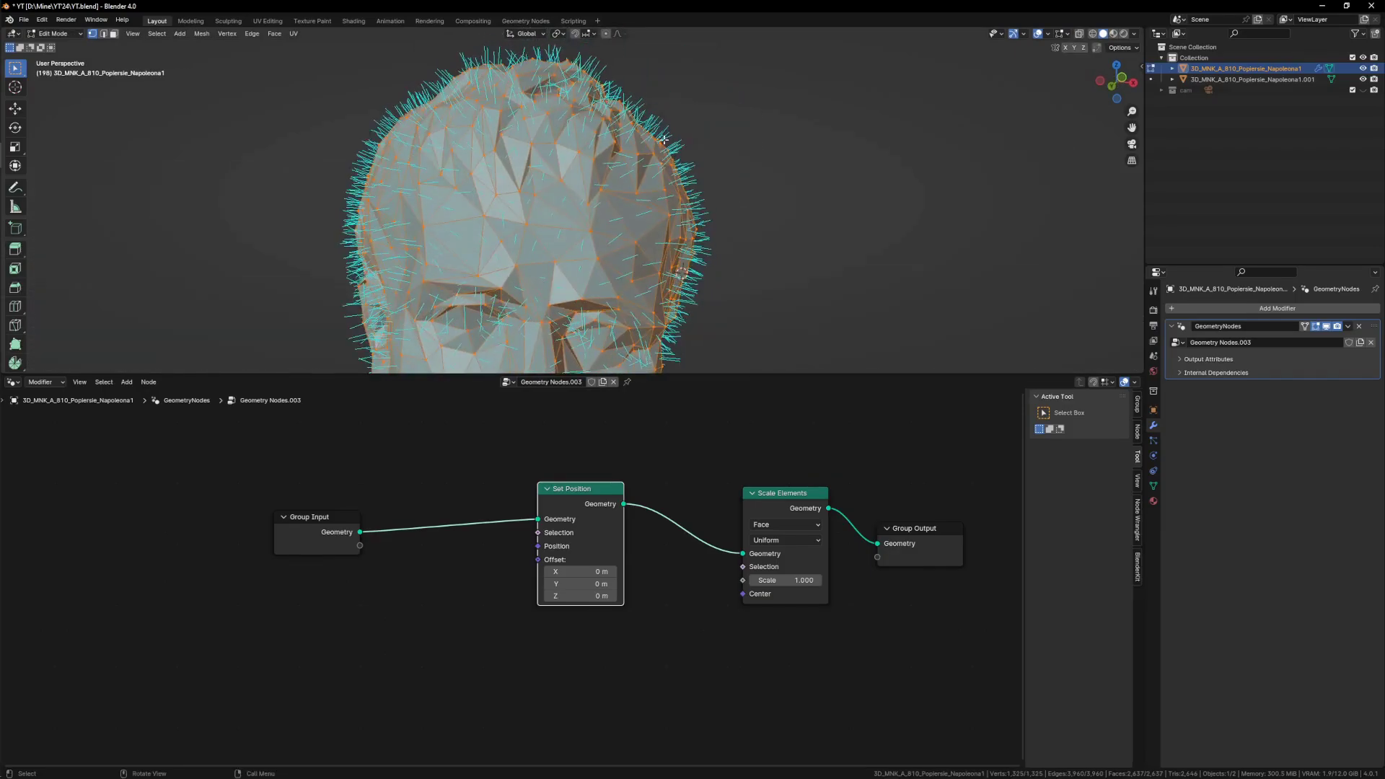
{"action": "scroll", "coordinate": [664, 139], "scroll_direction": "up", "scroll_amount": 5}
{"action": "key", "text": "3"}
{"action": "left_click", "coordinate": [606, 169]}
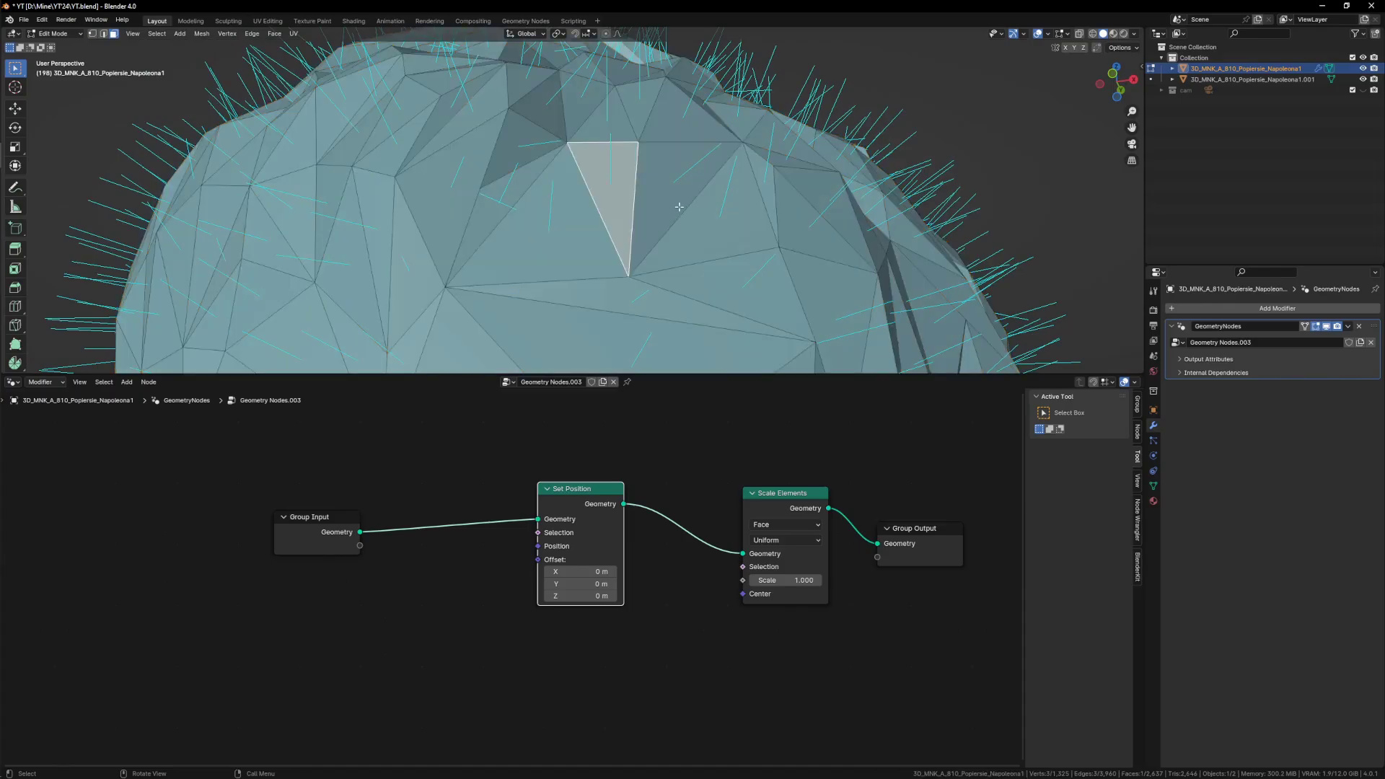
{"action": "middle_click_drag", "start_coordinate": [679, 207], "coordinate": [643, 289]}
{"action": "scroll", "coordinate": [646, 220], "scroll_direction": "down", "scroll_amount": 9}
{"action": "scroll", "coordinate": [643, 288], "scroll_direction": "down", "scroll_amount": 2}
{"action": "middle_click_drag", "start_coordinate": [639, 217], "coordinate": [619, 89], "text": "shift"}
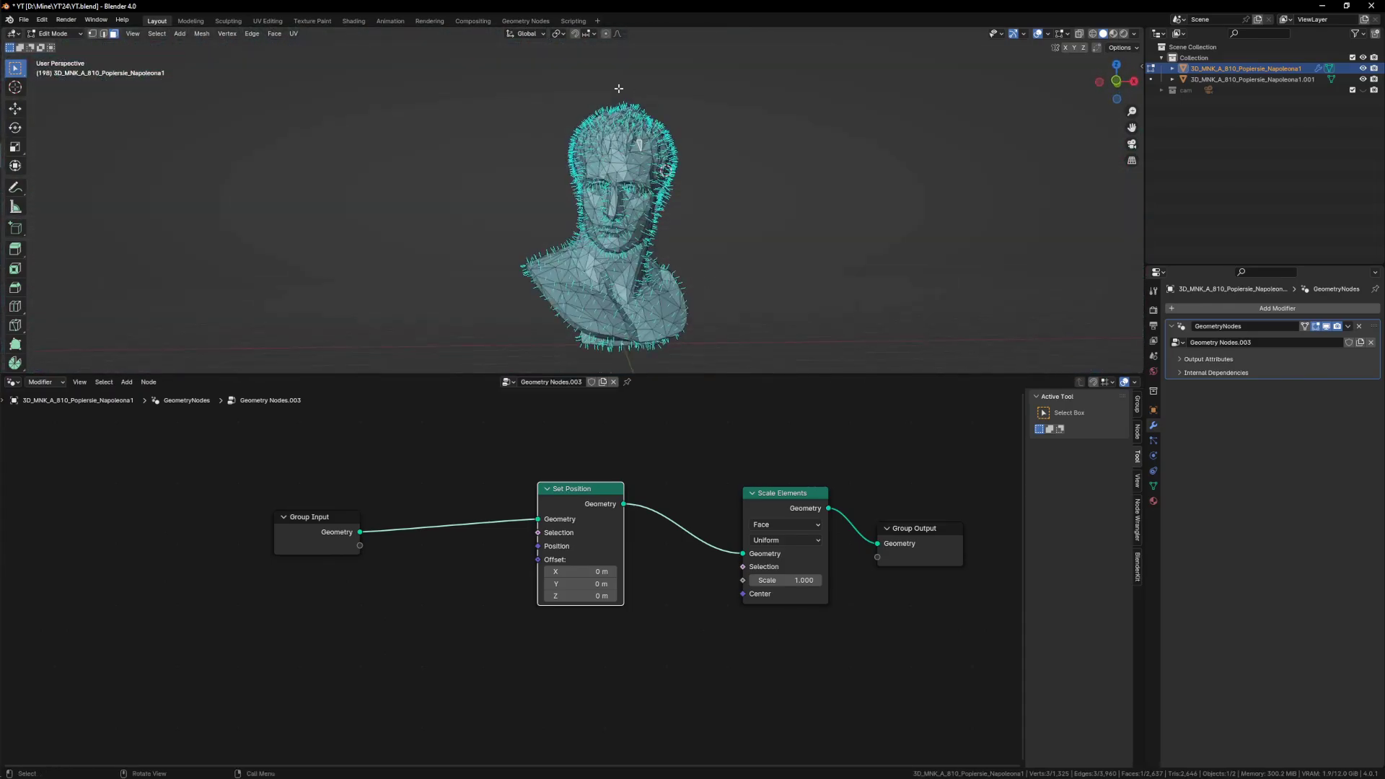
{"action": "middle_click_drag", "start_coordinate": [666, 350], "coordinate": [614, 32]}
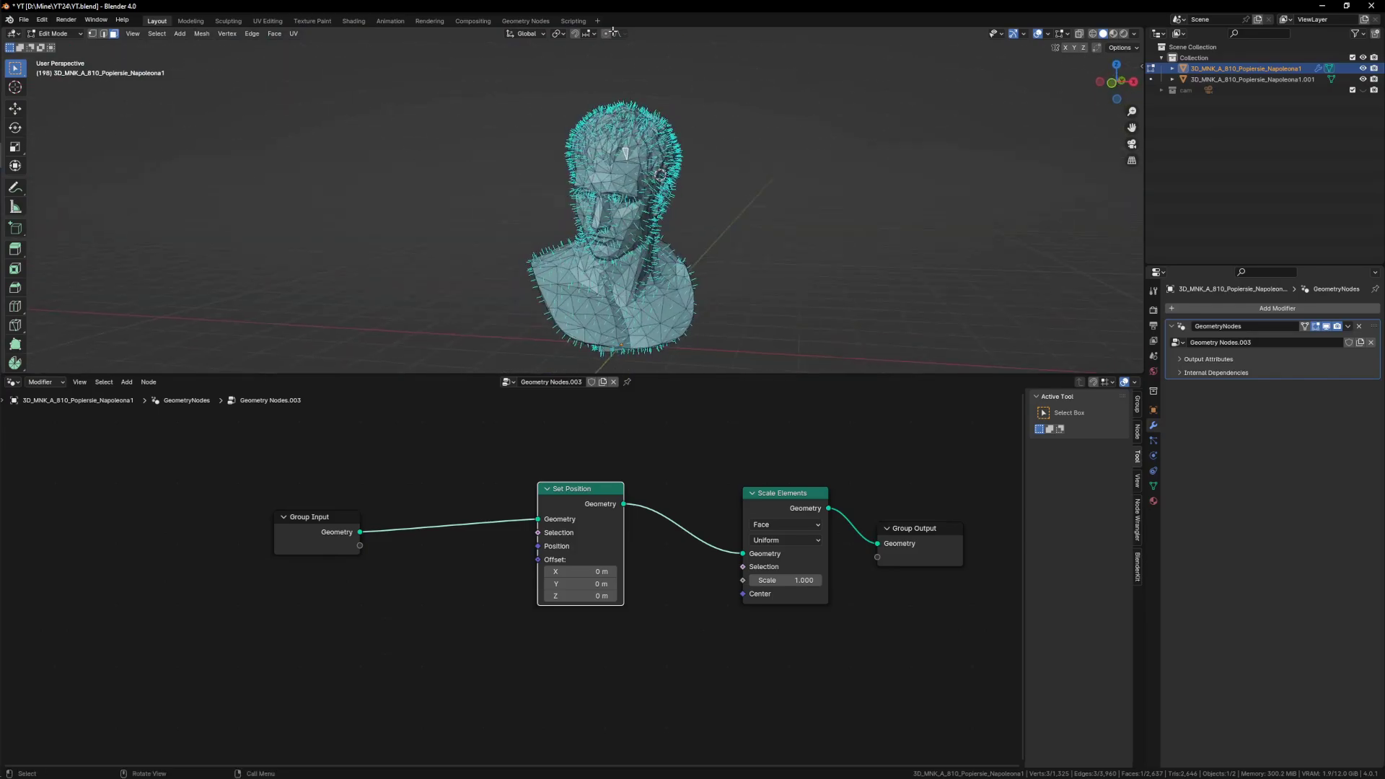
{"action": "key", "text": "Tab"}
- Add a Normal node and connect its output to the Offset of the Set Position node
{"action": "scroll", "coordinate": [643, 563], "scroll_direction": "down", "scroll_amount": 4}
{"action": "middle_click_drag", "start_coordinate": [627, 585], "coordinate": [717, 517]}
{"action": "scroll", "coordinate": [717, 516], "scroll_direction": "up", "scroll_amount": 3}
{"action": "left_click_drag", "start_coordinate": [696, 409], "coordinate": [727, 437]}
{"action": "scroll", "coordinate": [554, 552], "scroll_direction": "up", "scroll_amount": 2}
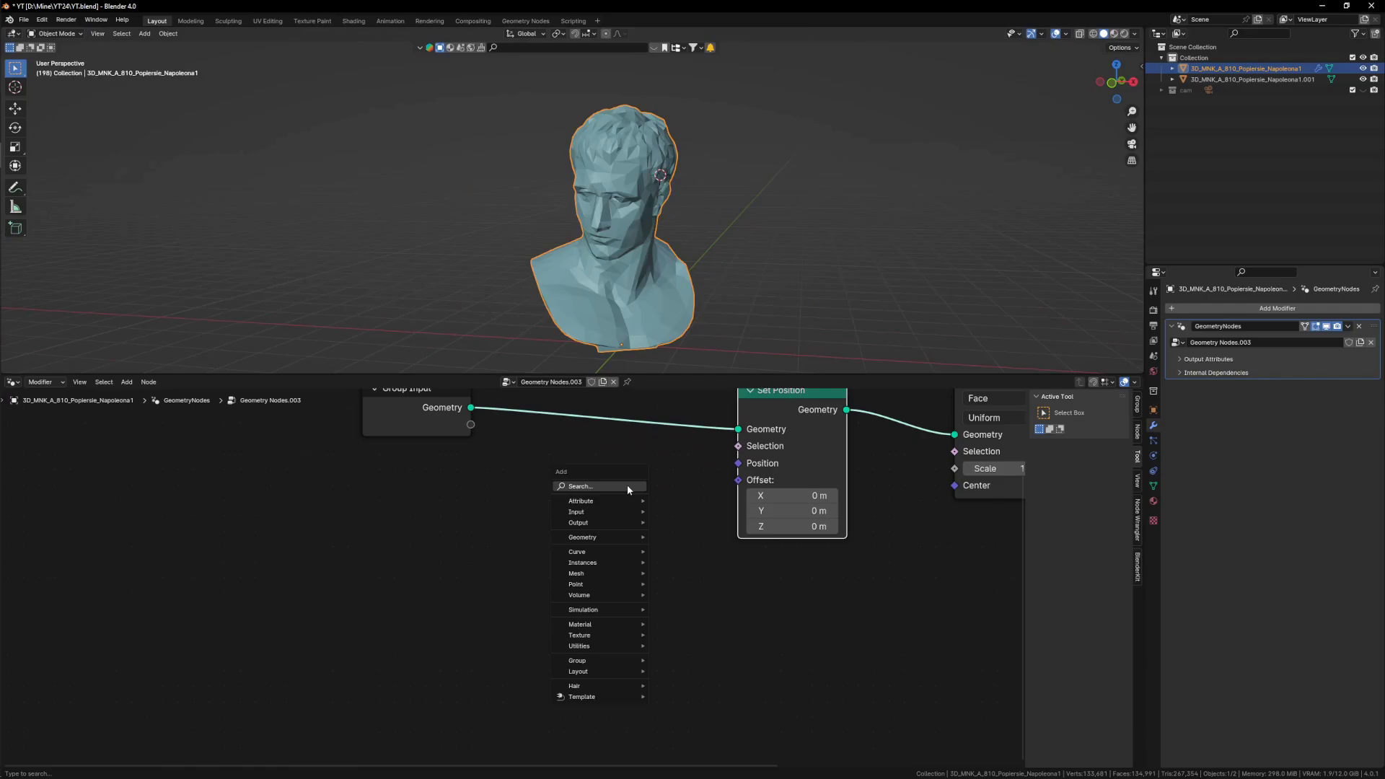
{"action": "type", "text": "NO"}
{"action": "key", "text": "Return"}
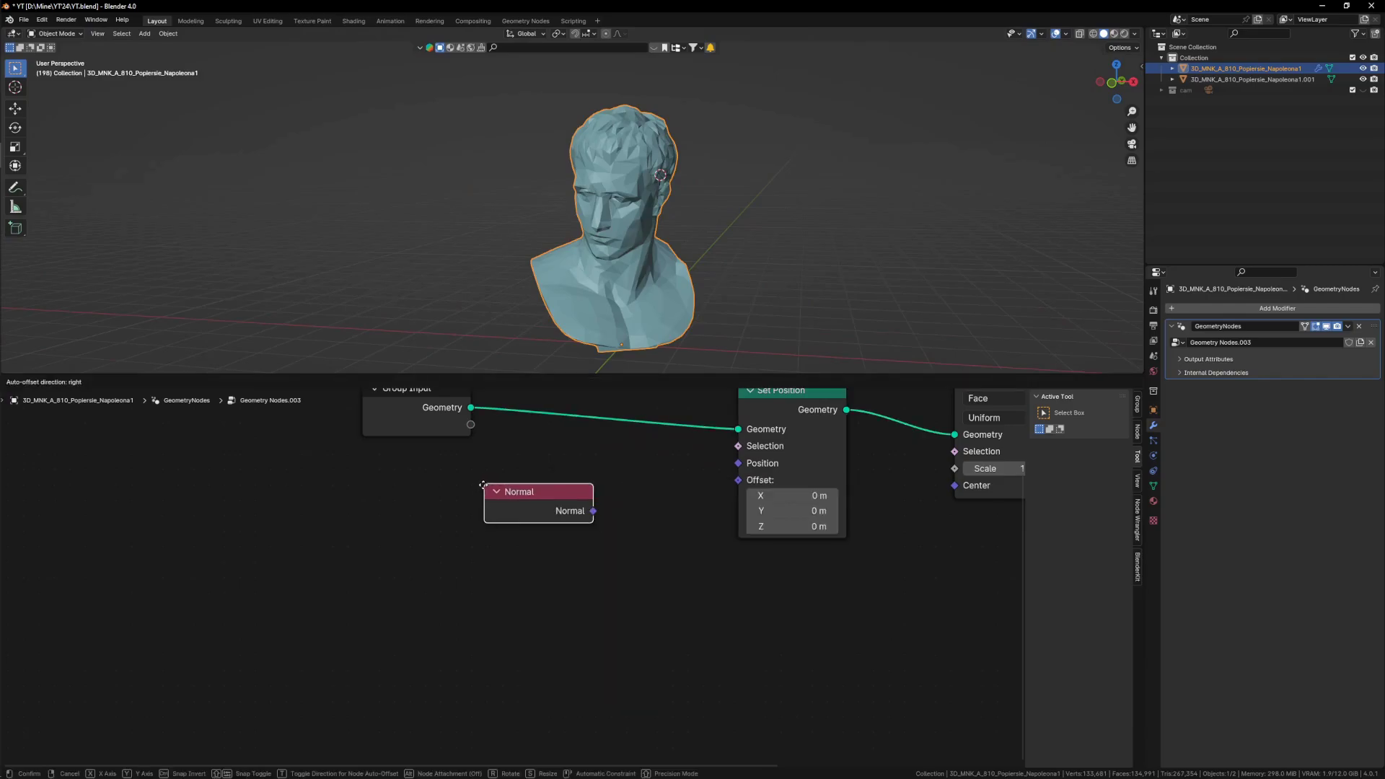
{"action": "left_click", "coordinate": [588, 516]}
{"action": "left_click_drag", "start_coordinate": [738, 483], "coordinate": [738, 481]}
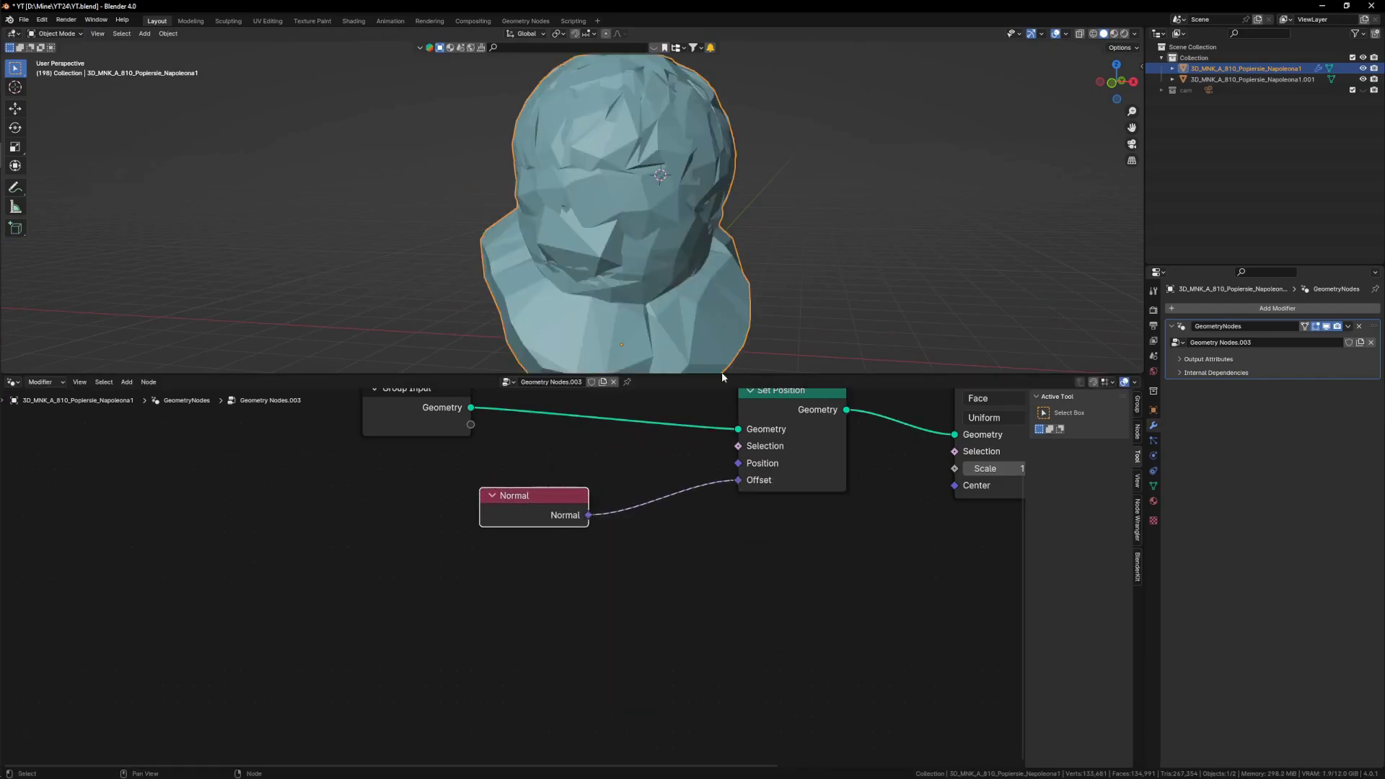
- Insert a Vector Math node set to Multiply between the Normal node and the Set Position Offset
{"action": "middle_click_drag", "start_coordinate": [693, 311], "coordinate": [636, 243]}
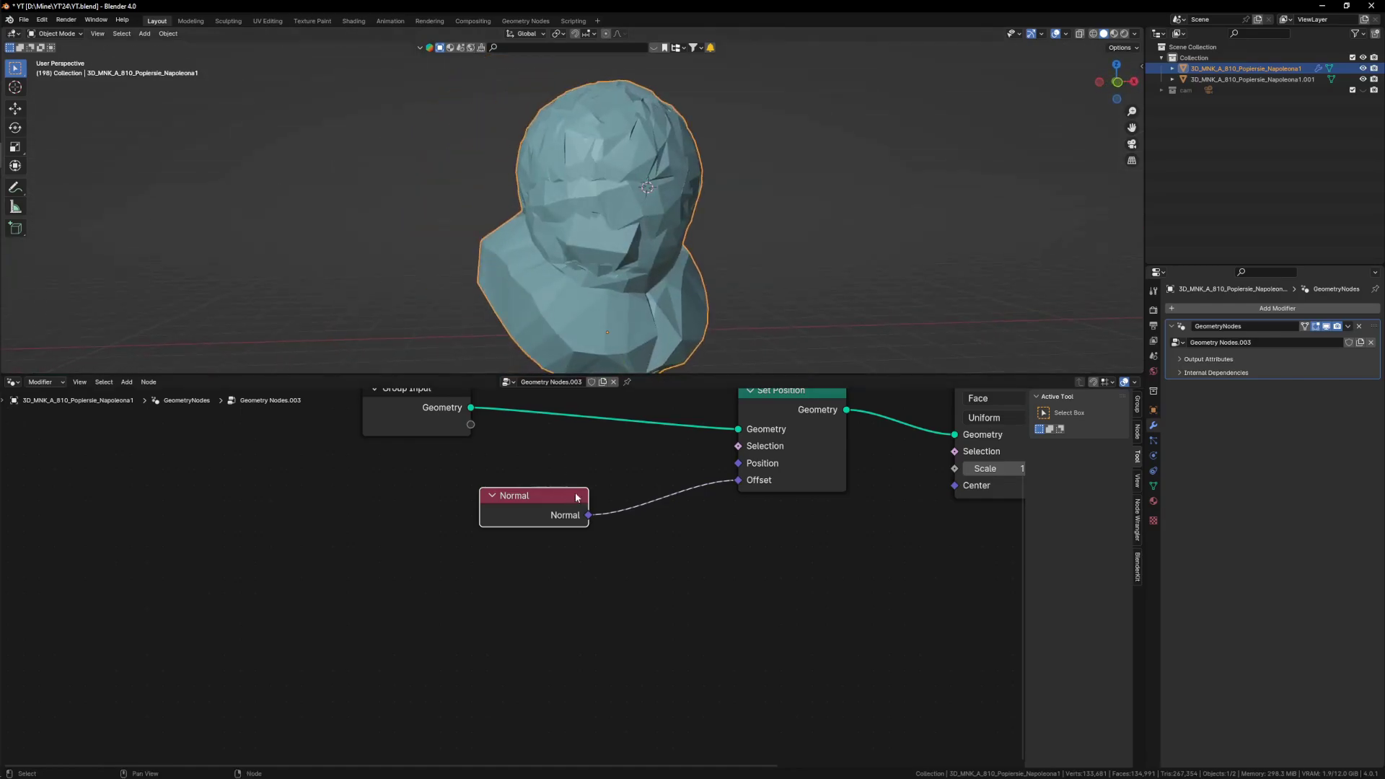
{"action": "left_click_drag", "start_coordinate": [575, 514], "coordinate": [495, 536]}
{"action": "key", "text": "shift+a"}
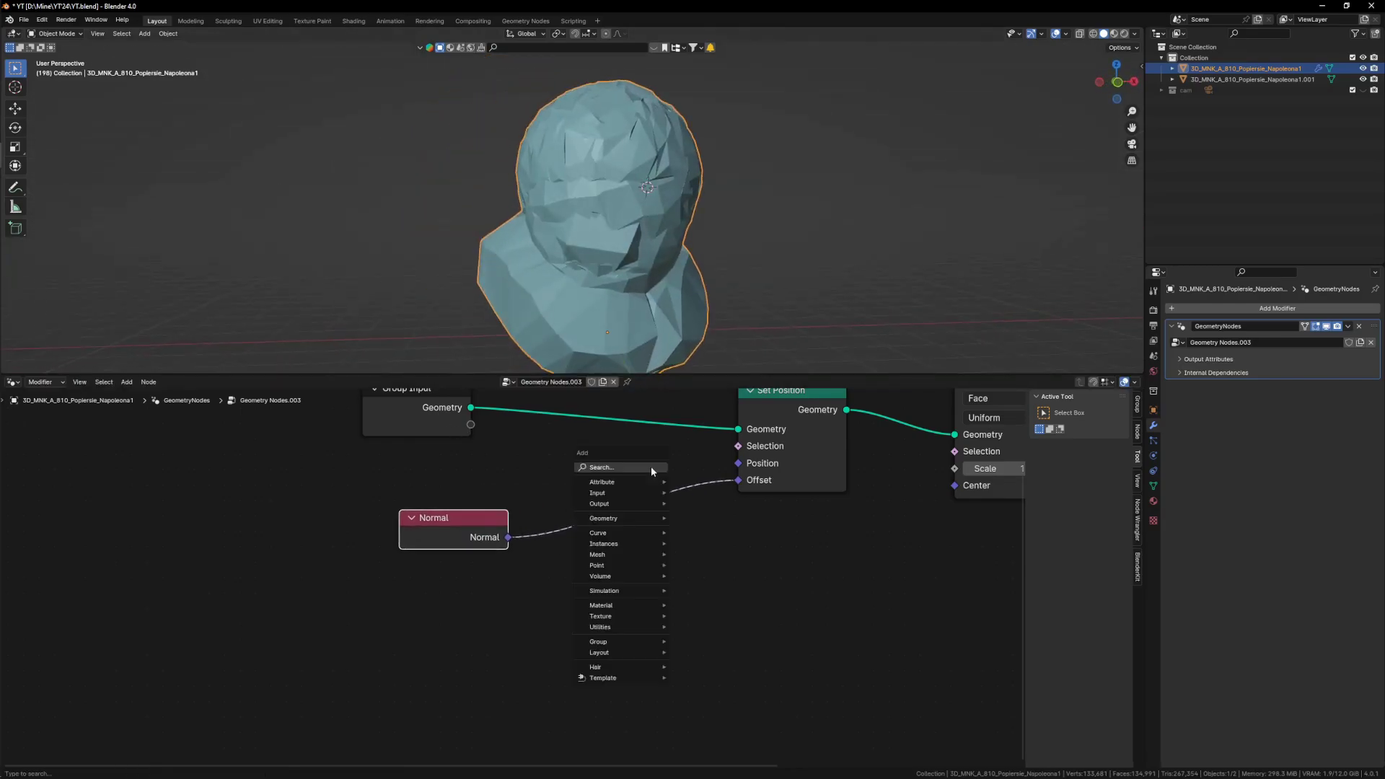
{"action": "type", "text": "ve"}
{"action": "key", "text": "Down"}
{"action": "key", "text": "Down"}
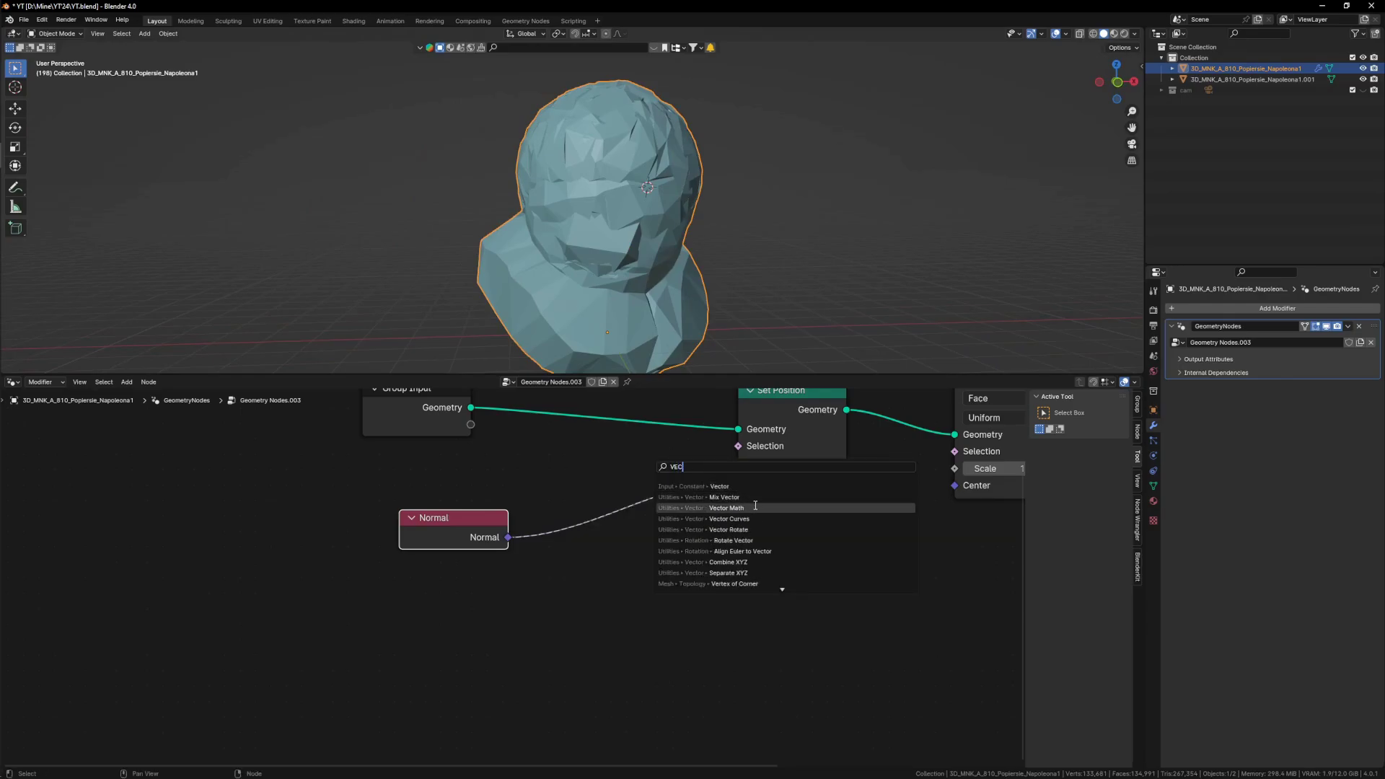
{"action": "key", "text": "Return"}
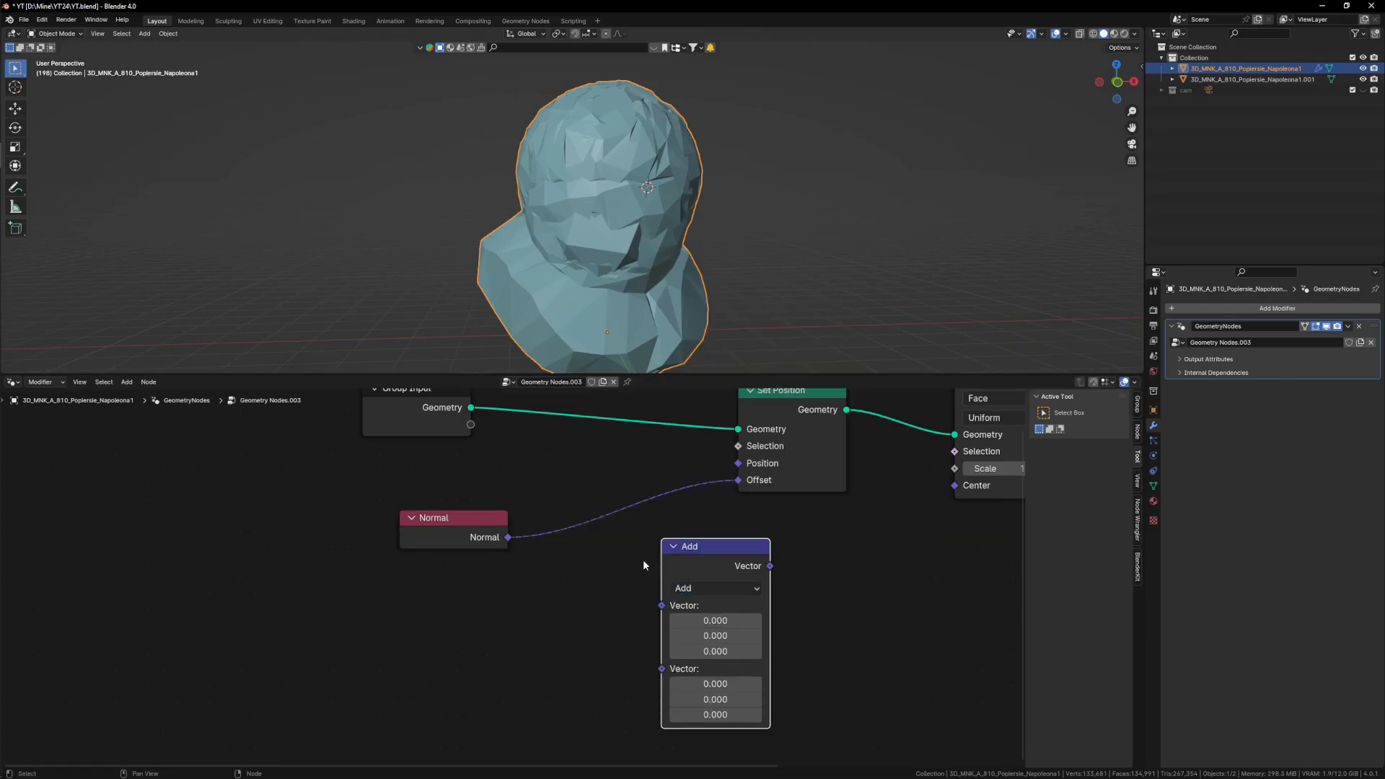
{"action": "left_click_drag", "start_coordinate": [699, 553], "coordinate": [677, 517]}
{"action": "left_click", "coordinate": [707, 603]}
{"action": "left_click", "coordinate": [687, 388]}
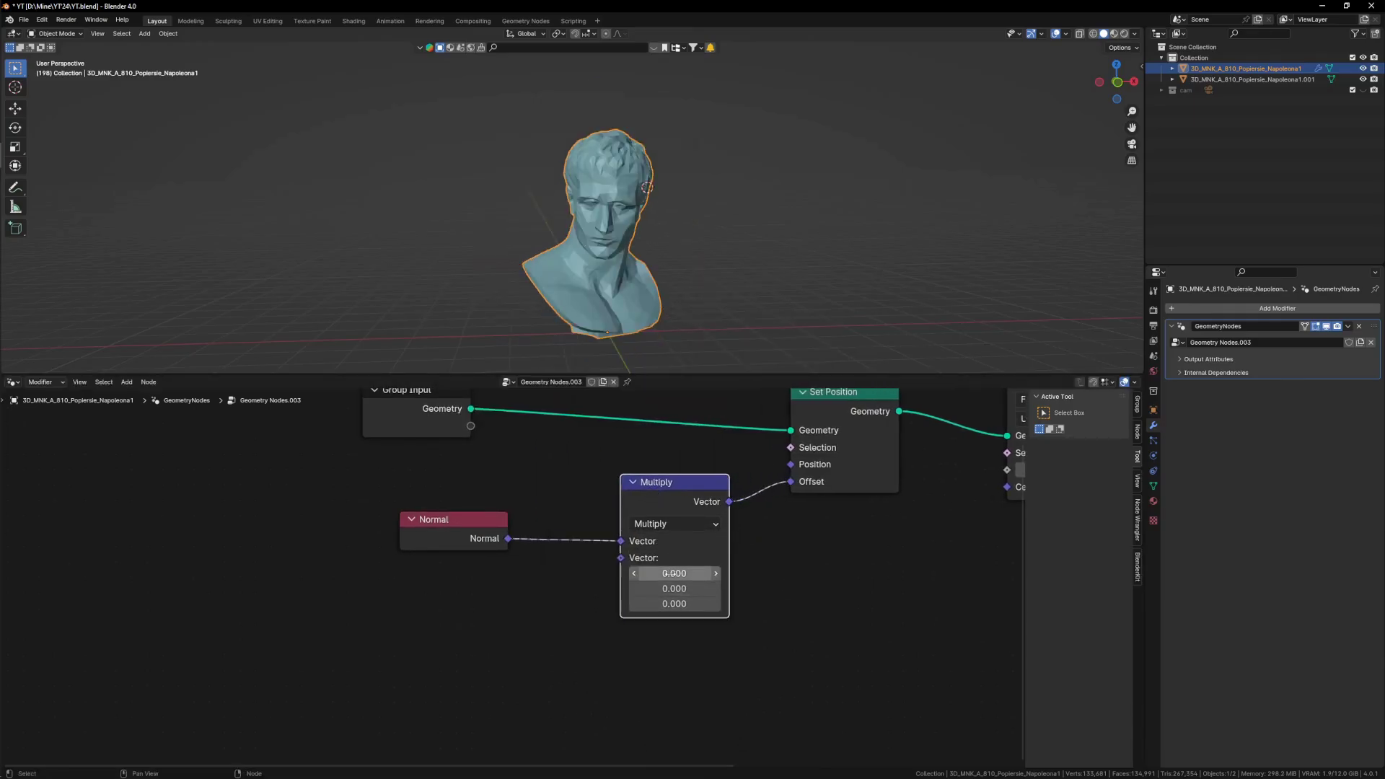
- Set all three Multiply vector values to 0.740 and inspect the displaced faces on the head up close
{"action": "middle_click_drag", "start_coordinate": [671, 310], "coordinate": [646, 285]}
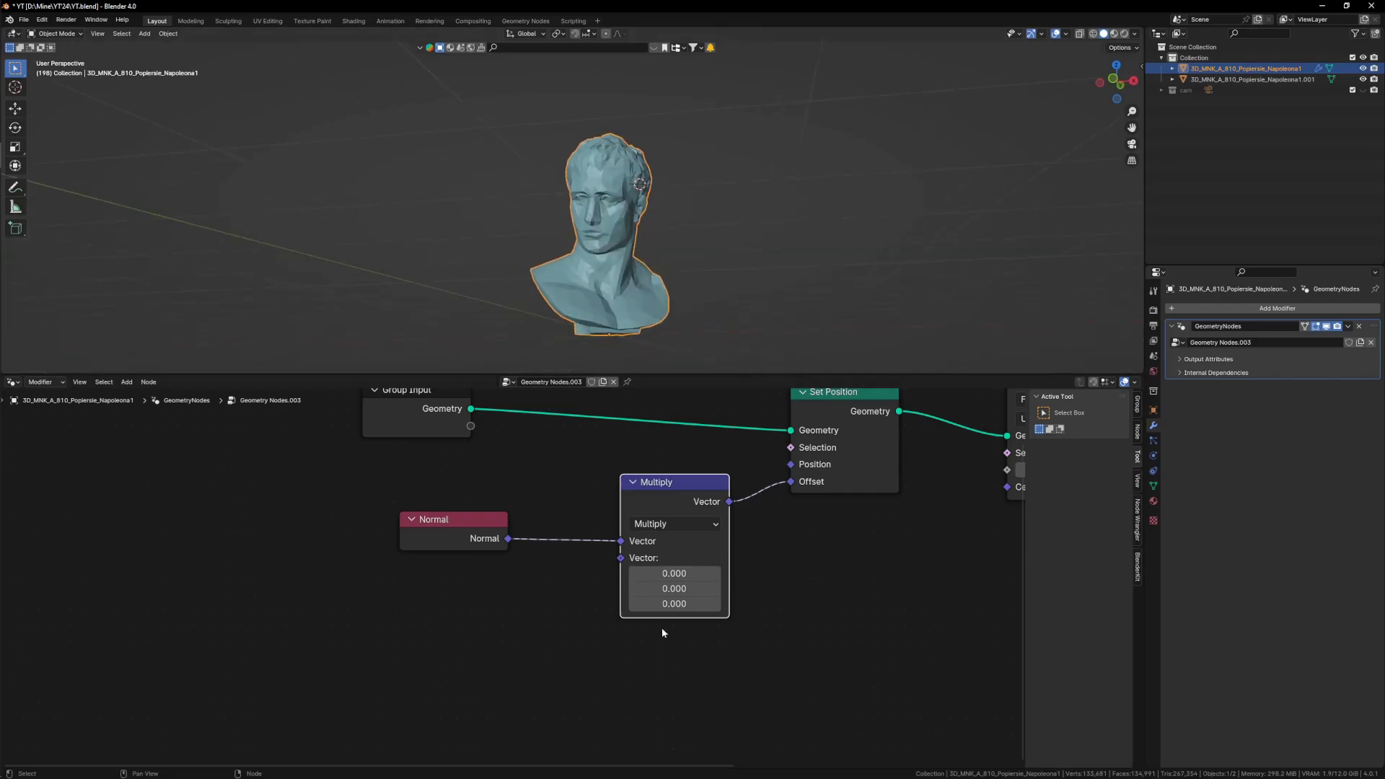
{"action": "left_click_drag", "start_coordinate": [663, 569], "coordinate": [711, 604]}
{"action": "middle_click_drag", "start_coordinate": [609, 343], "coordinate": [634, 102]}
{"action": "scroll", "coordinate": [612, 119], "scroll_direction": "up", "scroll_amount": 5}
{"action": "scroll", "coordinate": [634, 101], "scroll_direction": "up", "scroll_amount": 6}
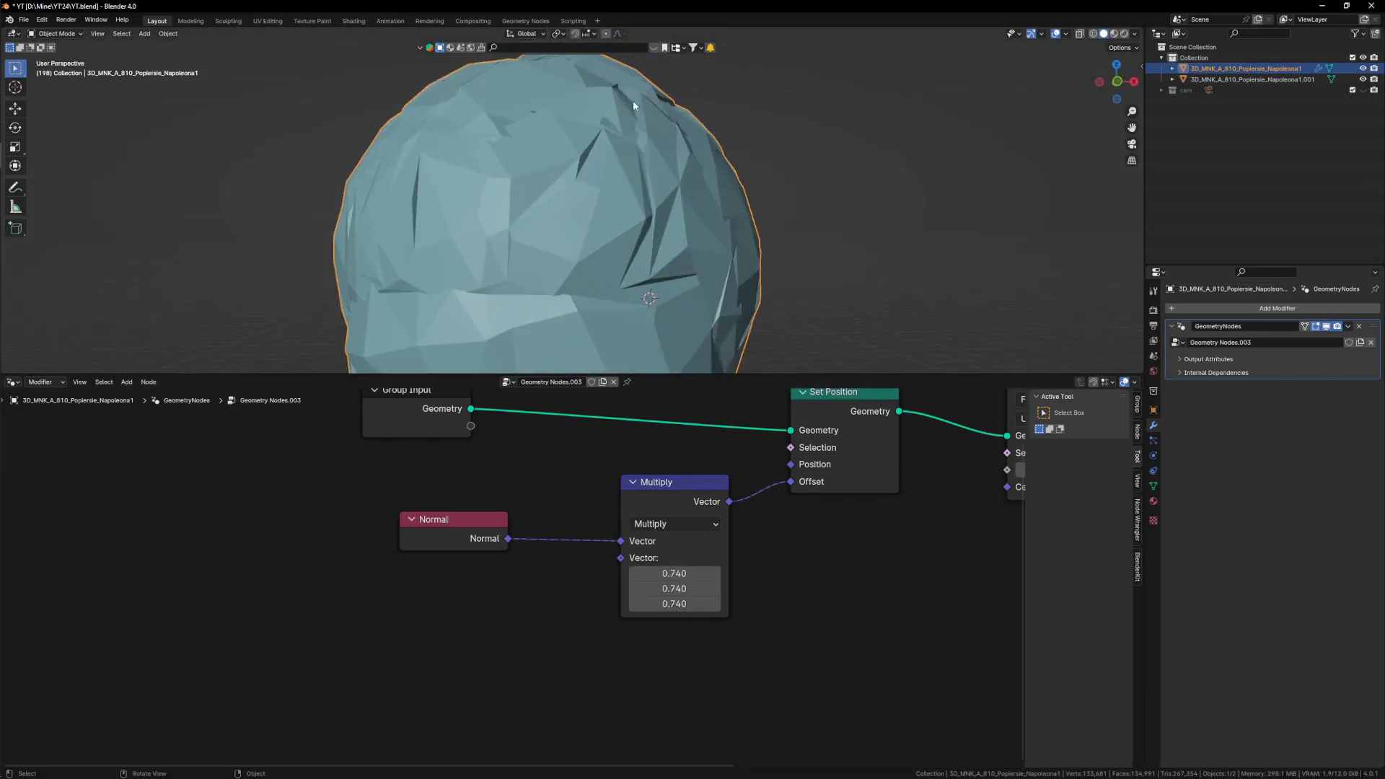
{"action": "mouse_move", "coordinate": [624, 157]}
{"action": "middle_mouse_down"}
{"action": "mouse_move", "coordinate": [585, 125]}
{"action": "mouse_move", "coordinate": [599, 112]}
{"action": "mouse_move", "coordinate": [603, 147]}
{"action": "middle_mouse_up"}
{"action": "scroll", "coordinate": [603, 147], "scroll_direction": "down", "scroll_amount": 4}
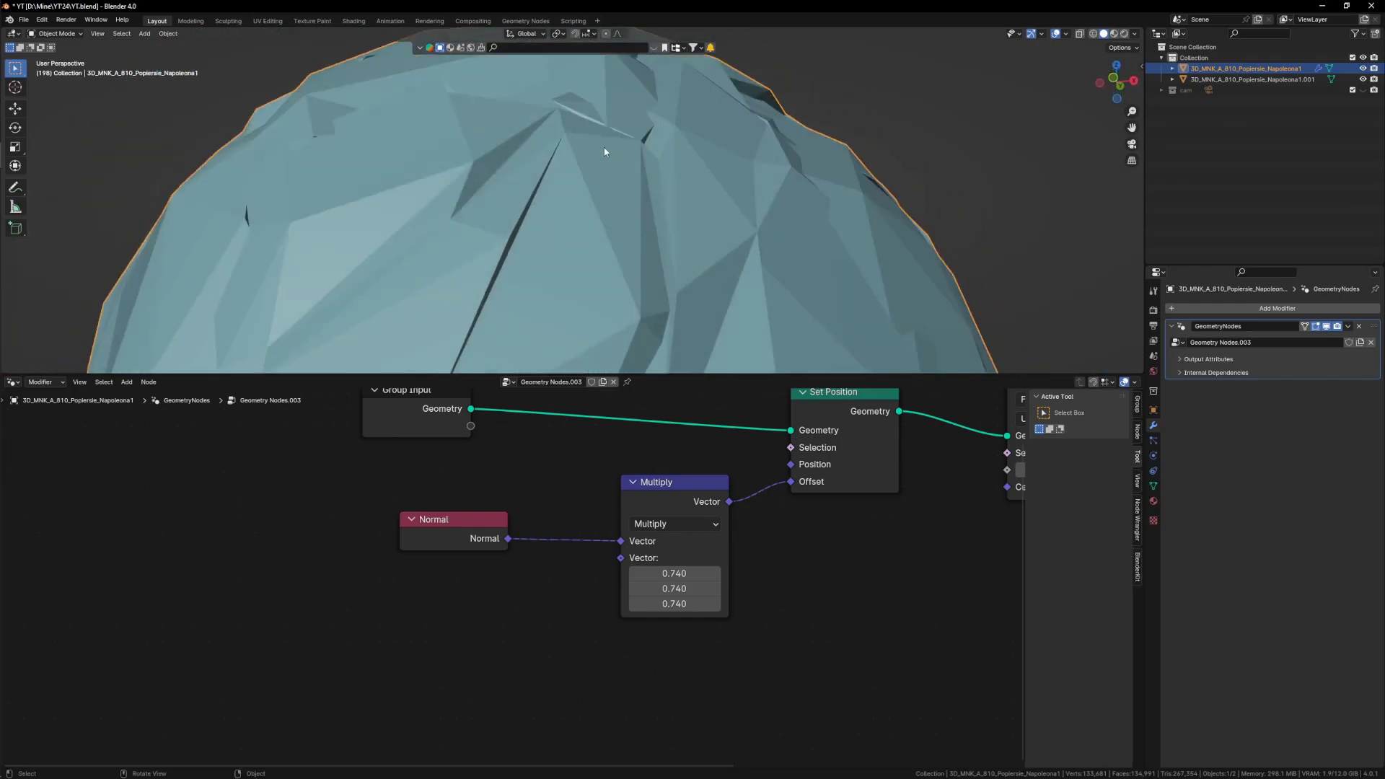
- Set all three Multiply vector values to 0.370 and check the faces on top of the head
{"action": "left_click_drag", "start_coordinate": [677, 574], "coordinate": [651, 604]}
{"action": "scroll", "coordinate": [581, 221], "scroll_direction": "up", "scroll_amount": 2}
{"action": "middle_click_drag", "start_coordinate": [581, 220], "coordinate": [631, 214]}
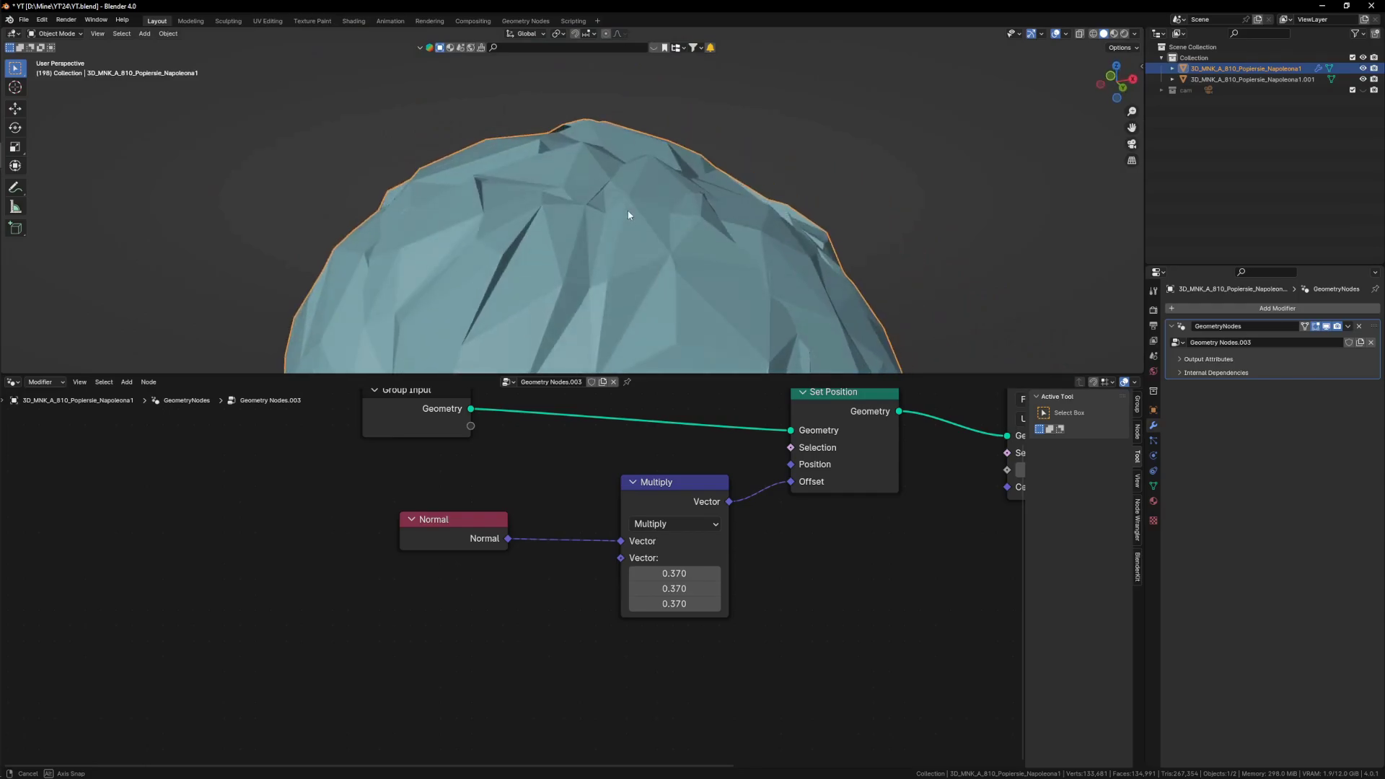
{"action": "scroll", "coordinate": [704, 508], "scroll_direction": "down", "scroll_amount": 4}
{"action": "middle_click_drag", "start_coordinate": [704, 508], "coordinate": [682, 574]}
{"action": "scroll", "coordinate": [622, 466], "scroll_direction": "up", "scroll_amount": 4}
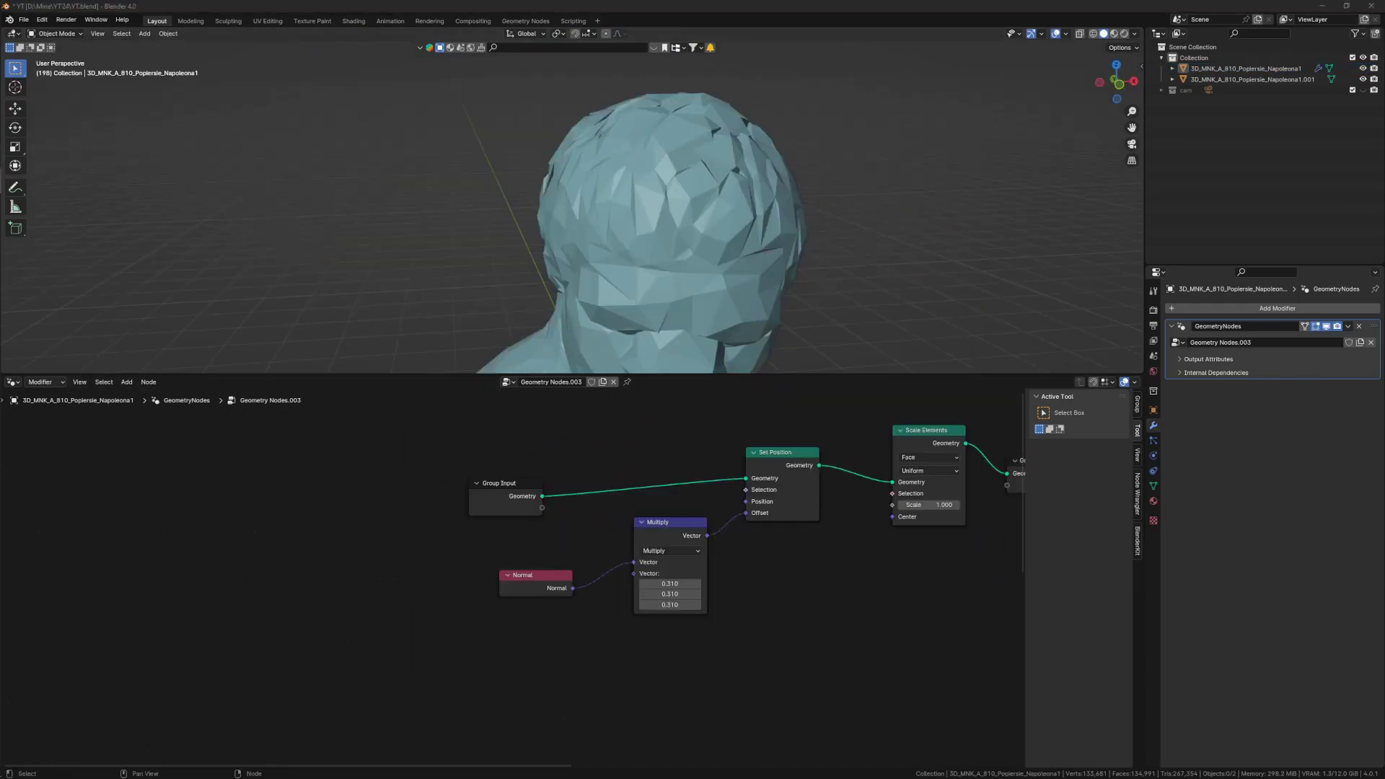
- Add a Split Edges node and insert it between the Group Input and Set Position nodes
{"action": "scroll", "coordinate": [647, 570], "scroll_direction": "down", "scroll_amount": 2}
{"action": "middle_click_drag", "start_coordinate": [690, 321], "coordinate": [691, 184]}
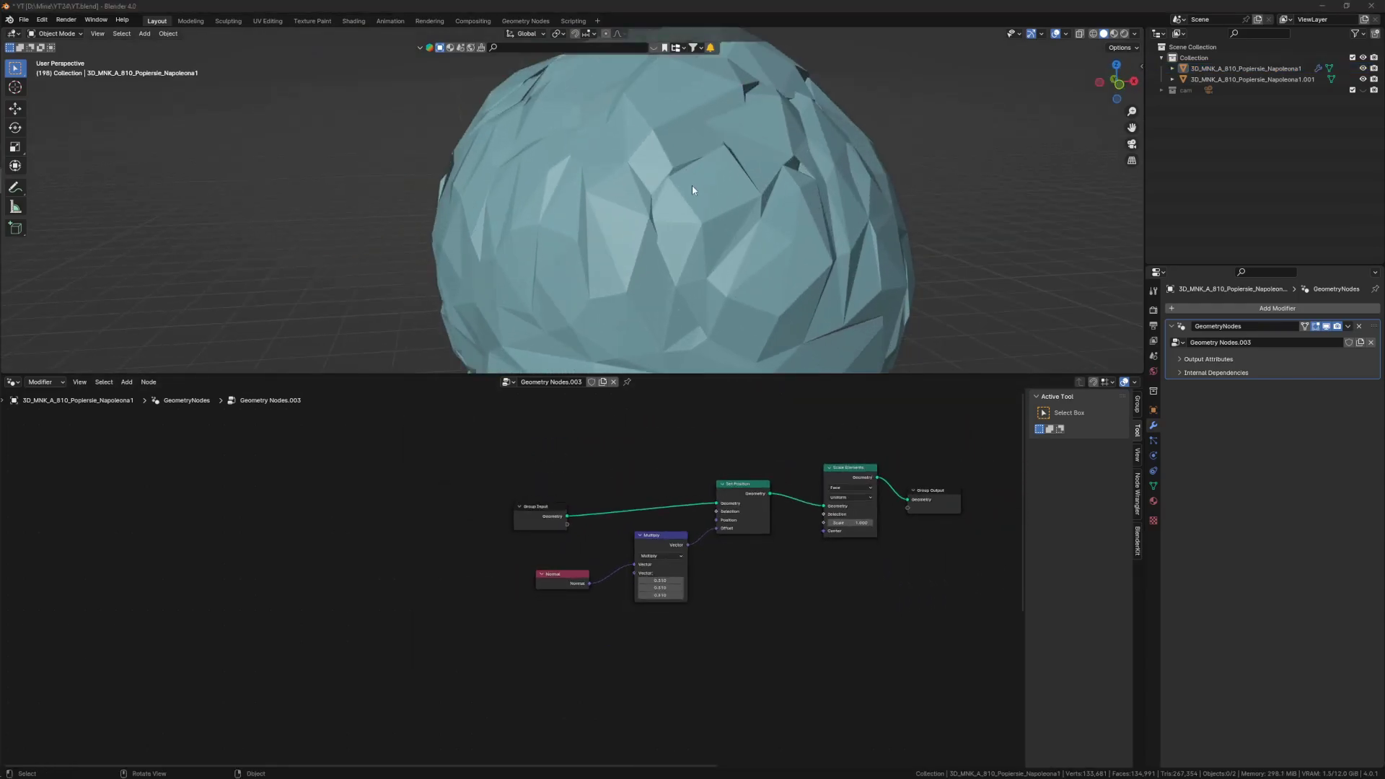
{"action": "key", "text": "shift+a"}
{"action": "left_click", "coordinate": [660, 462]}
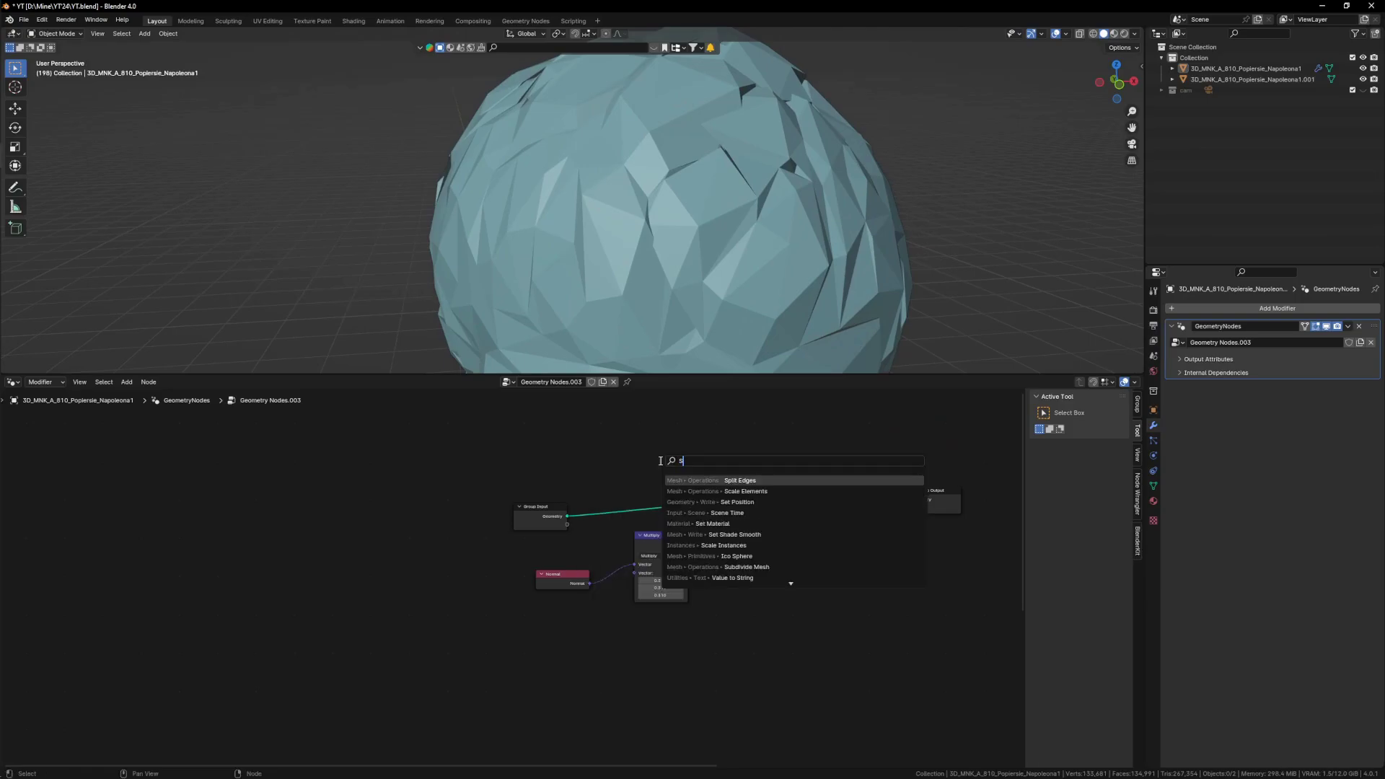
{"action": "left_click", "coordinate": [730, 483]}
{"action": "left_click", "coordinate": [588, 435]}
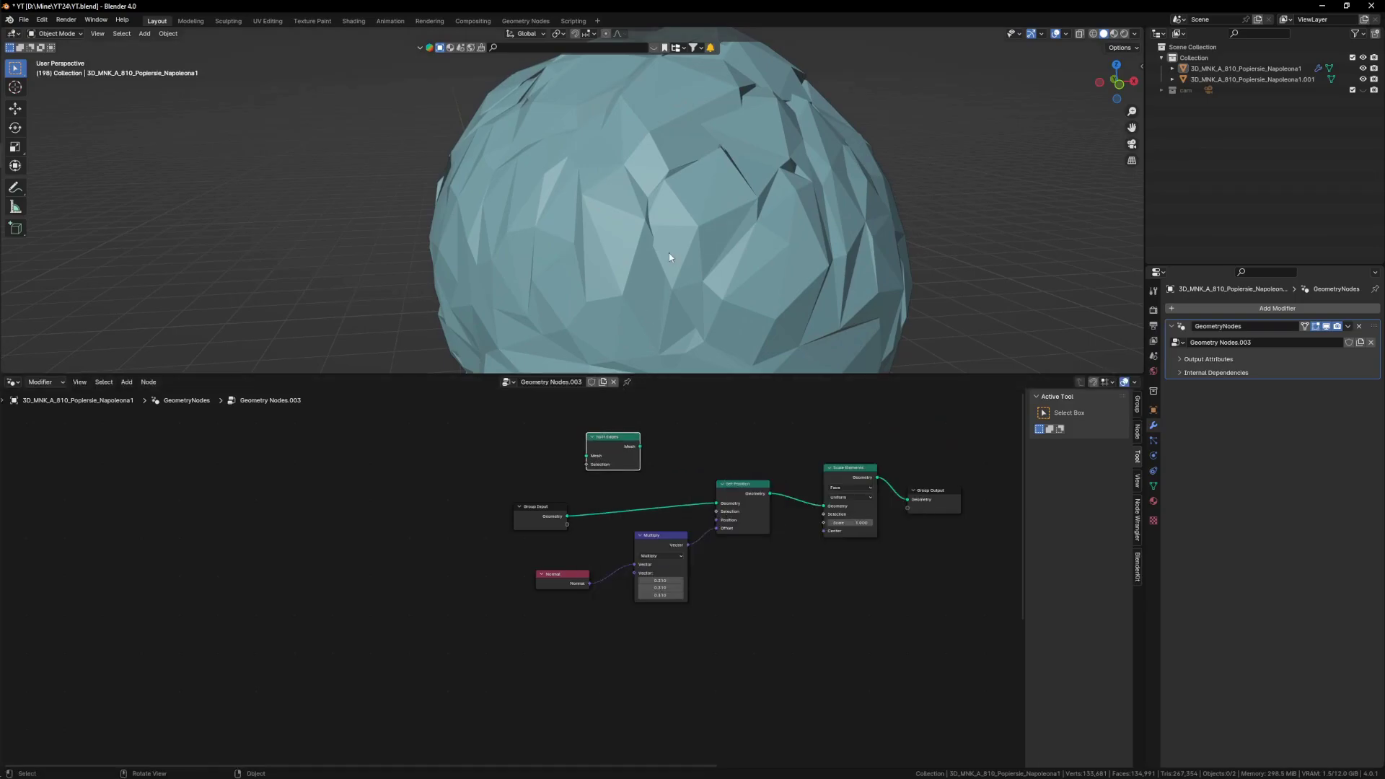
{"action": "scroll", "coordinate": [704, 207], "scroll_direction": "down", "scroll_amount": 7}
{"action": "middle_click_drag", "start_coordinate": [725, 270], "coordinate": [703, 217], "text": "shift"}
{"action": "scroll", "coordinate": [655, 479], "scroll_direction": "up", "scroll_amount": 4}
{"action": "left_click_drag", "start_coordinate": [616, 439], "coordinate": [659, 517]}
{"action": "scroll", "coordinate": [677, 139], "scroll_direction": "up", "scroll_amount": 4}
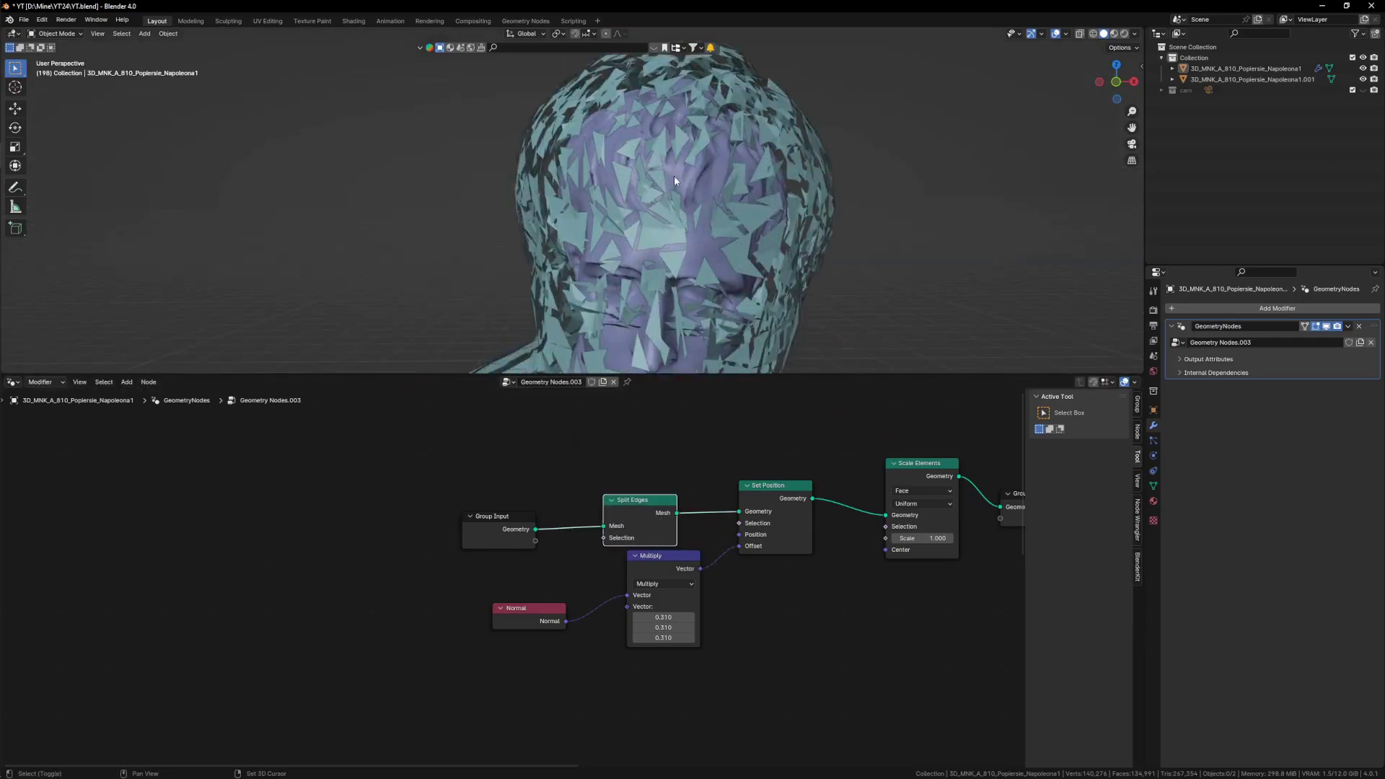
- Move the Multiply node clear of Split Edges and inspect the separated faces around the bust's head
{"action": "middle_click_drag", "start_coordinate": [667, 260], "coordinate": [710, 217]}
{"action": "scroll", "coordinate": [692, 628], "scroll_direction": "up", "scroll_amount": 3}
{"action": "left_click_drag", "start_coordinate": [663, 550], "coordinate": [665, 574]}
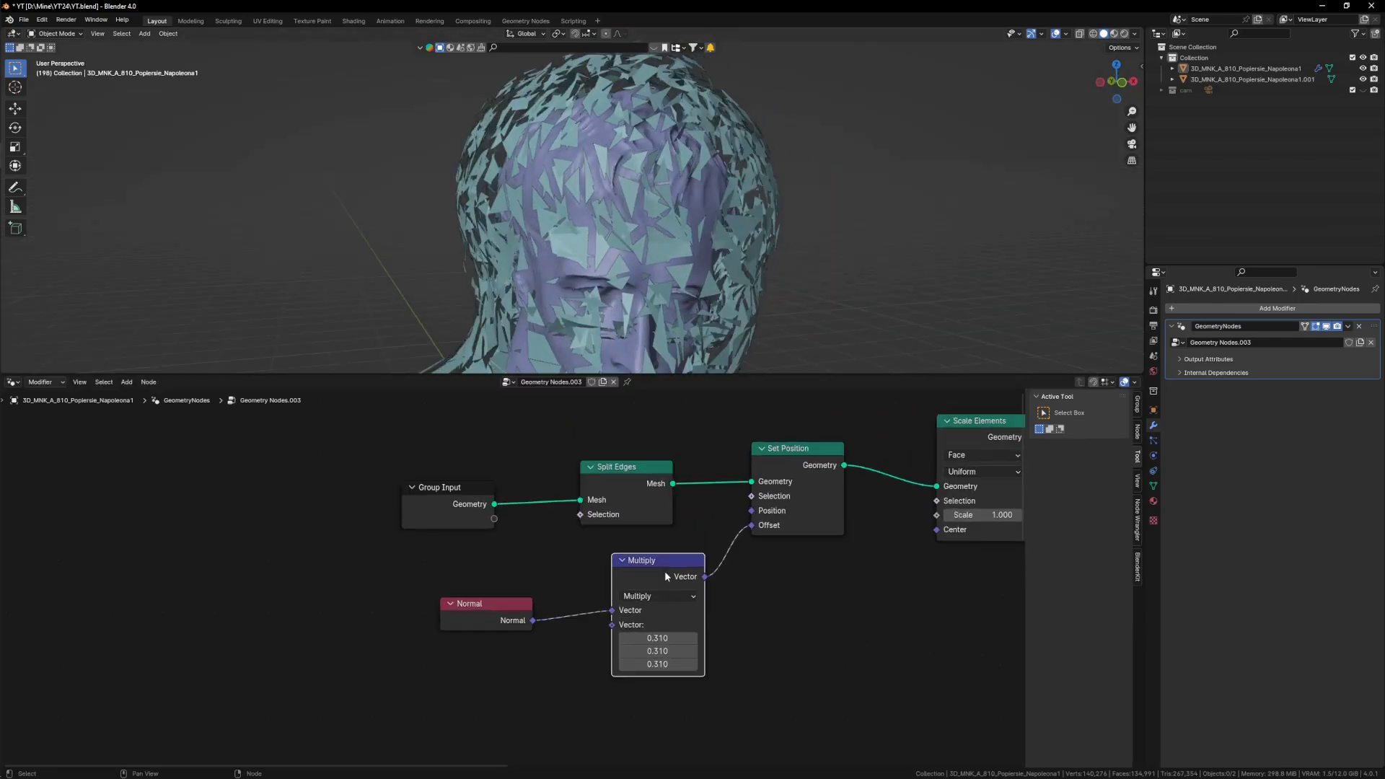
{"action": "mouse_move", "coordinate": [657, 638]}
{"action": "left_mouse_down"}
{"action": "mouse_move", "coordinate": [612, 638]}
{"action": "mouse_move", "coordinate": [658, 638]}
{"action": "left_mouse_up"}
{"action": "scroll", "coordinate": [656, 261], "scroll_direction": "down", "scroll_amount": 2}
{"action": "middle_click_drag", "start_coordinate": [657, 261], "coordinate": [648, 277]}
{"action": "scroll", "coordinate": [661, 449], "scroll_direction": "up", "scroll_amount": 2}
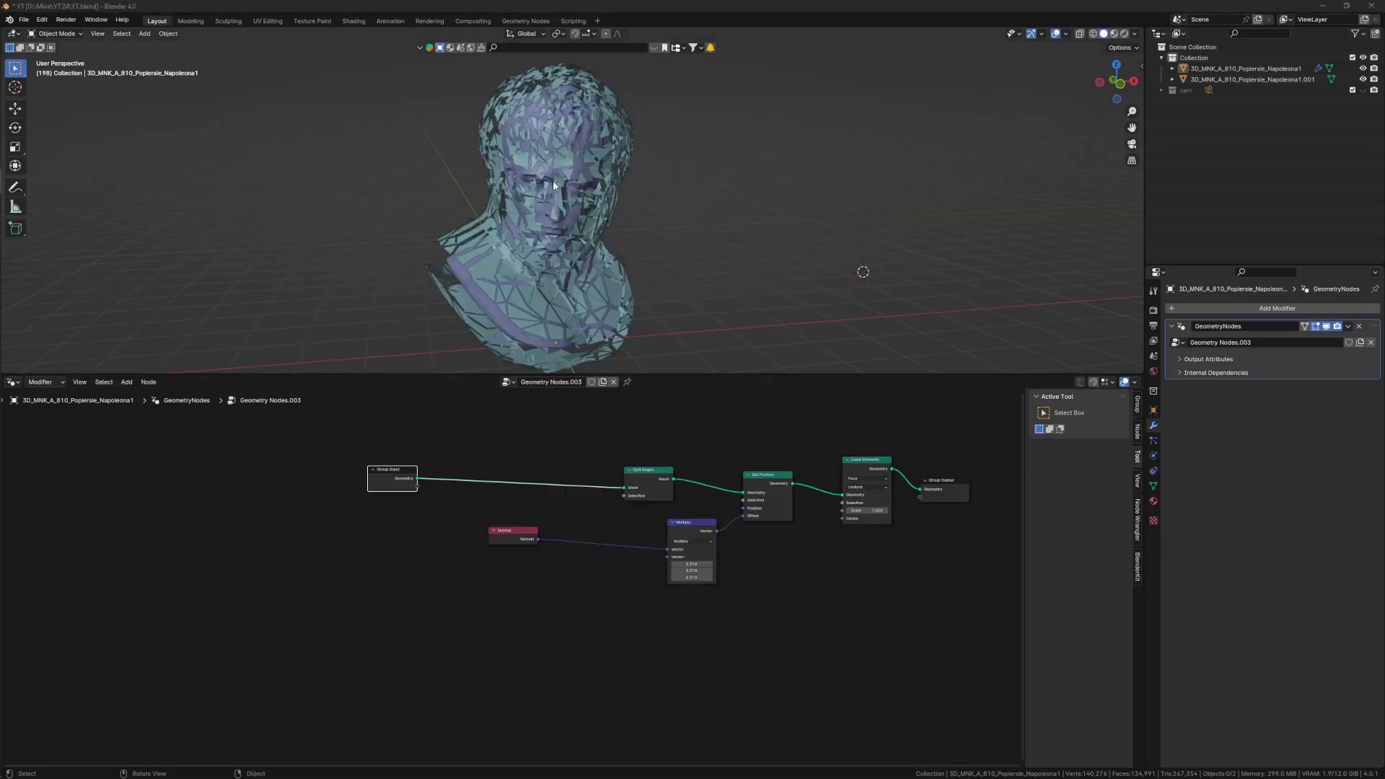
{"action": "scroll", "coordinate": [554, 186], "scroll_direction": "up", "scroll_amount": 2}
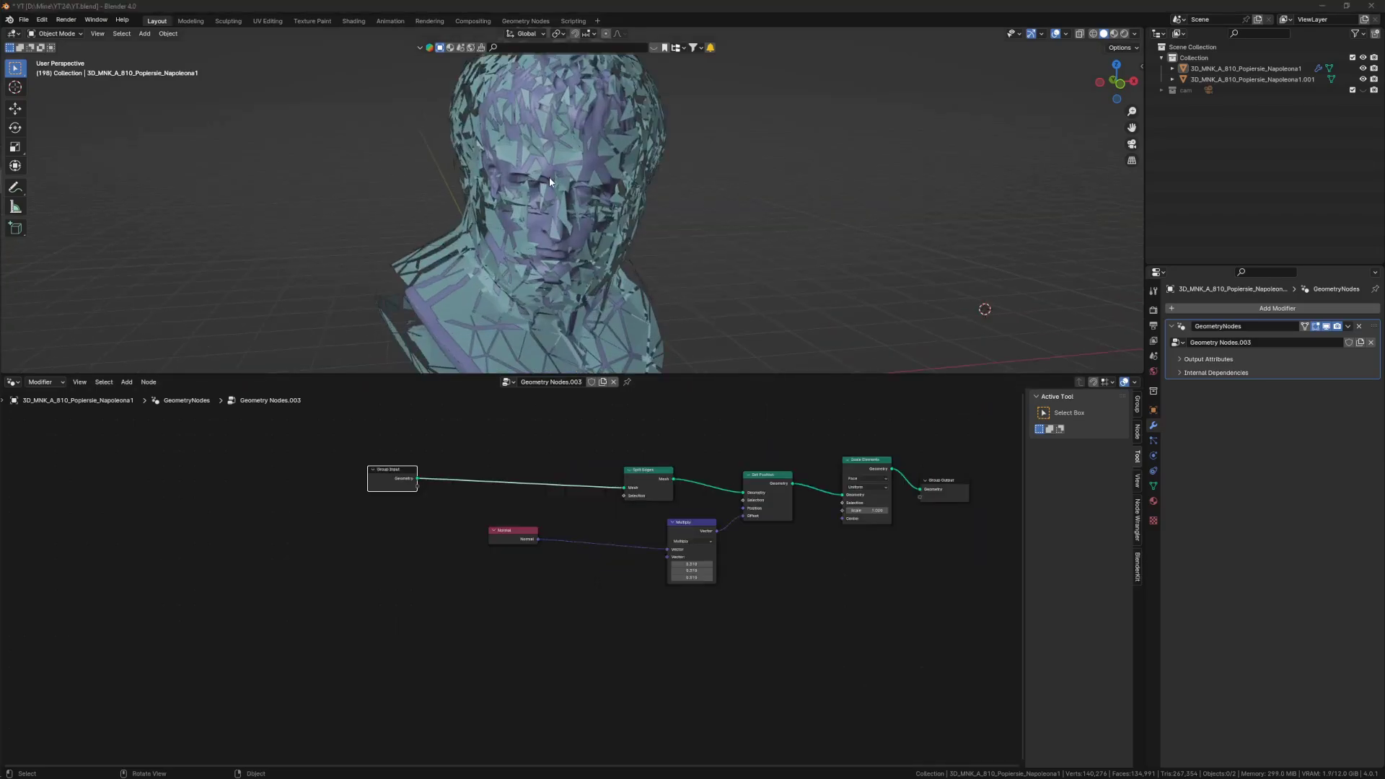
{"action": "middle_click_drag", "start_coordinate": [550, 180], "coordinate": [576, 168]}
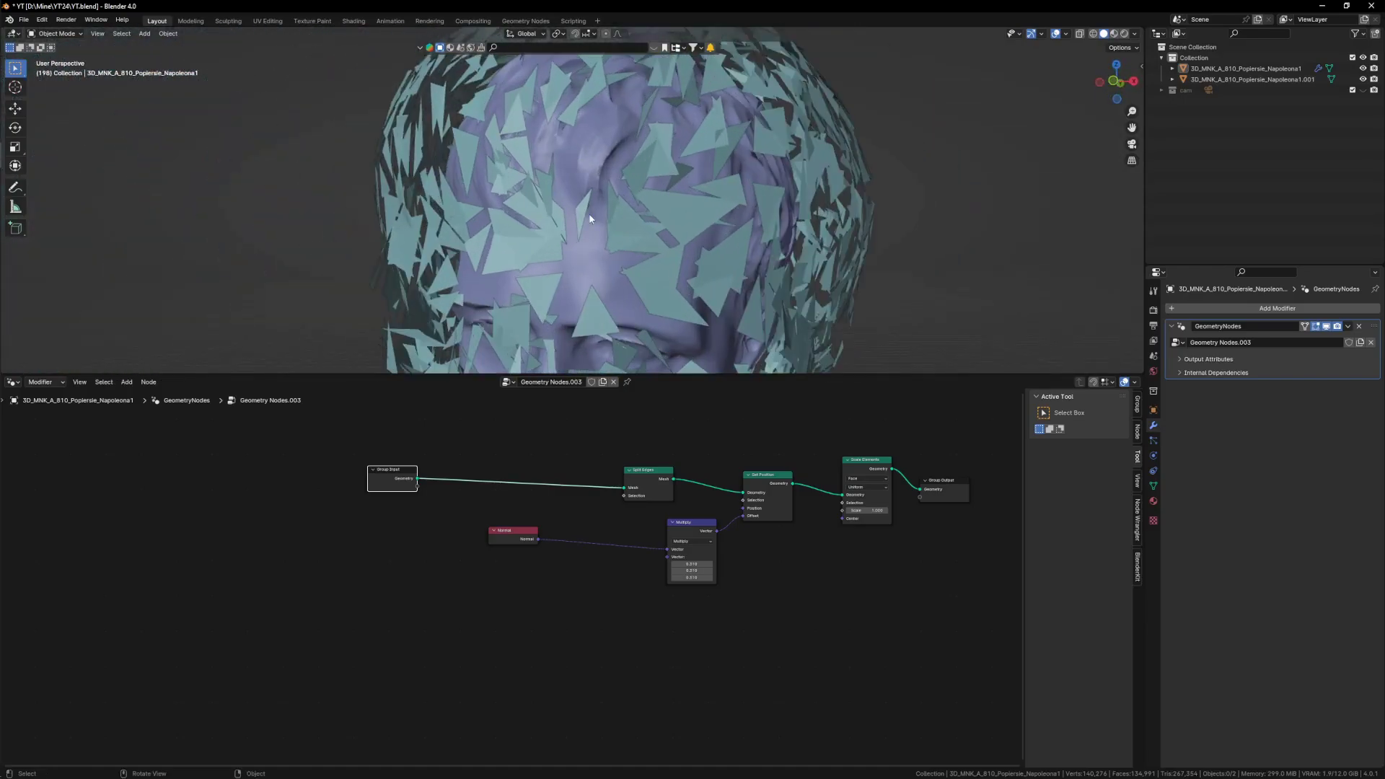
{"action": "scroll", "coordinate": [608, 215], "scroll_direction": "down", "scroll_amount": 4}
{"action": "scroll", "coordinate": [629, 557], "scroll_direction": "up", "scroll_amount": 4}
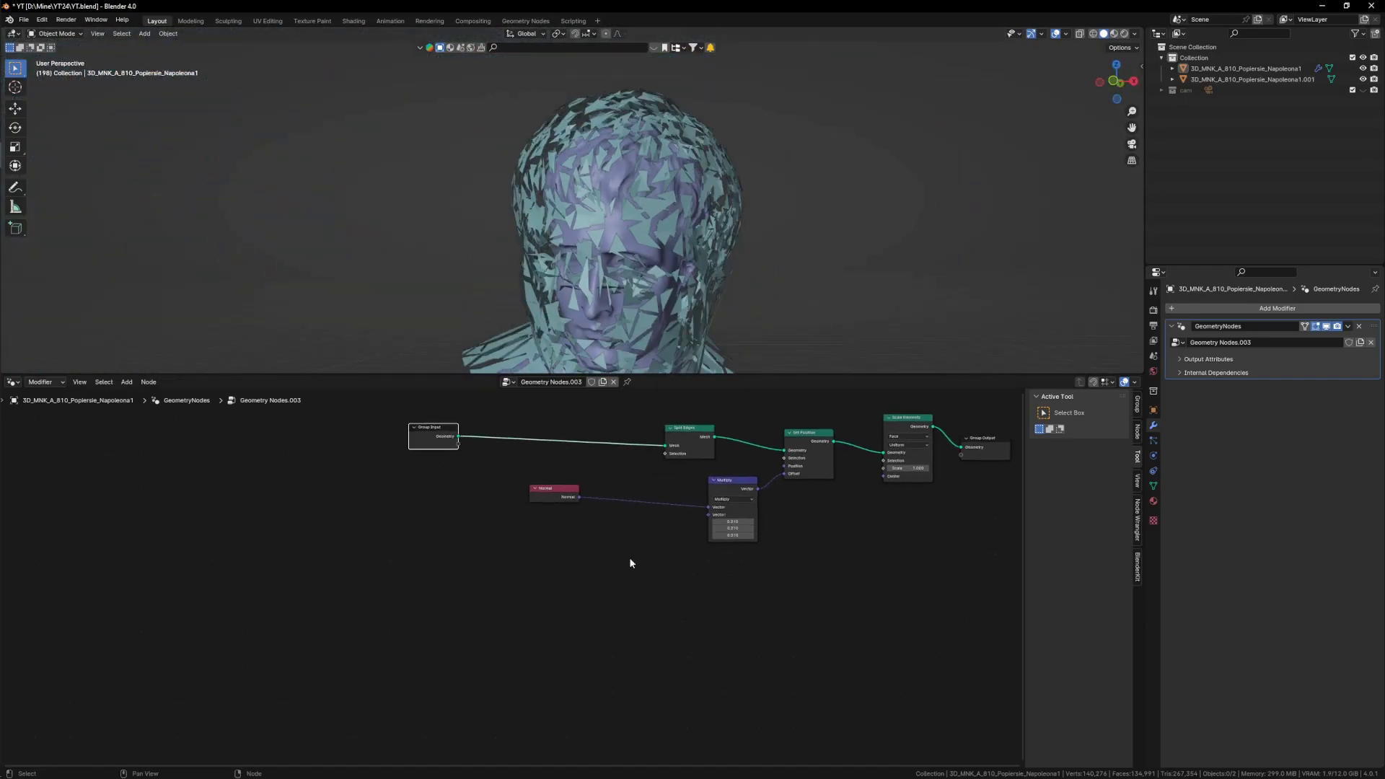
- Add a Noise Texture node and connect its Color output to the second Vector input of the Multiply node
{"action": "key", "text": "shift+a"}
{"action": "mouse_move", "coordinate": [638, 559]}
{"action": "left_click", "coordinate": [610, 471]}
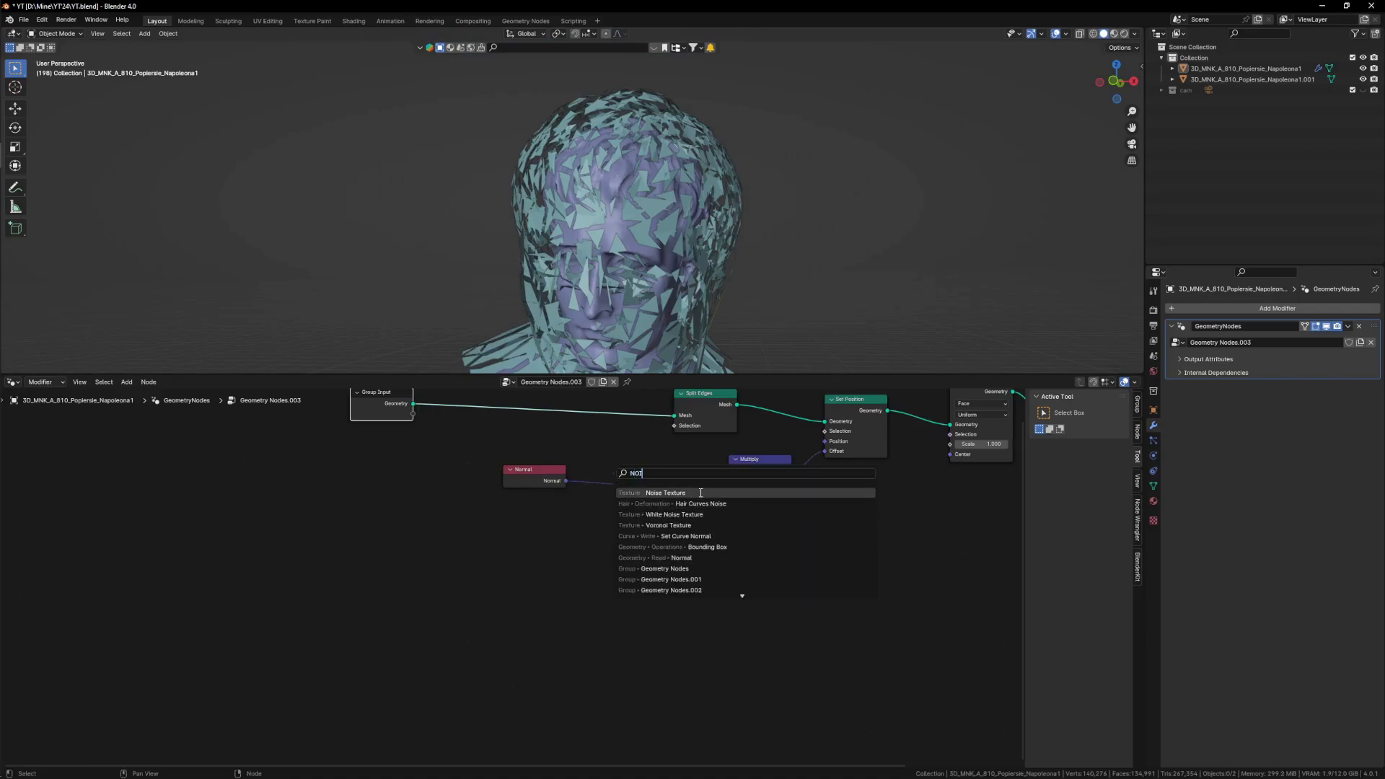
{"action": "left_click", "coordinate": [697, 493]}
{"action": "left_click", "coordinate": [512, 522]}
{"action": "middle_click_drag", "start_coordinate": [563, 224], "coordinate": [601, 231]}
{"action": "scroll", "coordinate": [600, 231], "scroll_direction": "down", "scroll_amount": 2}
{"action": "scroll", "coordinate": [586, 559], "scroll_direction": "up", "scroll_amount": 1}
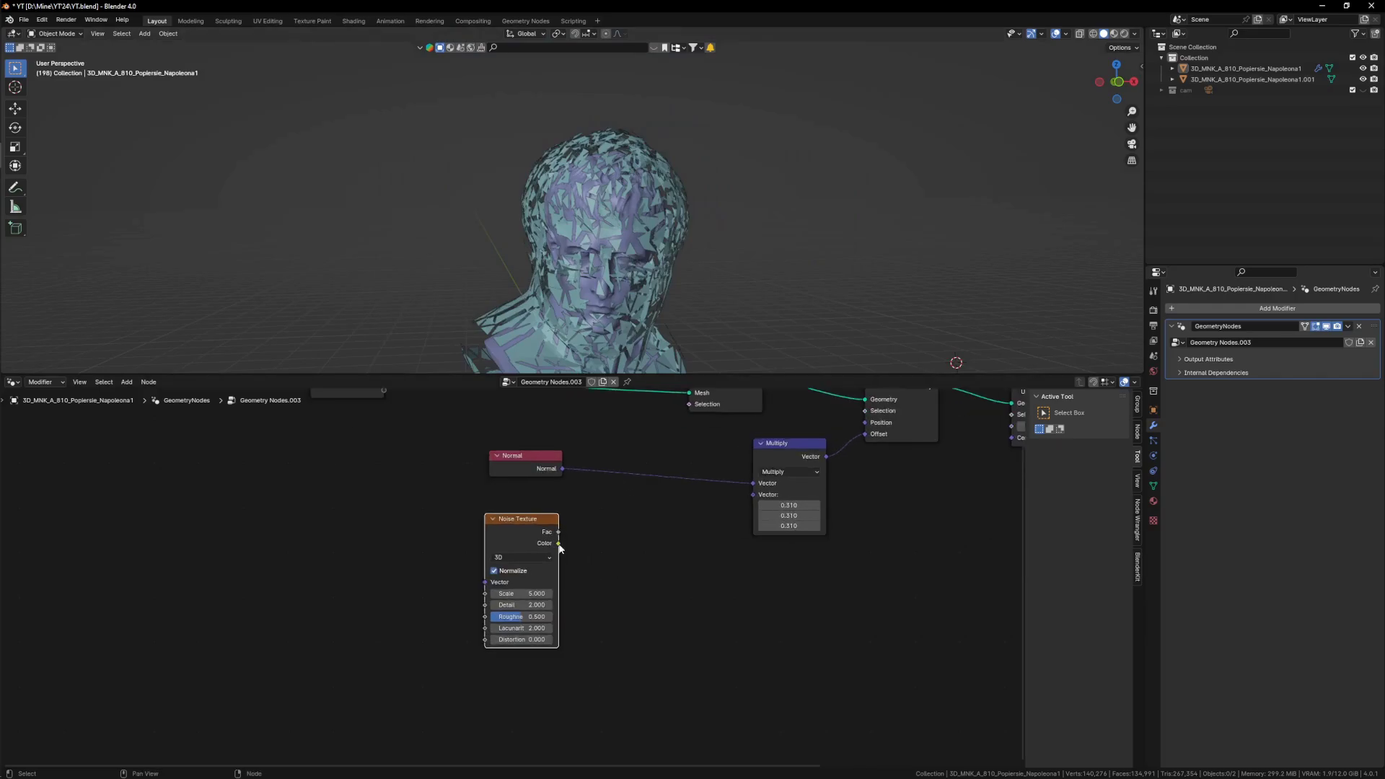
{"action": "left_click_drag", "start_coordinate": [747, 495], "coordinate": [754, 495]}
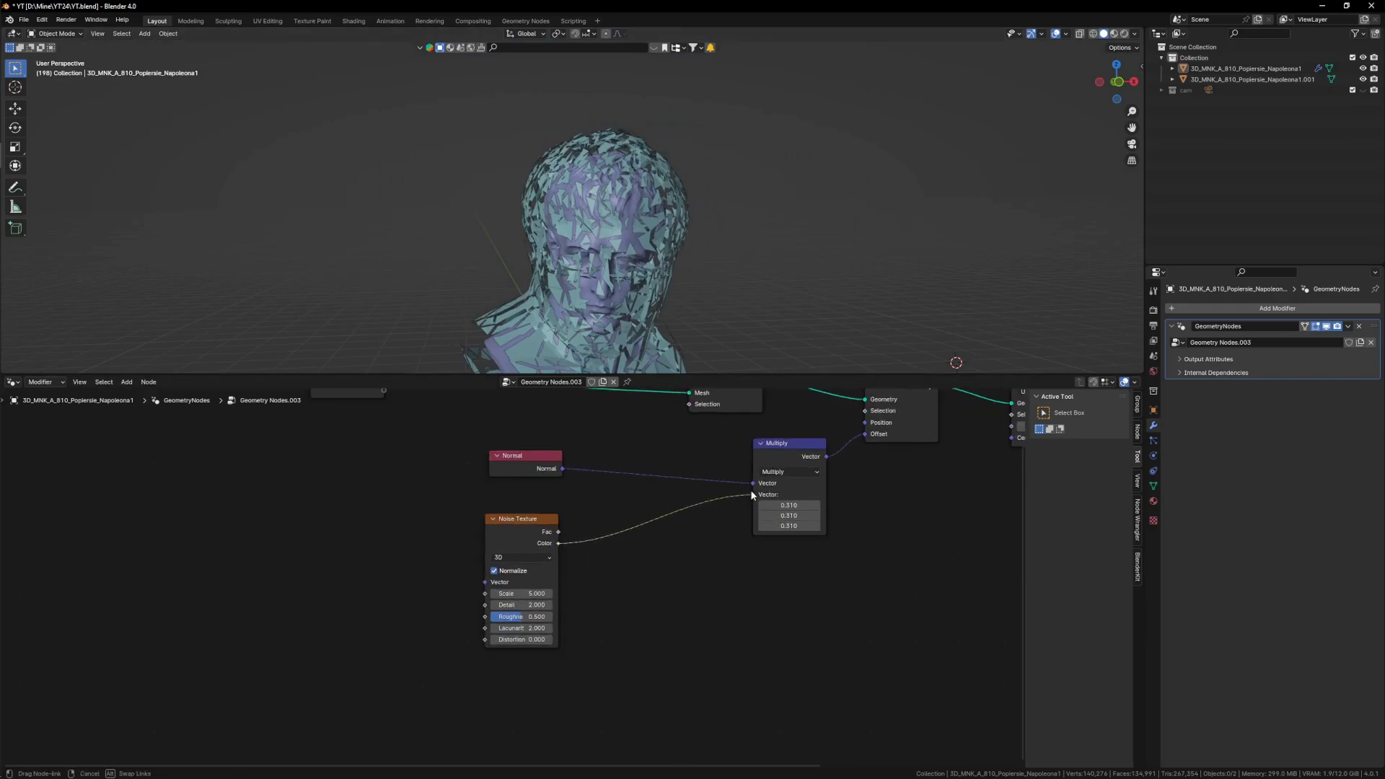
- Set the Noise Texture's Scale to 6.110 and inspect the distorted faces around the head and shoulders
{"action": "middle_click_drag", "start_coordinate": [635, 217], "coordinate": [593, 226]}
{"action": "scroll", "coordinate": [583, 483], "scroll_direction": "up", "scroll_amount": 3}
{"action": "left_click_drag", "start_coordinate": [525, 537], "coordinate": [619, 526]}
{"action": "middle_click_drag", "start_coordinate": [612, 195], "coordinate": [561, 233]}
{"action": "middle_click_drag", "start_coordinate": [551, 241], "coordinate": [540, 278], "text": "shift"}
{"action": "left_click_drag", "start_coordinate": [581, 613], "coordinate": [640, 612]}
{"action": "middle_click_drag", "start_coordinate": [512, 280], "coordinate": [499, 180], "text": "shift"}
{"action": "scroll", "coordinate": [431, 292], "scroll_direction": "up", "scroll_amount": 3}
{"action": "scroll", "coordinate": [431, 295], "scroll_direction": "up", "scroll_amount": 2}
{"action": "left_click_drag", "start_coordinate": [613, 611], "coordinate": [691, 641]}
{"action": "scroll", "coordinate": [690, 641], "scroll_direction": "down", "scroll_amount": 3}
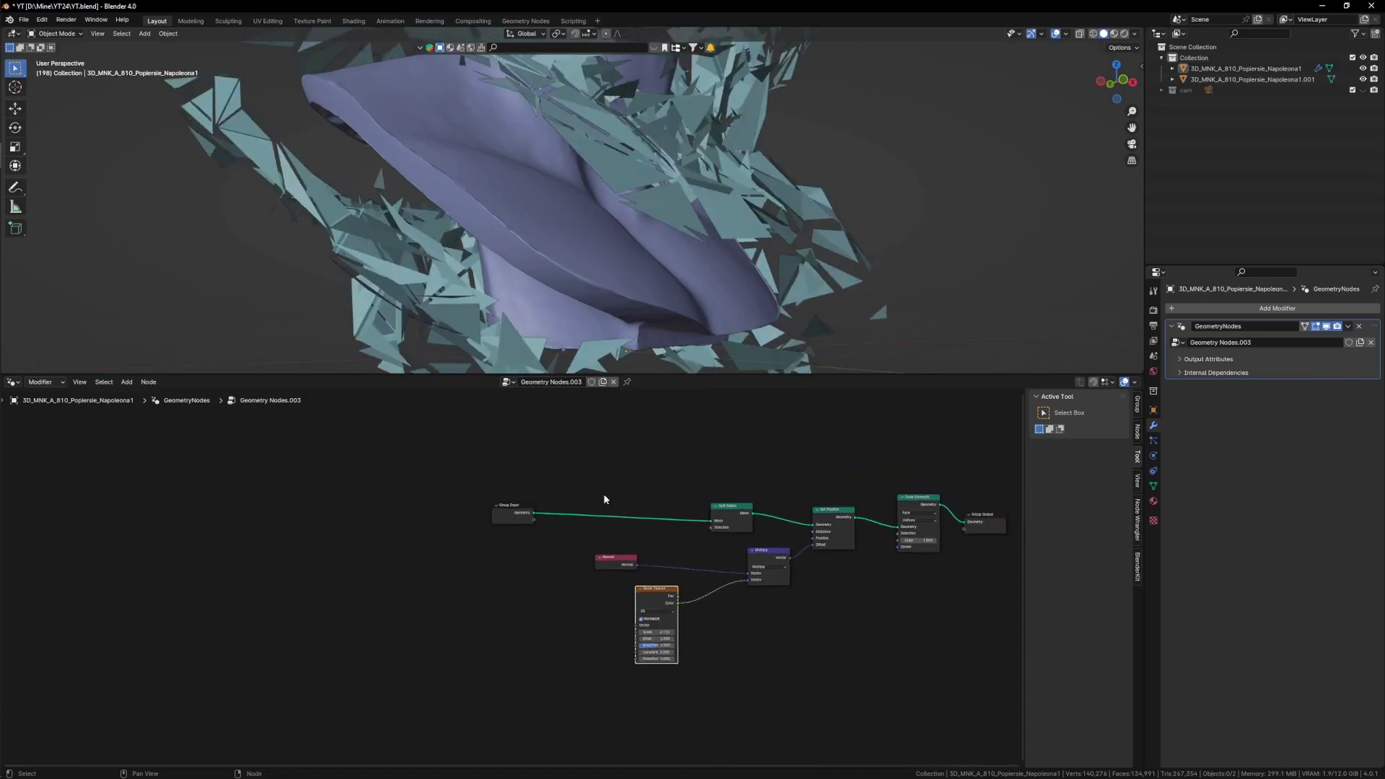
- Add a Capture Attribute node between the Group Input and Split Edges nodes
{"action": "left_click", "coordinate": [498, 514]}
{"action": "scroll", "coordinate": [634, 226], "scroll_direction": "down", "scroll_amount": 4}
{"action": "middle_click_drag", "start_coordinate": [634, 225], "coordinate": [614, 260]}
{"action": "scroll", "coordinate": [617, 263], "scroll_direction": "down", "scroll_amount": 4}
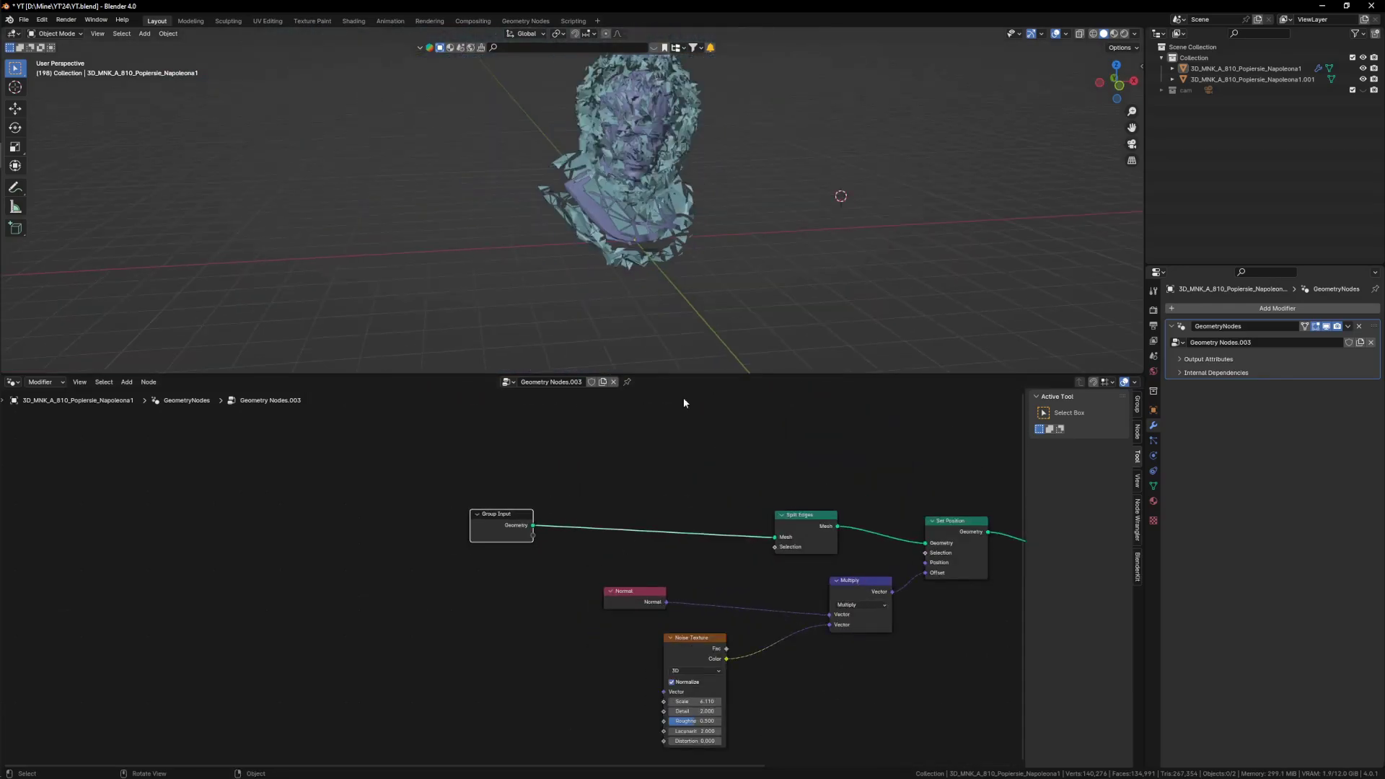
{"action": "scroll", "coordinate": [665, 469], "scroll_direction": "up", "scroll_amount": 2}
{"action": "middle_click_drag", "start_coordinate": [662, 475], "coordinate": [634, 526]}
{"action": "key", "text": "shift+a"}
{"action": "type", "text": "CAPY"}
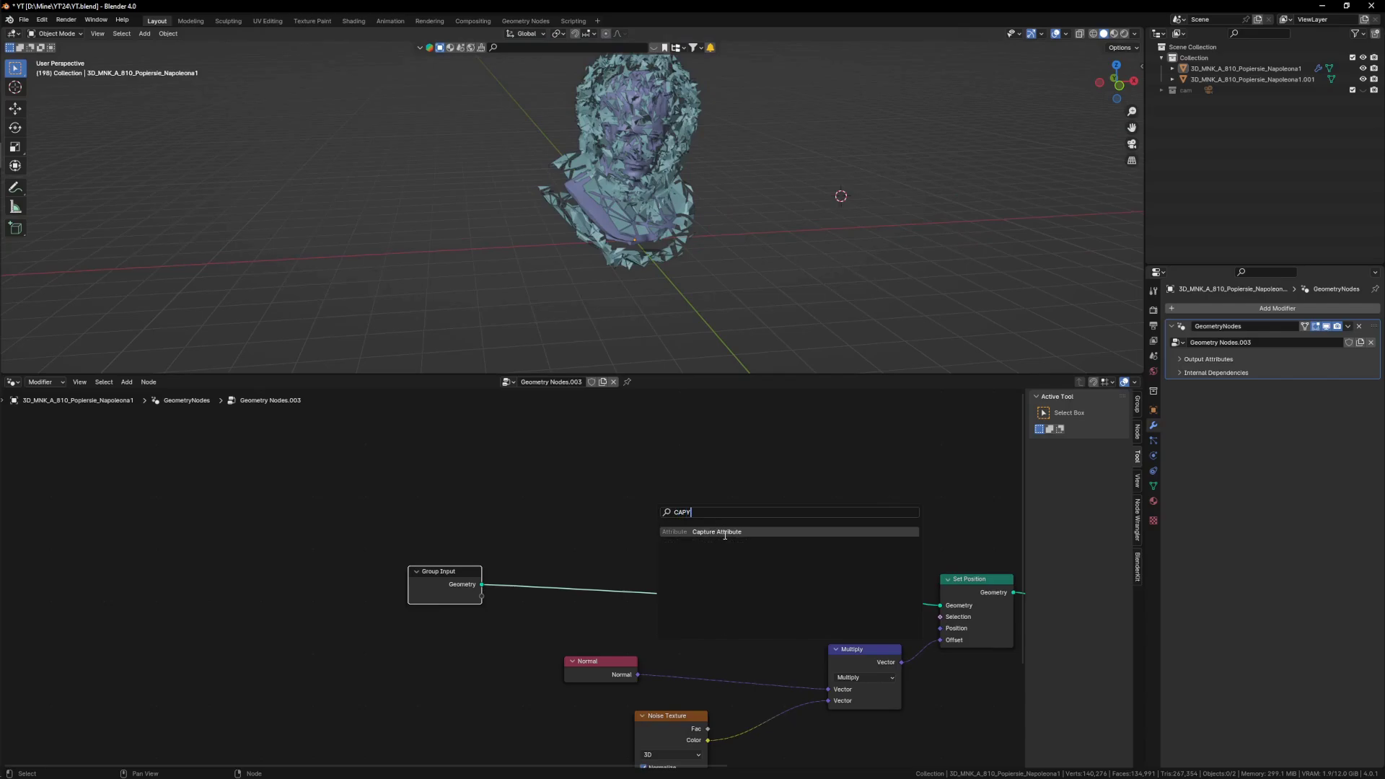
{"action": "key", "text": "Return"}
{"action": "left_click", "coordinate": [600, 589]}
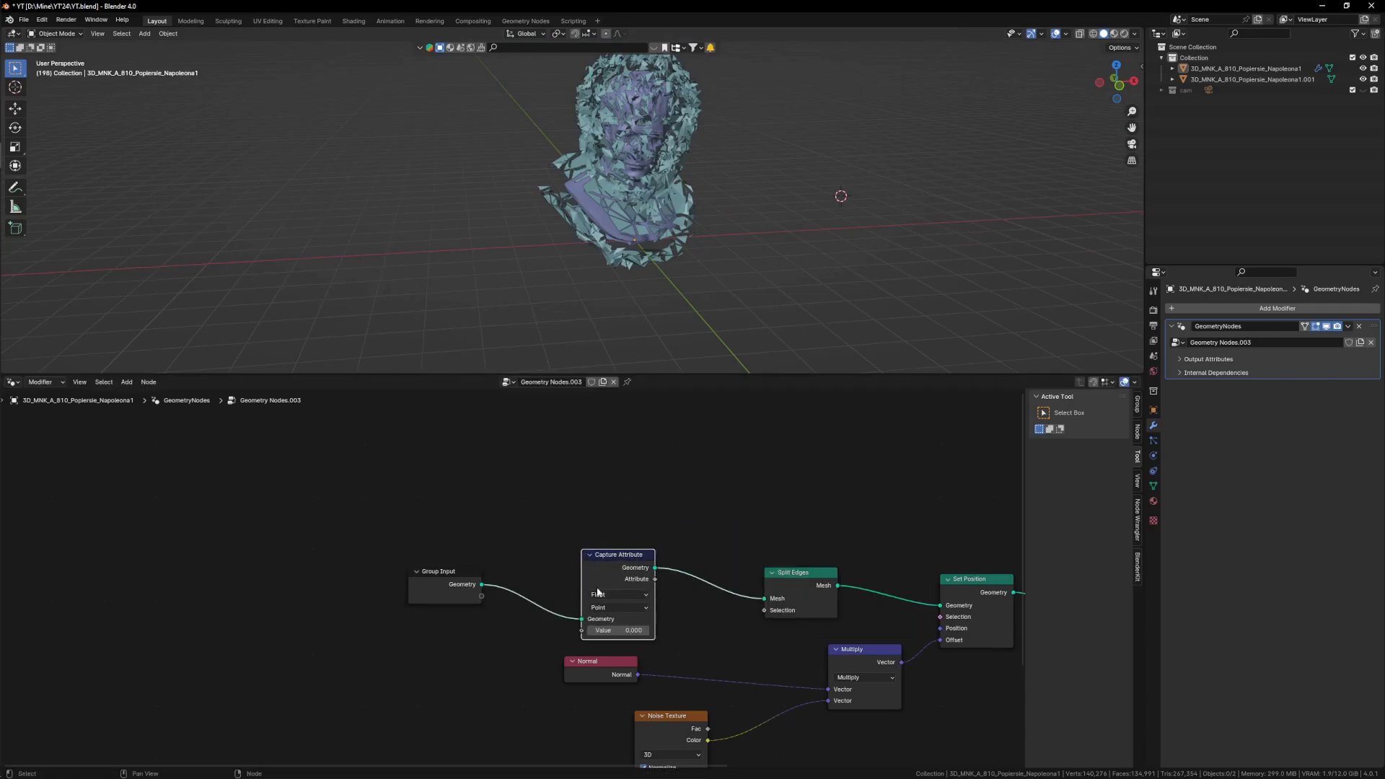
- Set the Capture Attribute node's data type to Vector and its domain to Face
{"action": "scroll", "coordinate": [620, 635], "scroll_direction": "up", "scroll_amount": 6}
{"action": "left_click", "coordinate": [623, 569]}
{"action": "left_click", "coordinate": [589, 642]}
{"action": "middle_click_drag", "start_coordinate": [599, 642], "coordinate": [640, 588]}
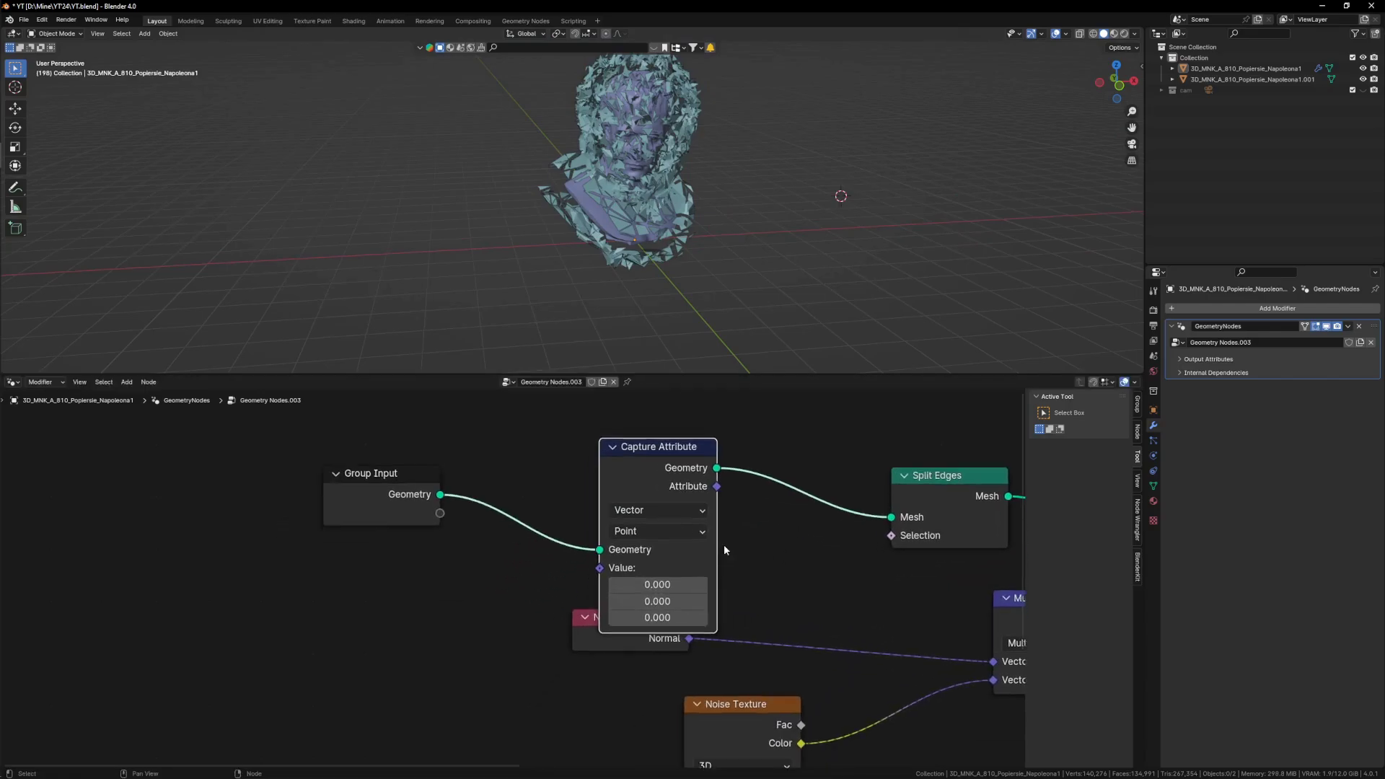
{"action": "left_click", "coordinate": [678, 531]}
{"action": "left_click", "coordinate": [645, 615]}
{"action": "left_click_drag", "start_coordinate": [648, 473], "coordinate": [656, 448]}
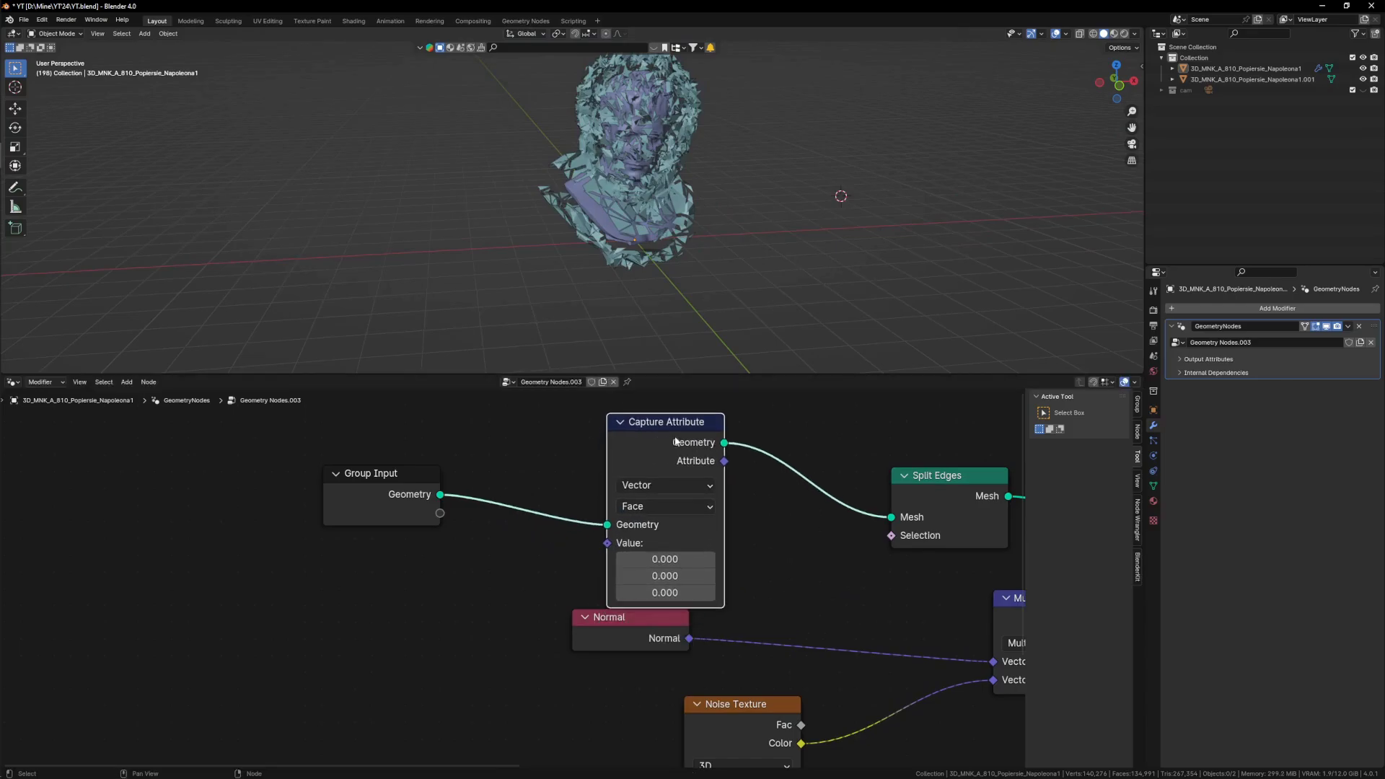
- Split the 3D viewport vertically and turn the new area into a Spreadsheet
{"action": "scroll", "coordinate": [638, 184], "scroll_direction": "down", "scroll_amount": 2}
{"action": "middle_click_drag", "start_coordinate": [640, 163], "coordinate": [627, 191], "text": "shift"}
{"action": "scroll", "coordinate": [627, 191], "scroll_direction": "up", "scroll_amount": 2}
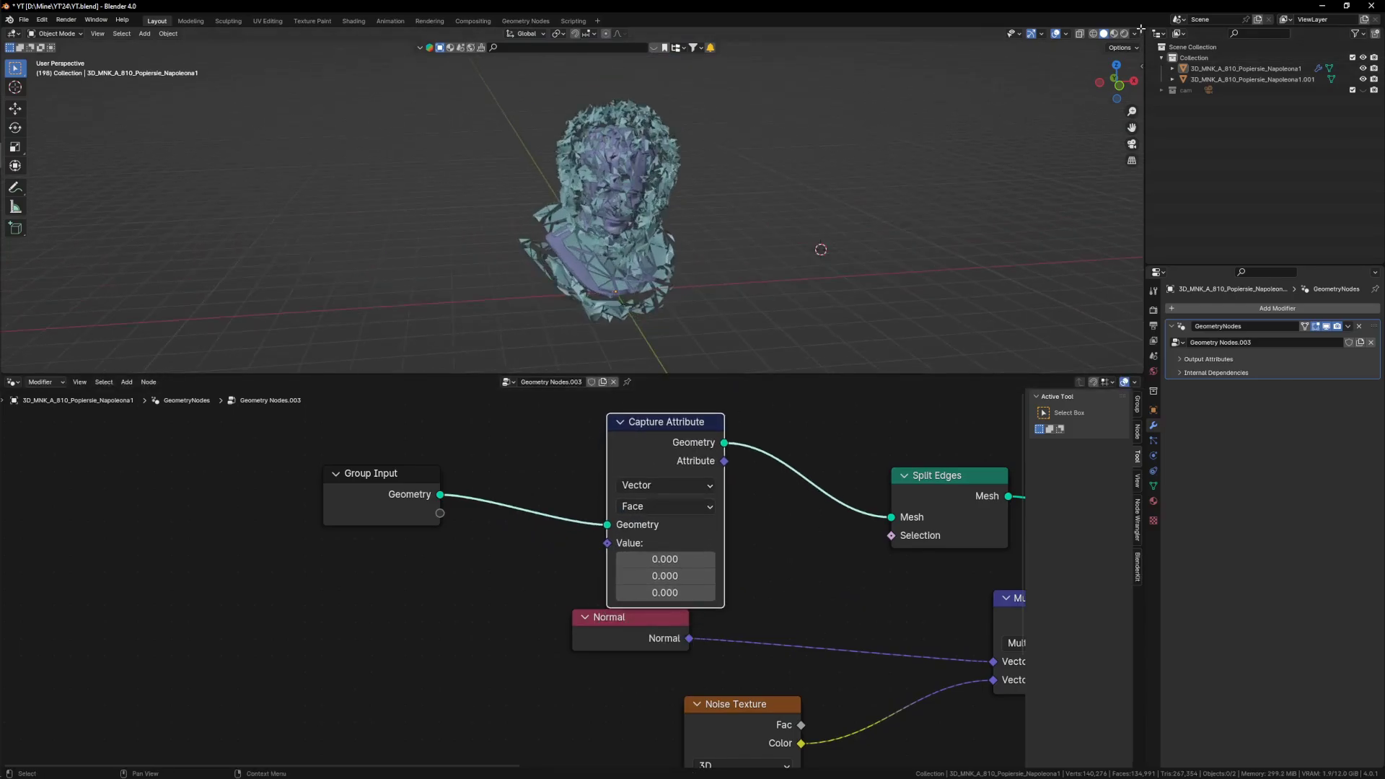
{"action": "left_click_drag", "start_coordinate": [1141, 28], "coordinate": [816, 79]}
{"action": "left_click", "coordinate": [830, 34]}
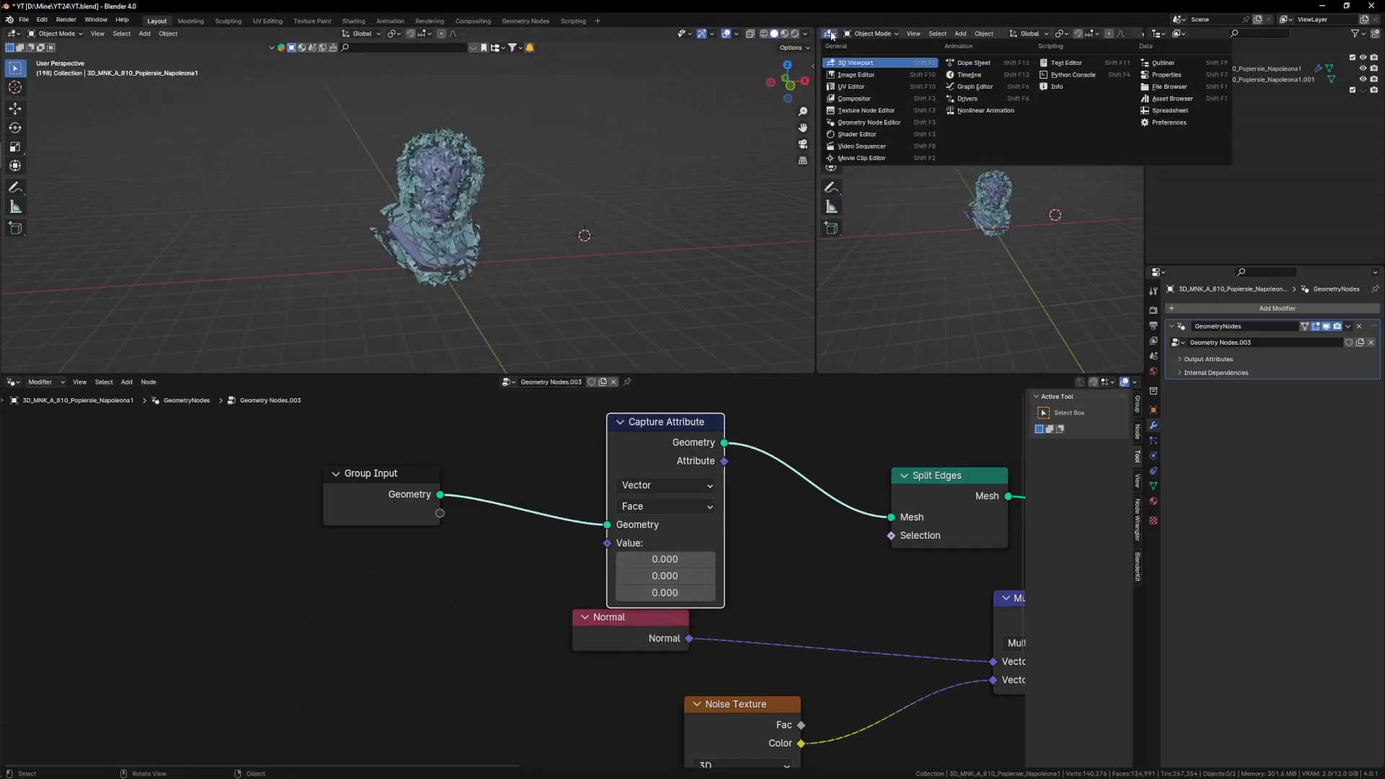
{"action": "left_click", "coordinate": [1171, 110]}
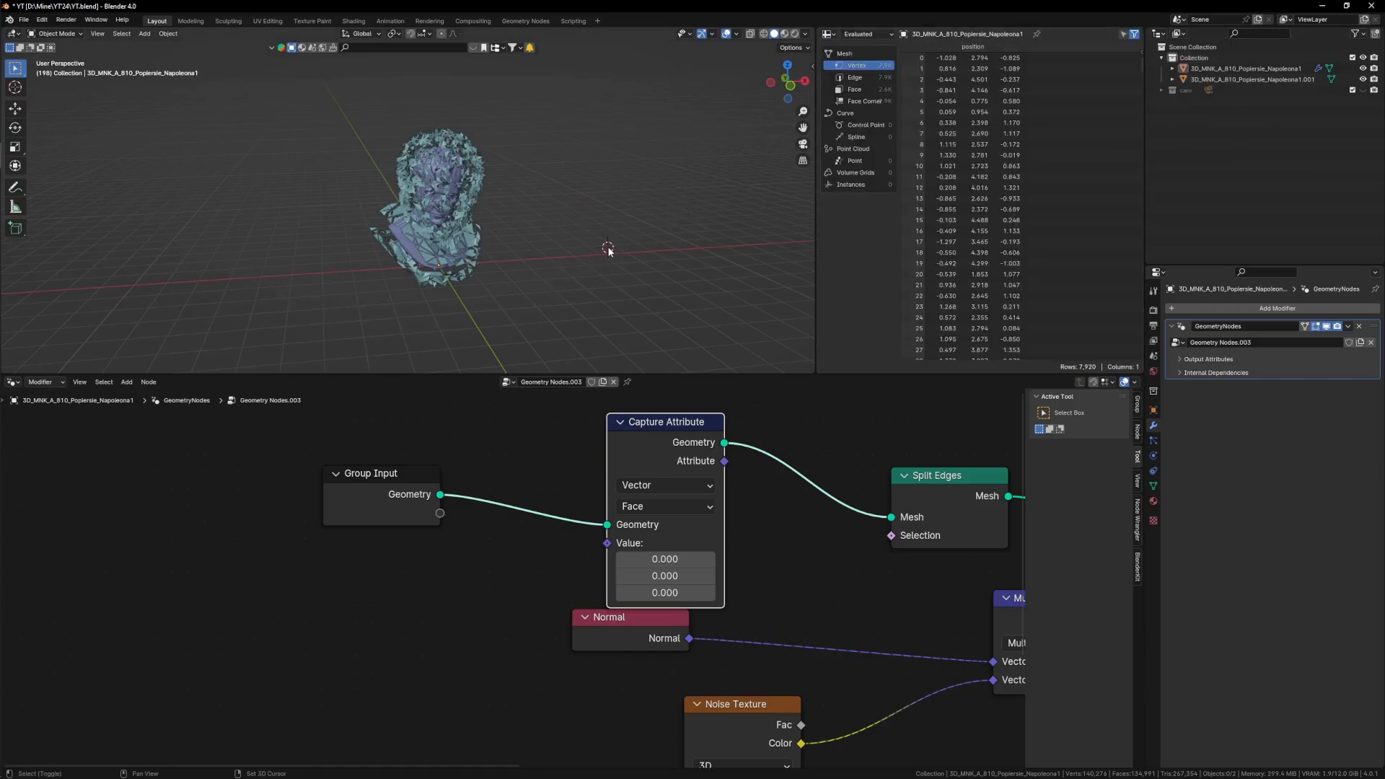
- Add a cube at the 3D cursor beside the bust and view its vertex data in the Spreadsheet
{"action": "key", "text": "shift+a"}
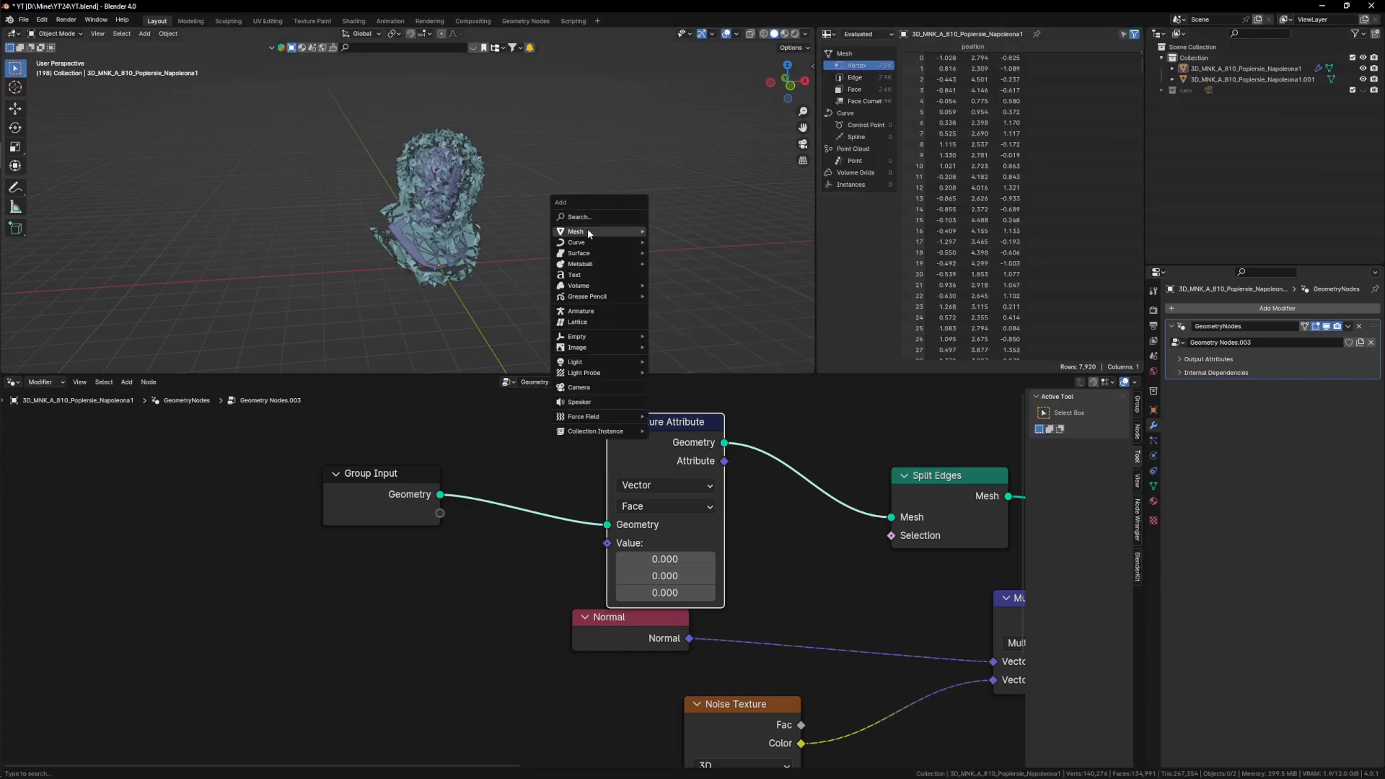
{"action": "mouse_move", "coordinate": [587, 231]}
{"action": "left_click", "coordinate": [707, 244]}
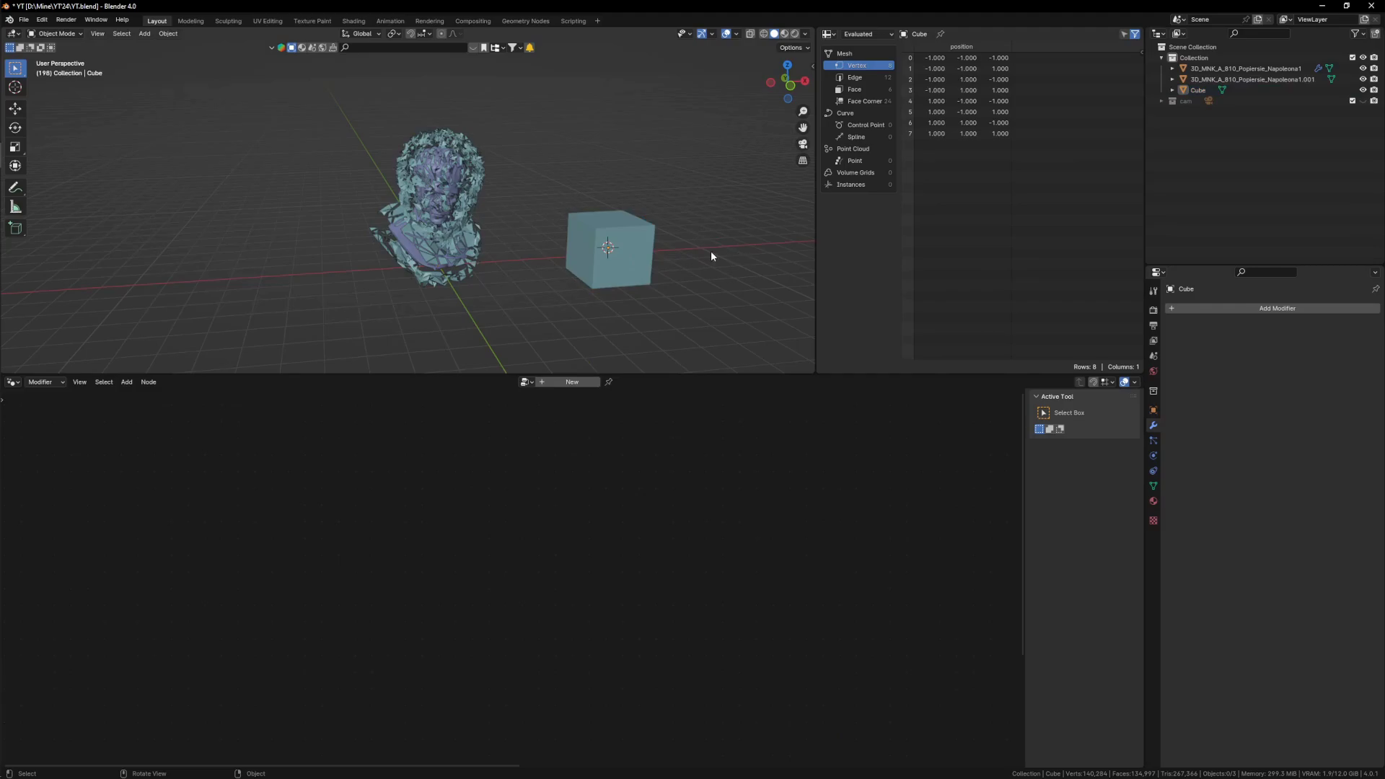
{"action": "left_click", "coordinate": [618, 244]}
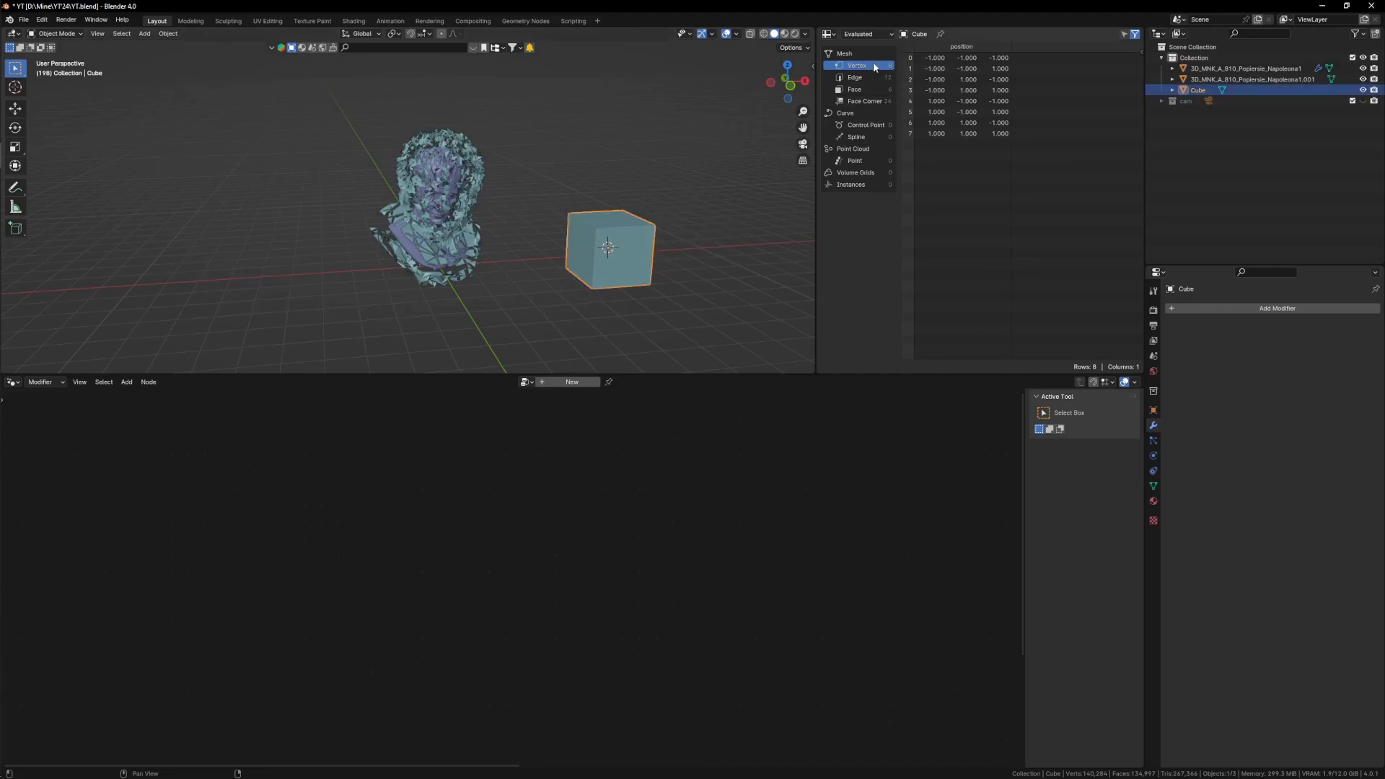
{"action": "left_click", "coordinate": [519, 220]}
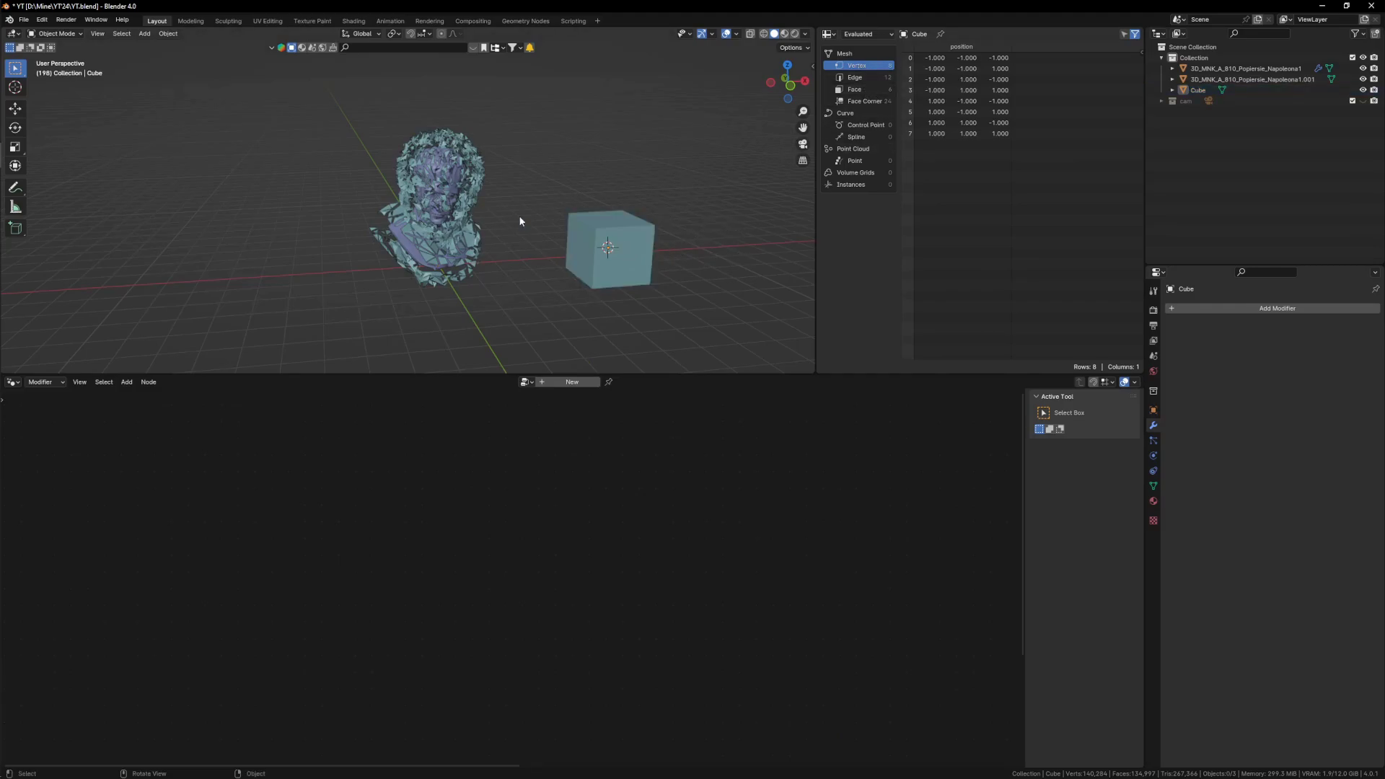
- Select the cube and the bust shell in turn to compare their vertex data in the Spreadsheet
{"action": "left_click", "coordinate": [629, 249]}
{"action": "key", "text": "g"}
{"action": "right_click", "coordinate": [729, 266]}
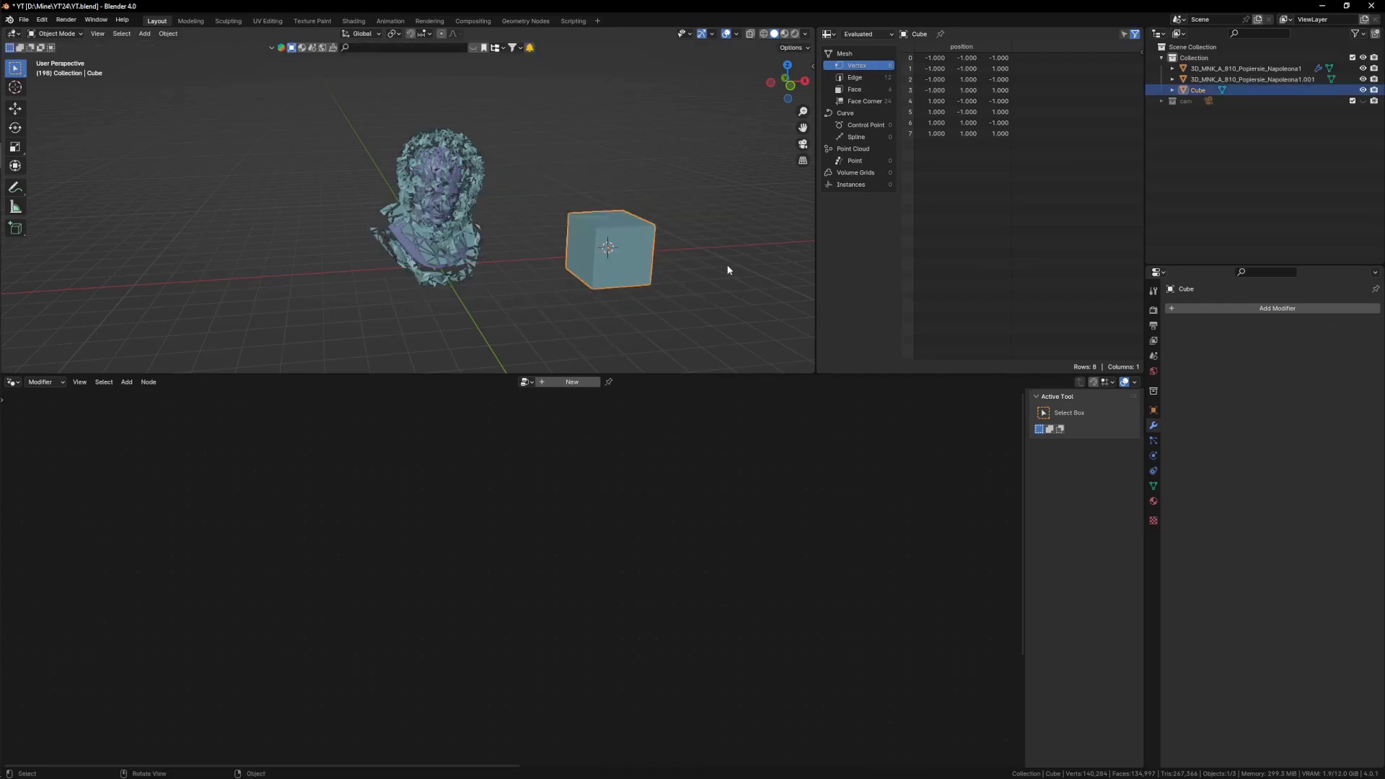
{"action": "left_click", "coordinate": [475, 184]}
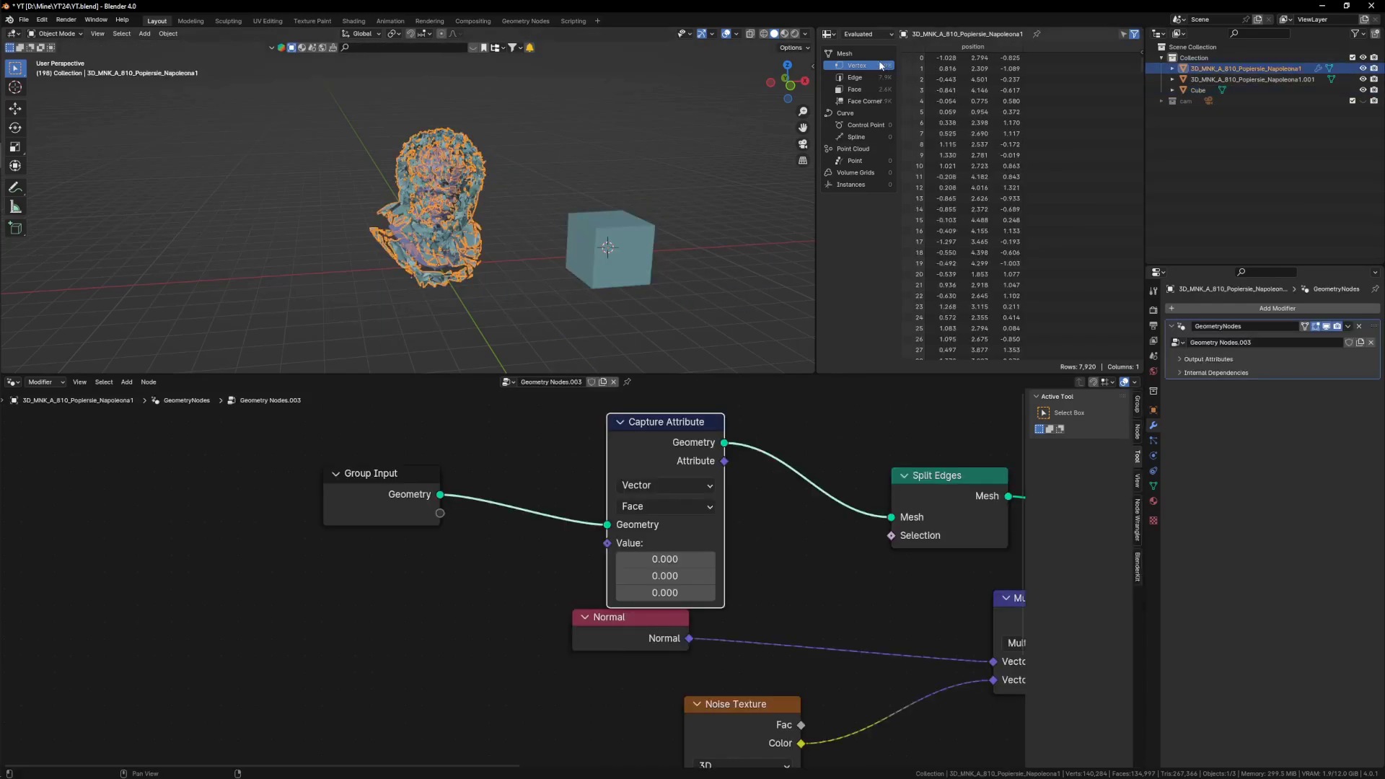
{"action": "left_click", "coordinate": [578, 147]}
{"action": "left_click", "coordinate": [475, 163]}
- Rearrange the Group Input, Capture Attribute and Normal nodes so that they no longer overlap
{"action": "left_click_drag", "start_coordinate": [663, 443], "coordinate": [689, 447]}
{"action": "left_click_drag", "start_coordinate": [608, 607], "coordinate": [556, 639]}
{"action": "left_click_drag", "start_coordinate": [650, 468], "coordinate": [633, 435]}
{"action": "scroll", "coordinate": [635, 498], "scroll_direction": "down", "scroll_amount": 5}
{"action": "left_click_drag", "start_coordinate": [486, 499], "coordinate": [453, 453]}
{"action": "left_click_drag", "start_coordinate": [666, 456], "coordinate": [658, 458]}
{"action": "left_click", "coordinate": [635, 458]}
{"action": "scroll", "coordinate": [613, 505], "scroll_direction": "up", "scroll_amount": 2}
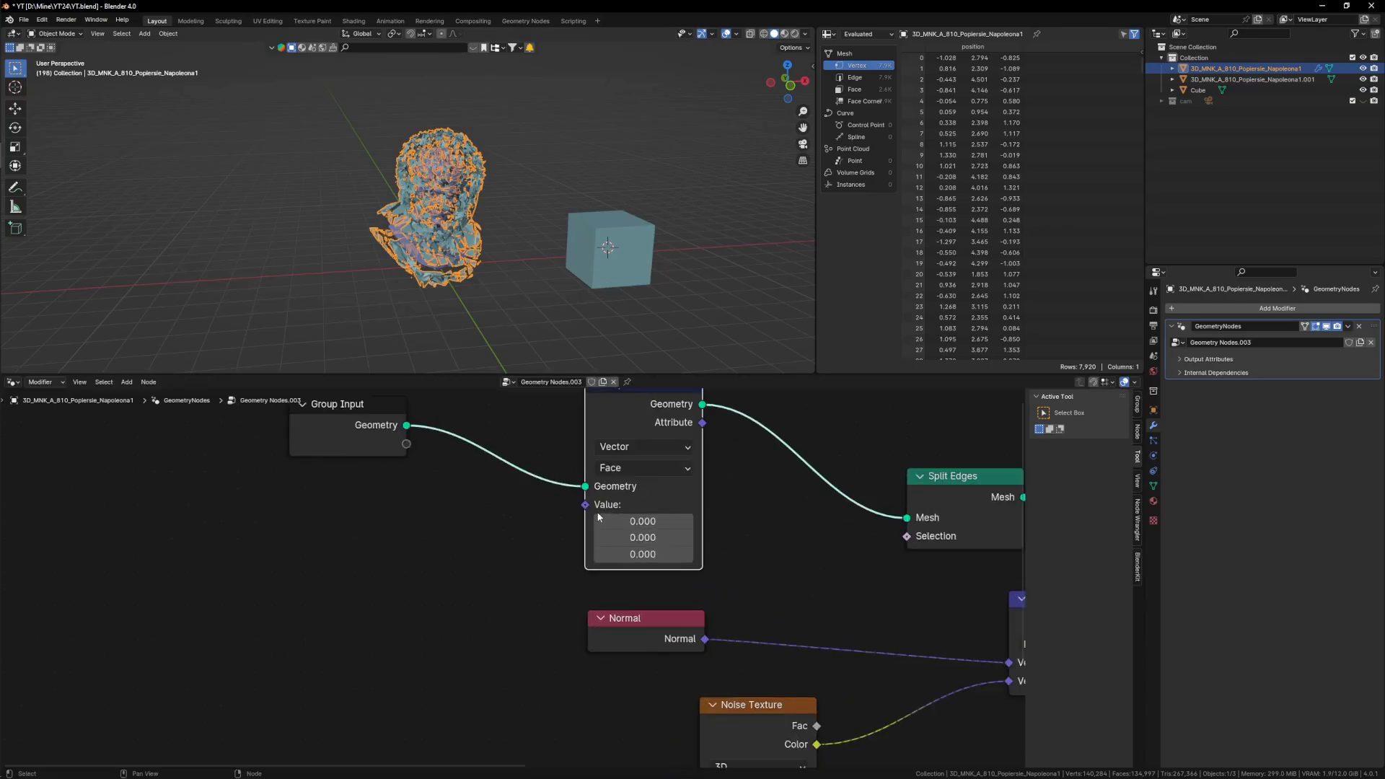
- Connect a new Position node to the Capture Attribute's Value and move both with Group Input away from Split Edges
{"action": "left_click_drag", "start_coordinate": [586, 504], "coordinate": [462, 526]}
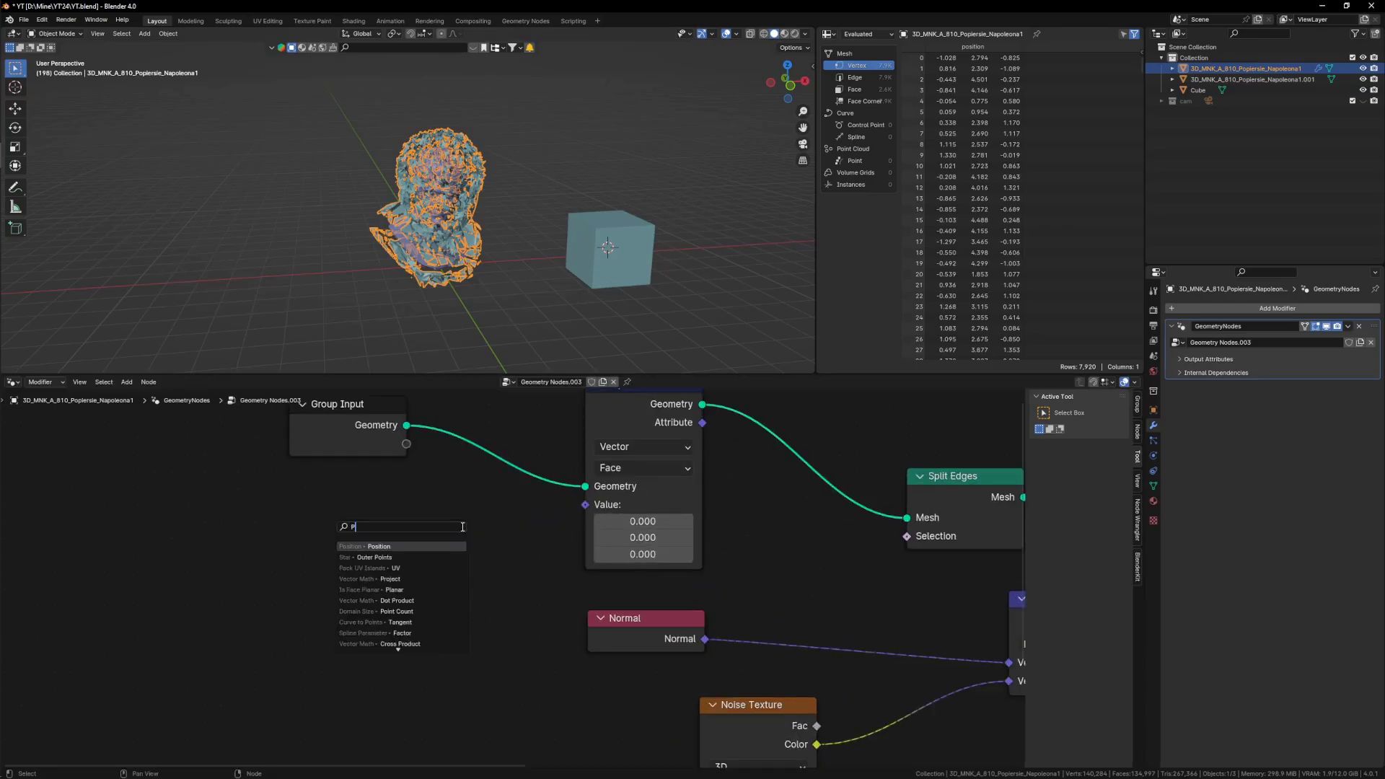
{"action": "left_click", "coordinate": [401, 555]}
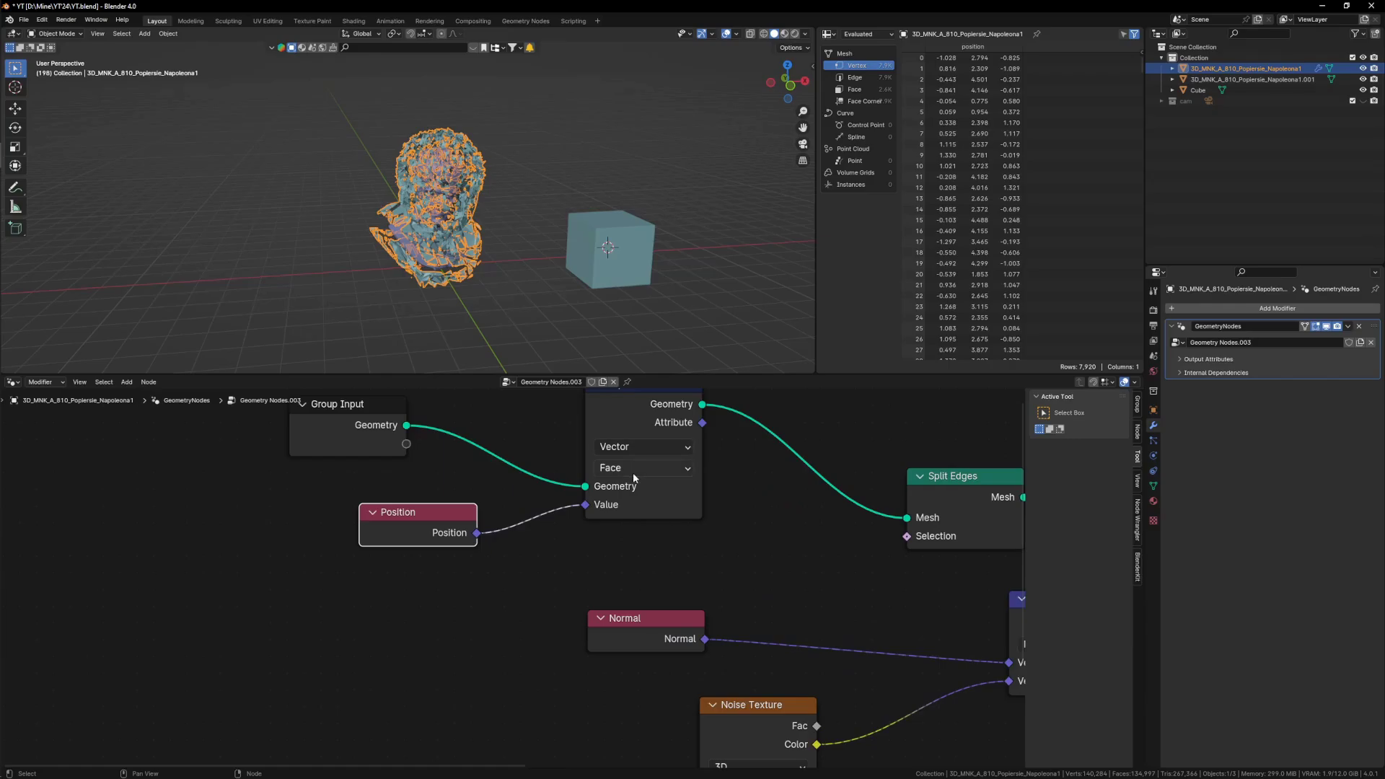
{"action": "scroll", "coordinate": [671, 574], "scroll_direction": "down", "scroll_amount": 2}
{"action": "left_click_drag", "start_coordinate": [680, 596], "coordinate": [271, 393]}
{"action": "left_click", "coordinate": [292, 463]}
{"action": "key", "text": "g"}
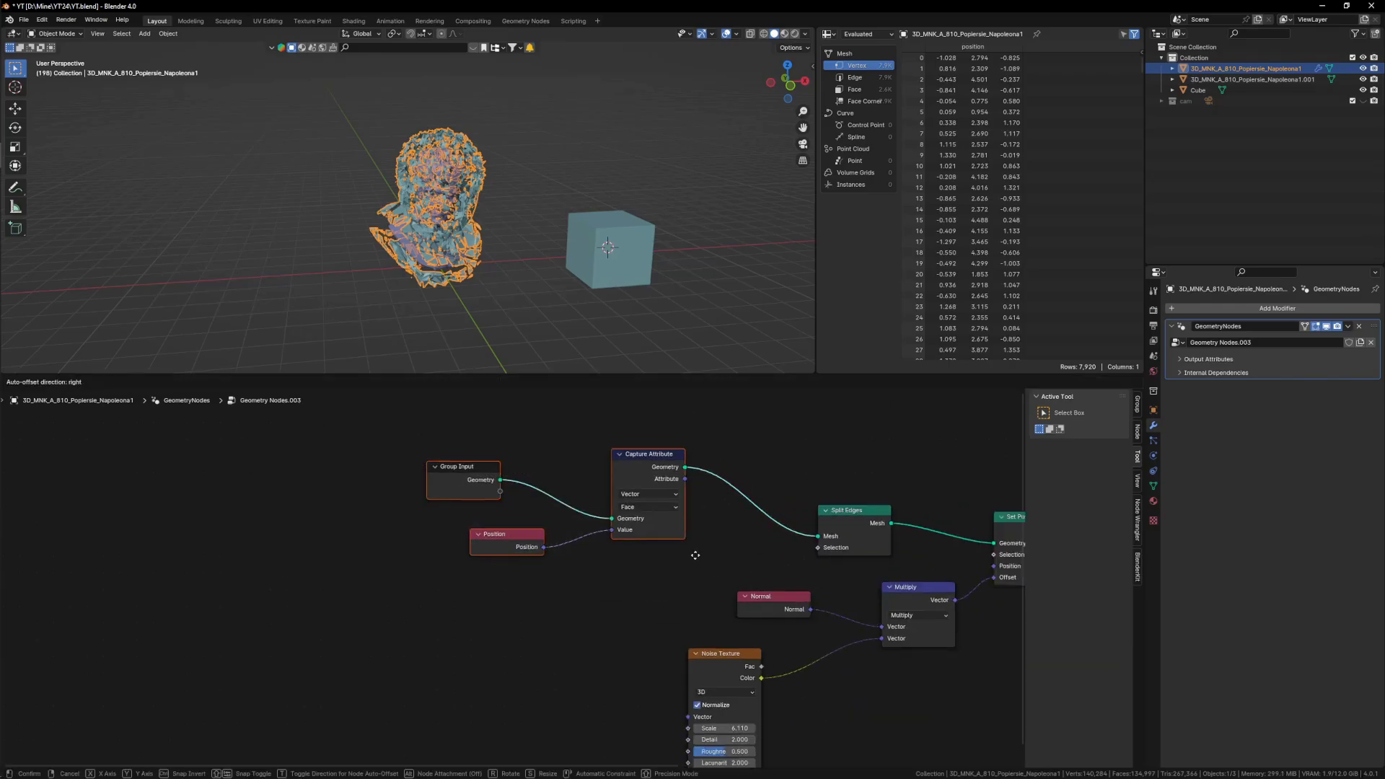
{"action": "left_click", "coordinate": [483, 632]}
- Connect the Capture Attribute's Attribute output to the Noise Texture's Vector and inspect the faces around the head
{"action": "middle_click_drag", "start_coordinate": [674, 703], "coordinate": [590, 616]}
{"action": "scroll", "coordinate": [482, 521], "scroll_direction": "up", "scroll_amount": 2}
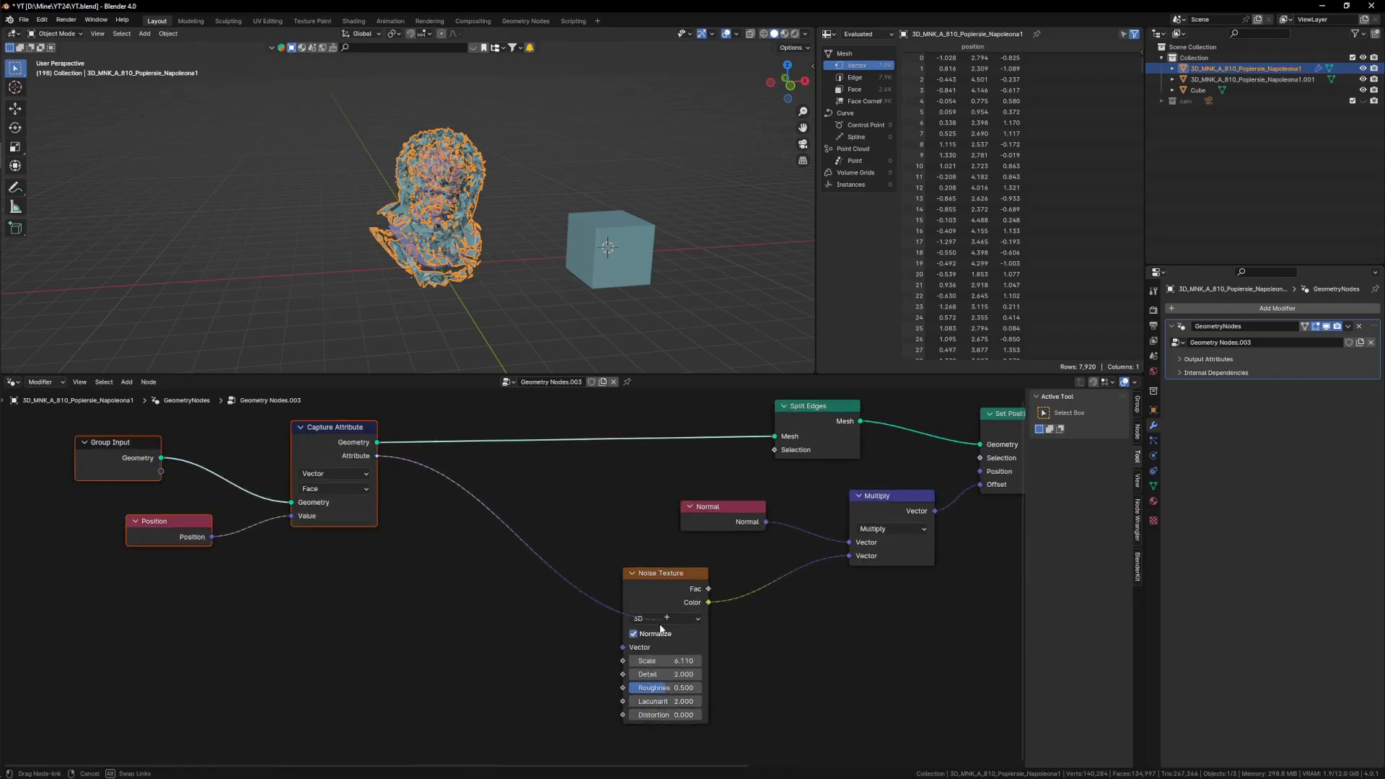
{"action": "left_click_drag", "start_coordinate": [661, 629], "coordinate": [633, 648]}
{"action": "scroll", "coordinate": [462, 191], "scroll_direction": "up", "scroll_amount": 6}
{"action": "middle_click_drag", "start_coordinate": [516, 205], "coordinate": [576, 218], "text": "shift"}
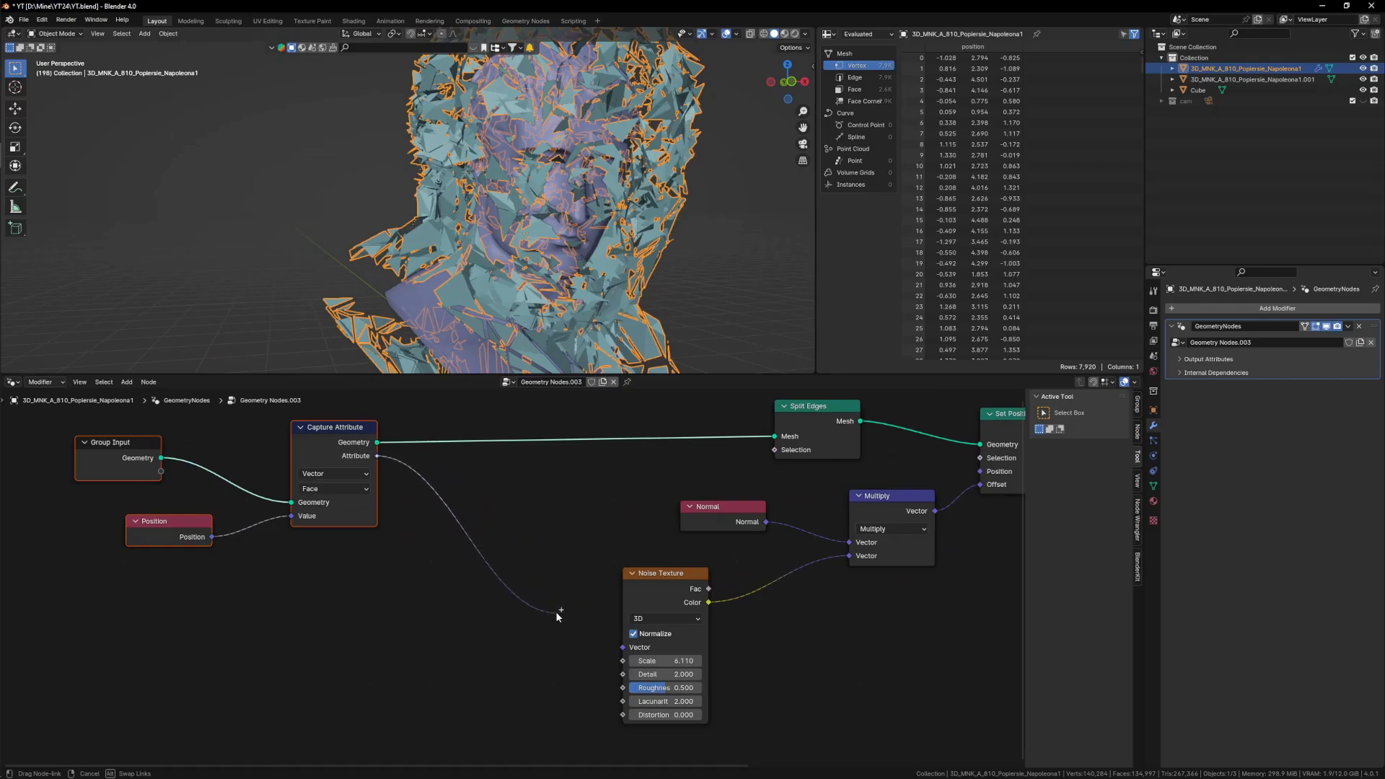
{"action": "left_click_drag", "start_coordinate": [617, 653], "coordinate": [619, 651]}
{"action": "left_click", "coordinate": [745, 279]}
{"action": "scroll", "coordinate": [597, 223], "scroll_direction": "up", "scroll_amount": 3}
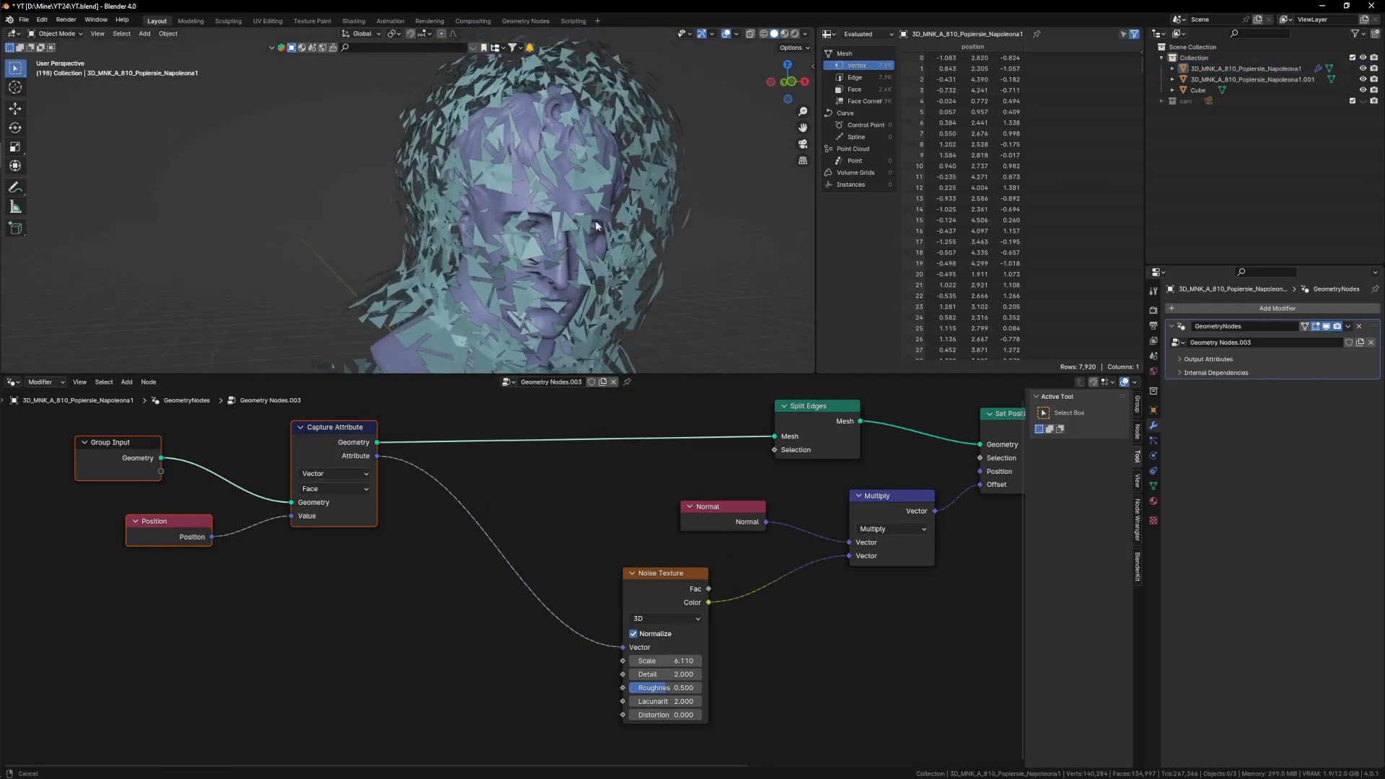
{"action": "middle_click_drag", "start_coordinate": [588, 220], "coordinate": [582, 266]}
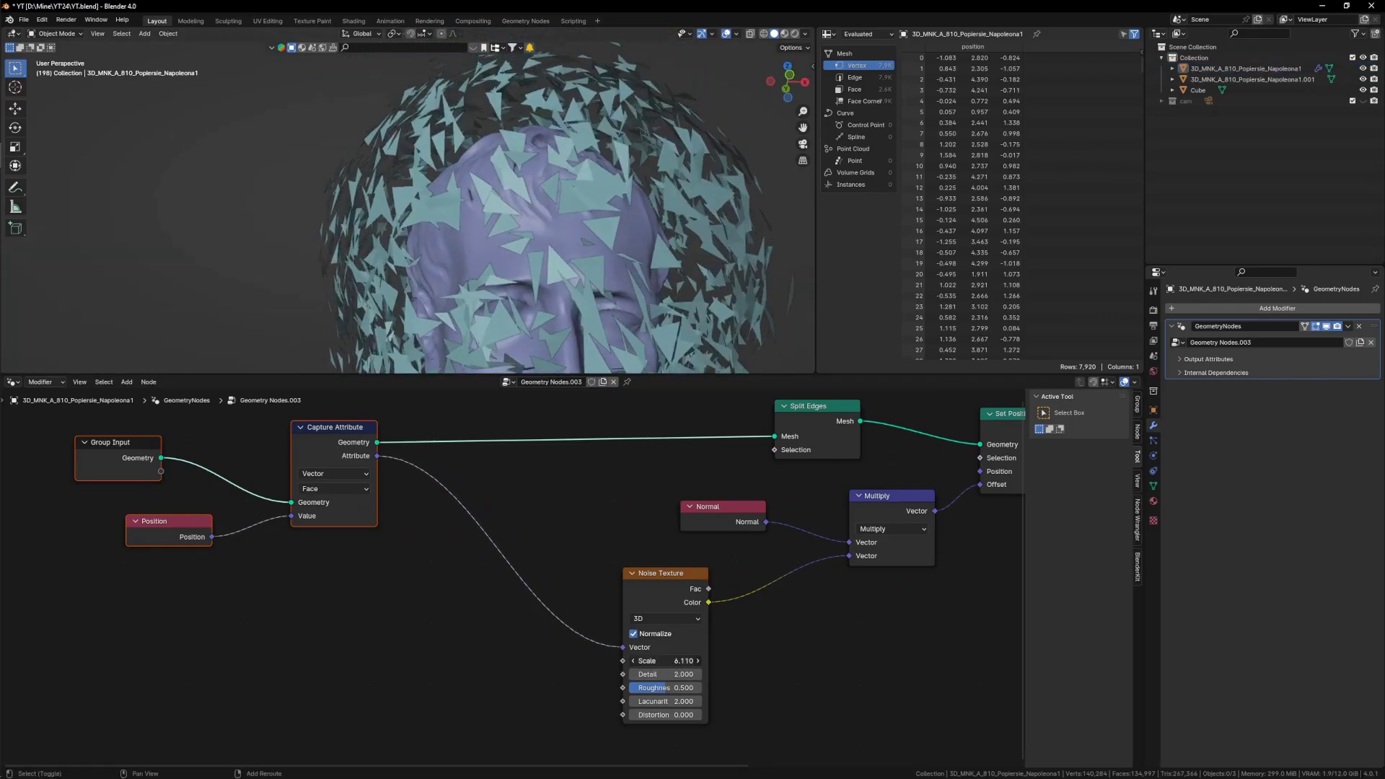
- Set the Noise Texture's Scale to 6.11 and insert a Color Ramp between its Color output and the vector Multiply node
{"action": "left_click_drag", "start_coordinate": [665, 661], "coordinate": [698, 661]}
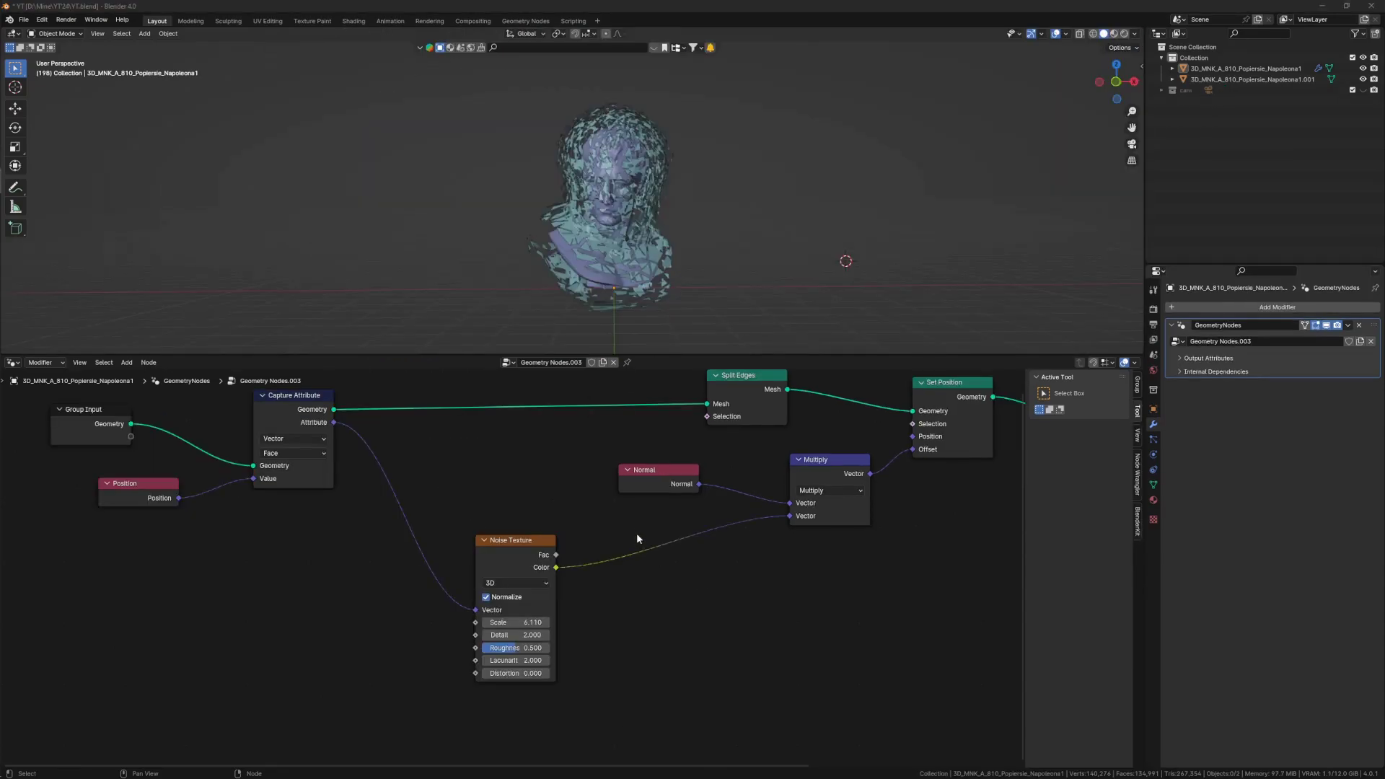
{"action": "middle_click_drag", "start_coordinate": [638, 539], "coordinate": [663, 531]}
{"action": "scroll", "coordinate": [747, 541], "scroll_direction": "up", "scroll_amount": 1}
{"action": "key", "text": "shift+a"}
{"action": "left_click", "coordinate": [731, 497]}
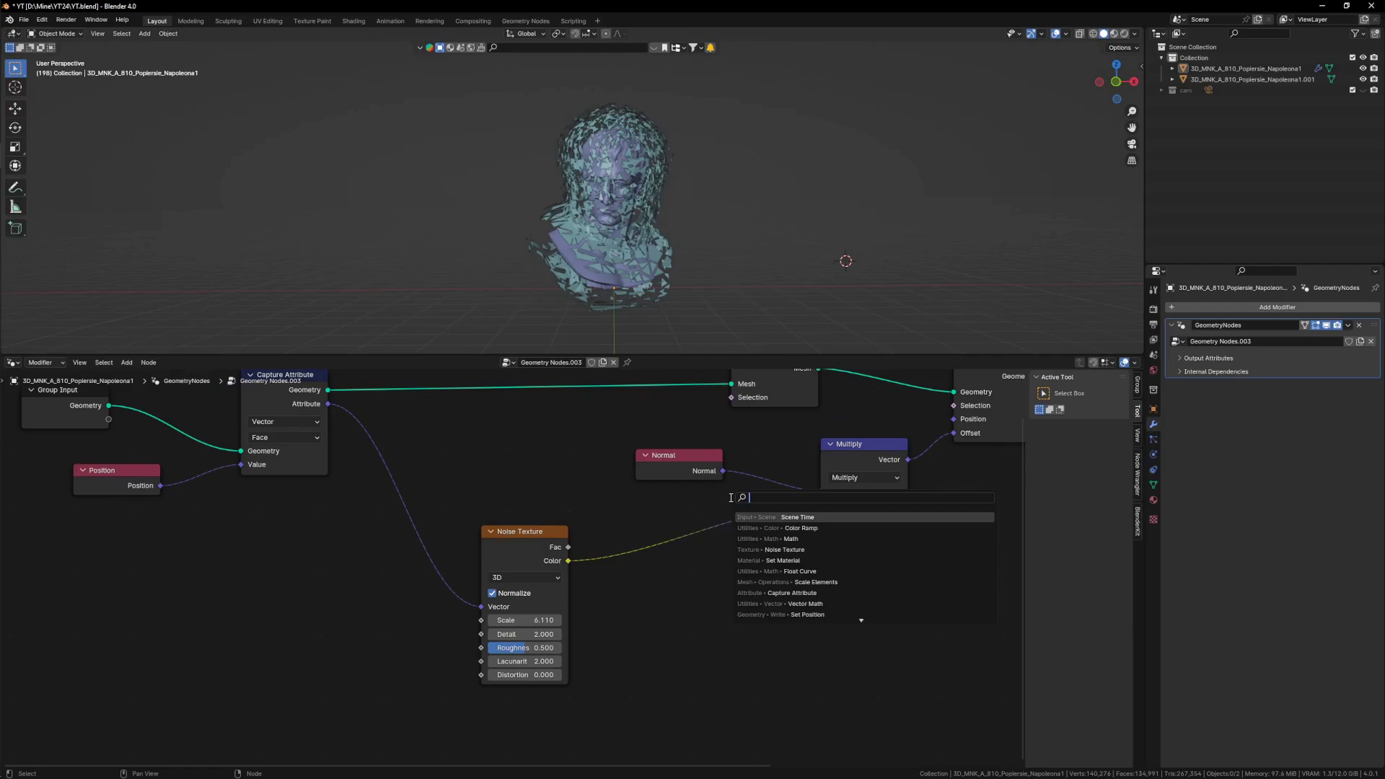
{"action": "type", "text": "col"}
{"action": "left_click", "coordinate": [826, 538]}
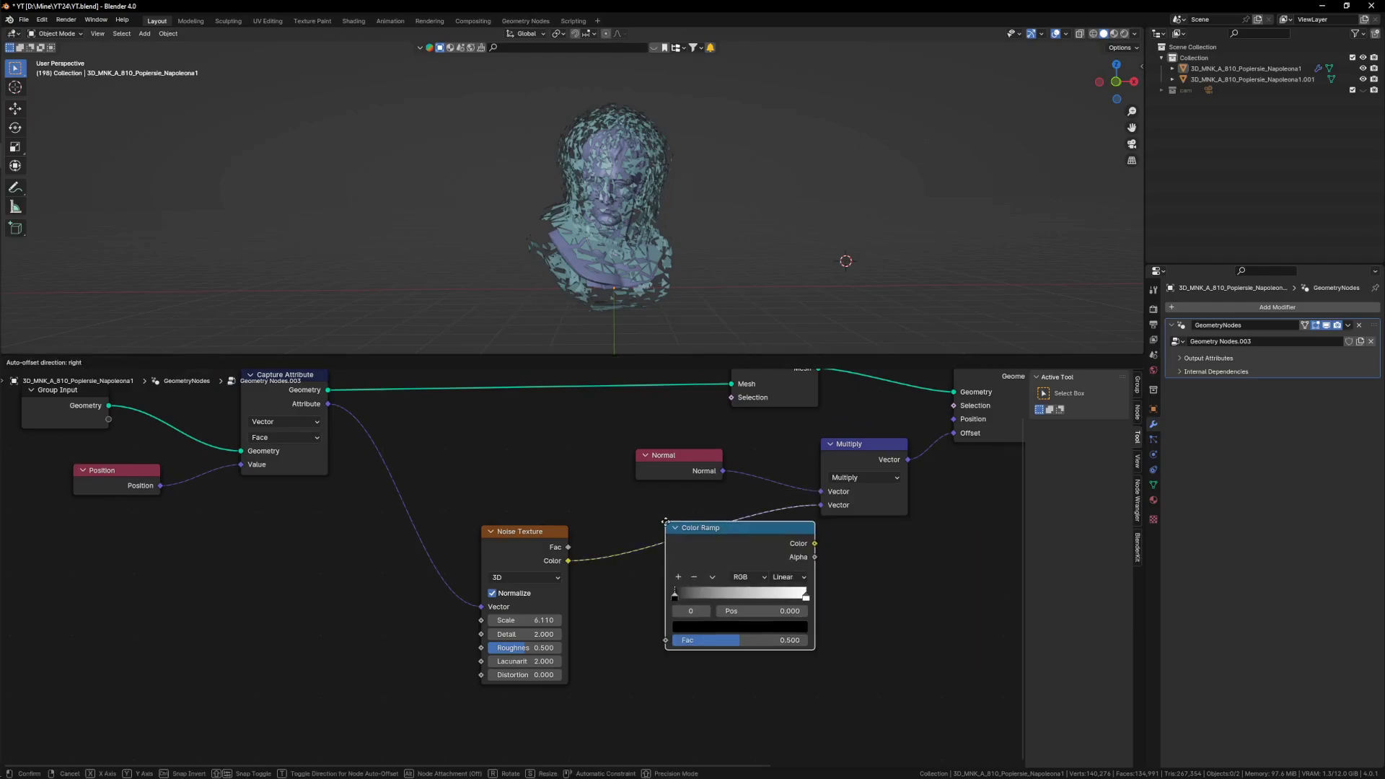
{"action": "left_click", "coordinate": [624, 523]}
- Narrow the Color Ramp's transition by moving the black stop past the middle and the white stop to position 0.659
{"action": "scroll", "coordinate": [730, 606], "scroll_direction": "up", "scroll_amount": 3}
{"action": "left_click_drag", "start_coordinate": [619, 592], "coordinate": [709, 592]}
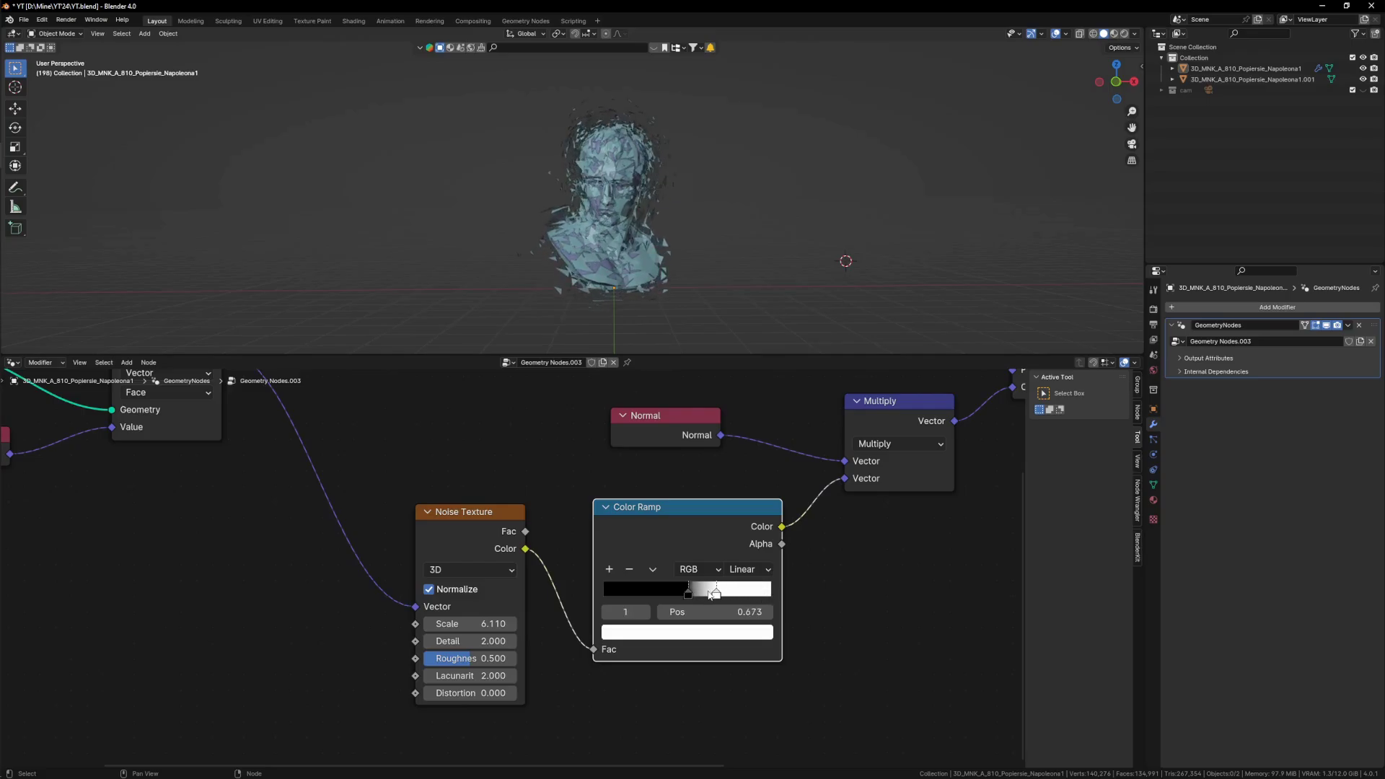
{"action": "middle_click_drag", "start_coordinate": [588, 213], "coordinate": [603, 239]}
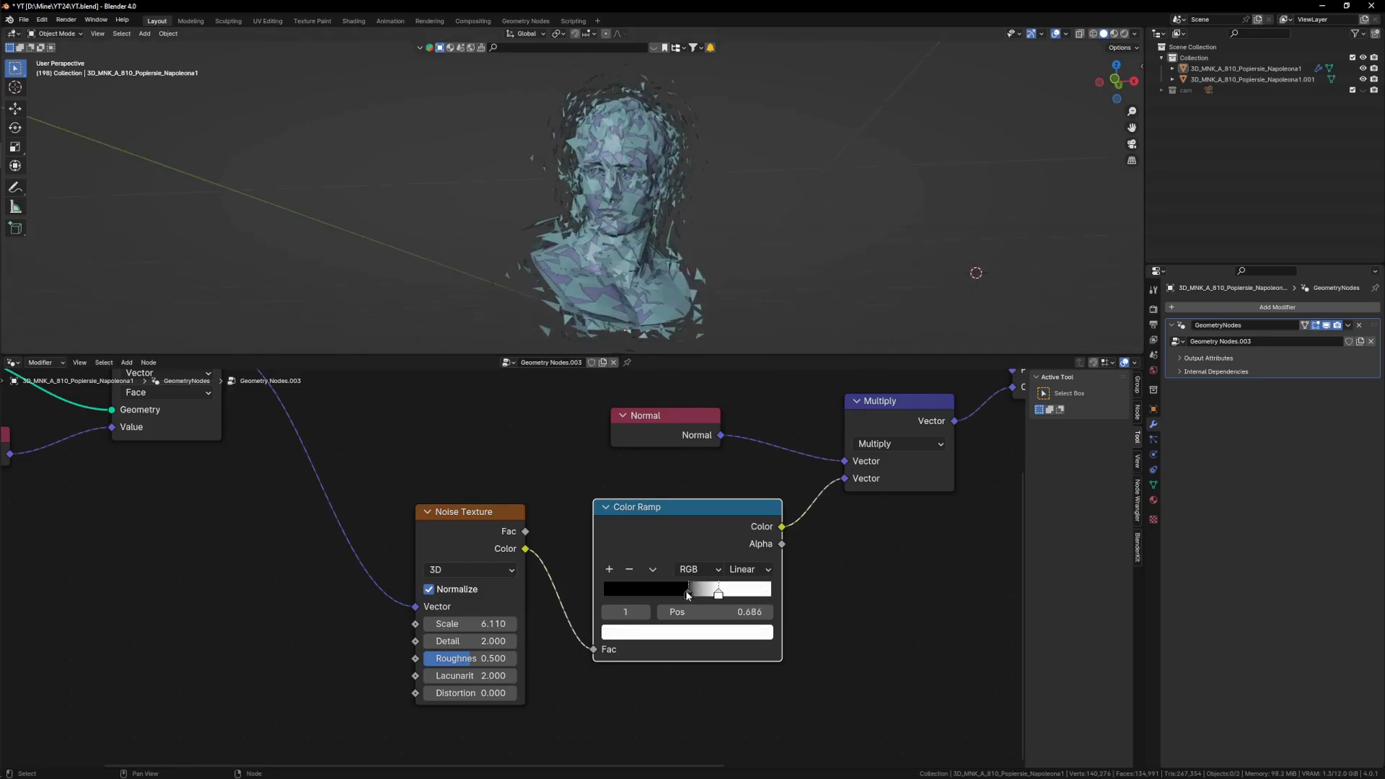
{"action": "left_click_drag", "start_coordinate": [687, 595], "coordinate": [719, 594]}
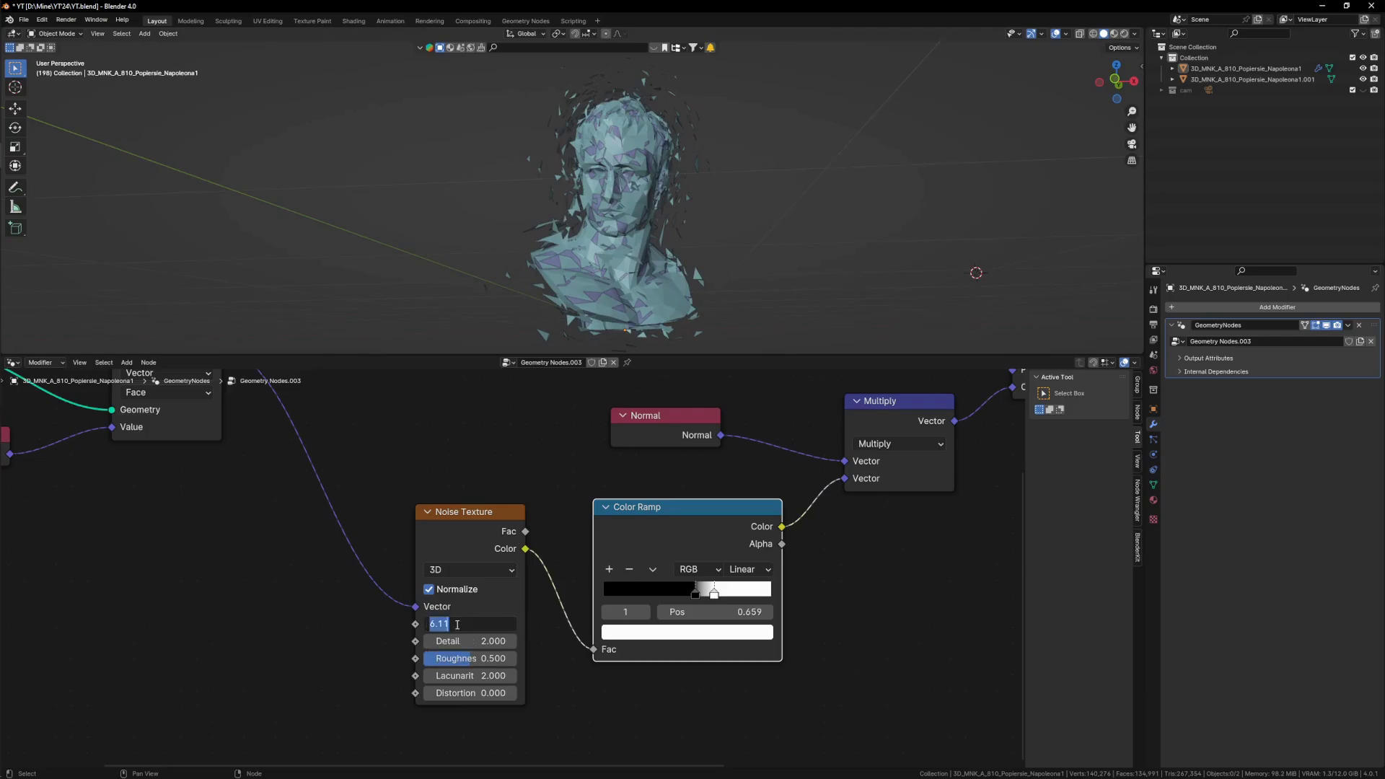
- Set the Noise Texture to Scale 1 and 4D, and shift its W value to 2.73
{"action": "key", "text": "Return"}
{"action": "middle_click_drag", "start_coordinate": [473, 567], "coordinate": [508, 560]}
{"action": "left_click", "coordinate": [513, 560]}
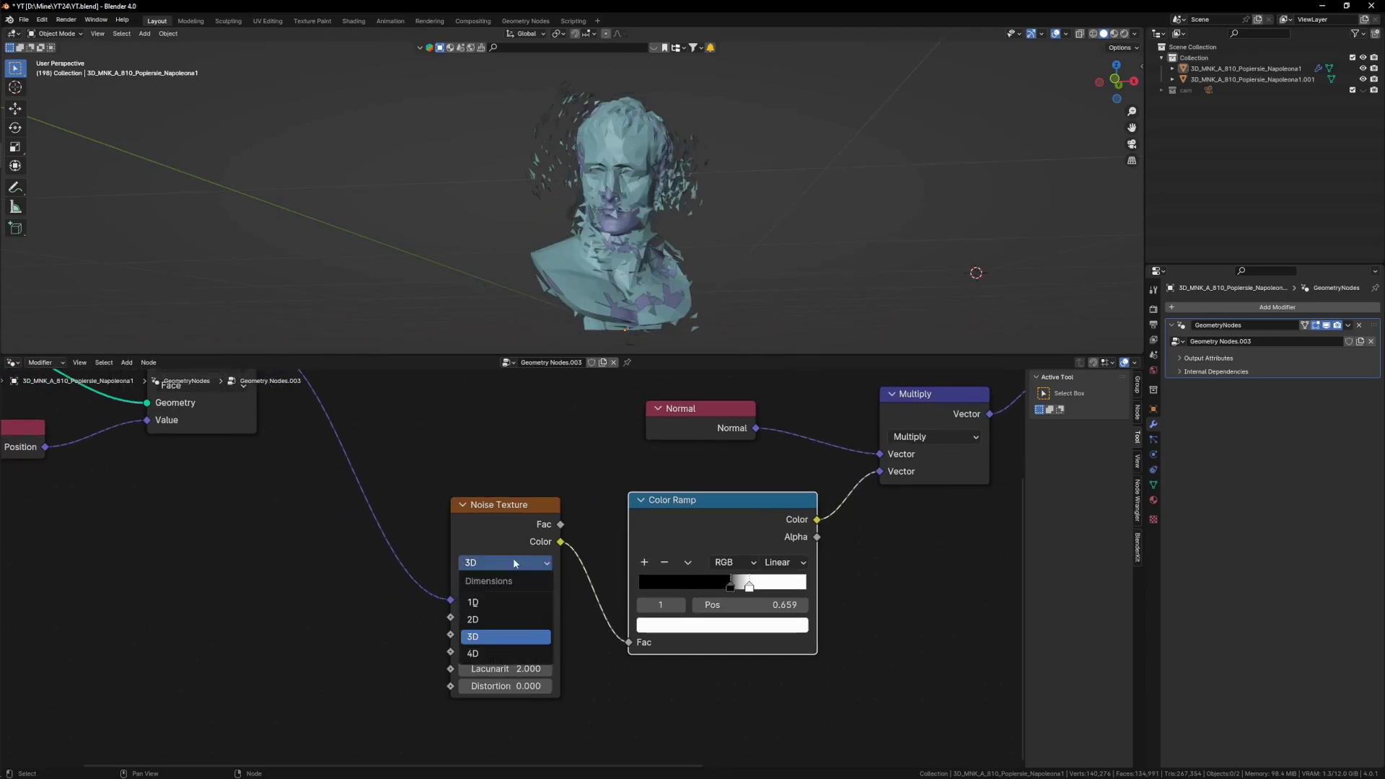
{"action": "left_click", "coordinate": [488, 653]}
{"action": "scroll", "coordinate": [517, 591], "scroll_direction": "down", "scroll_amount": 1}
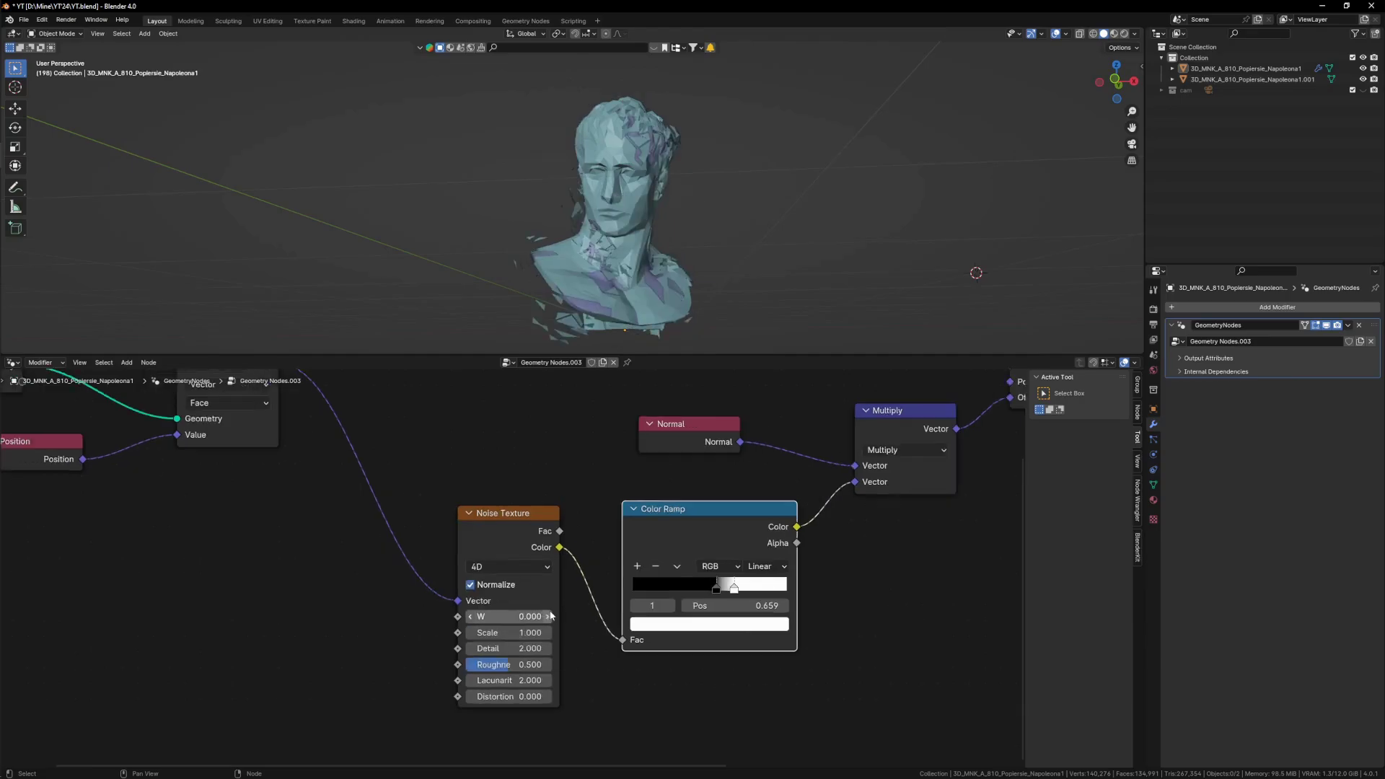
{"action": "left_click_drag", "start_coordinate": [509, 620], "coordinate": [584, 621]}
{"action": "left_click_drag", "start_coordinate": [667, 619], "coordinate": [905, 620]}
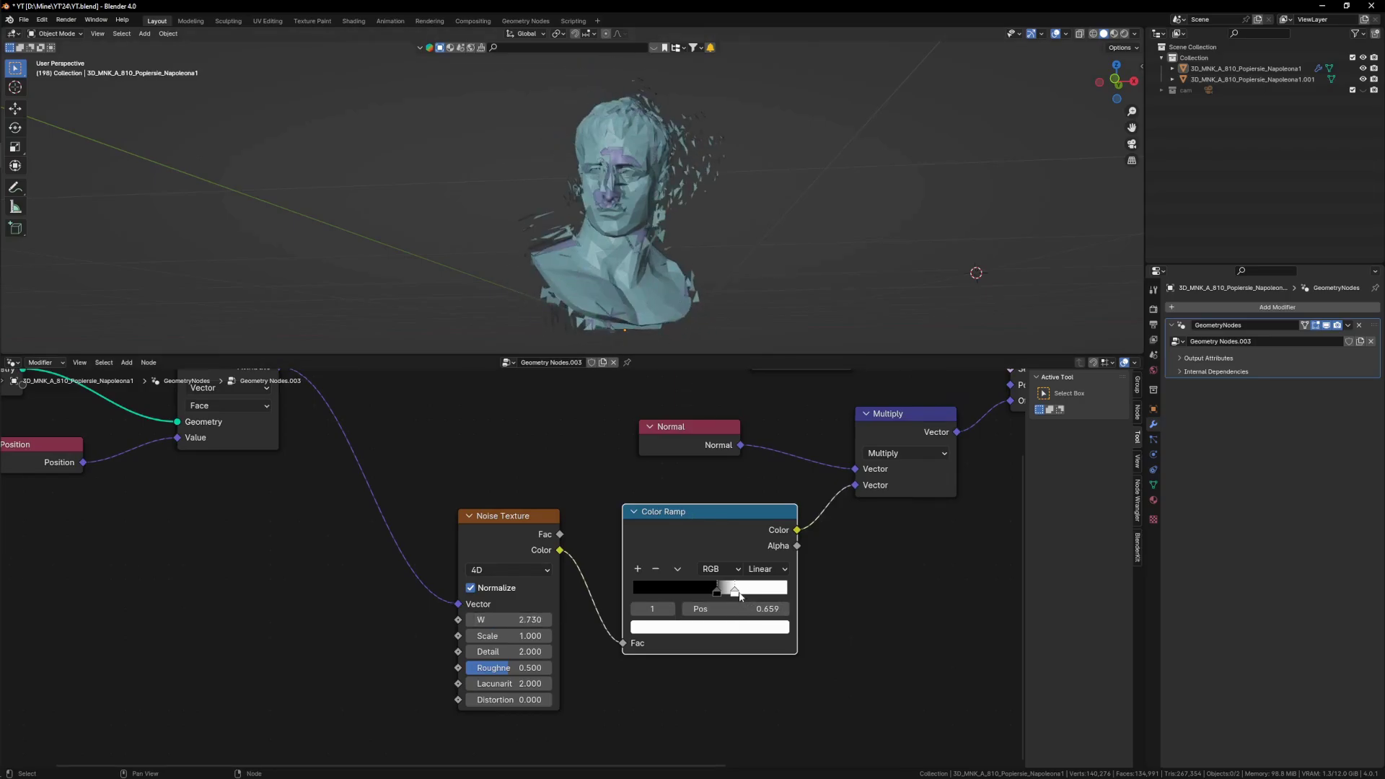
- Move the Color Ramp's white stop slightly toward black and set the black stop to position 0.514
{"action": "left_click_drag", "start_coordinate": [740, 596], "coordinate": [715, 594]}
{"action": "middle_click_drag", "start_coordinate": [612, 314], "coordinate": [615, 274]}
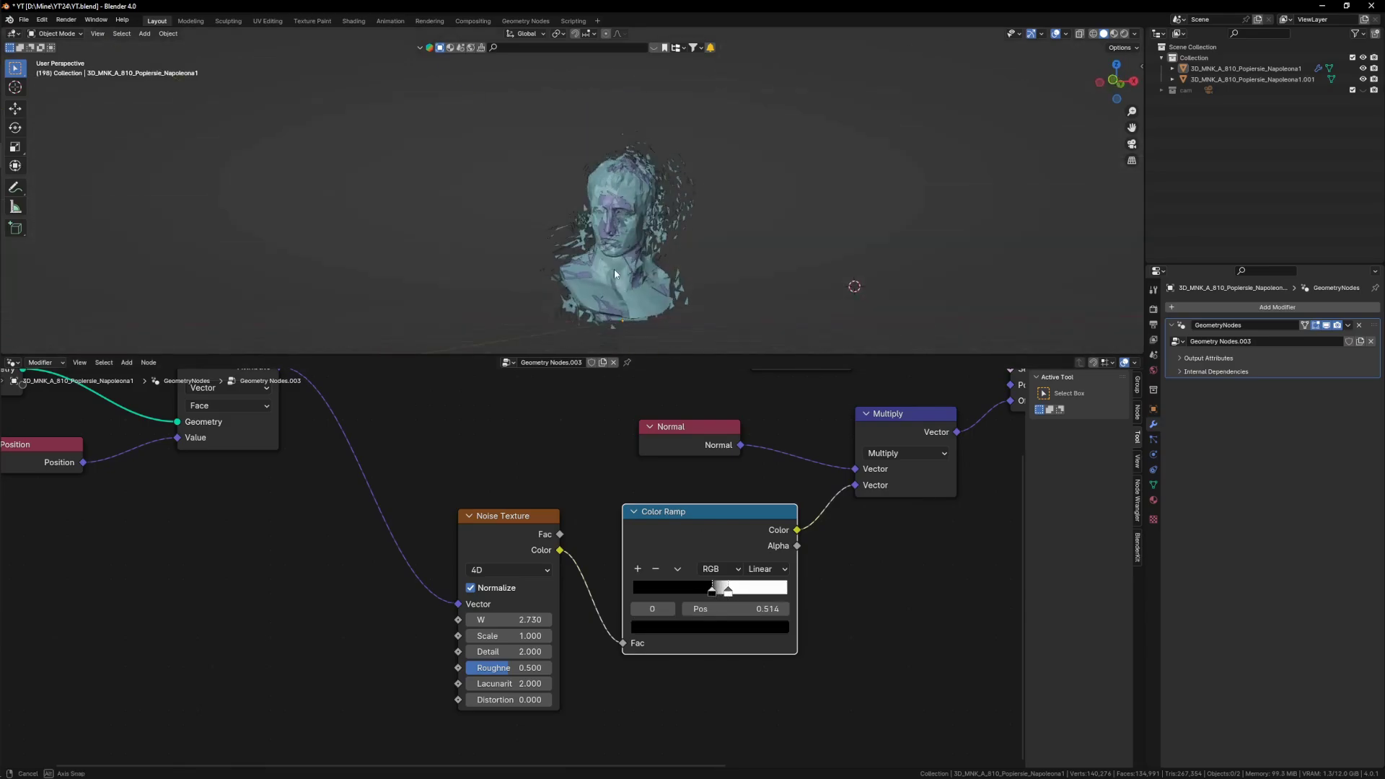
{"action": "middle_click_drag", "start_coordinate": [507, 587], "coordinate": [571, 574]}
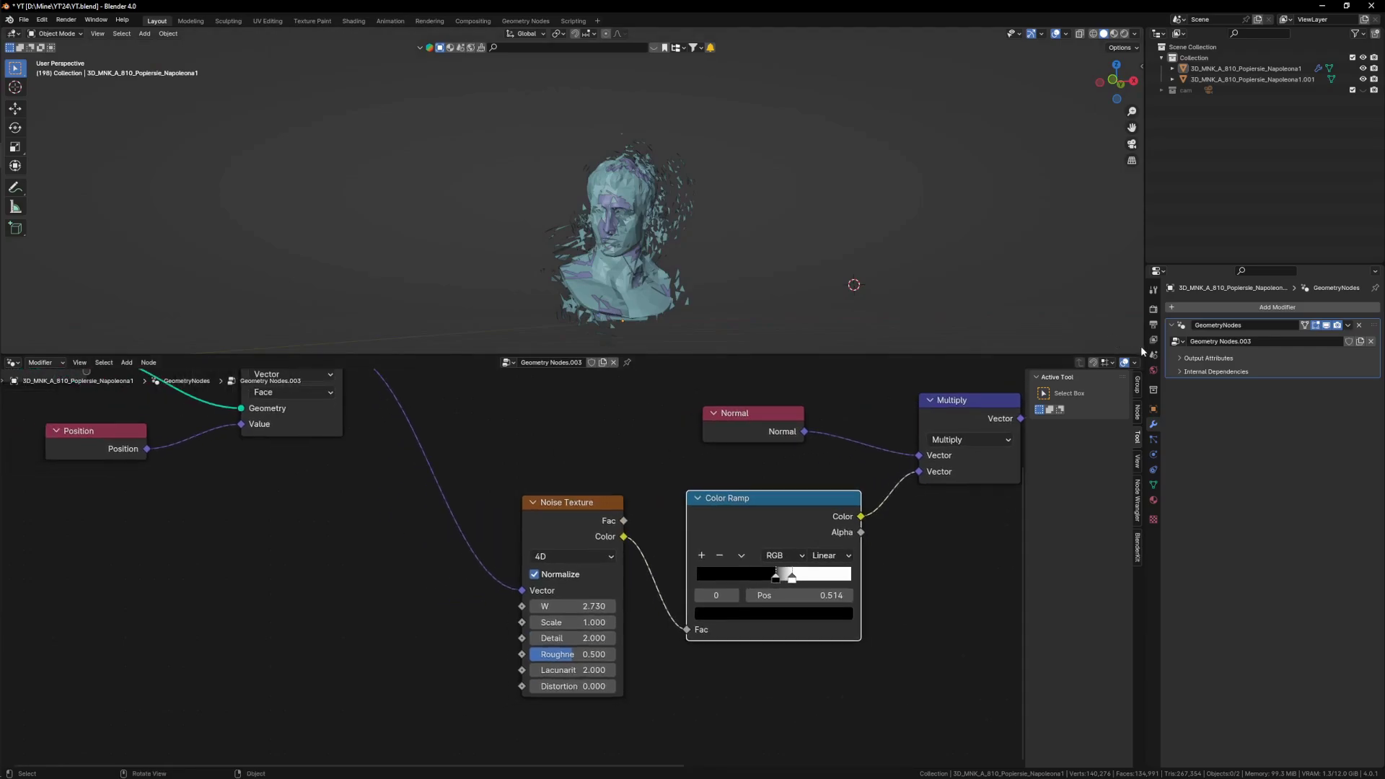
- Split off a new area beneath the 3D viewport and make it a Timeline
{"action": "left_click_drag", "start_coordinate": [1143, 353], "coordinate": [1134, 282]}
{"action": "left_click", "coordinate": [15, 290]}
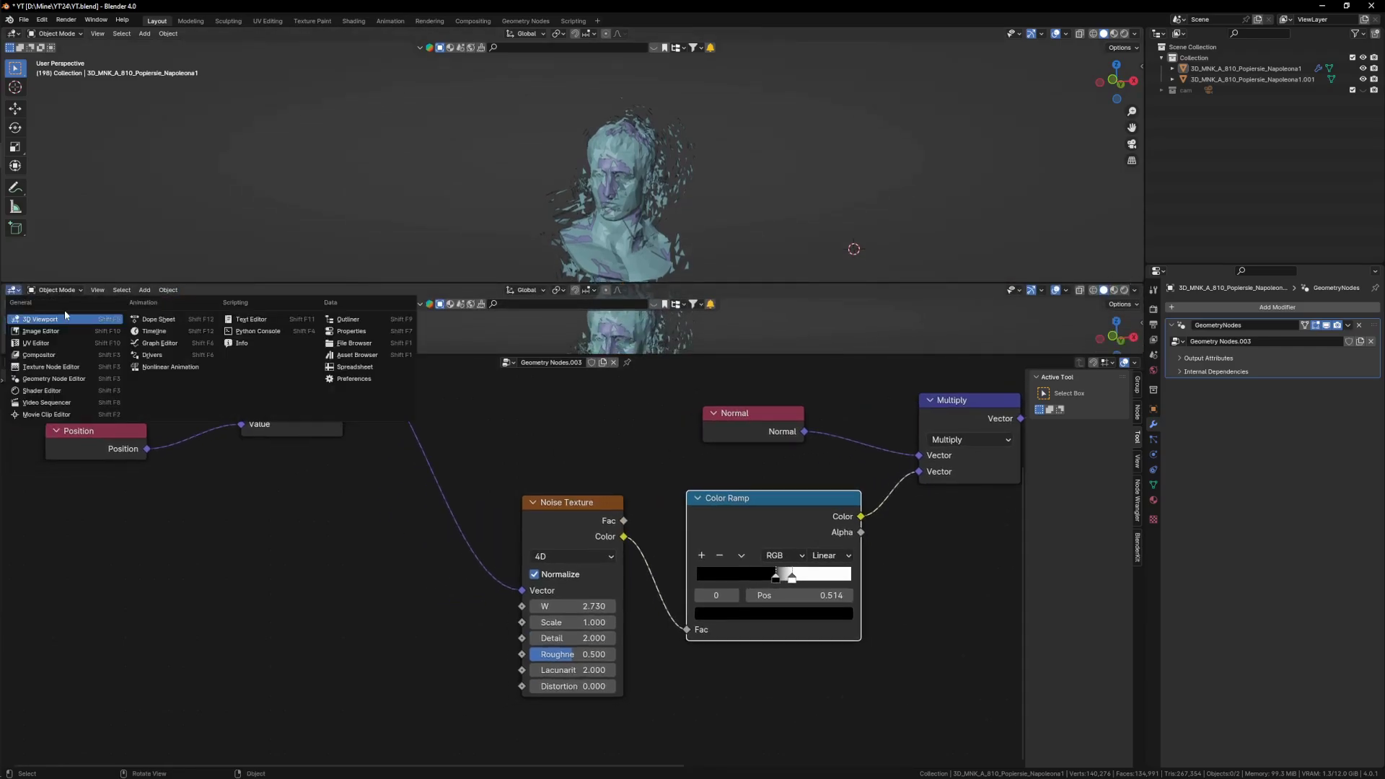
{"action": "left_click", "coordinate": [166, 331]}
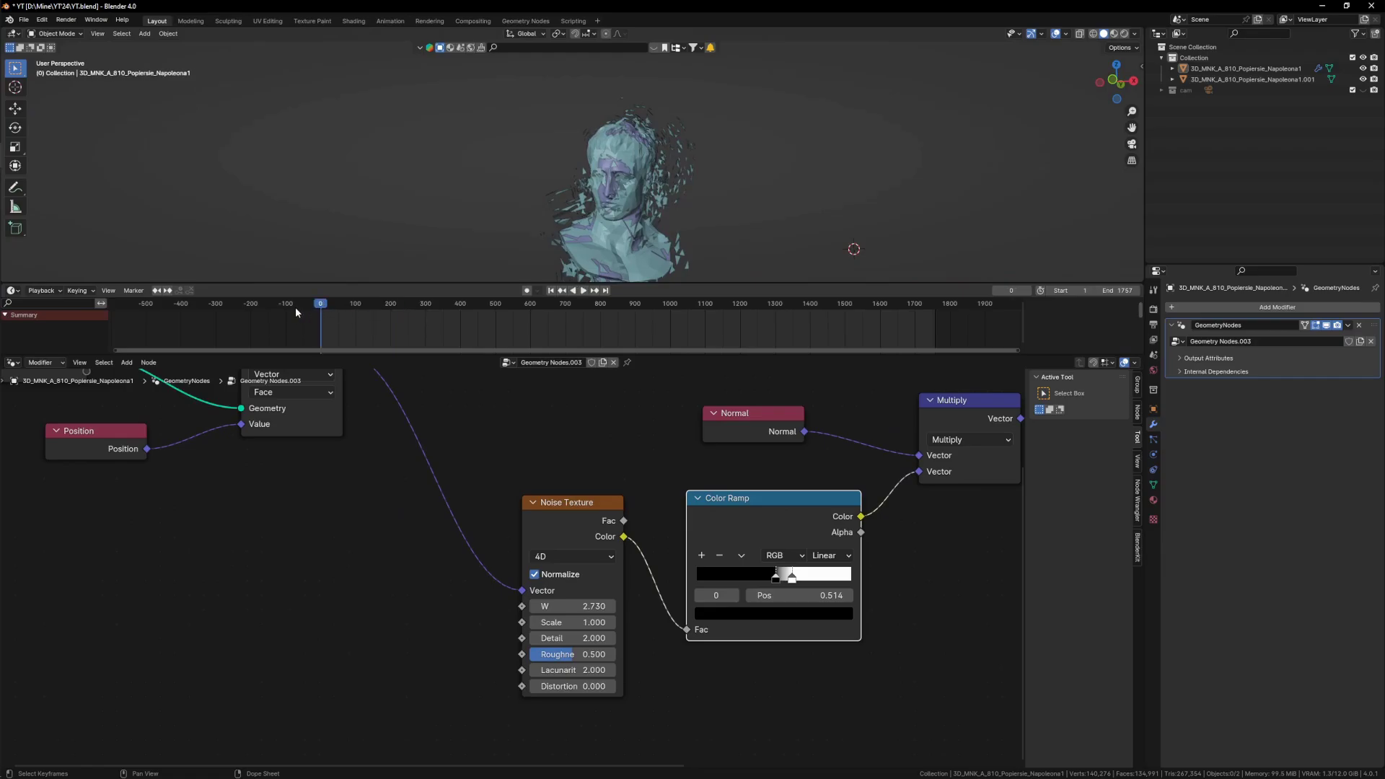
- Add a Scene Time node, connect its Seconds to the Noise Texture's W and play the animation
{"action": "key", "text": "shift+a"}
{"action": "type", "text": "sc"}
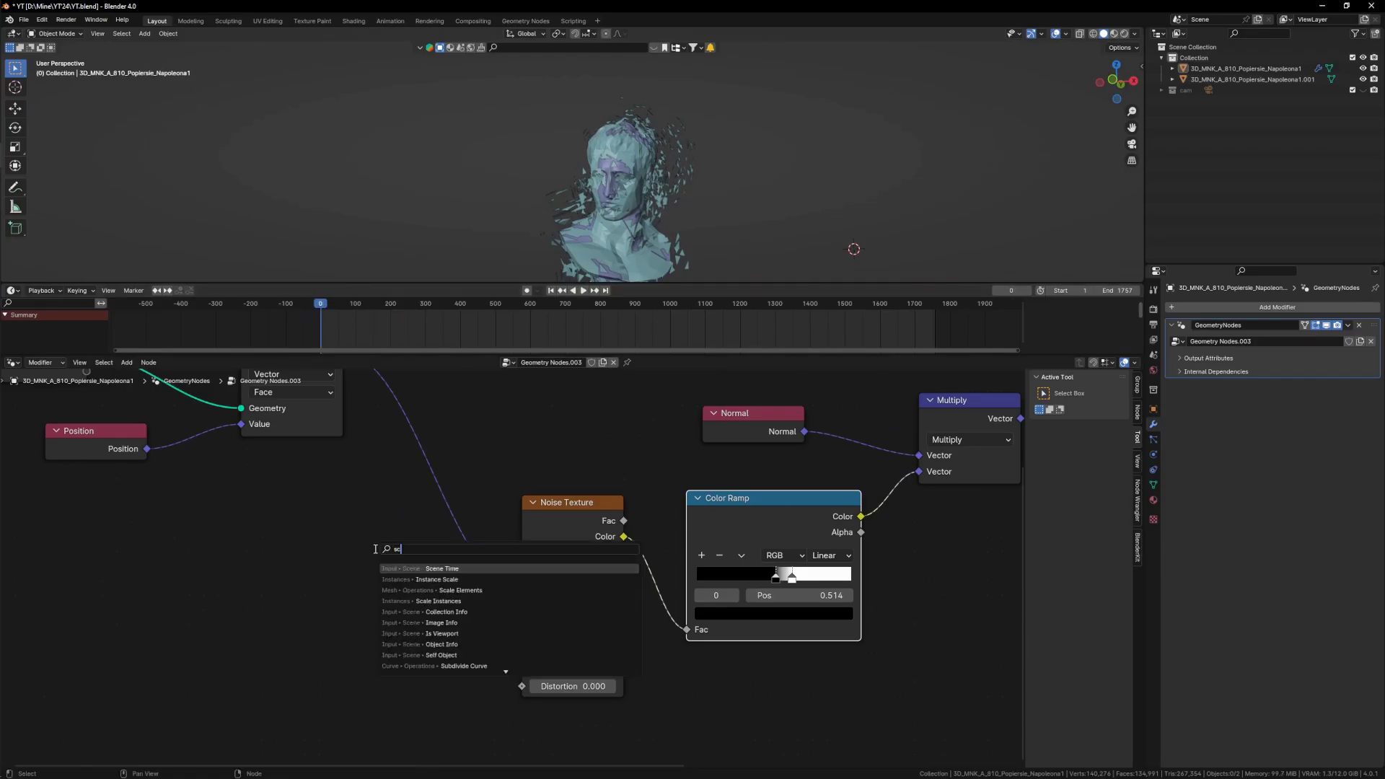
{"action": "left_click", "coordinate": [439, 569]}
{"action": "left_click", "coordinate": [424, 609]}
{"action": "scroll", "coordinate": [383, 593], "scroll_direction": "up", "scroll_amount": 1}
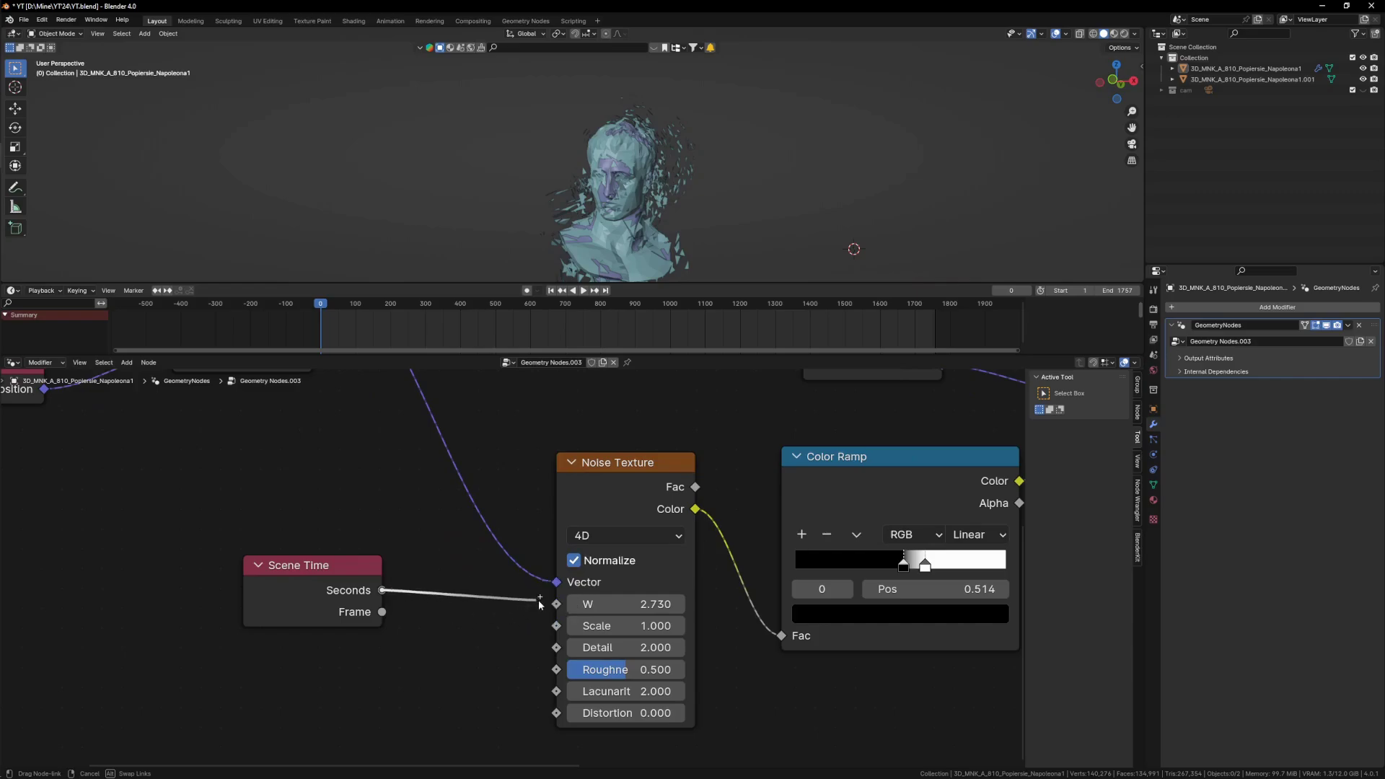
{"action": "left_click_drag", "start_coordinate": [556, 605], "coordinate": [556, 603]}
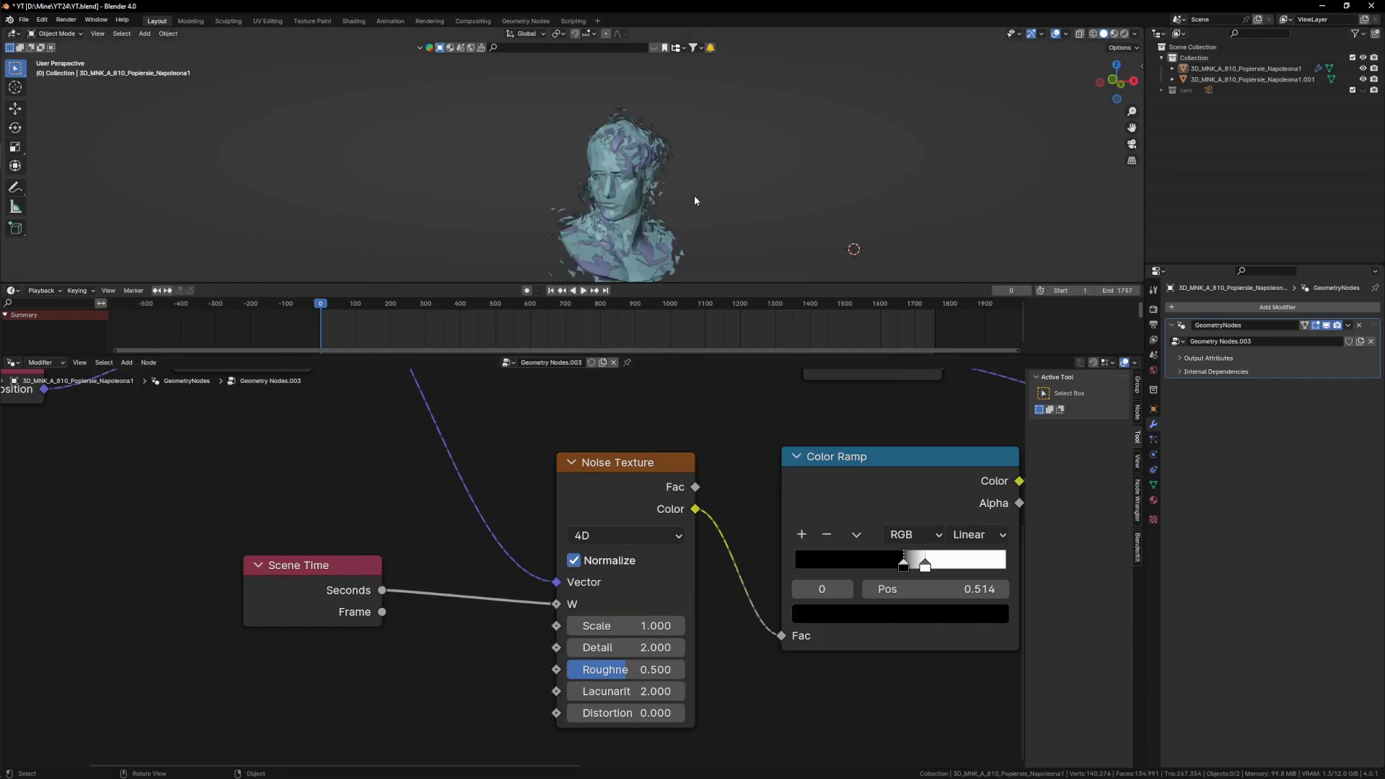
{"action": "key", "text": "space"}
{"action": "middle_click_drag", "start_coordinate": [626, 224], "coordinate": [567, 245]}
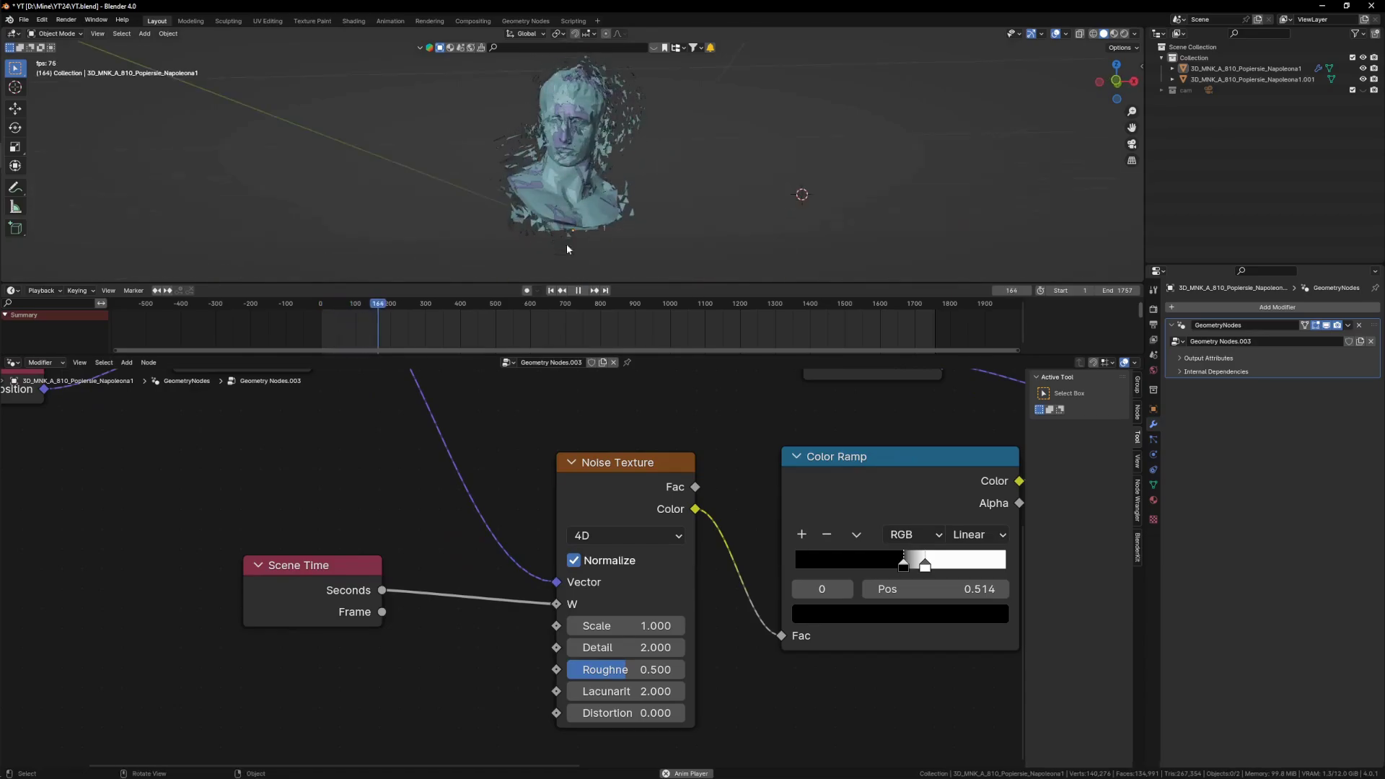
- Insert a Math node between Scene Time and the Noise Texture's W, set to Divide by 3
{"action": "scroll", "coordinate": [678, 541], "scroll_direction": "down", "scroll_amount": 1}
{"action": "scroll", "coordinate": [470, 495], "scroll_direction": "up", "scroll_amount": 1}
{"action": "key", "text": "shift+a"}
{"action": "type", "text": "mat"}
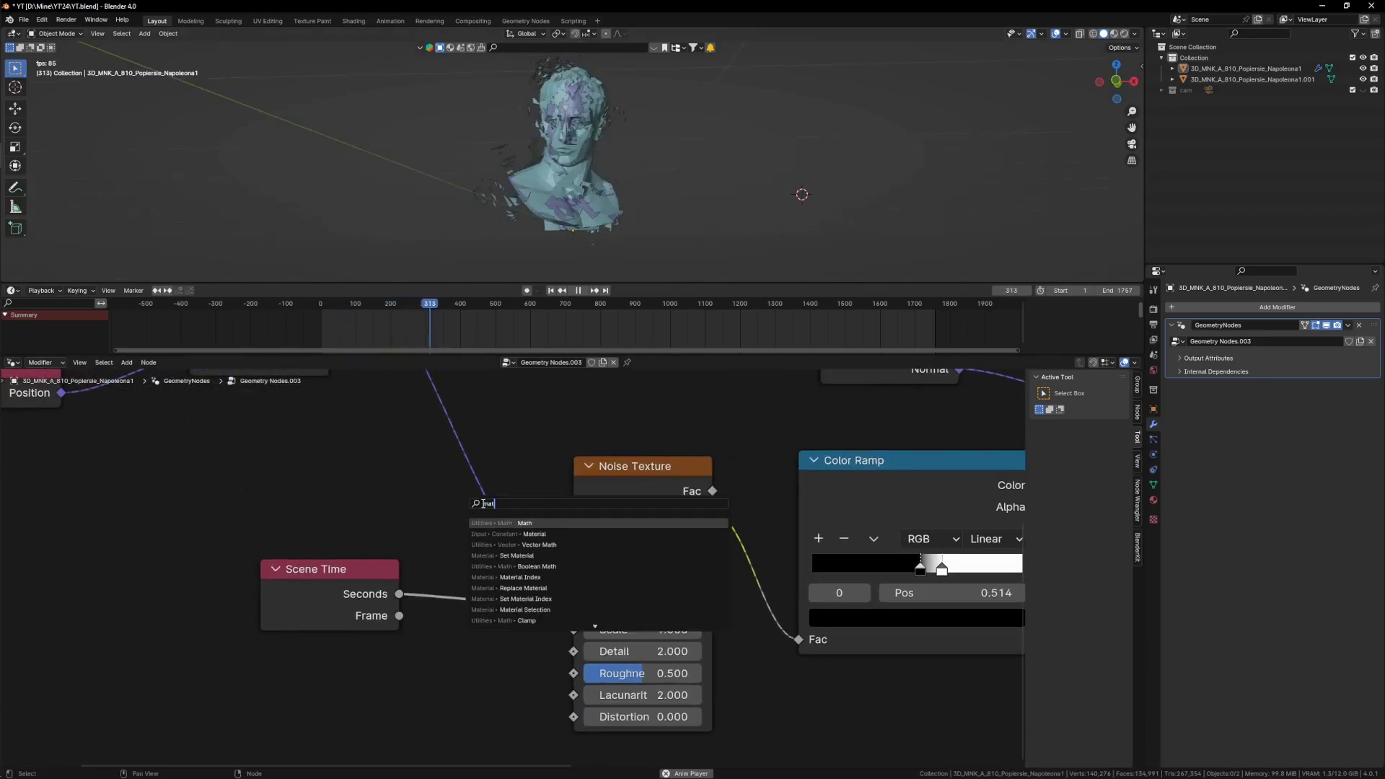
{"action": "key", "text": "Return"}
{"action": "left_click", "coordinate": [531, 645]}
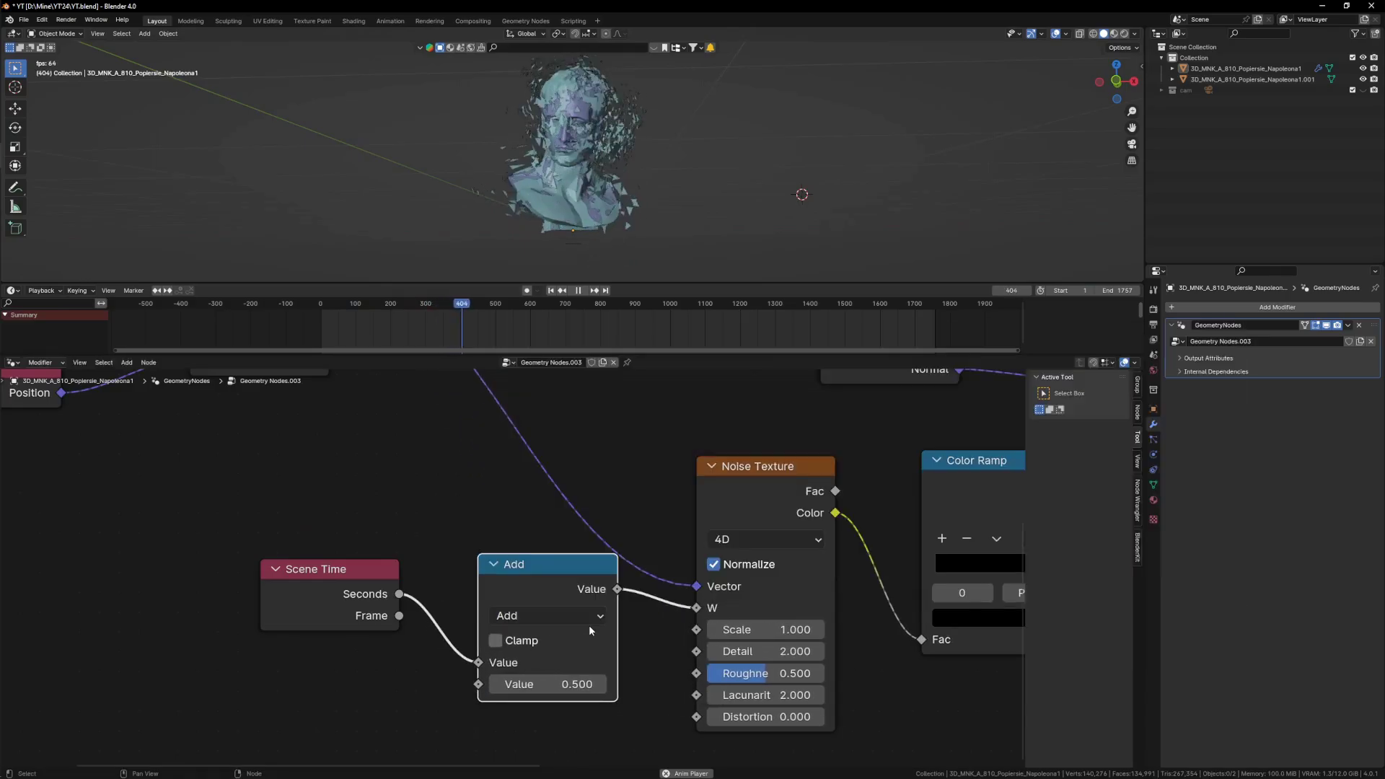
{"action": "left_click", "coordinate": [548, 614]}
{"action": "left_click", "coordinate": [538, 452]}
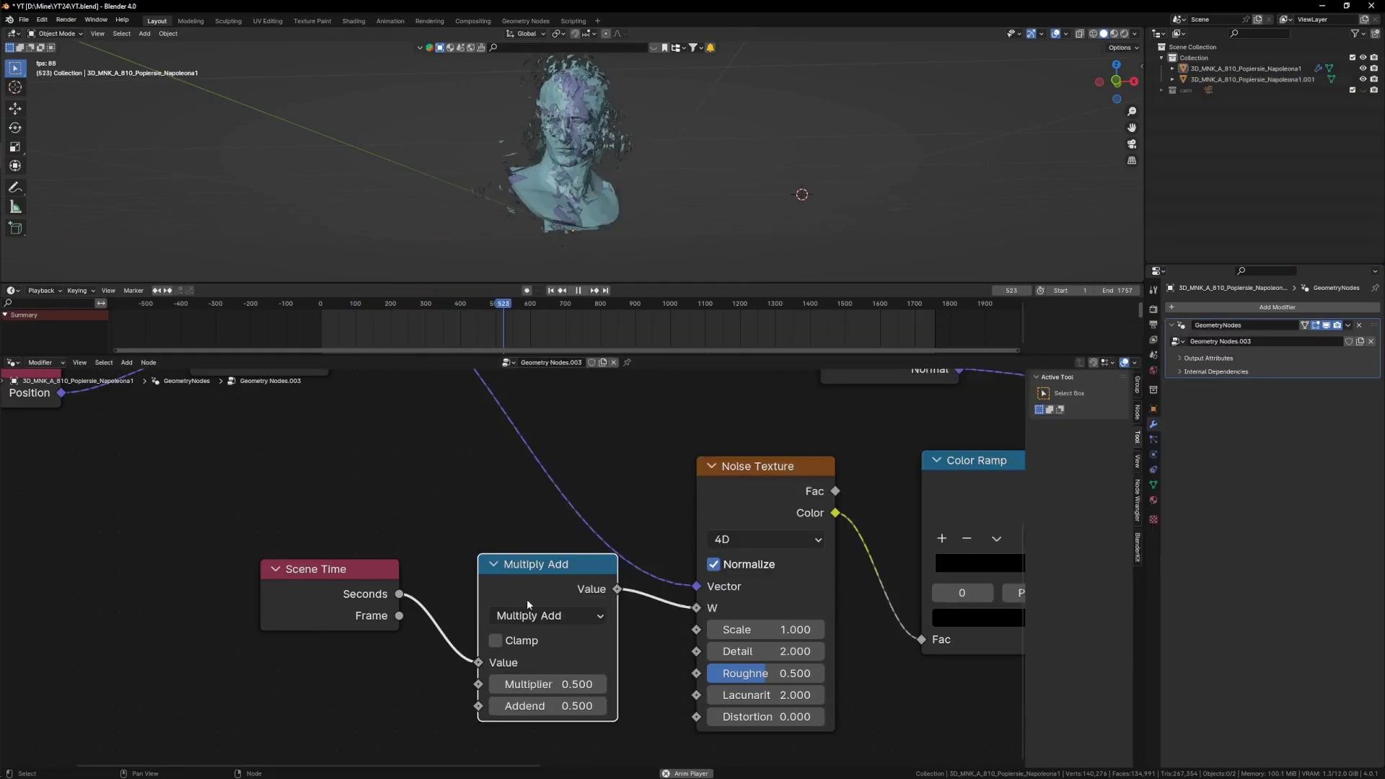
{"action": "left_click", "coordinate": [527, 604]}
{"action": "left_click", "coordinate": [538, 587]}
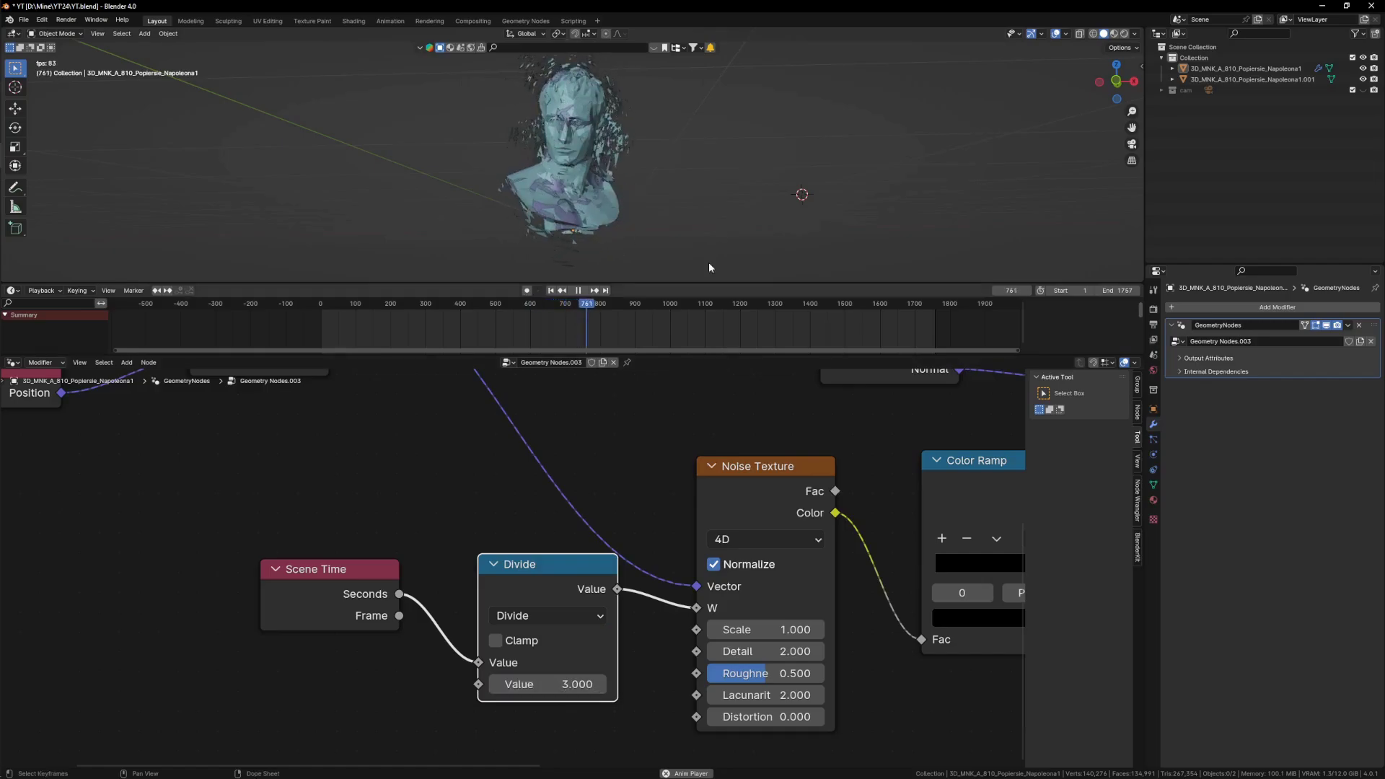
- Add a Solidify modifier to the bust shell with a thickness of 0.027 m
{"action": "middle_click_drag", "start_coordinate": [710, 265], "coordinate": [557, 192]}
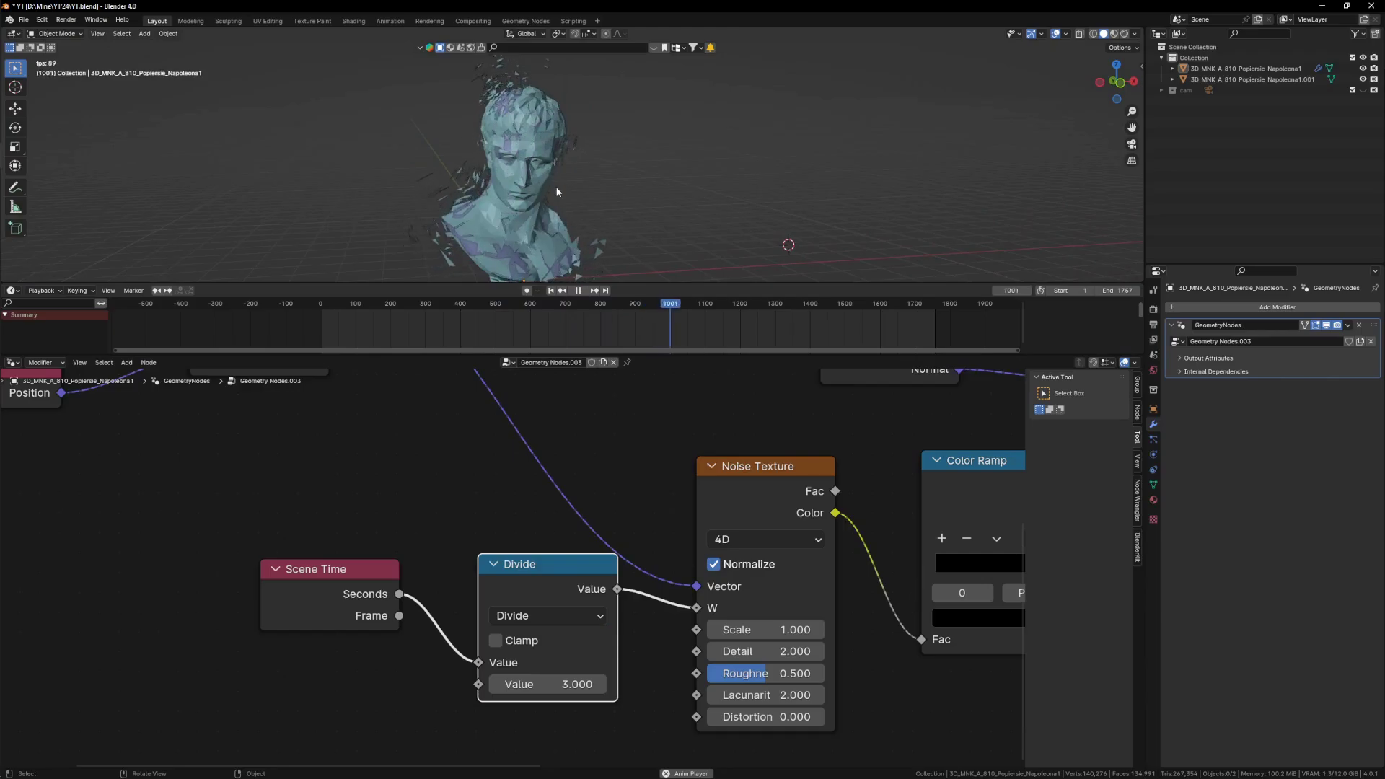
{"action": "scroll", "coordinate": [579, 131], "scroll_direction": "up", "scroll_amount": 4}
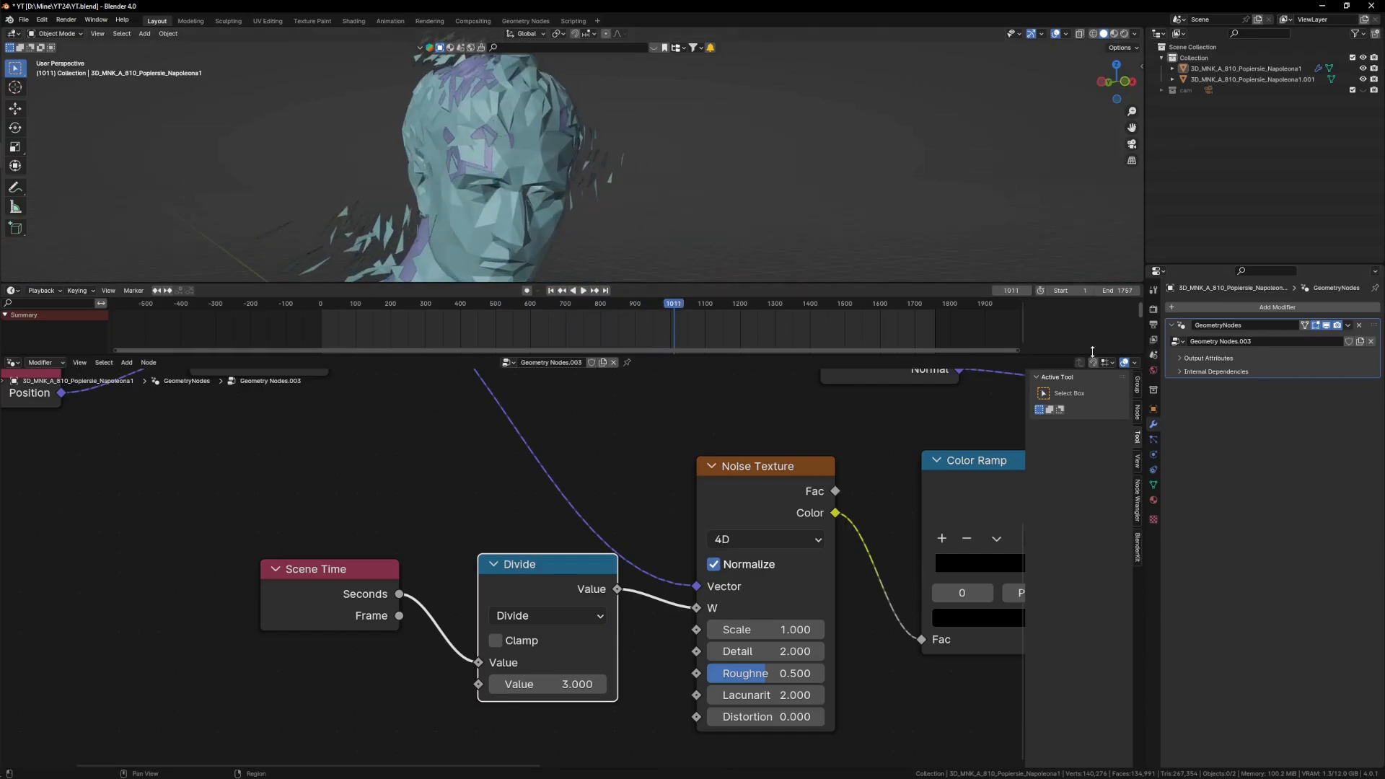
{"action": "mouse_move", "coordinate": [1160, 346]}
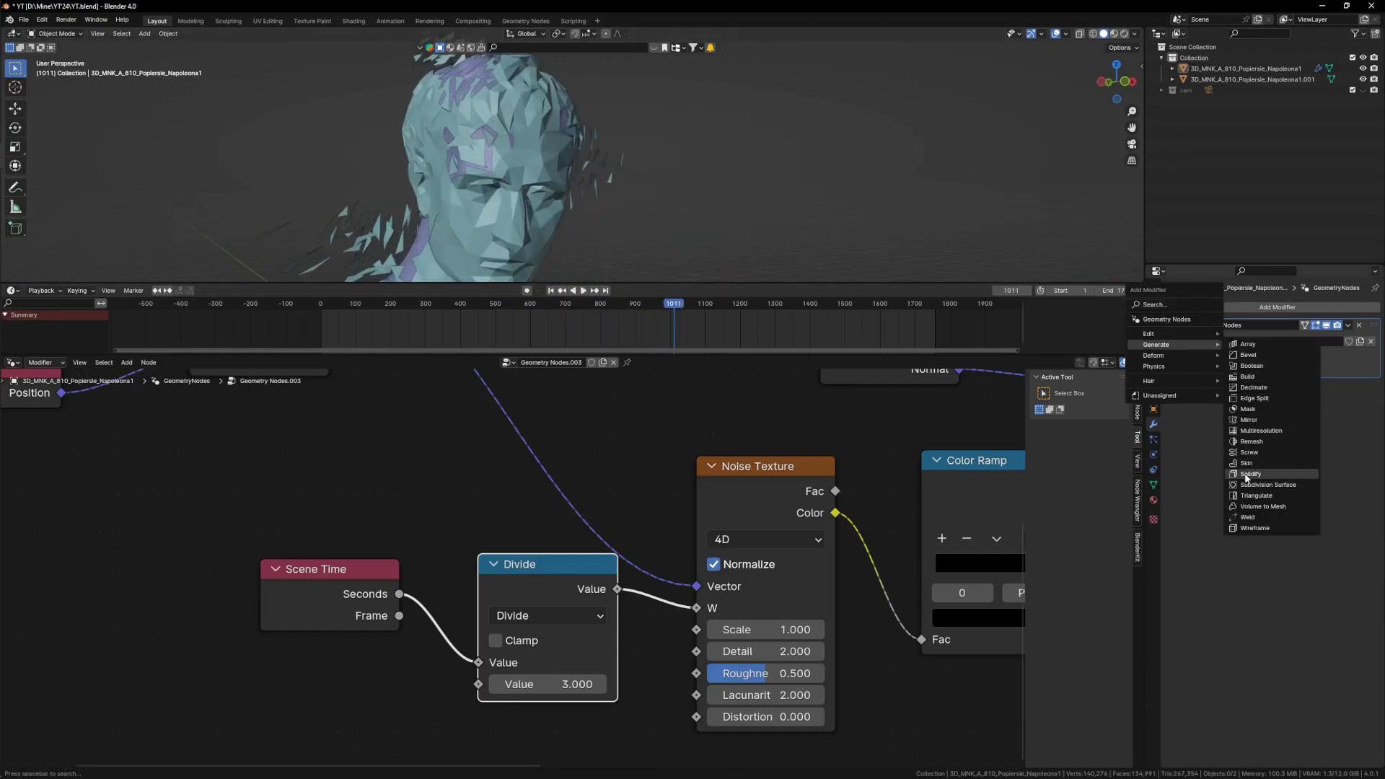
{"action": "left_click", "coordinate": [1248, 474]}
{"action": "scroll", "coordinate": [585, 187], "scroll_direction": "up", "scroll_amount": 5}
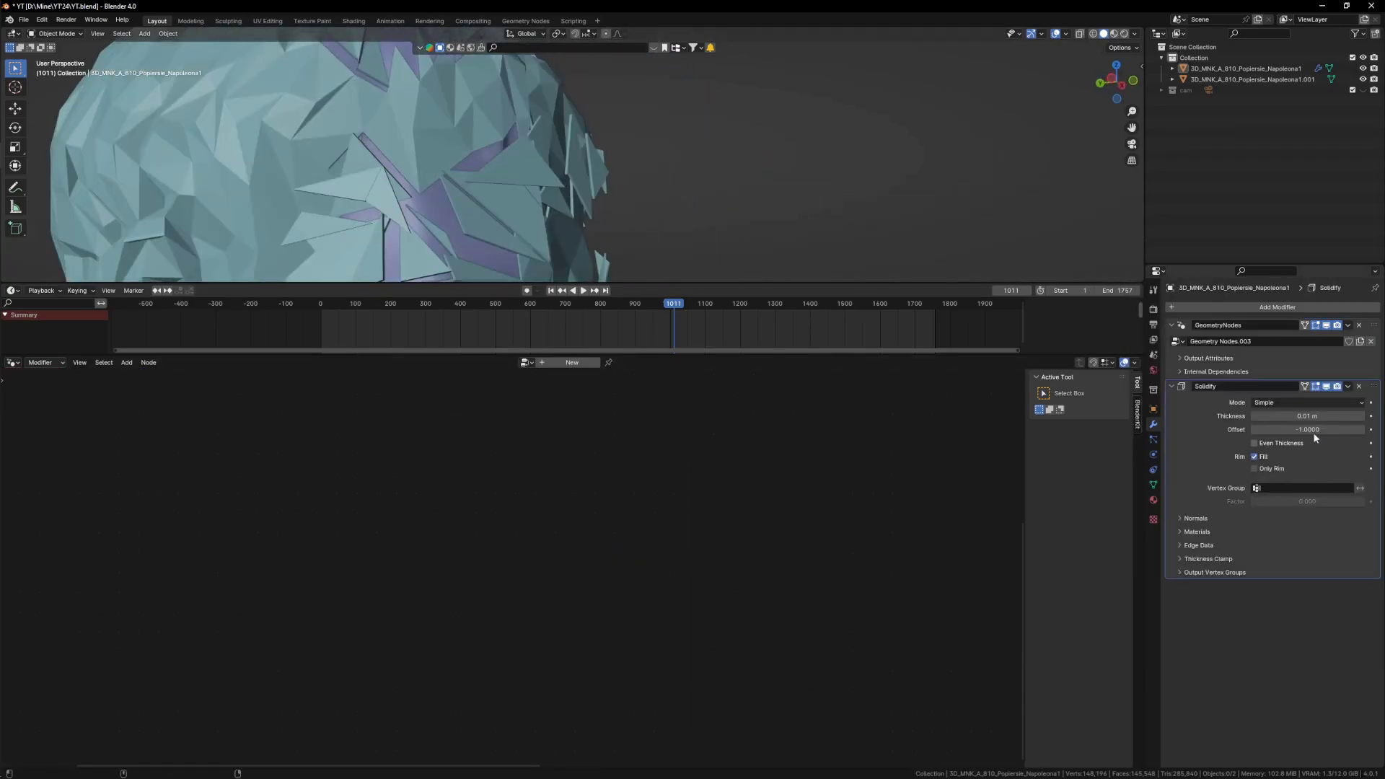
{"action": "mouse_move", "coordinate": [1307, 415]}
{"action": "left_mouse_down"}
{"action": "mouse_move", "coordinate": [1264, 416]}
{"action": "mouse_move", "coordinate": [1286, 416]}
{"action": "left_mouse_up"}
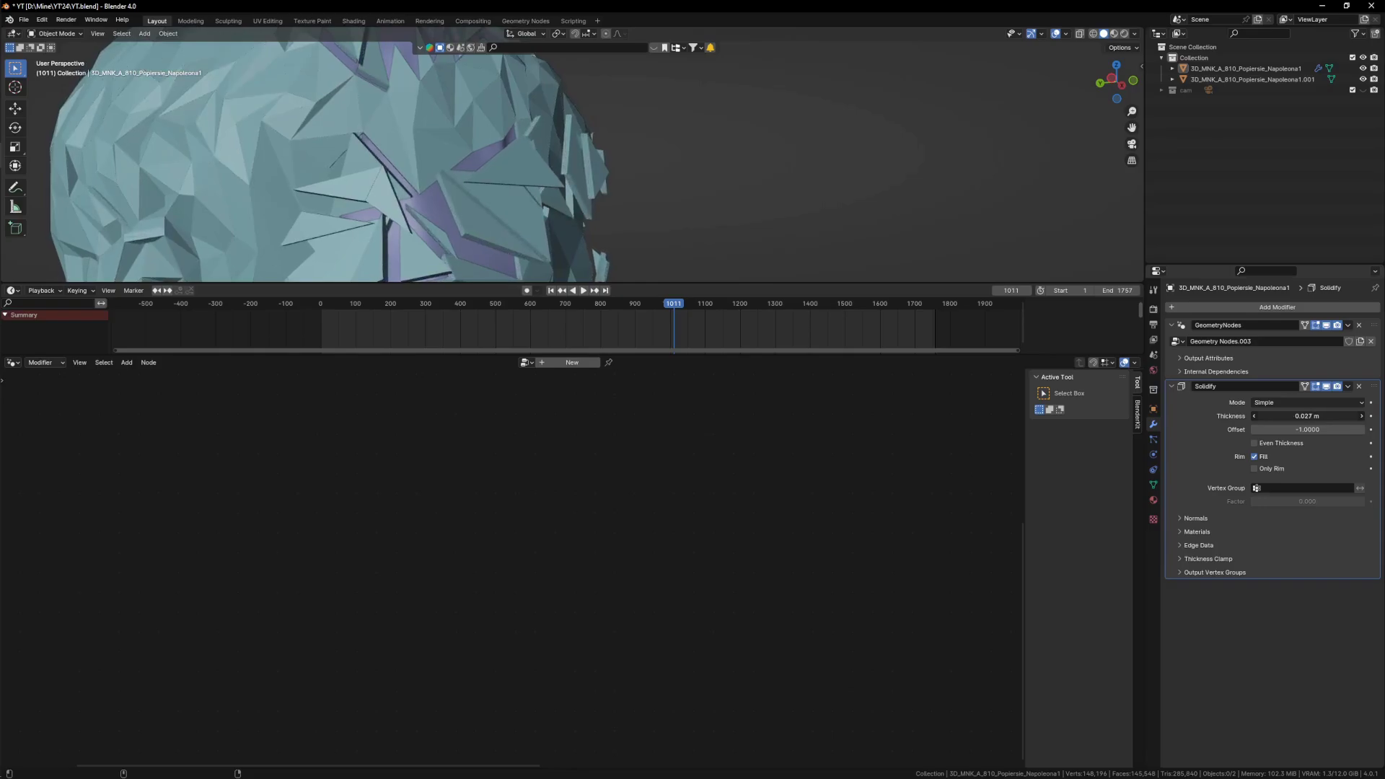
- Play the animation and view the thickened faces moving around the whole bust
{"action": "key", "text": "space"}
{"action": "scroll", "coordinate": [267, 223], "scroll_direction": "down", "scroll_amount": 6}
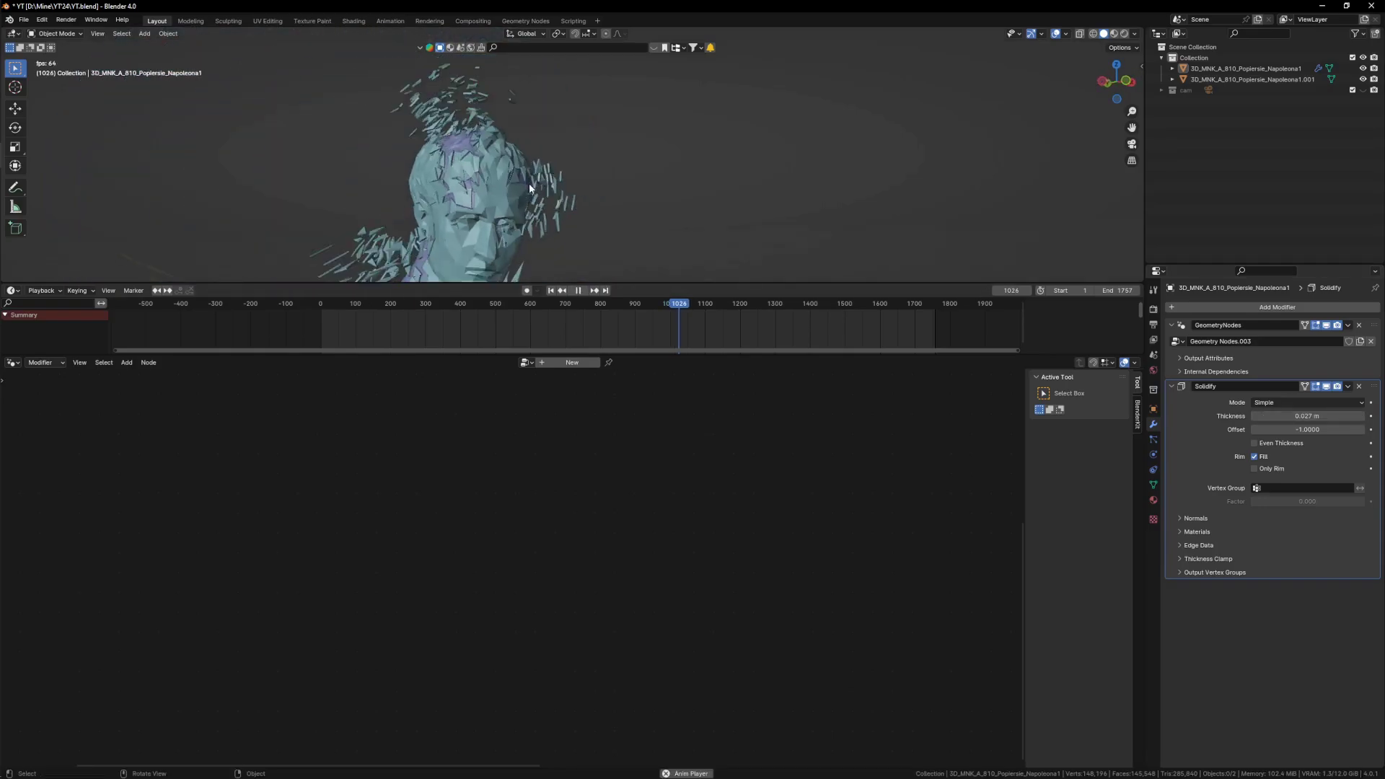
{"action": "middle_click_drag", "start_coordinate": [543, 242], "coordinate": [547, 190], "text": "shift"}
- Bring back the shell's Geometry Nodes tree and adjust the Color Ramp's stops during playback
{"action": "left_click", "coordinate": [539, 112]}
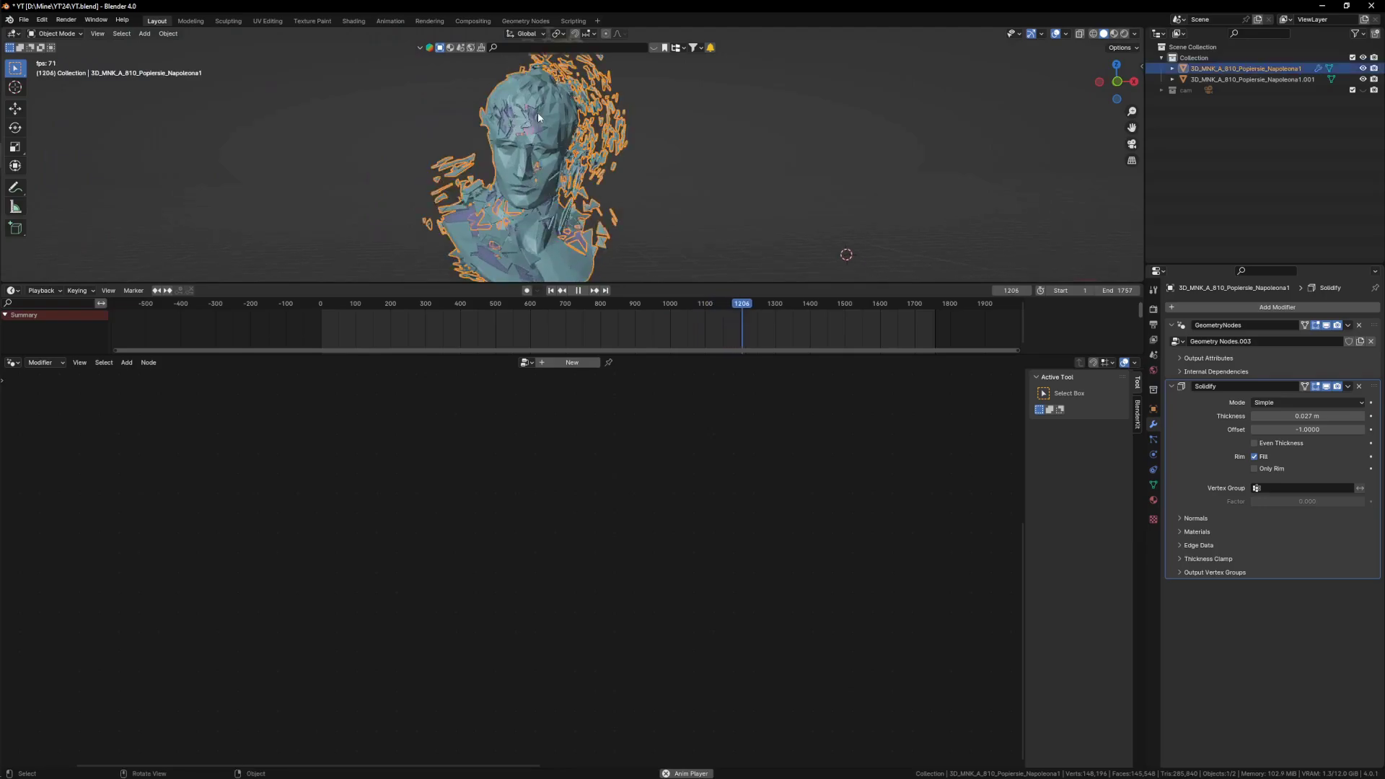
{"action": "left_click", "coordinate": [1195, 358]}
{"action": "scroll", "coordinate": [767, 500], "scroll_direction": "down", "scroll_amount": 5}
{"action": "middle_click_drag", "start_coordinate": [866, 552], "coordinate": [627, 560]}
{"action": "scroll", "coordinate": [722, 570], "scroll_direction": "up", "scroll_amount": 8}
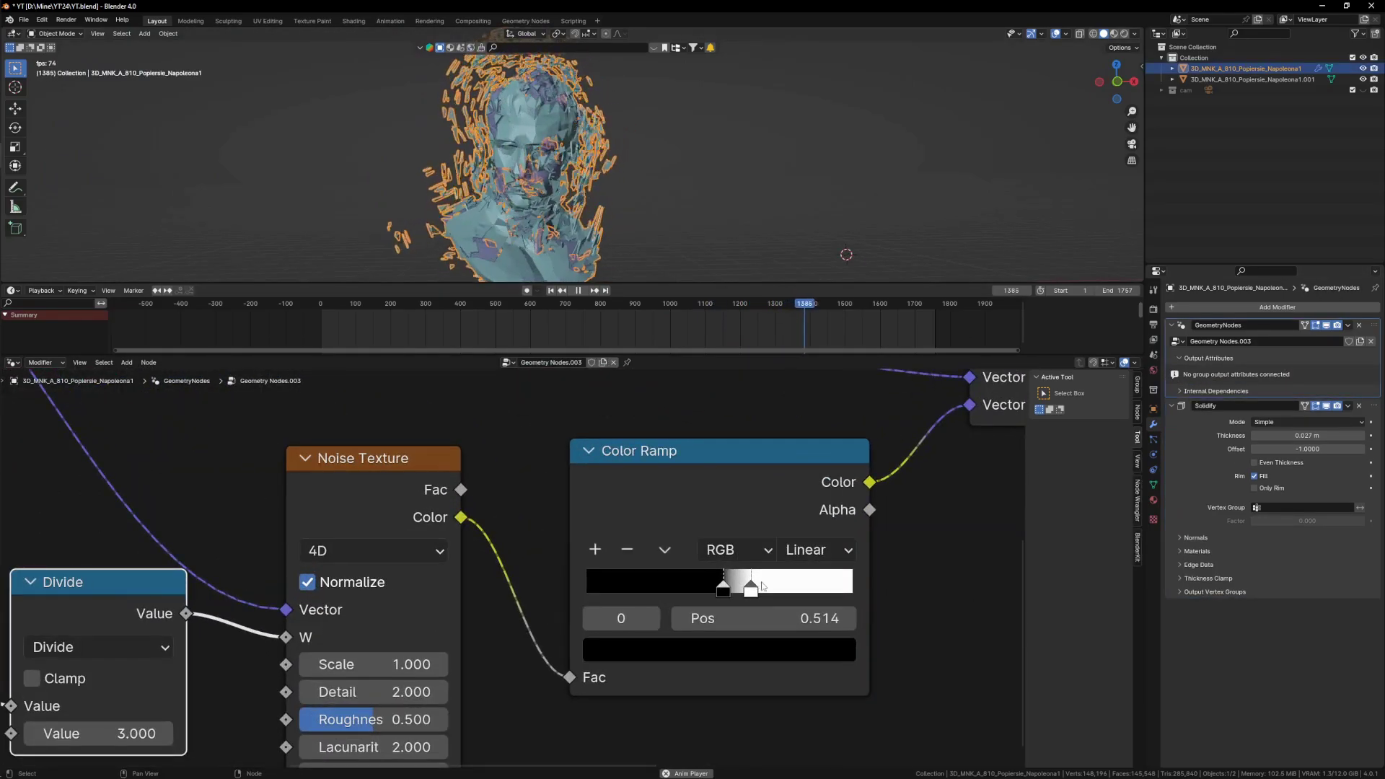
{"action": "left_click_drag", "start_coordinate": [758, 586], "coordinate": [708, 592]}
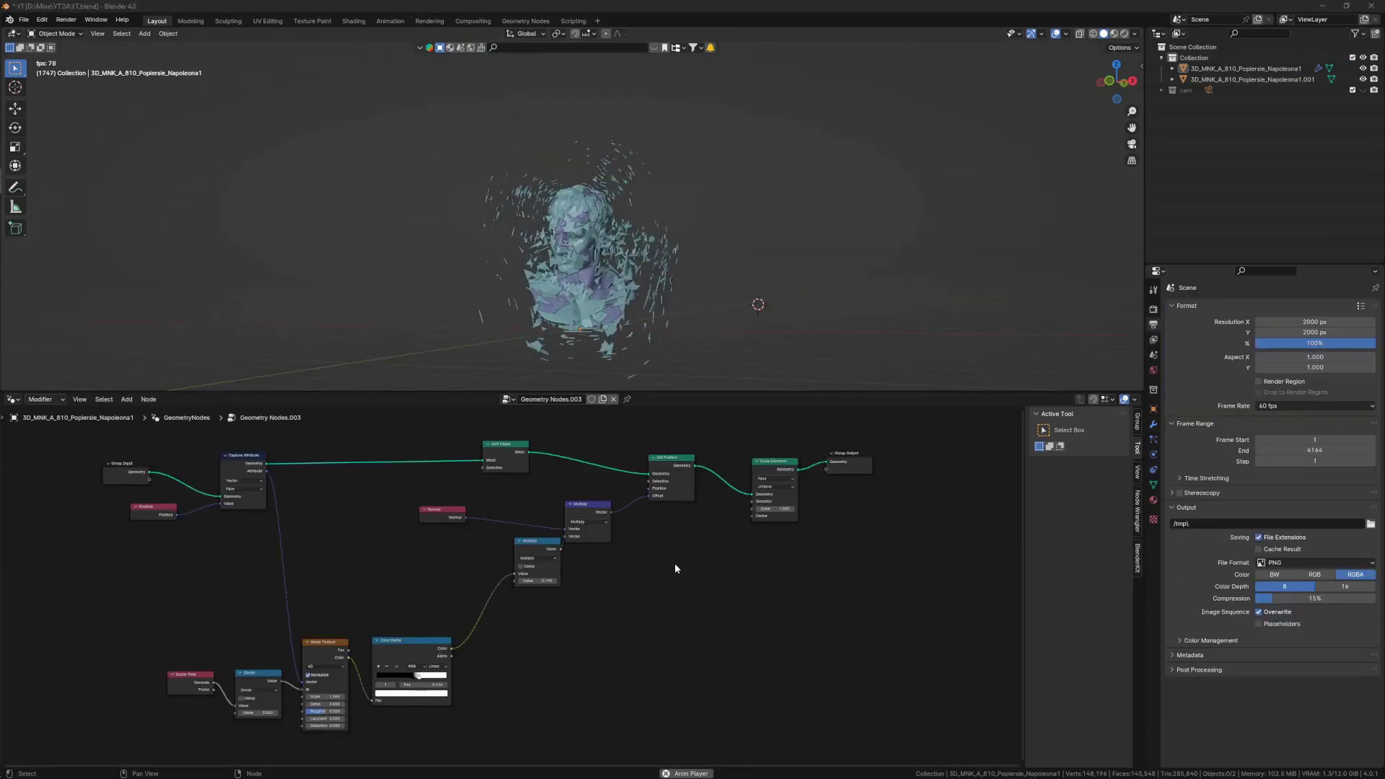
- Move the Scale Elements node slightly lower in the node tree
{"action": "scroll", "coordinate": [795, 521], "scroll_direction": "up", "scroll_amount": 3}
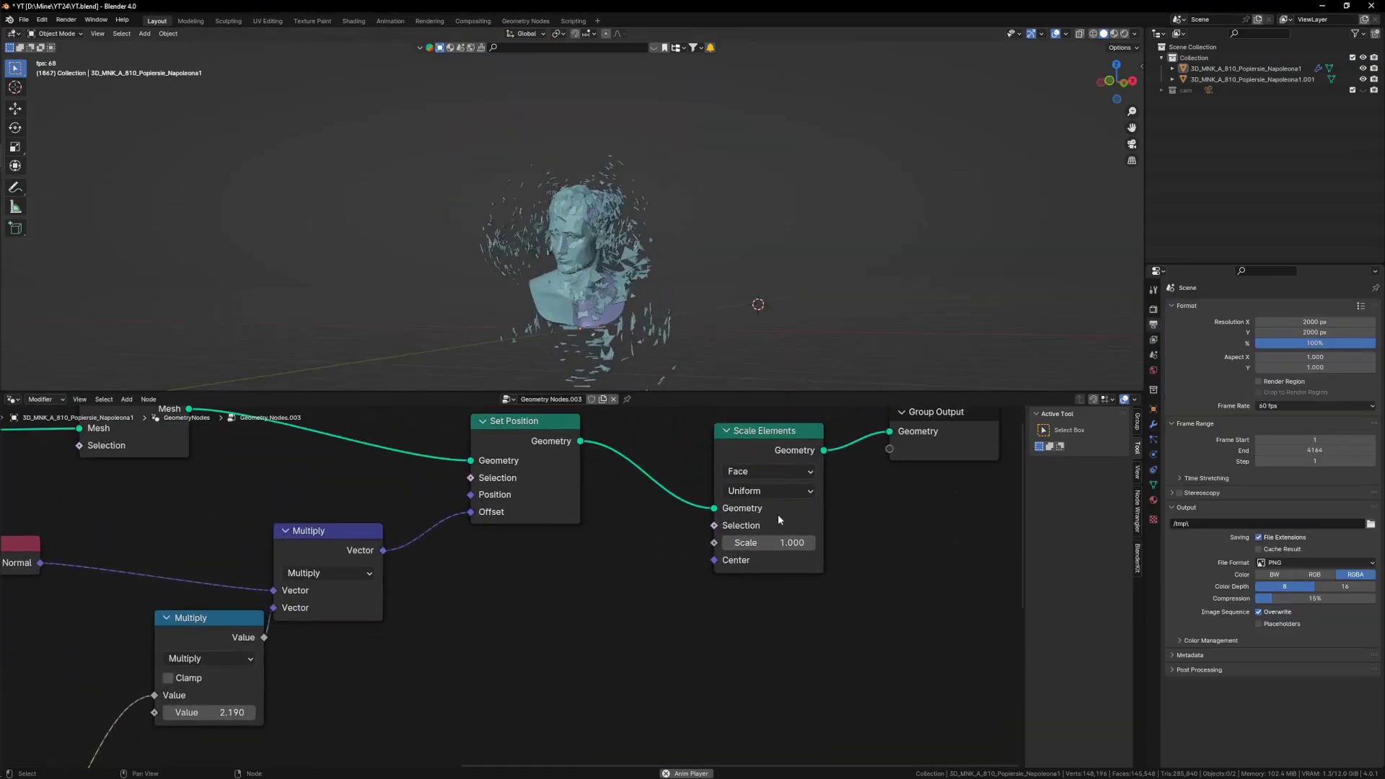
{"action": "left_click_drag", "start_coordinate": [766, 450], "coordinate": [760, 497]}
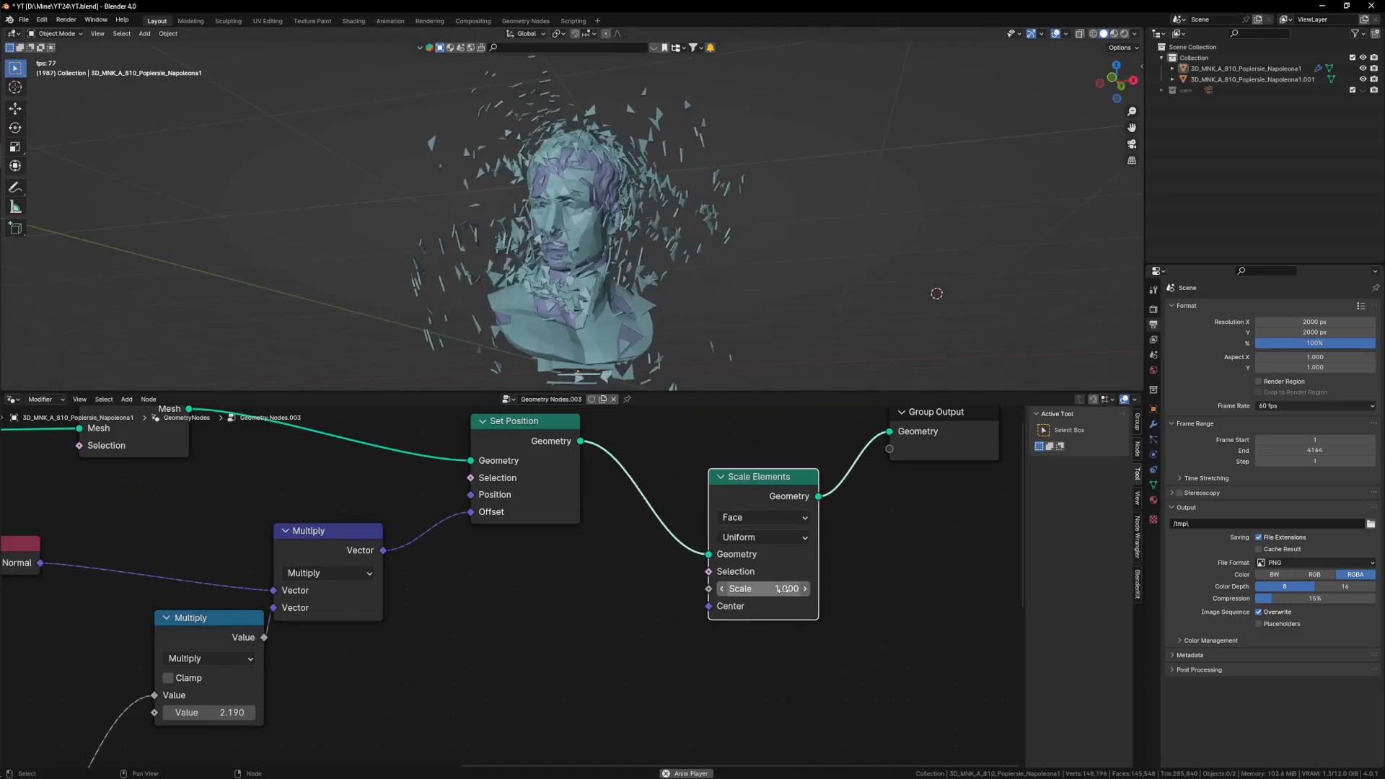
- Try shrinking the faces to a Scale of 0.02 and enlarging them in Scale Elements, and cancel the change
{"action": "left_click_drag", "start_coordinate": [785, 588], "coordinate": [736, 589]}
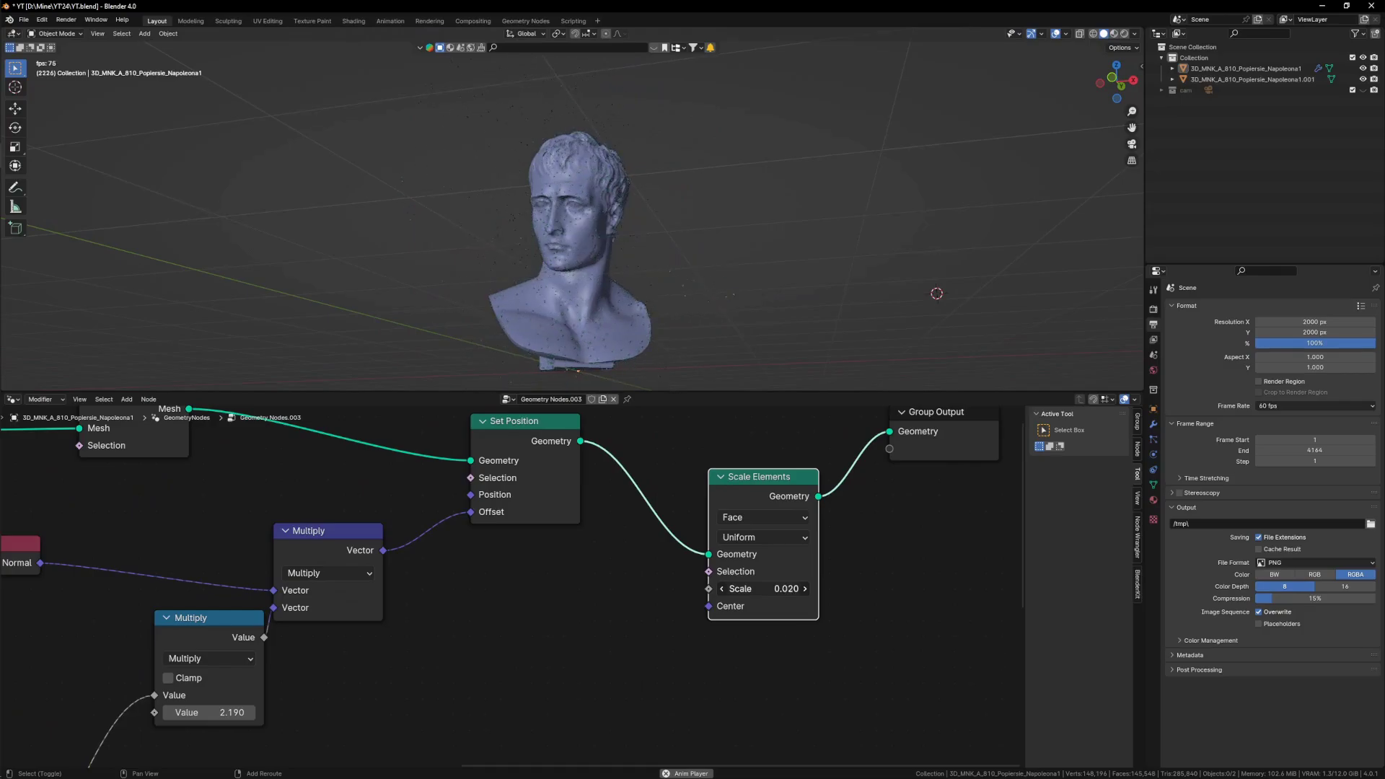
{"action": "left_click_drag", "start_coordinate": [736, 589], "coordinate": [1025, 589]}
{"action": "right_click", "coordinate": [785, 589]}
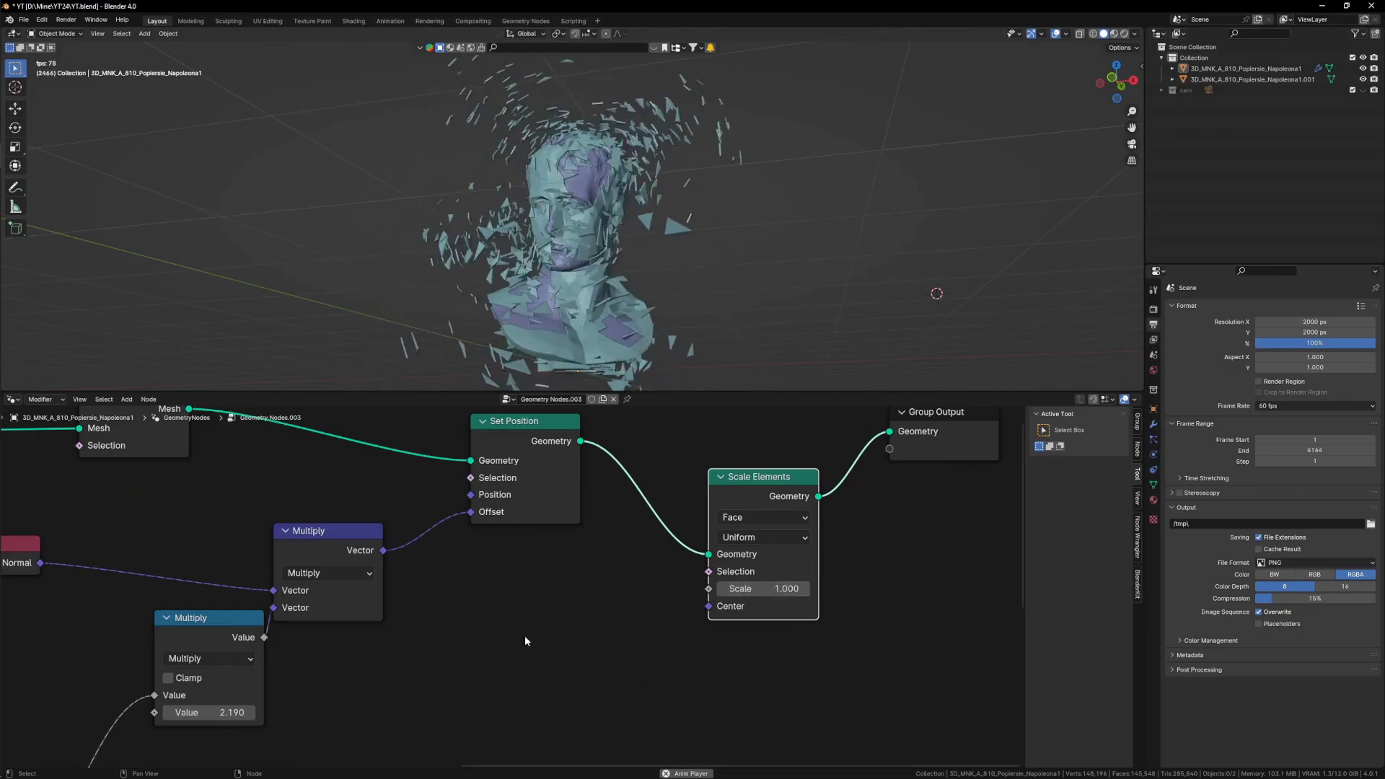
- Add a Float Curve node below Scale Elements and connect its Value output to the Scale input of Scale Elements
{"action": "scroll", "coordinate": [642, 711], "scroll_direction": "down", "scroll_amount": 5}
{"action": "middle_click_drag", "start_coordinate": [642, 711], "coordinate": [730, 573]}
{"action": "key", "text": "shift+a"}
{"action": "left_click", "coordinate": [645, 556]}
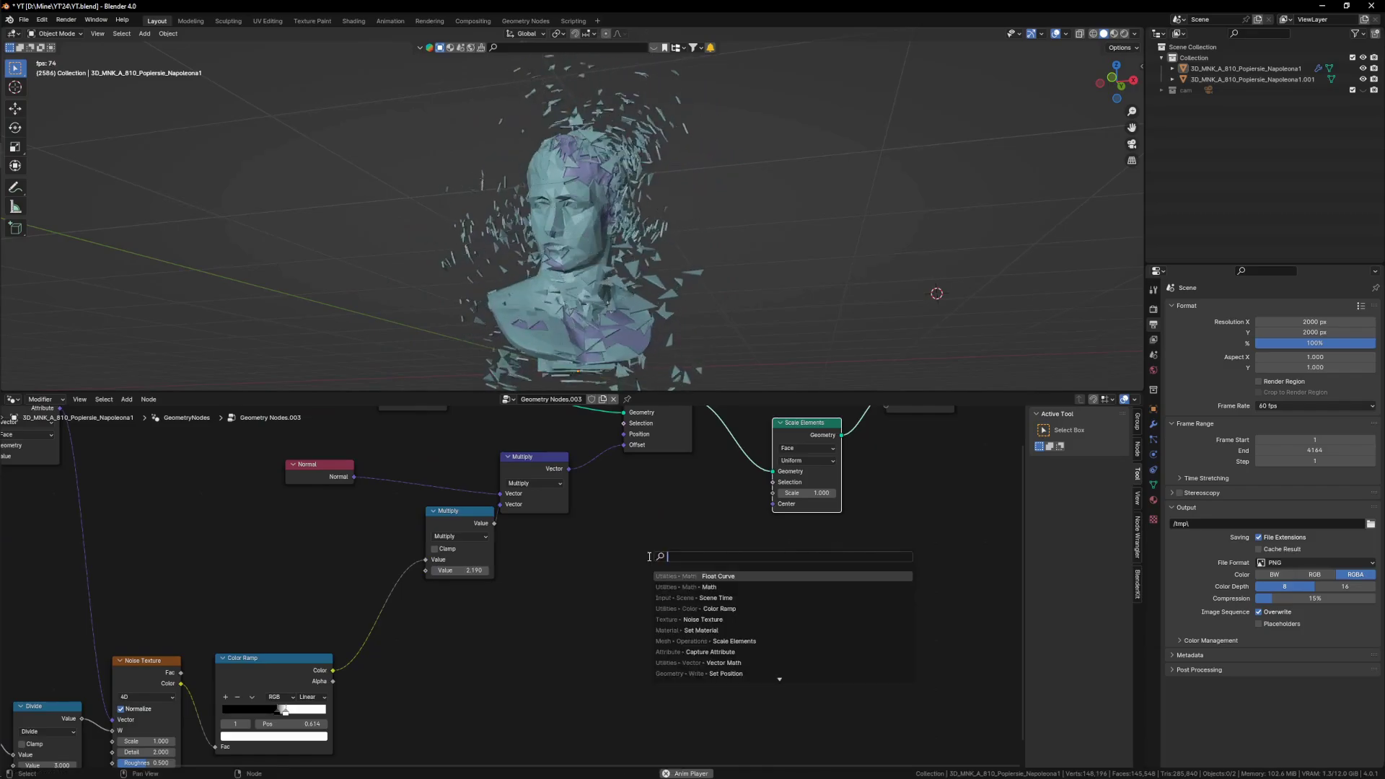
{"action": "type", "text": "flo"}
{"action": "key", "text": "Return"}
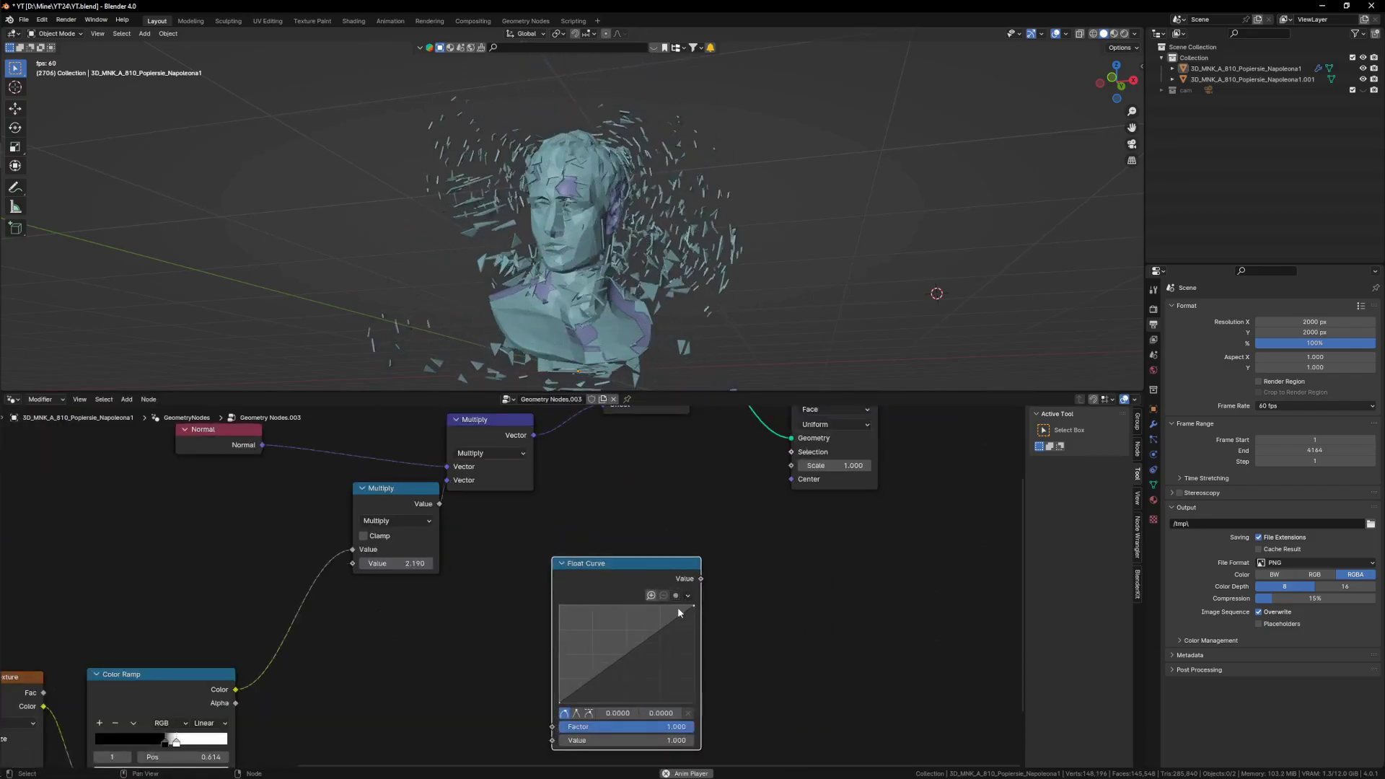
{"action": "scroll", "coordinate": [632, 715], "scroll_direction": "up", "scroll_amount": 2}
{"action": "scroll", "coordinate": [625, 650], "scroll_direction": "down", "scroll_amount": 2}
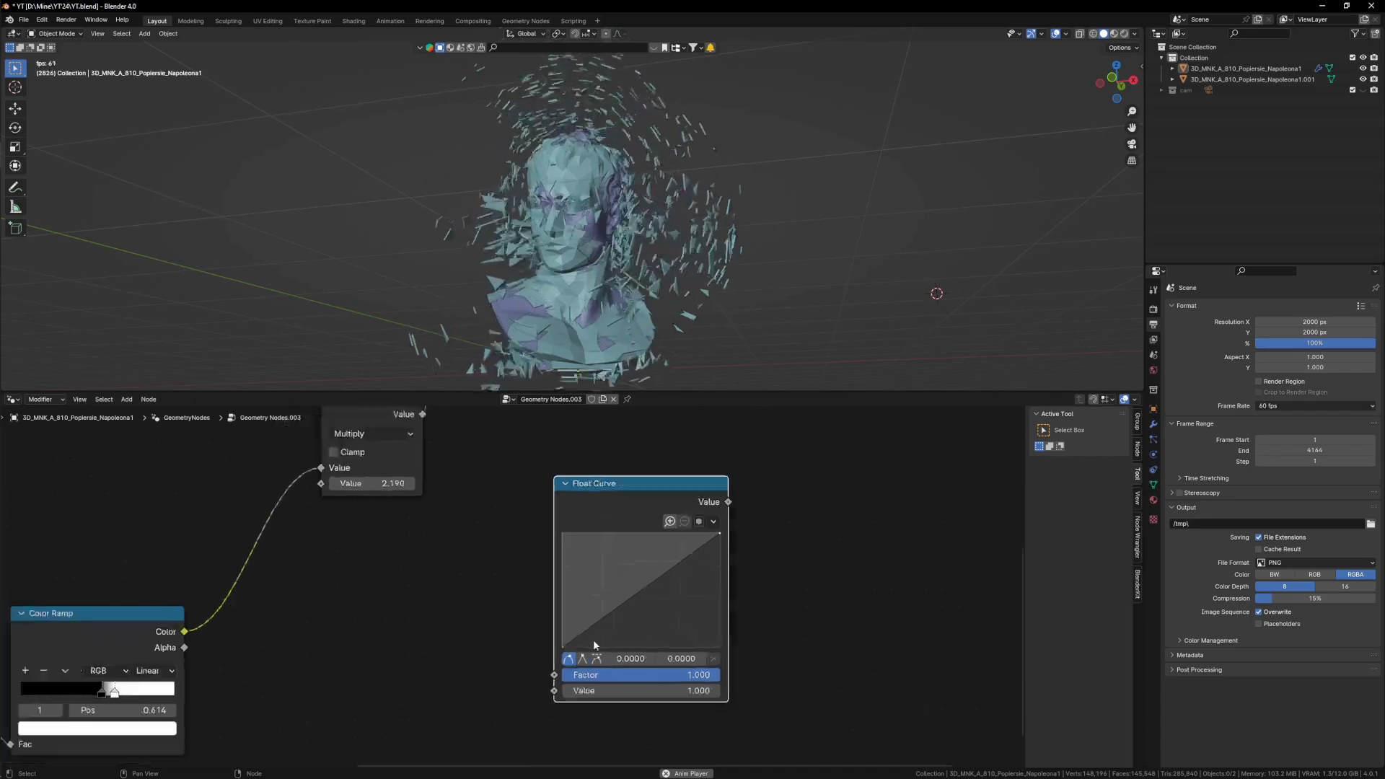
{"action": "scroll", "coordinate": [635, 621], "scroll_direction": "up", "scroll_amount": 3}
{"action": "left_click_drag", "start_coordinate": [609, 637], "coordinate": [611, 626]}
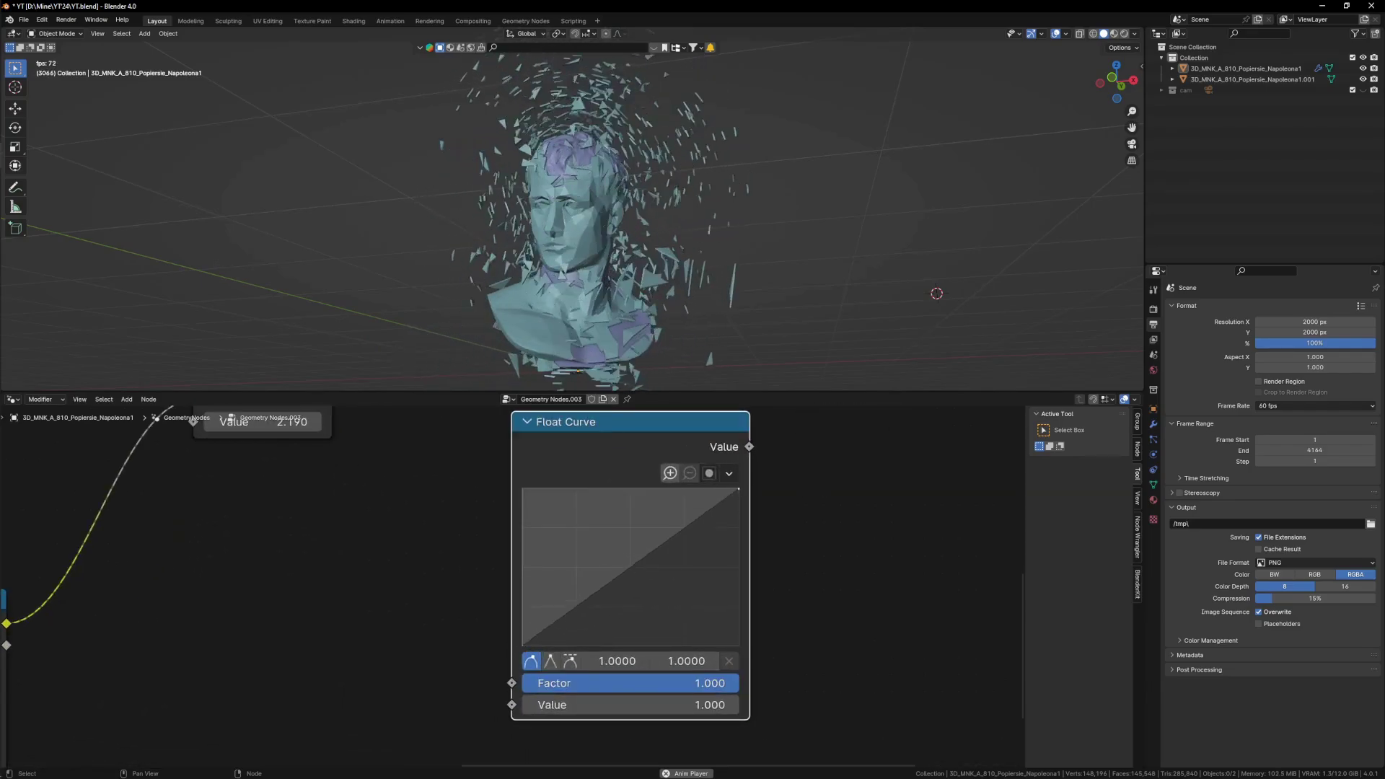
{"action": "scroll", "coordinate": [715, 578], "scroll_direction": "down", "scroll_amount": 3}
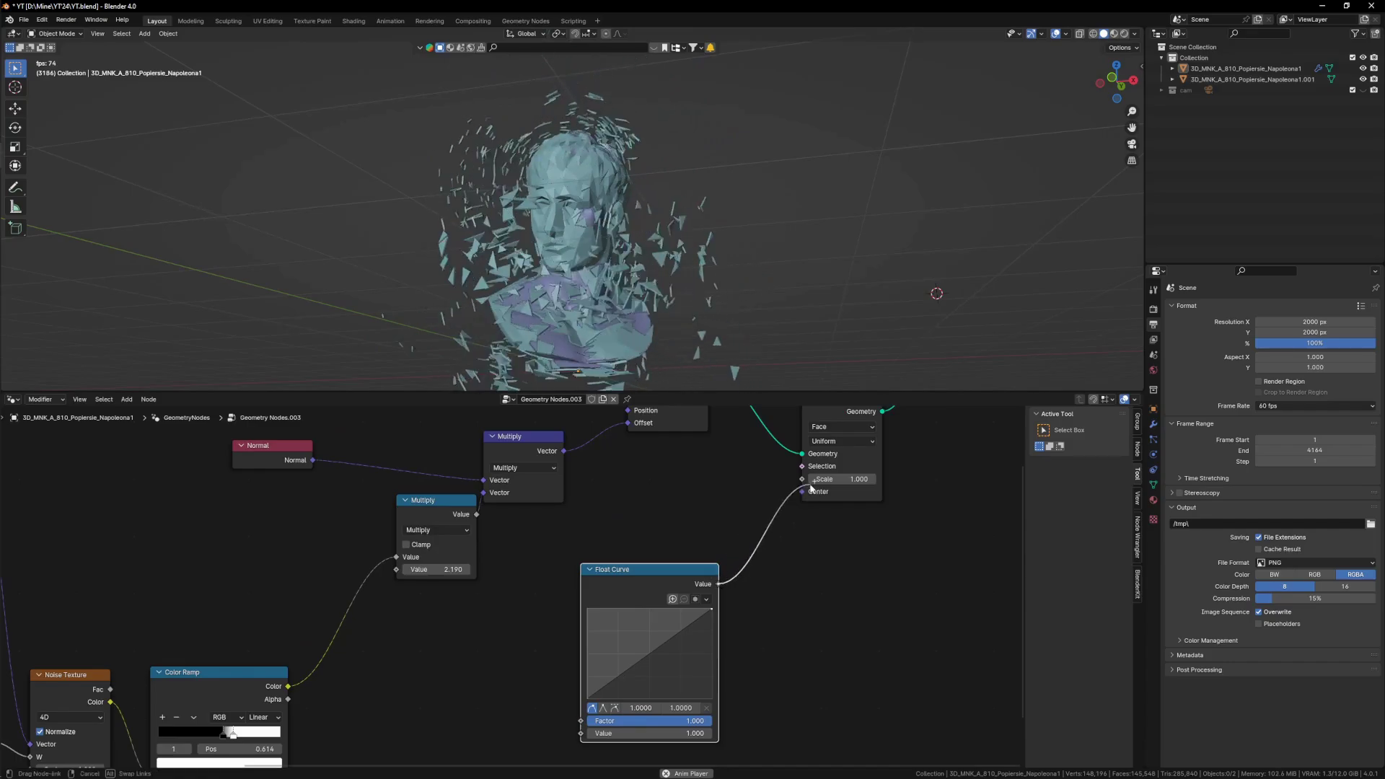
- Try lowering the Float Curve's end point to 0, then return it to 1
{"action": "scroll", "coordinate": [635, 624], "scroll_direction": "up", "scroll_amount": 2}
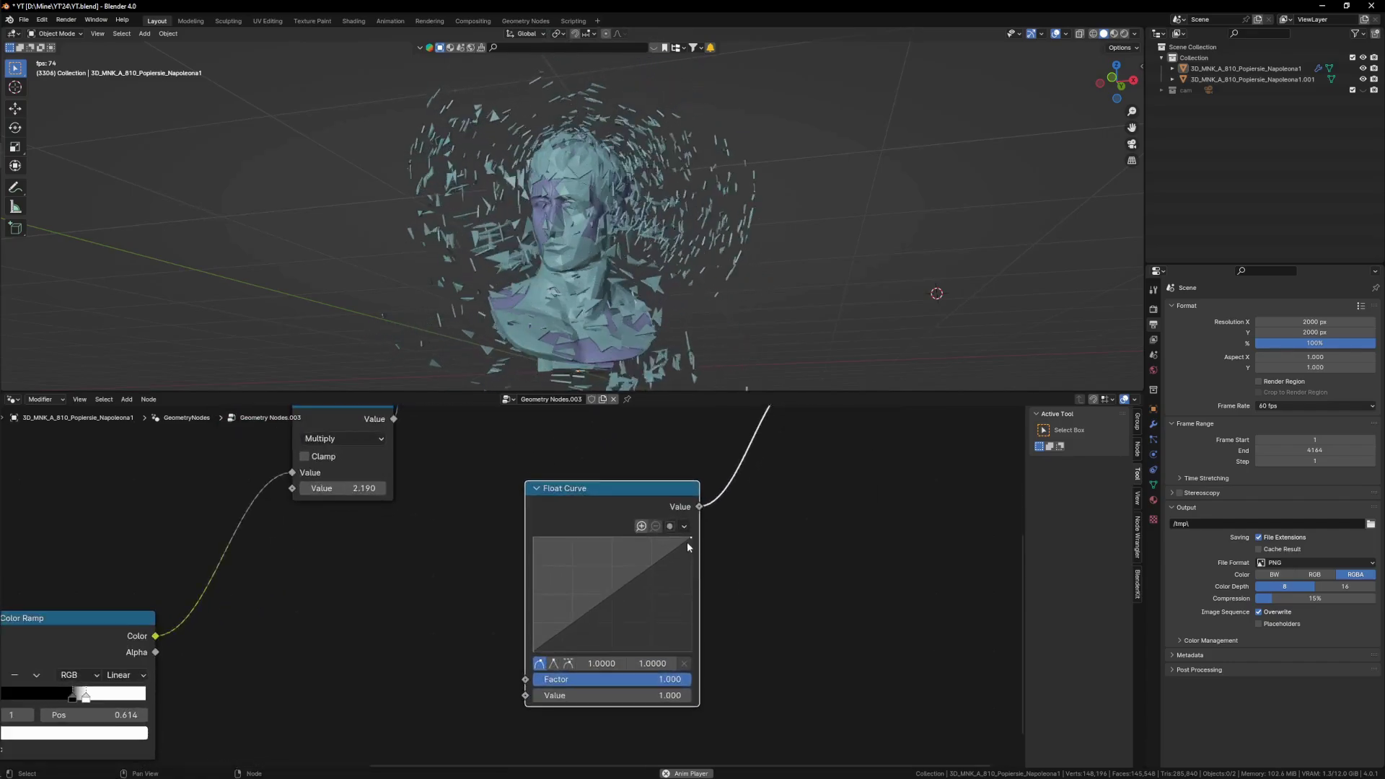
{"action": "left_click_drag", "start_coordinate": [690, 529], "coordinate": [690, 640]}
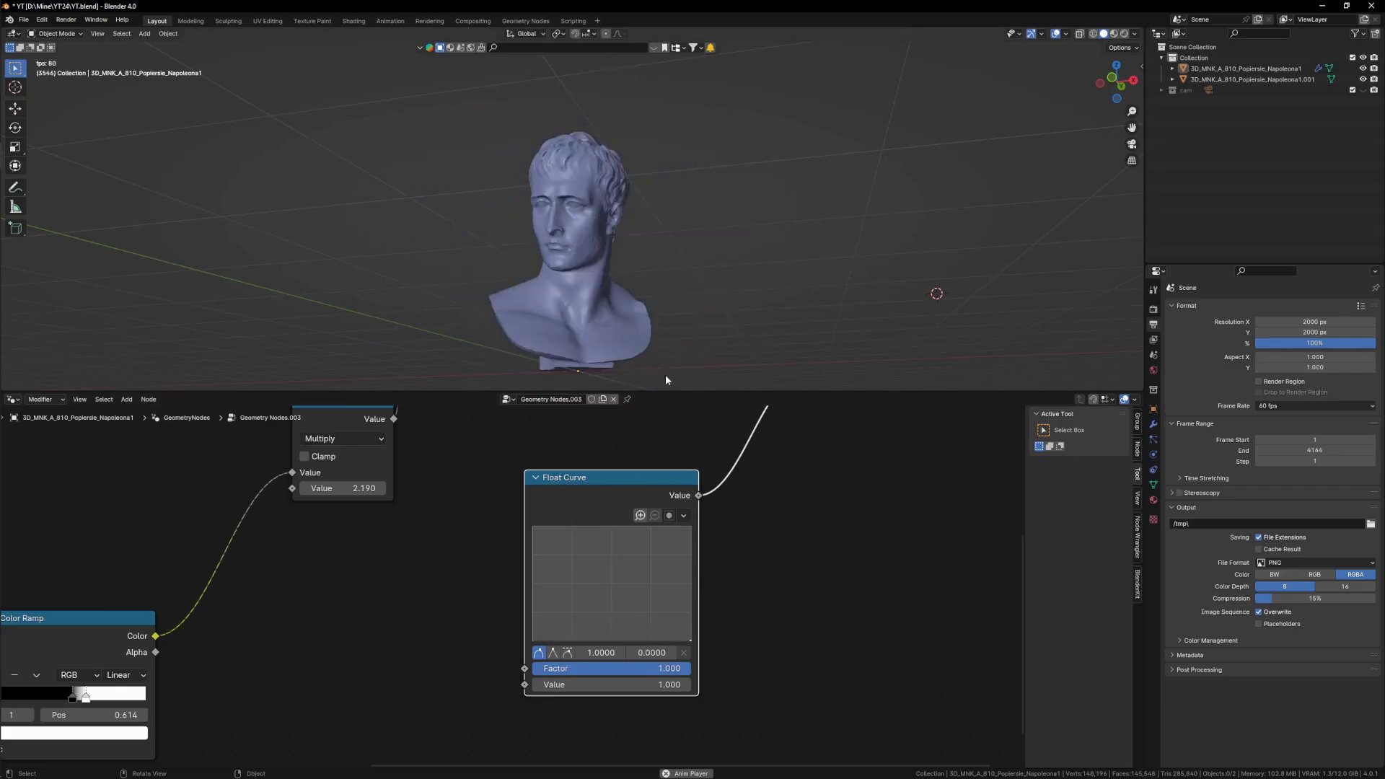
{"action": "left_click_drag", "start_coordinate": [691, 531], "coordinate": [690, 525]}
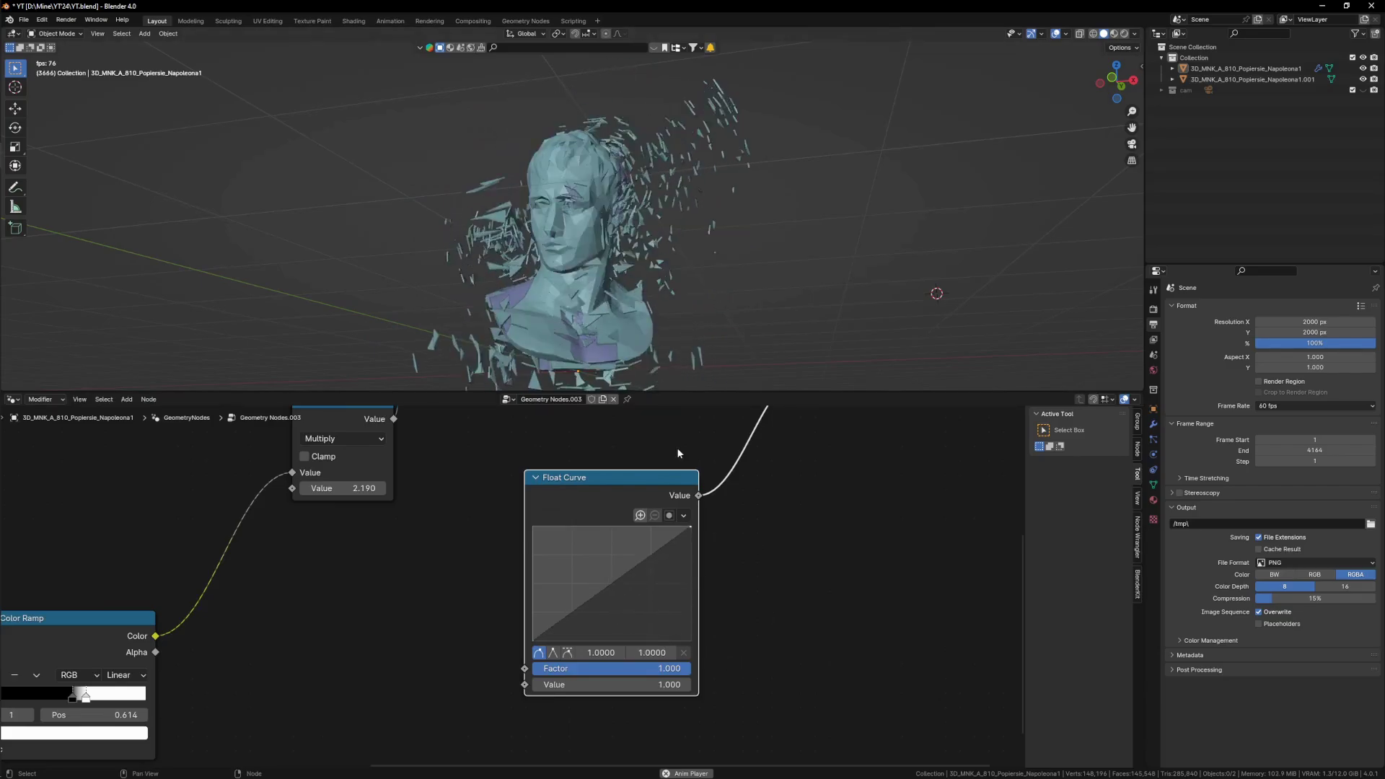
{"action": "scroll", "coordinate": [699, 643], "scroll_direction": "down", "scroll_amount": 8}
{"action": "middle_click_drag", "start_coordinate": [484, 633], "coordinate": [534, 641]}
{"action": "scroll", "coordinate": [534, 646], "scroll_direction": "up", "scroll_amount": 2}
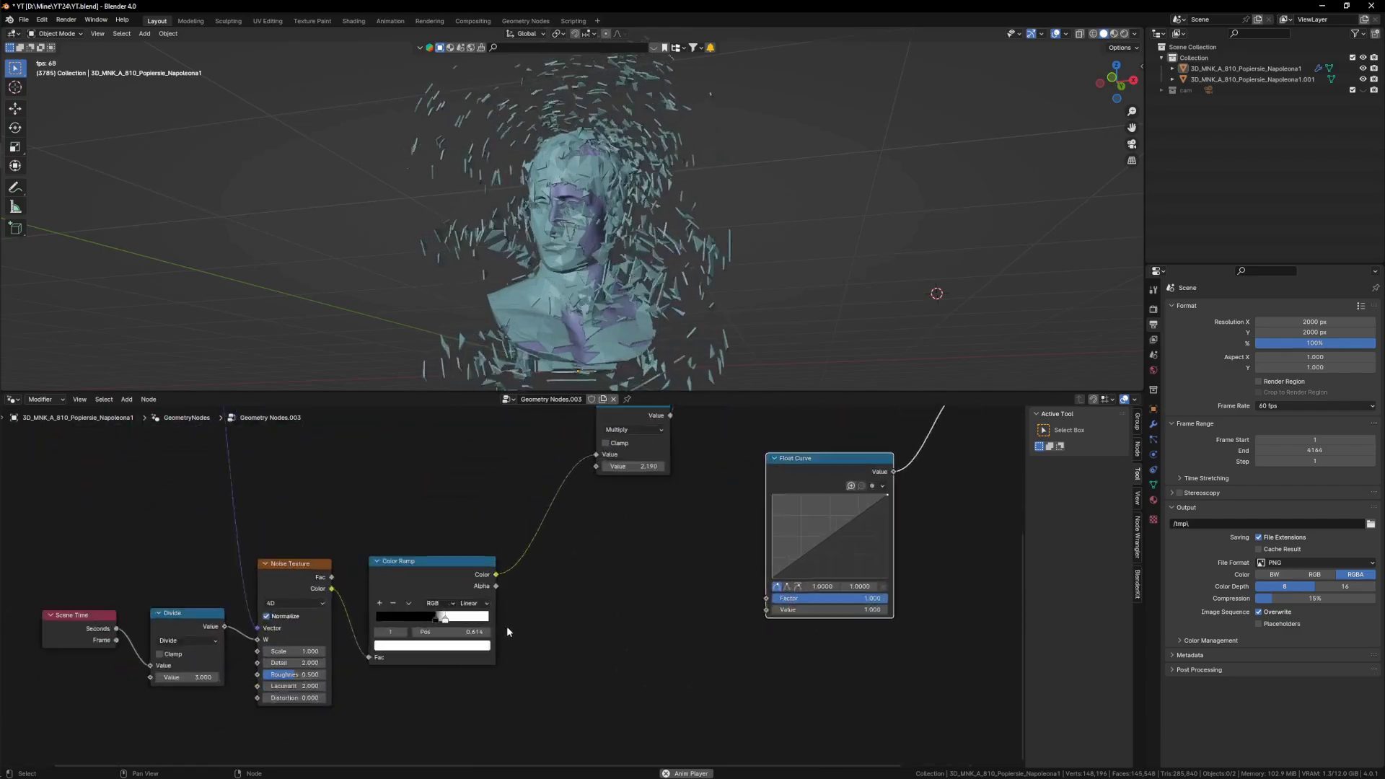
{"action": "left_click_drag", "start_coordinate": [495, 571], "coordinate": [660, 575]}
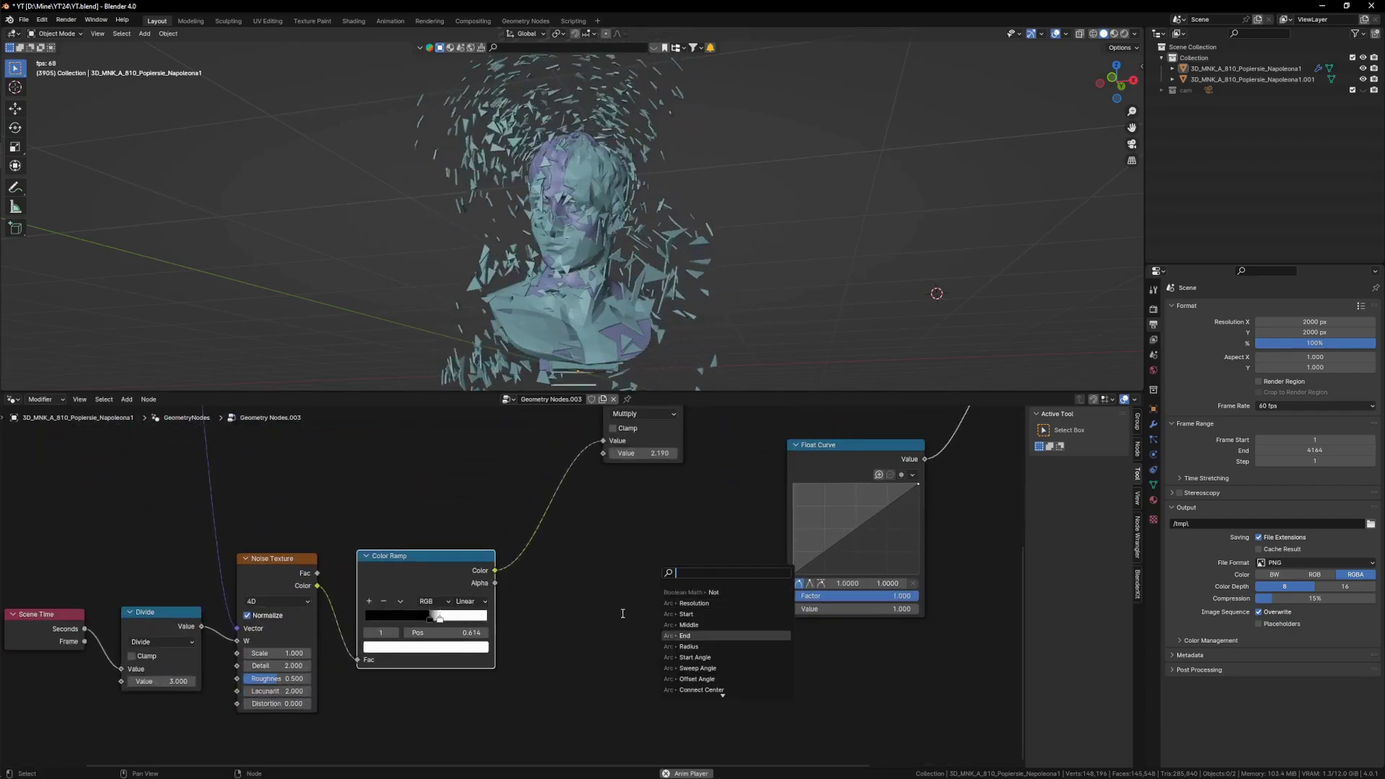
{"action": "middle_click_drag", "start_coordinate": [621, 612], "coordinate": [688, 567]}
{"action": "scroll", "coordinate": [743, 613], "scroll_direction": "down", "scroll_amount": 4}
{"action": "left_click_drag", "start_coordinate": [733, 702], "coordinate": [261, 572]}
{"action": "key", "text": "g"}
{"action": "left_click", "coordinate": [263, 577]}
{"action": "left_click", "coordinate": [571, 551]}
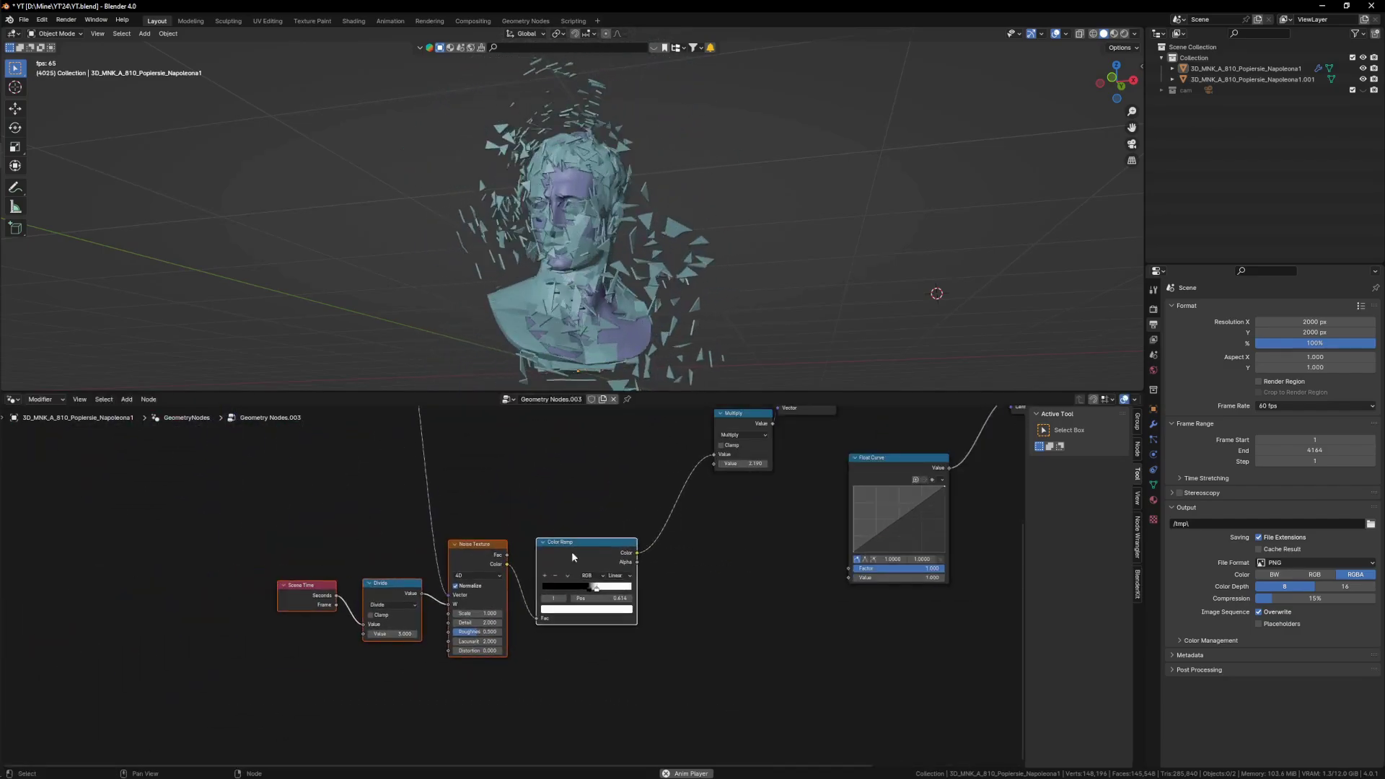
- Connect the Color Ramp's Color output to the Float Curve's Value input
{"action": "middle_click_drag", "start_coordinate": [706, 525], "coordinate": [531, 543]}
{"action": "scroll", "coordinate": [527, 547], "scroll_direction": "up", "scroll_amount": 6}
{"action": "left_click_drag", "start_coordinate": [426, 582], "coordinate": [787, 634]}
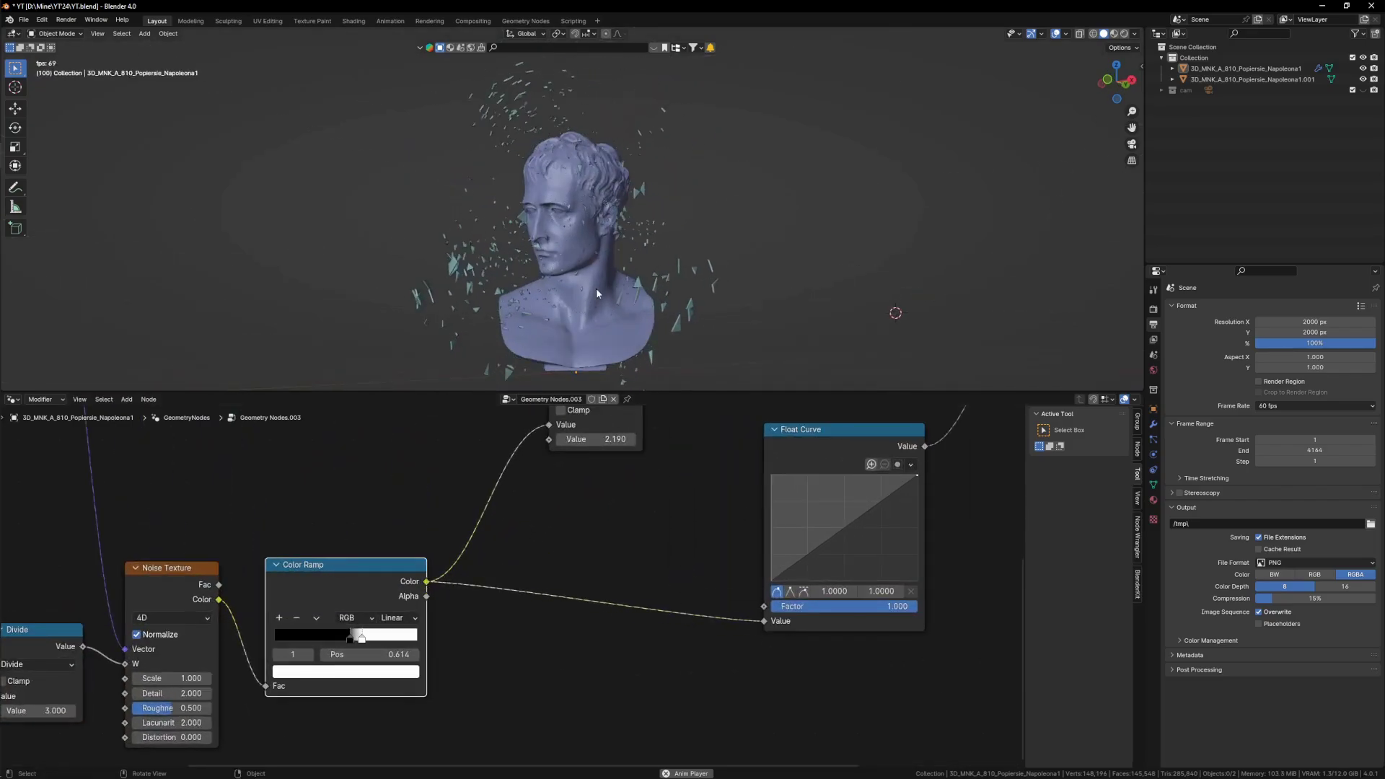
- Pause the animation and invert the Float Curve so it runs from 1 at its start point to 0 at its end point
{"action": "scroll", "coordinate": [577, 208], "scroll_direction": "up", "scroll_amount": 6}
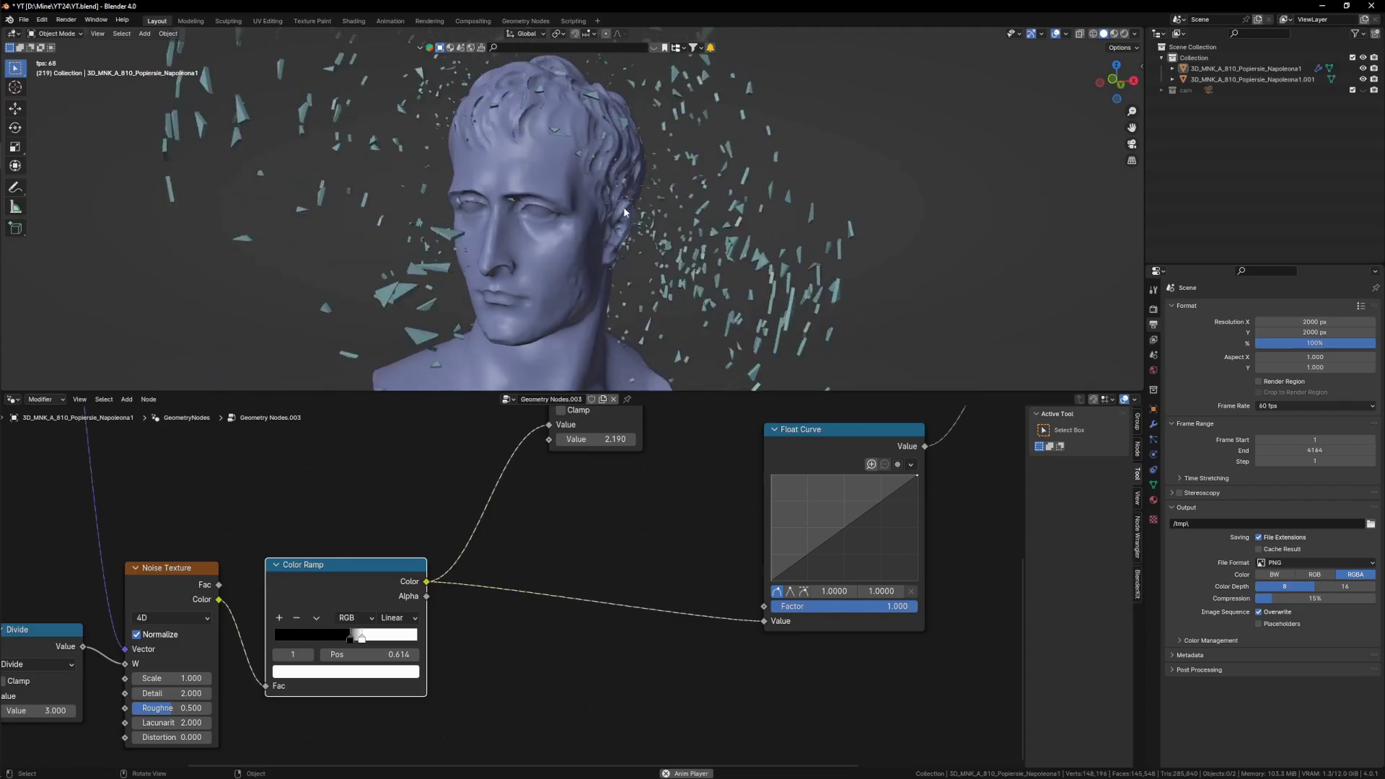
{"action": "scroll", "coordinate": [786, 299], "scroll_direction": "down", "scroll_amount": 2}
{"action": "middle_click_drag", "start_coordinate": [625, 236], "coordinate": [660, 247]}
{"action": "scroll", "coordinate": [659, 246], "scroll_direction": "up", "scroll_amount": 3}
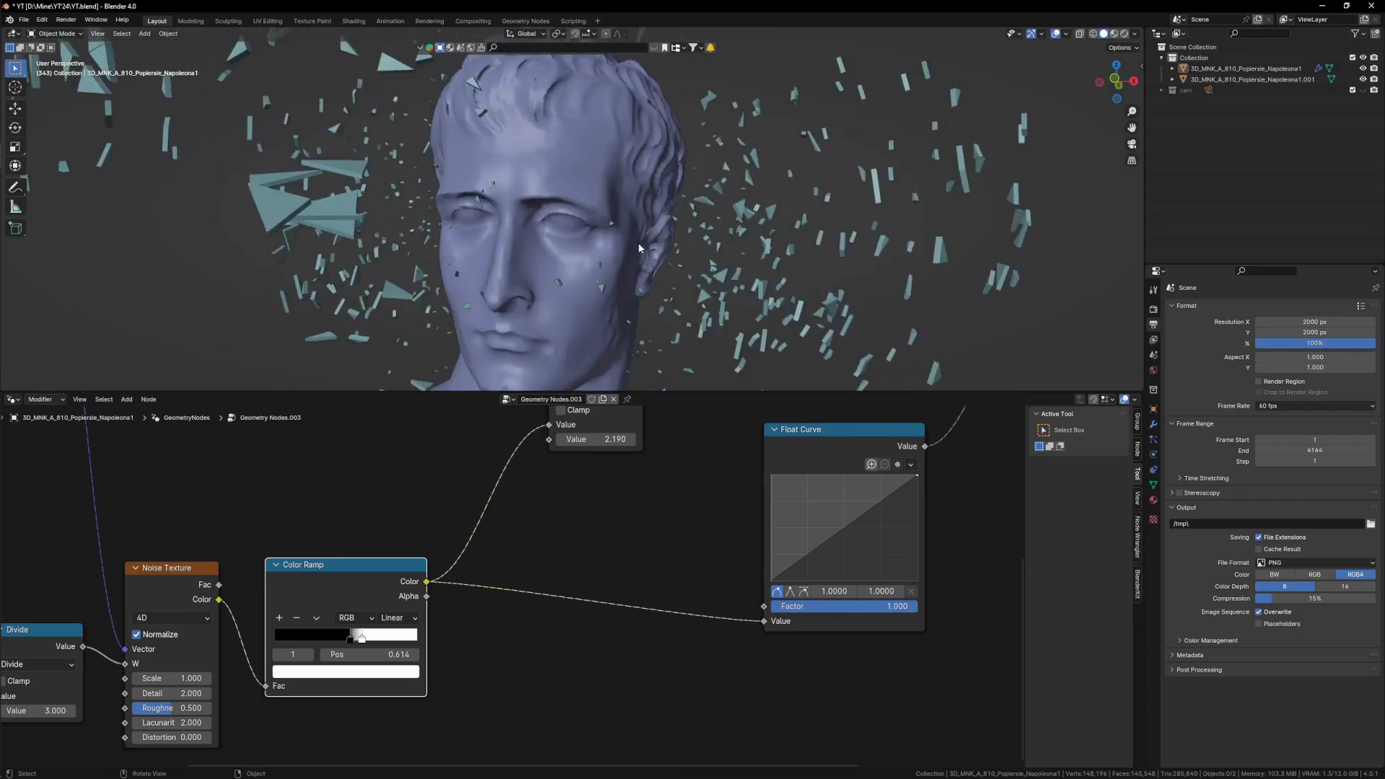
{"action": "scroll", "coordinate": [638, 247], "scroll_direction": "down", "scroll_amount": 3}
{"action": "scroll", "coordinate": [854, 558], "scroll_direction": "up", "scroll_amount": 3}
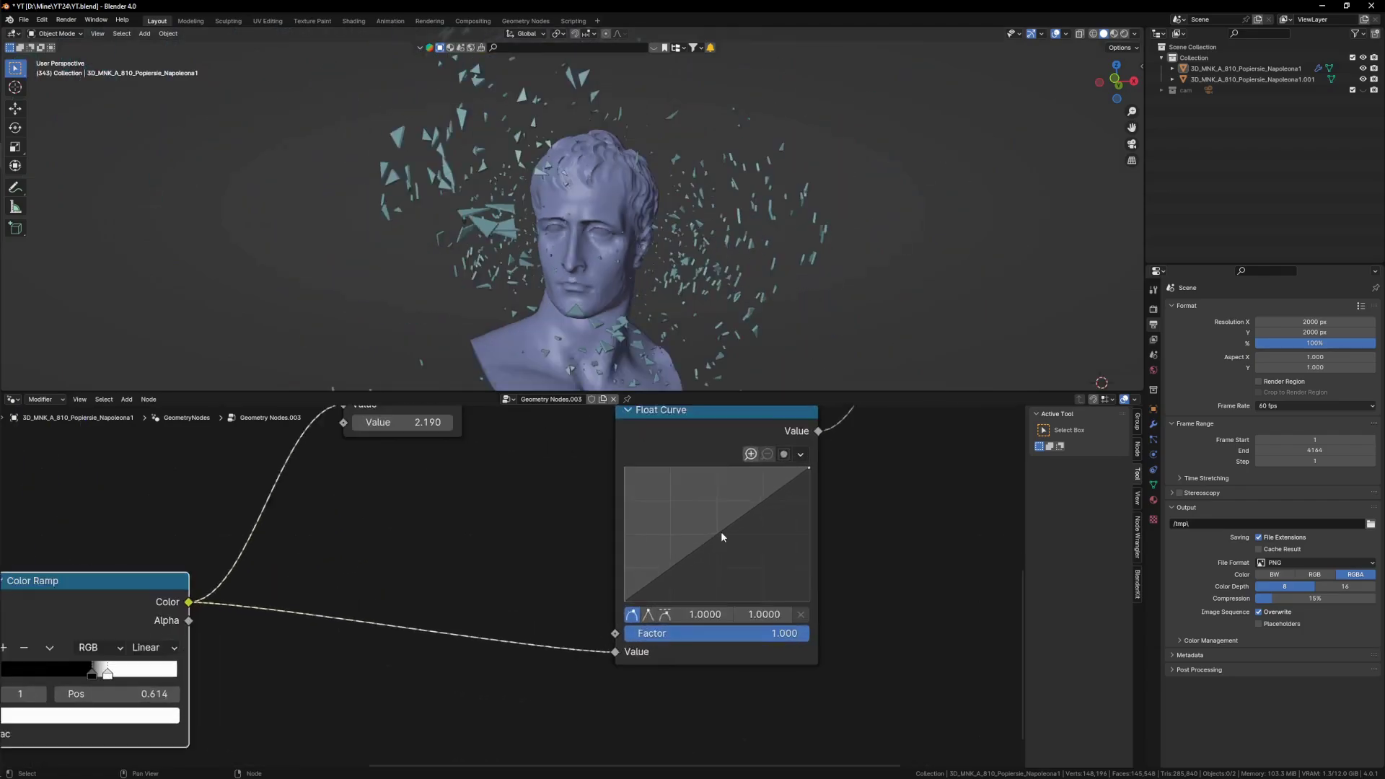
{"action": "left_click_drag", "start_coordinate": [625, 610], "coordinate": [615, 600]}
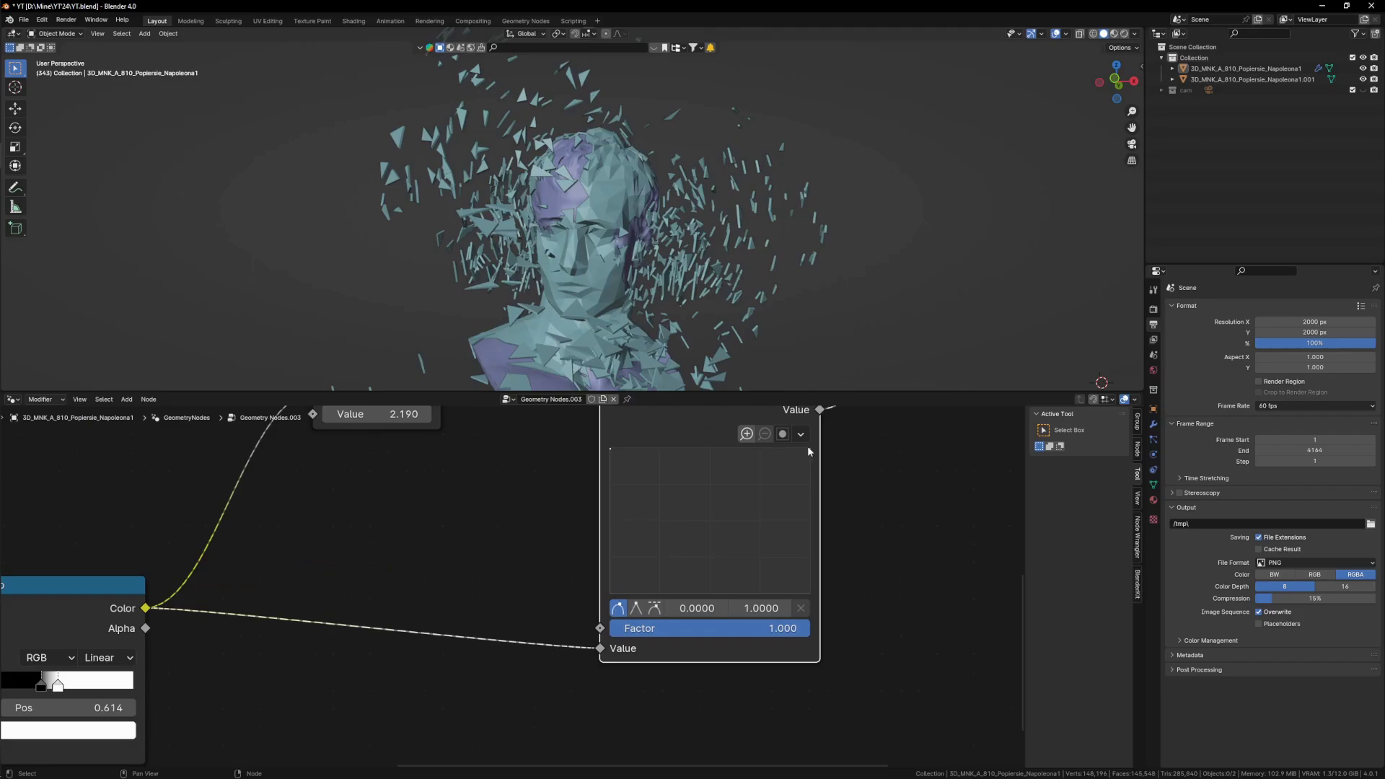
{"action": "left_click_drag", "start_coordinate": [808, 446], "coordinate": [777, 606]}
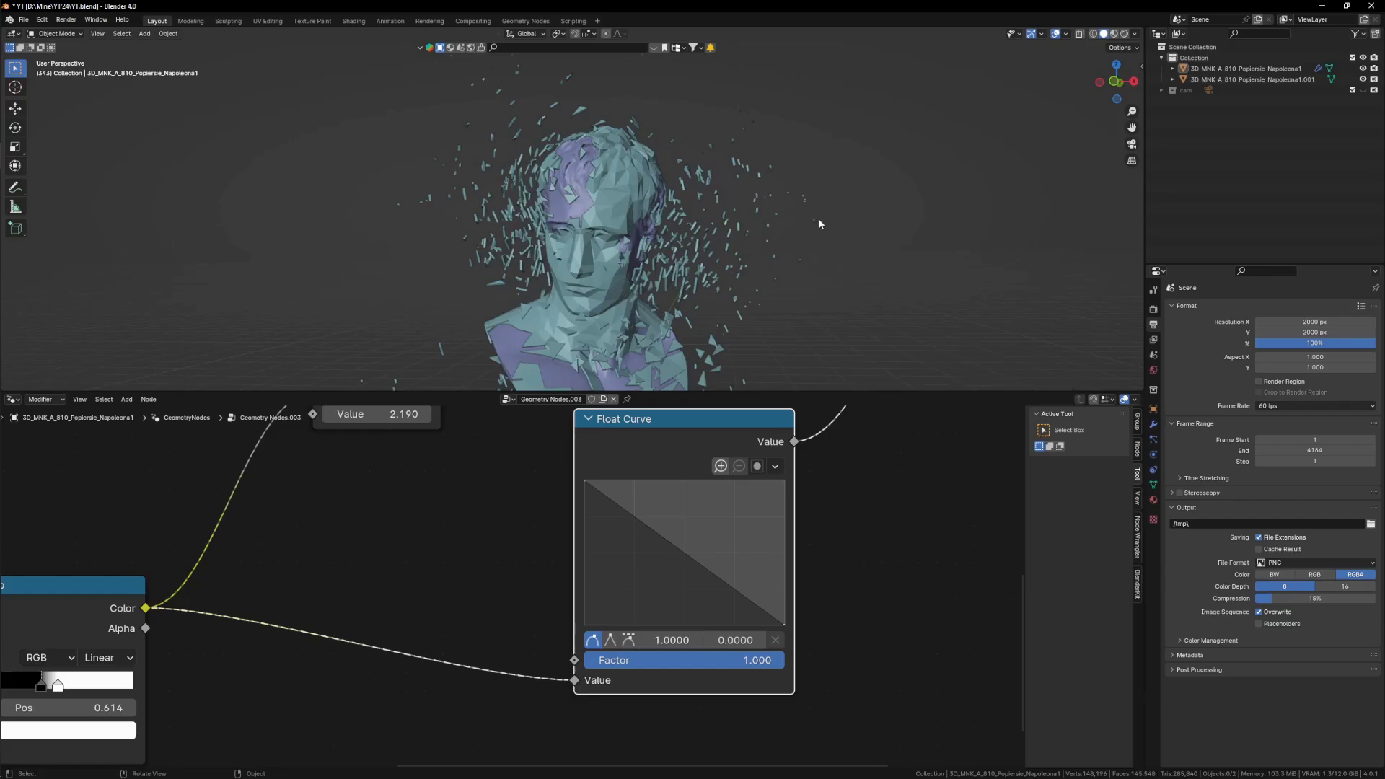
- Resume the animation and move the Float Curve node farther from the Color Ramp to make room between them
{"action": "scroll", "coordinate": [622, 235], "scroll_direction": "up", "scroll_amount": 2}
{"action": "scroll", "coordinate": [613, 594], "scroll_direction": "down", "scroll_amount": 6}
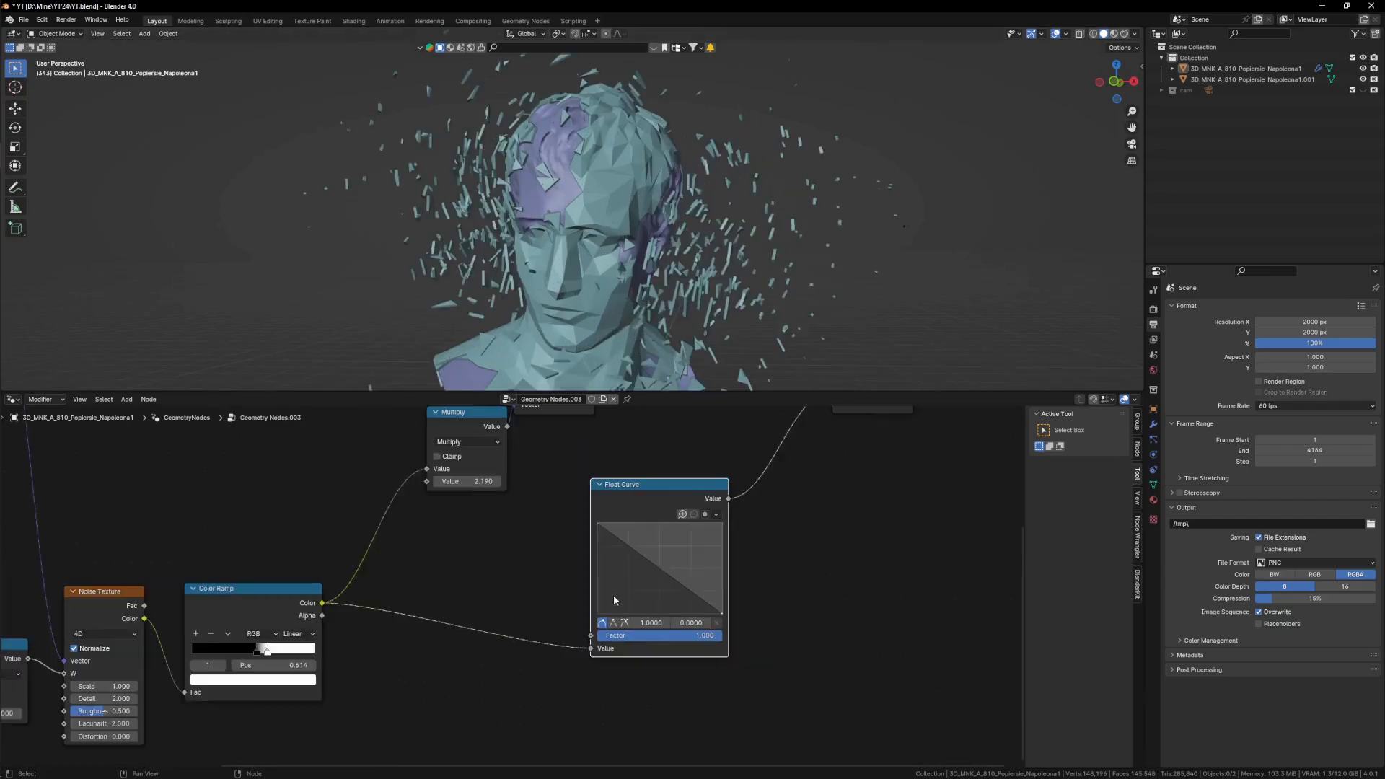
{"action": "key", "text": "space"}
{"action": "mouse_move", "coordinate": [631, 308]}
{"action": "middle_mouse_down"}
{"action": "mouse_move", "coordinate": [648, 303]}
{"action": "mouse_move", "coordinate": [626, 304]}
{"action": "middle_mouse_up"}
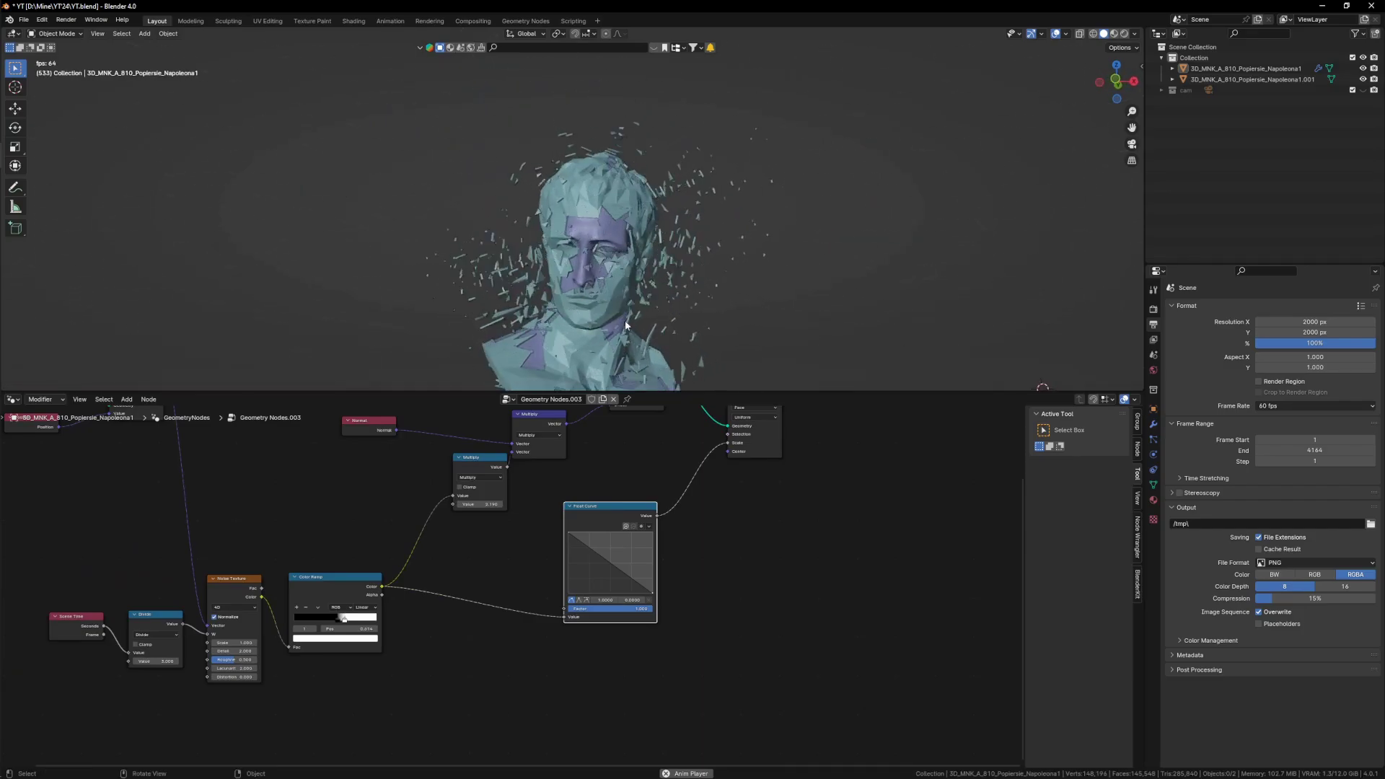
{"action": "middle_click_drag", "start_coordinate": [510, 591], "coordinate": [563, 584]}
{"action": "scroll", "coordinate": [563, 584], "scroll_direction": "up", "scroll_amount": 2}
{"action": "left_click_drag", "start_coordinate": [662, 484], "coordinate": [725, 511]}
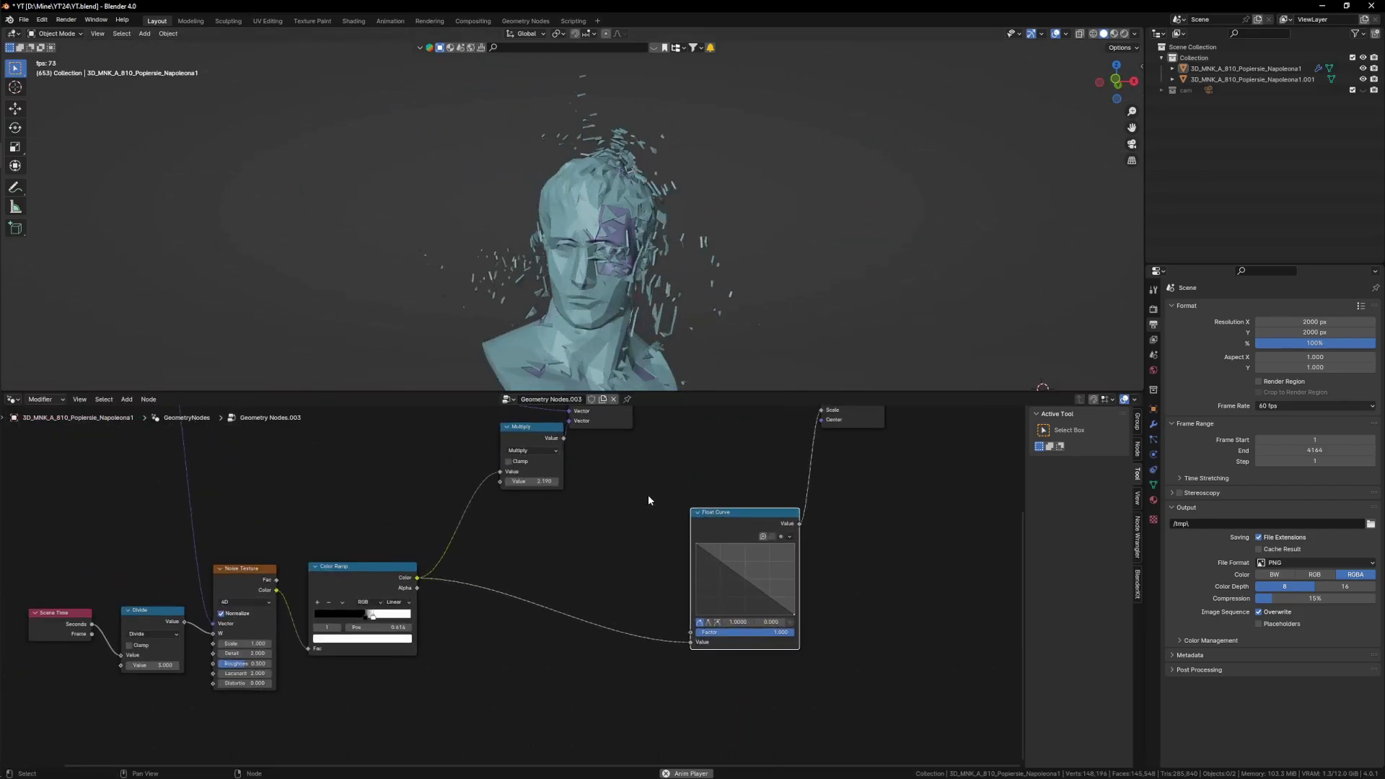
- Insert a Math node set to Multiply between the Color Ramp's Color output and the Float Curve's Value input
{"action": "key", "text": "shift+a"}
{"action": "left_click", "coordinate": [648, 495]}
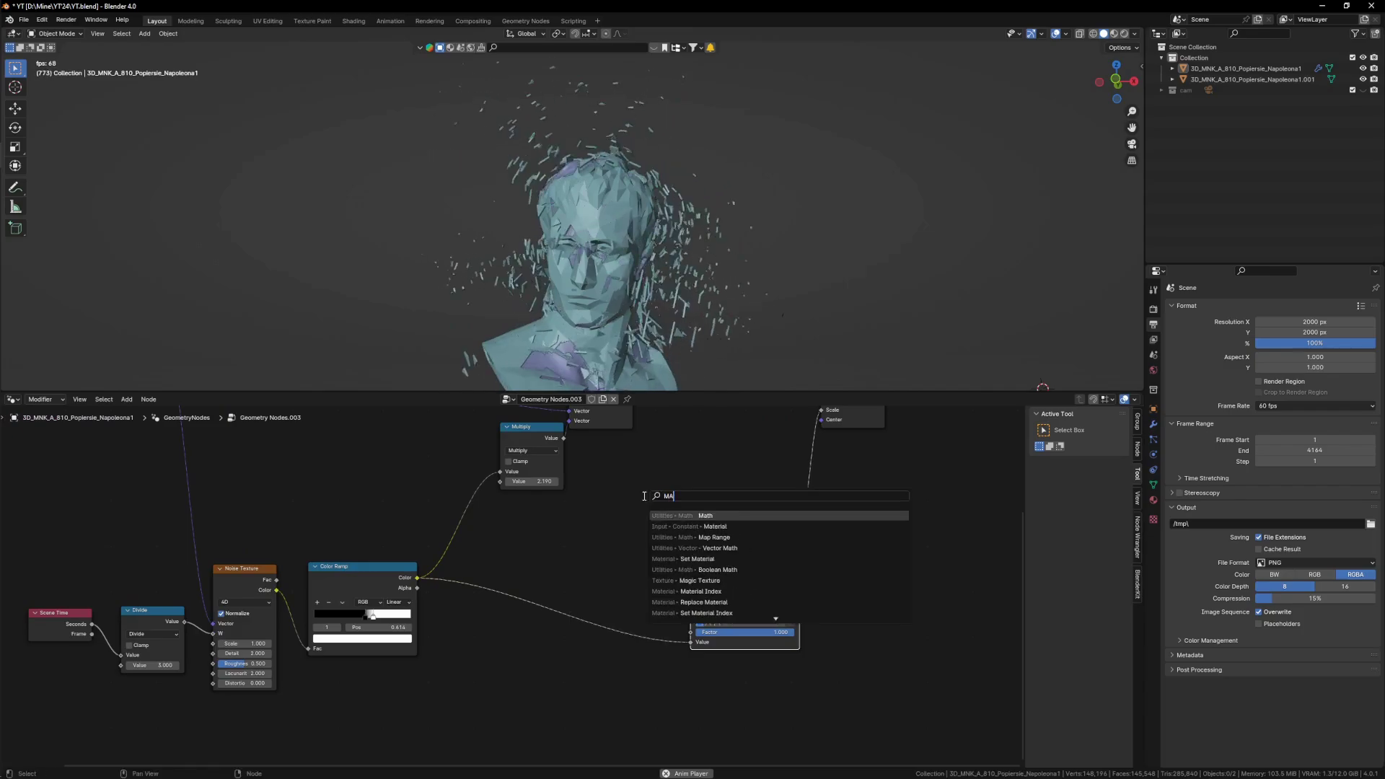
{"action": "type", "text": "add"}
{"action": "key", "text": "Return"}
{"action": "left_click", "coordinate": [600, 495]}
{"action": "scroll", "coordinate": [633, 555], "scroll_direction": "up", "scroll_amount": 2}
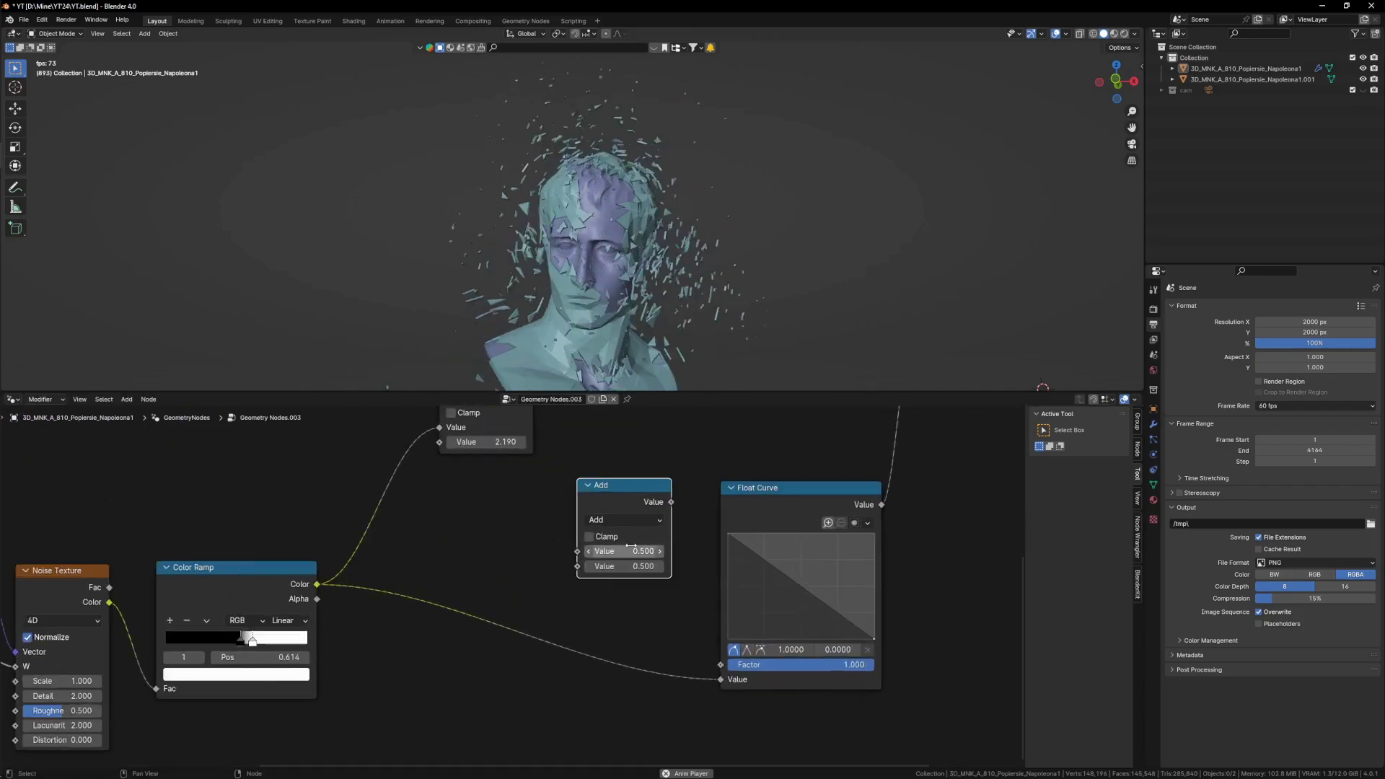
{"action": "left_click", "coordinate": [628, 520]}
{"action": "left_click", "coordinate": [622, 507]}
{"action": "left_click_drag", "start_coordinate": [644, 495], "coordinate": [582, 613]}
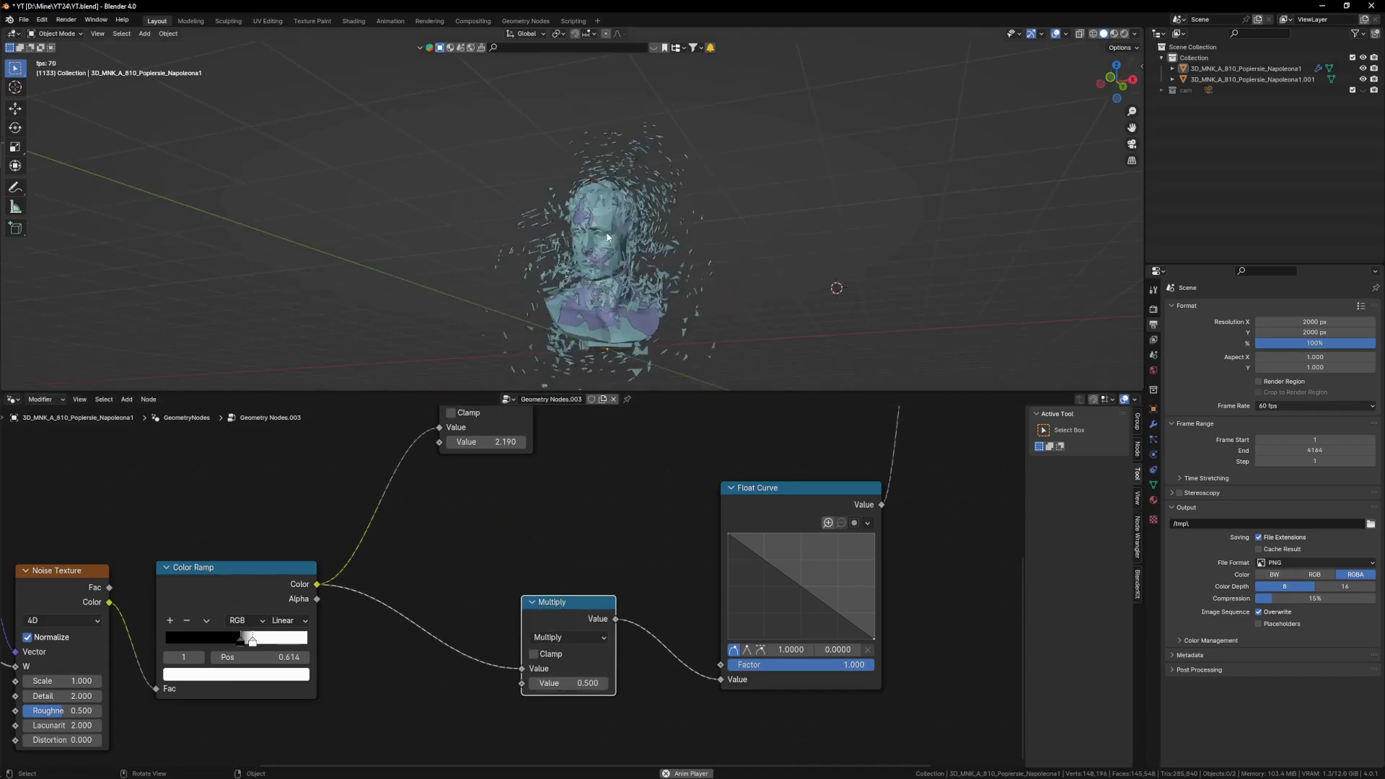
- Set the new Multiply node's Value to about 1.5 and view the shrinking faces around the bust
{"action": "scroll", "coordinate": [582, 602], "scroll_direction": "up", "scroll_amount": 1}
{"action": "scroll", "coordinate": [613, 239], "scroll_direction": "up", "scroll_amount": 2}
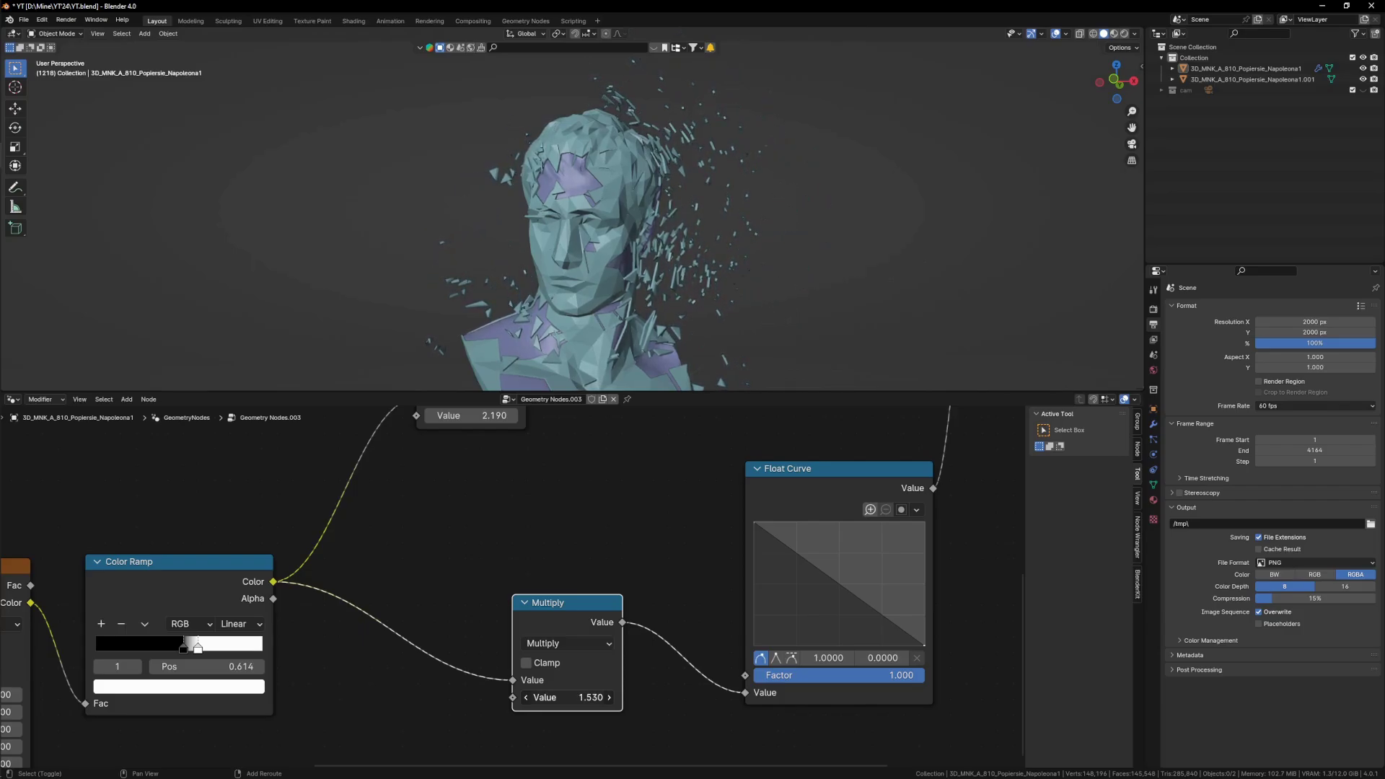
{"action": "scroll", "coordinate": [651, 240], "scroll_direction": "down", "scroll_amount": 3}
{"action": "middle_click_drag", "start_coordinate": [651, 239], "coordinate": [654, 291]}
{"action": "scroll", "coordinate": [602, 626], "scroll_direction": "down", "scroll_amount": 6}
{"action": "scroll", "coordinate": [736, 526], "scroll_direction": "up", "scroll_amount": 3}
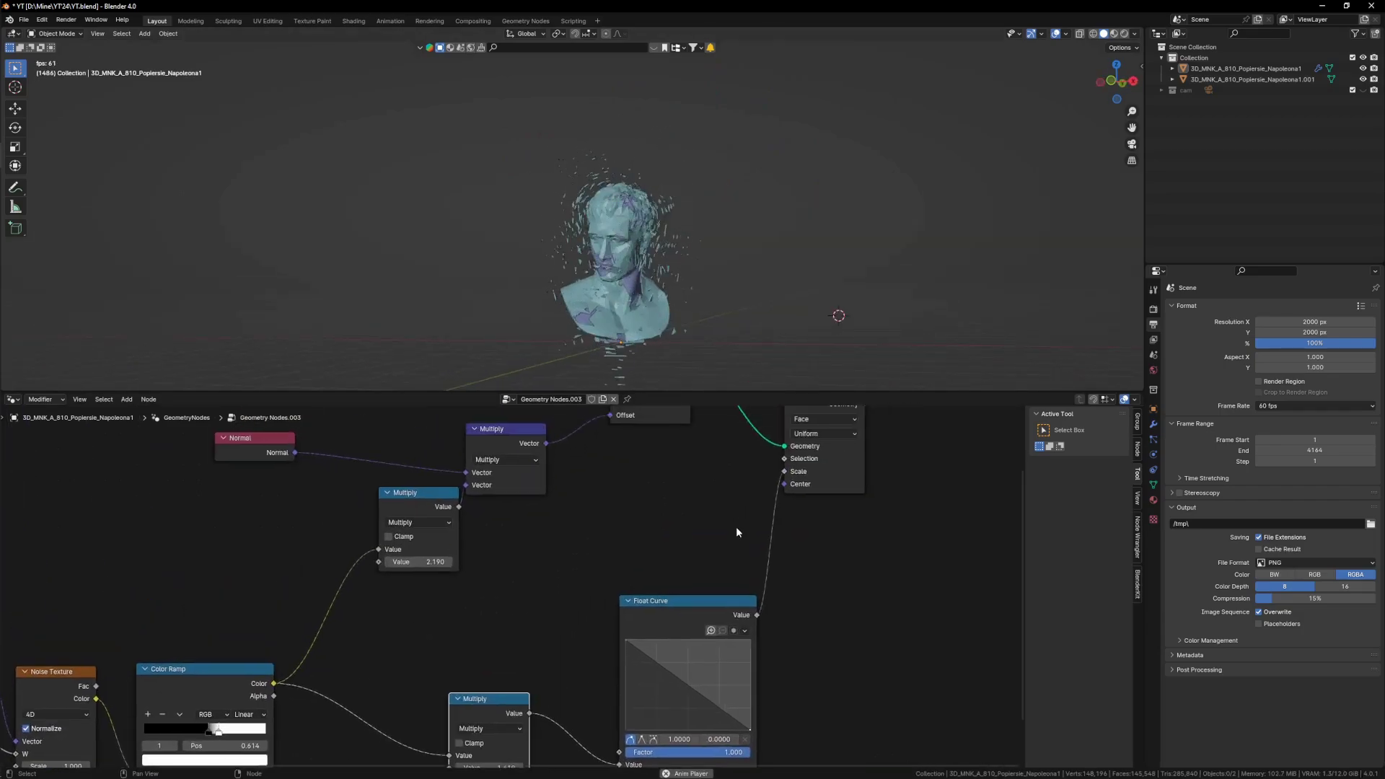
- Cut the link into the Scale input of Scale Elements to compare the animation, then reconnect the Float Curve
{"action": "right_click_drag", "start_coordinate": [732, 498], "coordinate": [817, 575], "text": "ctrl"}
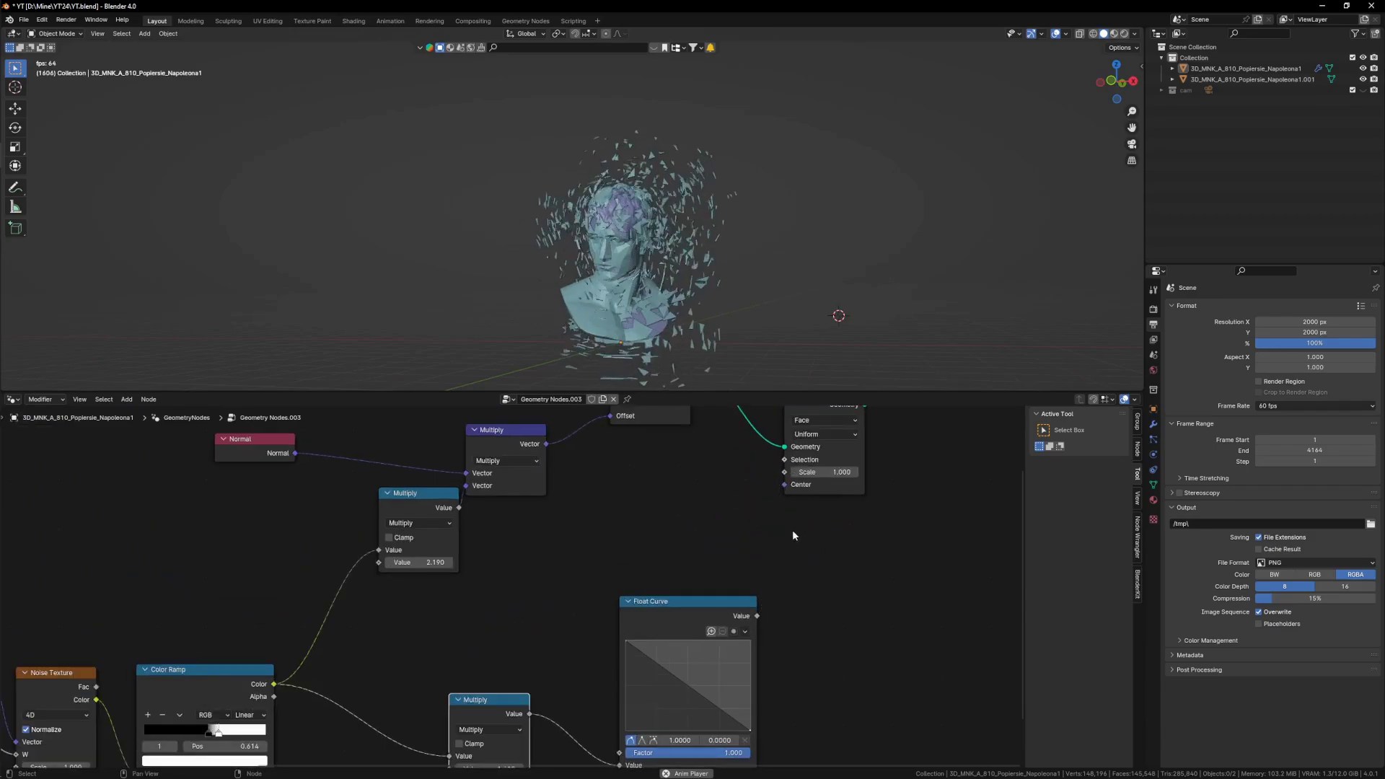
{"action": "mouse_move", "coordinate": [627, 293]}
{"action": "middle_mouse_down"}
{"action": "mouse_move", "coordinate": [678, 291]}
{"action": "mouse_move", "coordinate": [650, 296]}
{"action": "middle_mouse_up"}
{"action": "left_click_drag", "start_coordinate": [668, 612], "coordinate": [623, 576]}
{"action": "scroll", "coordinate": [727, 554], "scroll_direction": "up", "scroll_amount": 4}
{"action": "left_click_drag", "start_coordinate": [713, 585], "coordinate": [845, 506]}
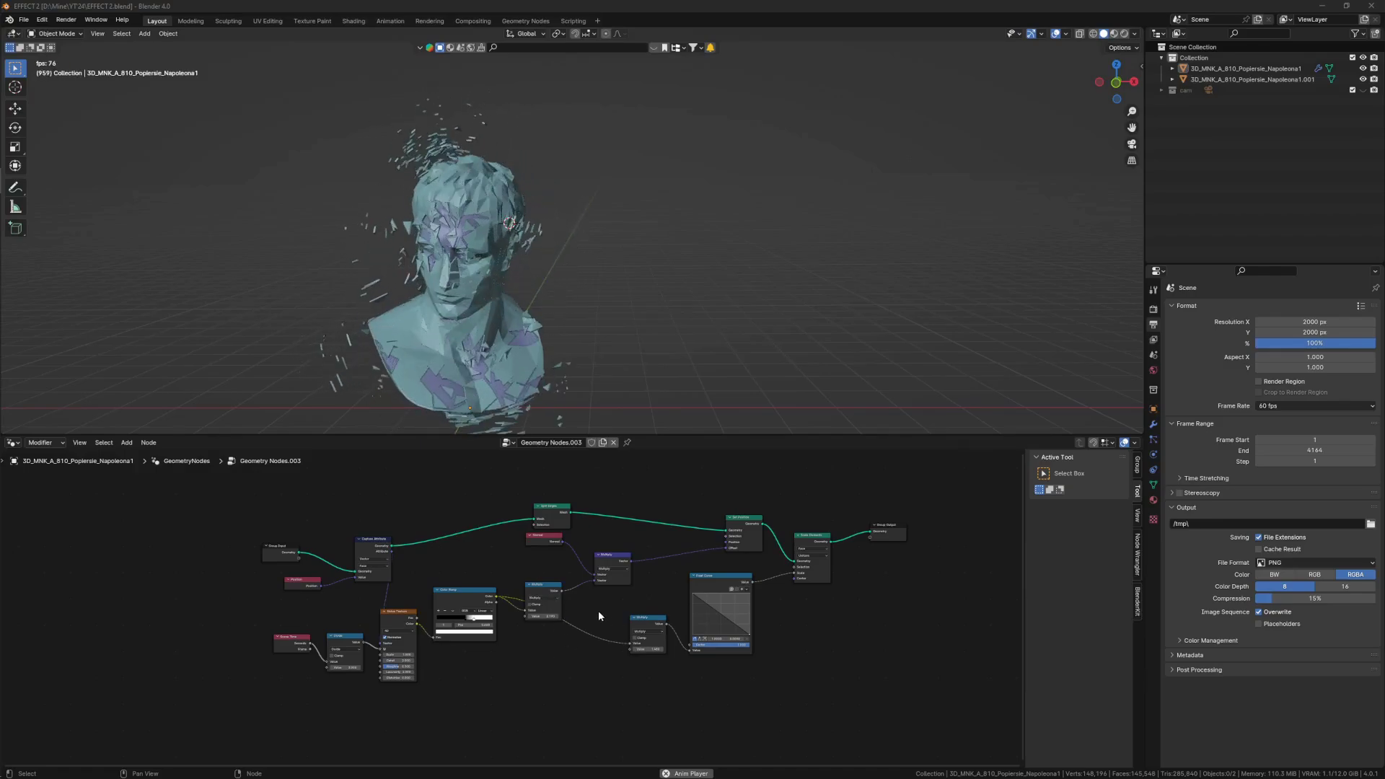
- Save the file under the name EFFECT 1.blend
{"action": "scroll", "coordinate": [657, 551], "scroll_direction": "down", "scroll_amount": 1}
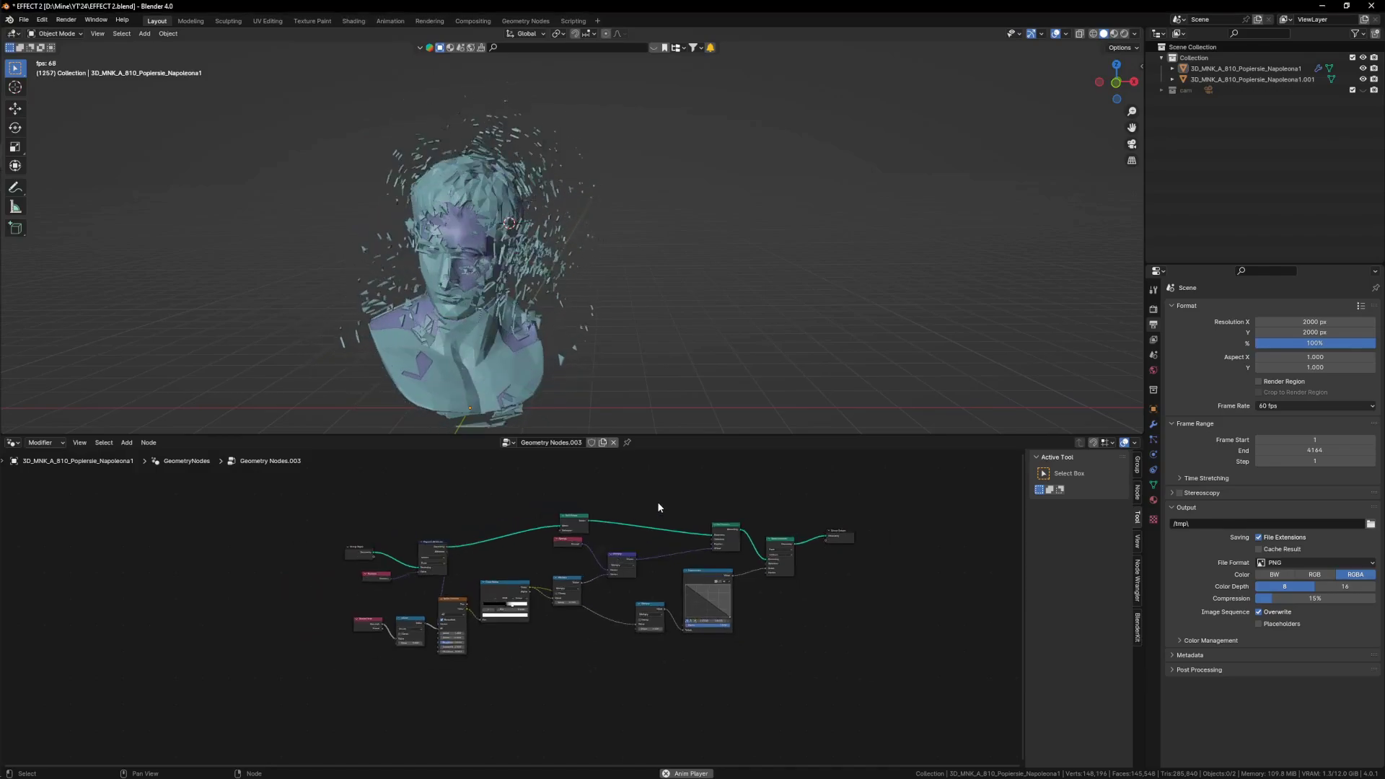
{"action": "key", "text": "ctrl+shift+s"}
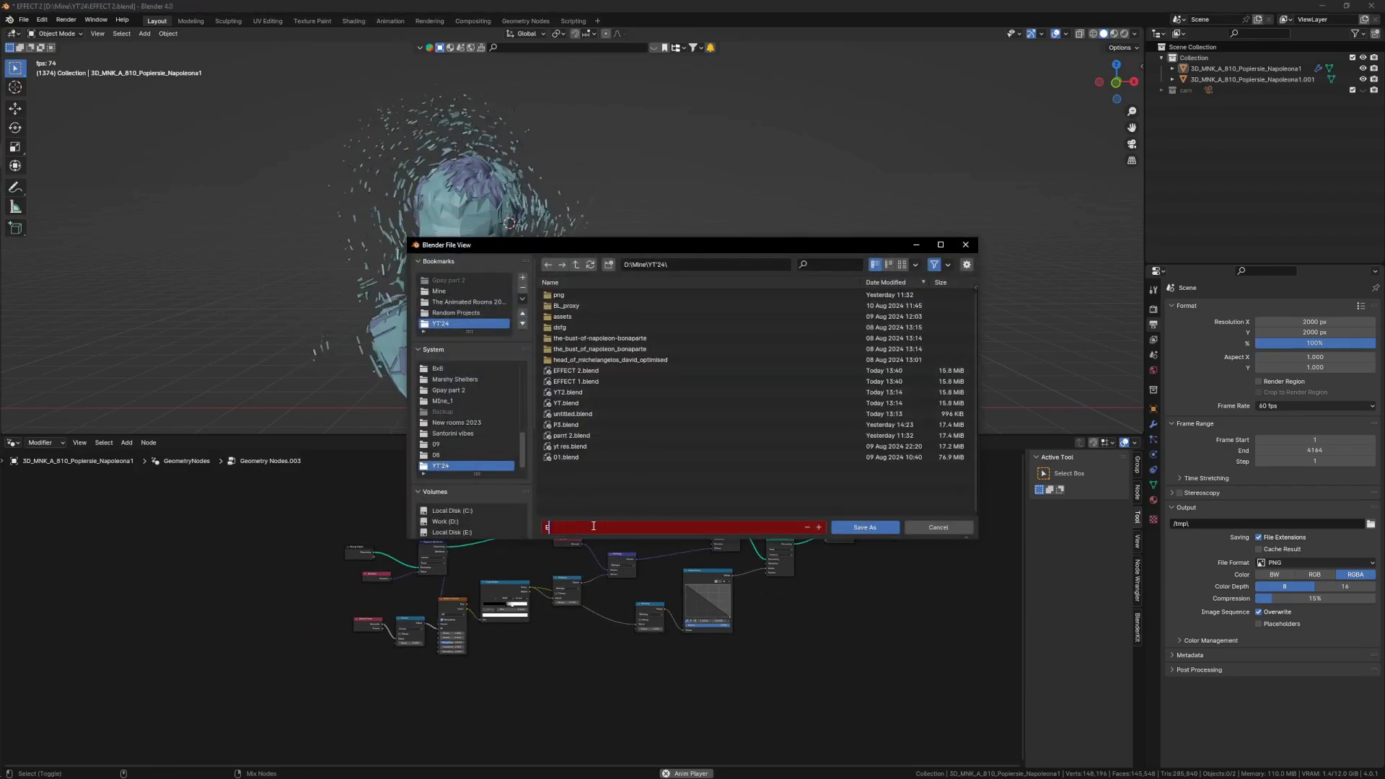
{"action": "left_click", "coordinate": [852, 527]}
- Save another copy of the file as EFFECT 2.blend
{"action": "key", "text": "ctrl+shift+s"}
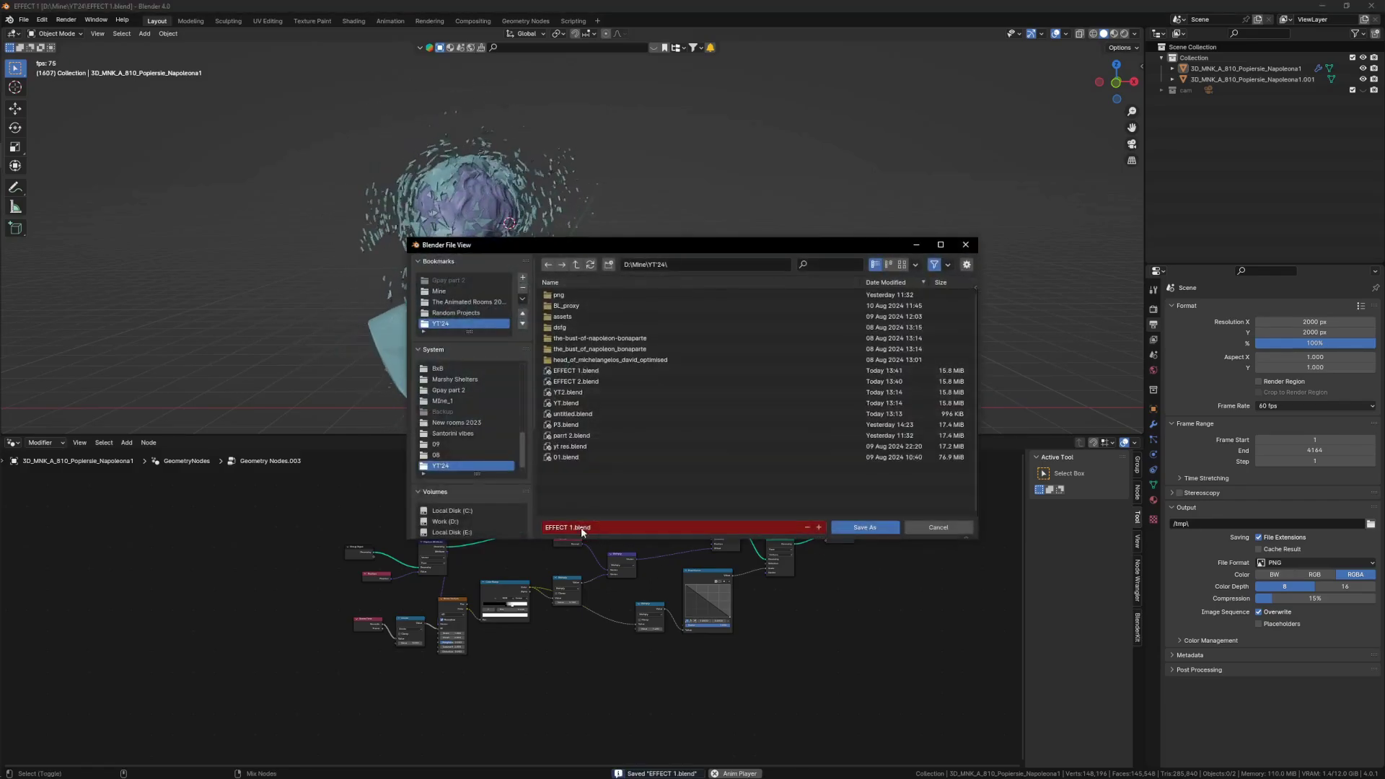
{"action": "left_click", "coordinate": [574, 525]}
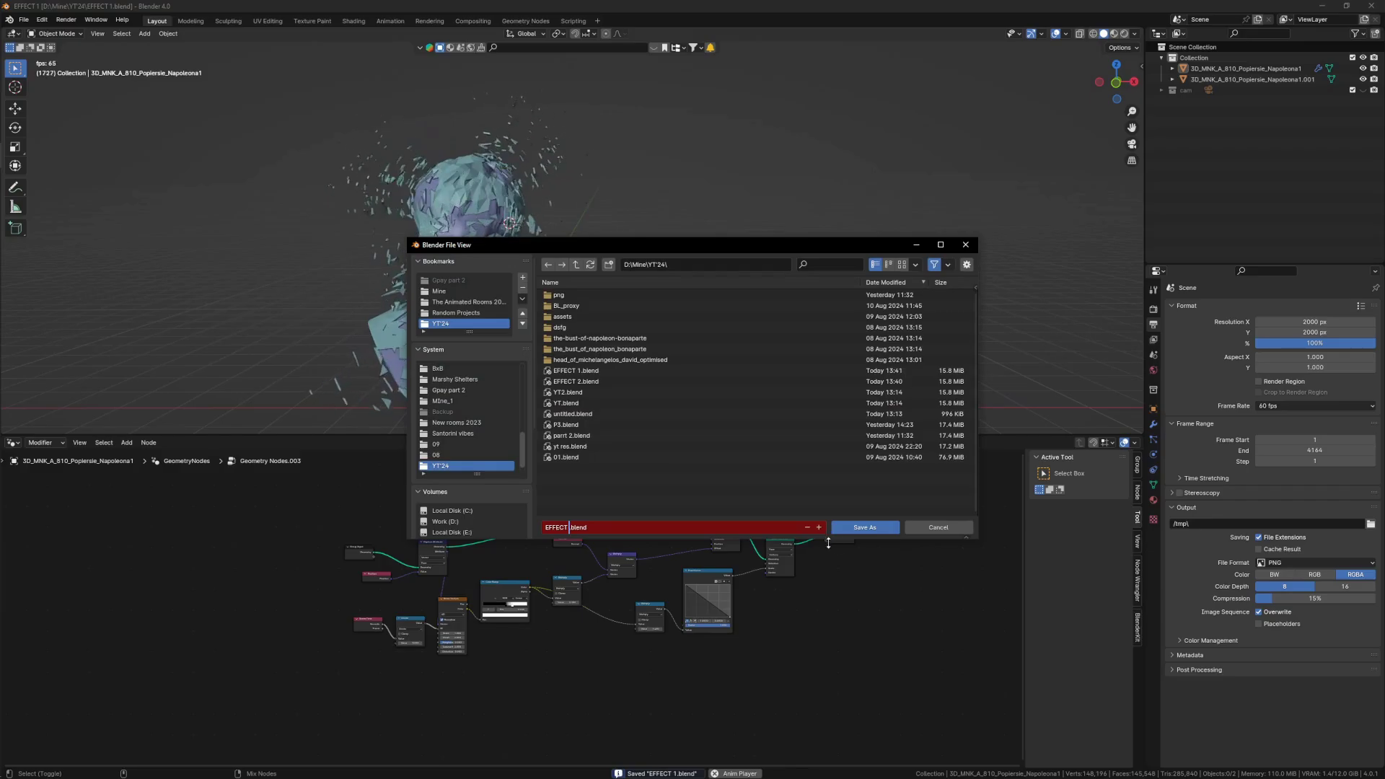
{"action": "left_click", "coordinate": [858, 528]}
- Delete the Float Curve and the Multiply node feeding it, leaving Scale Elements without a scale input
{"action": "scroll", "coordinate": [638, 566], "scroll_direction": "down", "scroll_amount": 1}
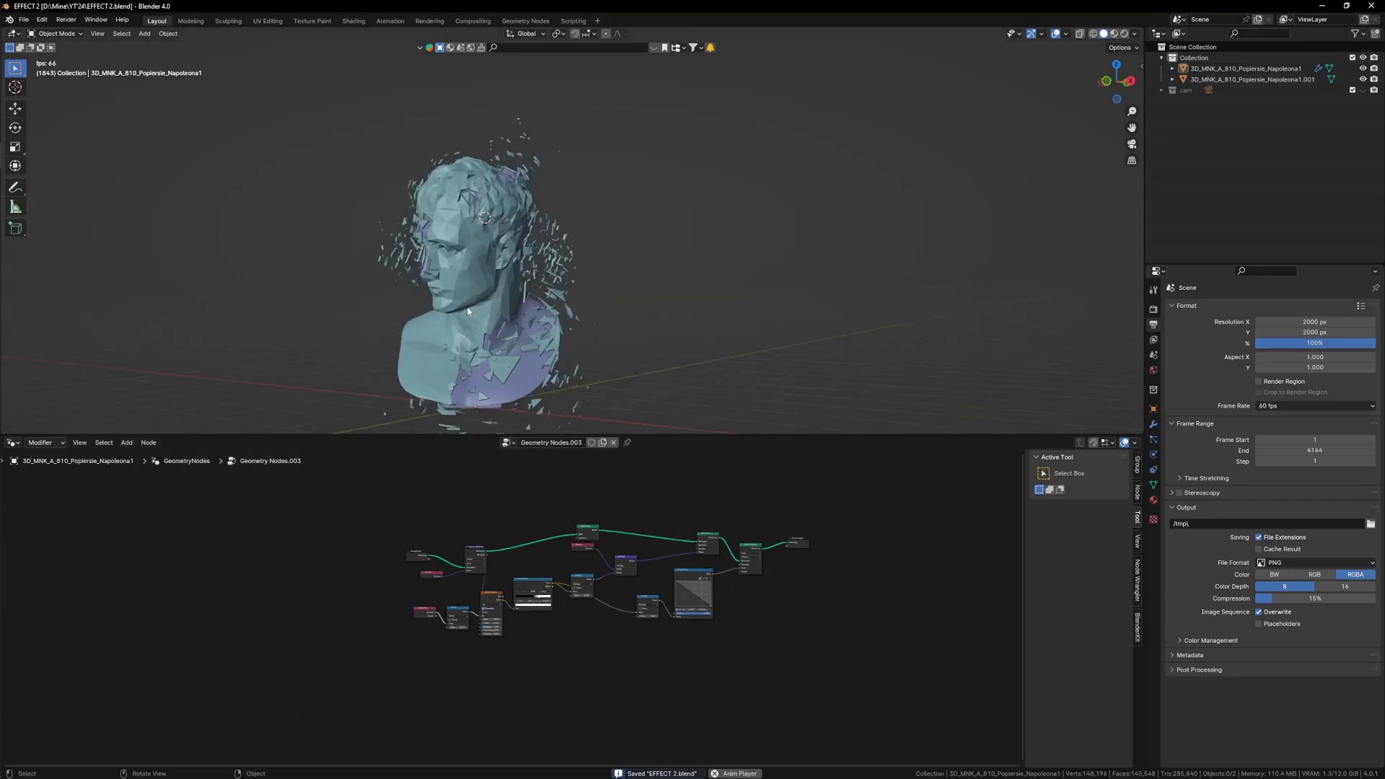
{"action": "middle_click_drag", "start_coordinate": [434, 294], "coordinate": [487, 296]}
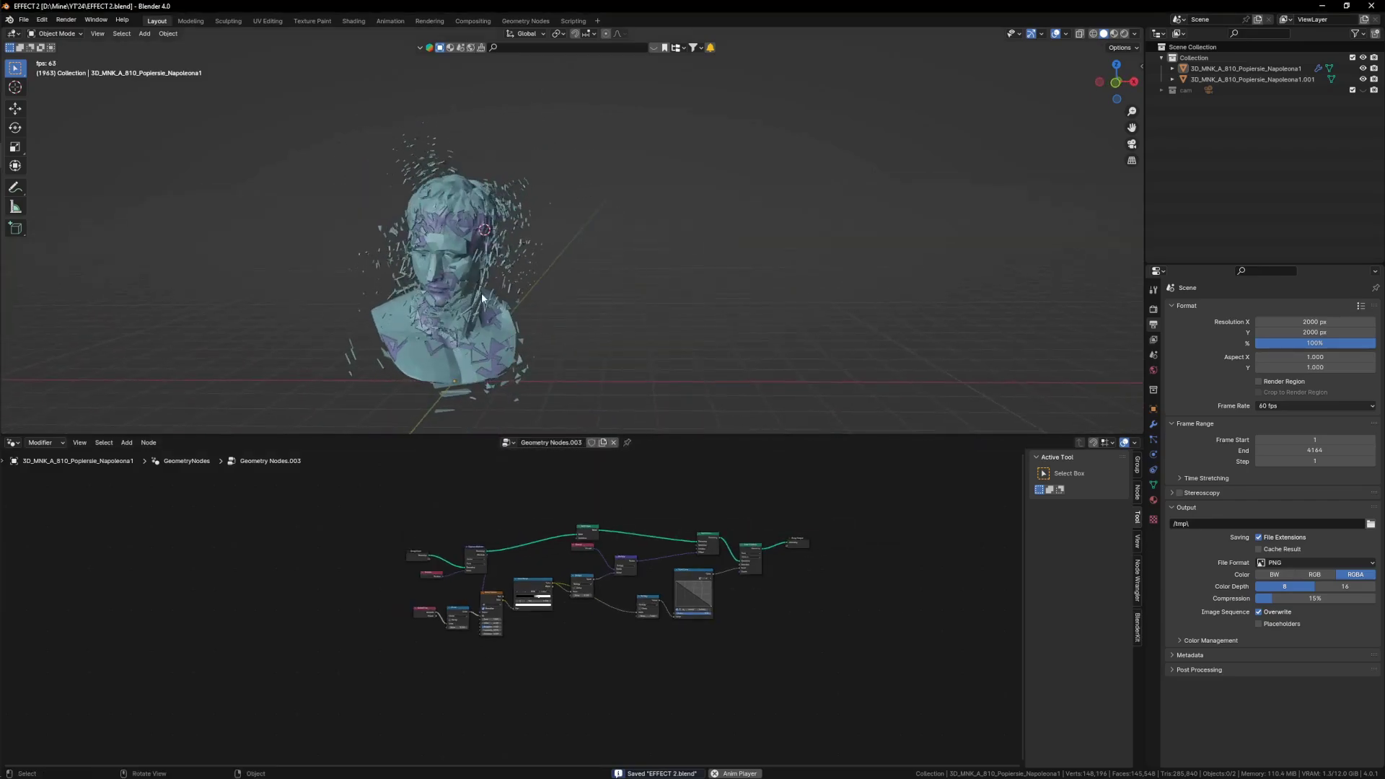
{"action": "scroll", "coordinate": [629, 601], "scroll_direction": "up", "scroll_amount": 10}
{"action": "scroll", "coordinate": [699, 578], "scroll_direction": "up", "scroll_amount": 2}
{"action": "left_click", "coordinate": [617, 639]}
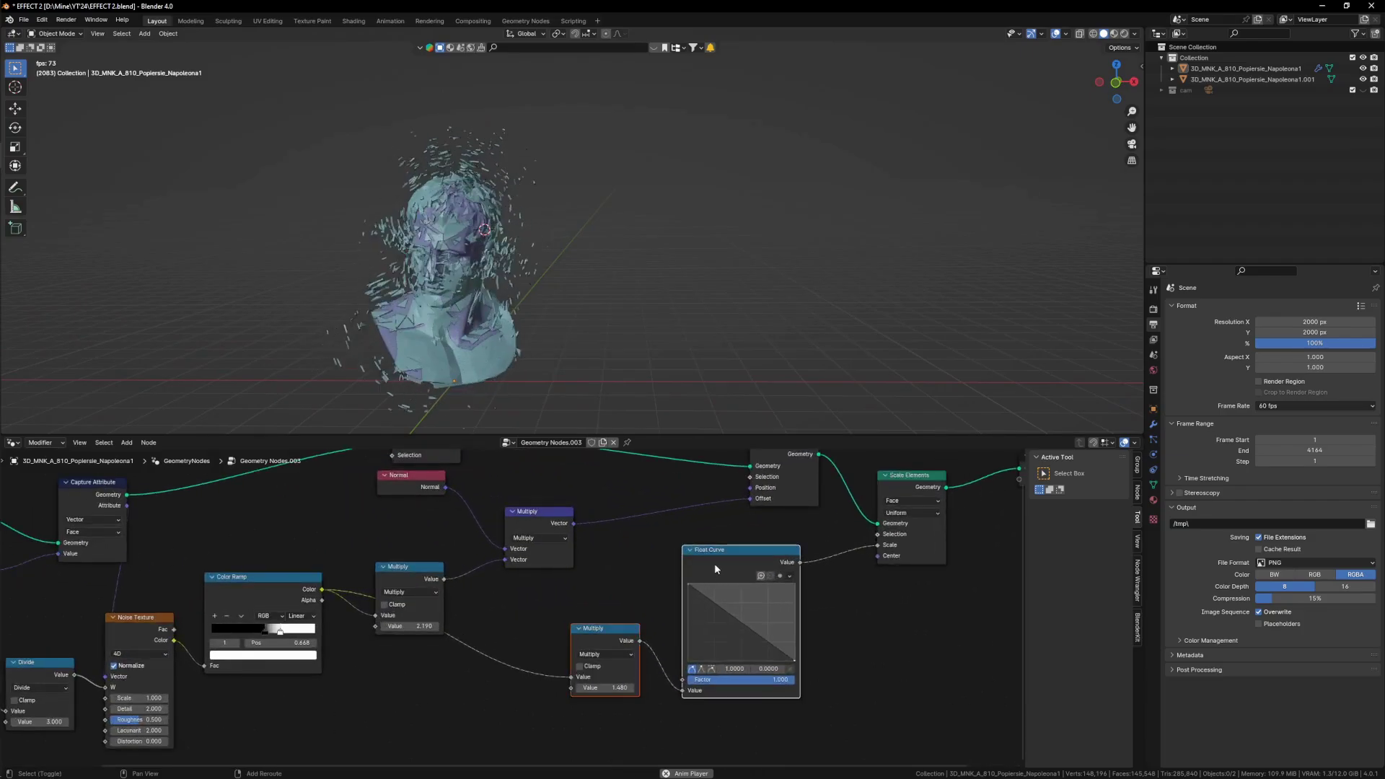
{"action": "key", "text": "x"}
{"action": "scroll", "coordinate": [630, 588], "scroll_direction": "down", "scroll_amount": 5}
{"action": "scroll", "coordinate": [432, 311], "scroll_direction": "up", "scroll_amount": 3}
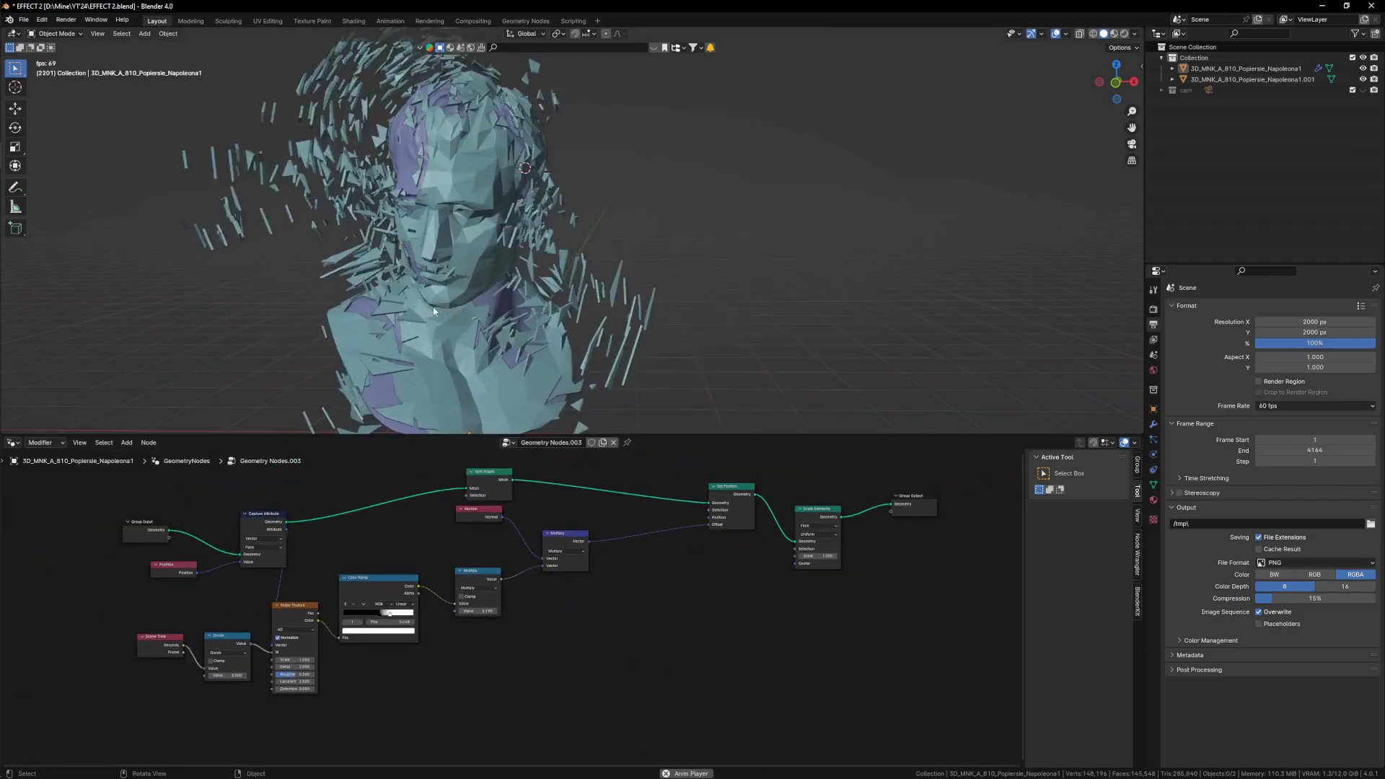
- Stop the animation playback and examine the scattered shards around the whole bust
{"action": "scroll", "coordinate": [620, 610], "scroll_direction": "down", "scroll_amount": 4}
{"action": "scroll", "coordinate": [577, 618], "scroll_direction": "up", "scroll_amount": 4}
{"action": "key", "text": "space"}
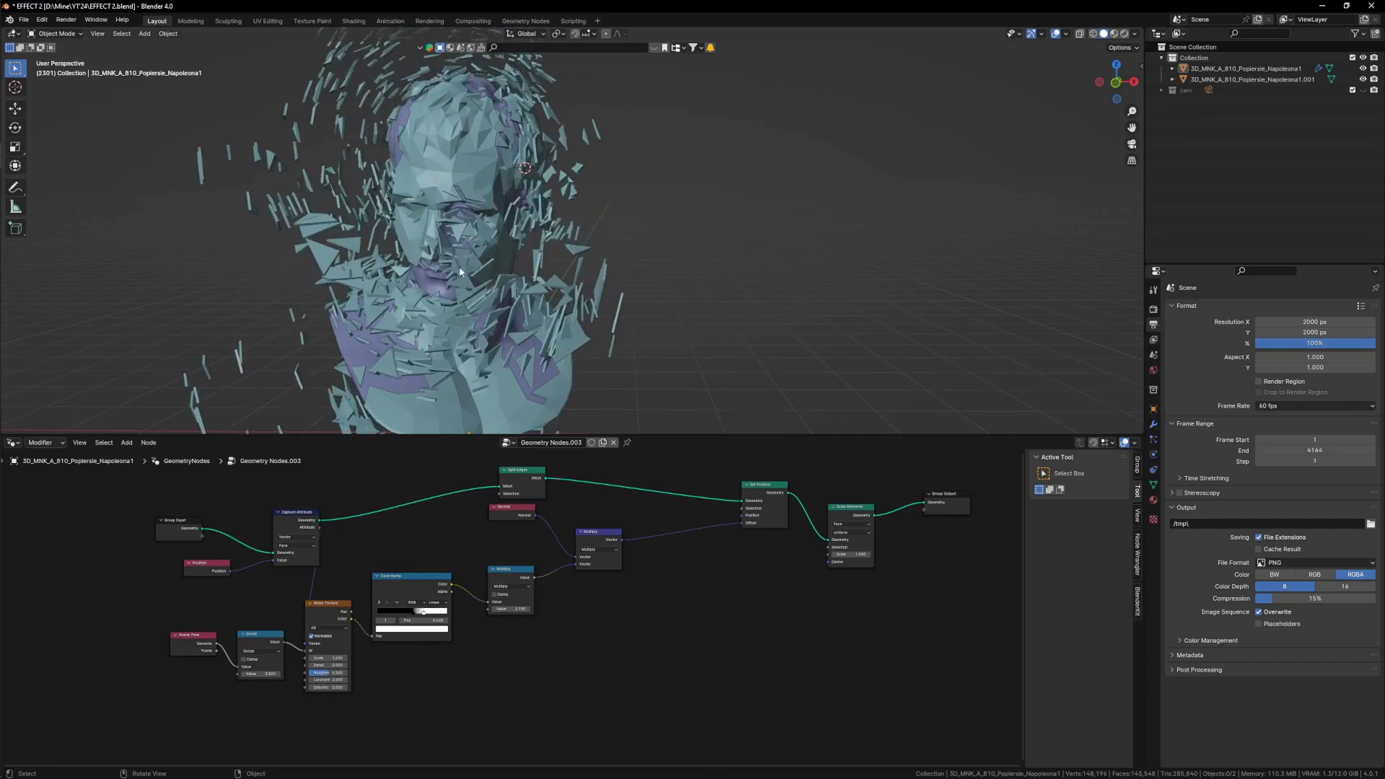
{"action": "scroll", "coordinate": [540, 600], "scroll_direction": "down", "scroll_amount": 2}
{"action": "scroll", "coordinate": [510, 605], "scroll_direction": "up", "scroll_amount": 2}
{"action": "scroll", "coordinate": [505, 266], "scroll_direction": "down", "scroll_amount": 3}
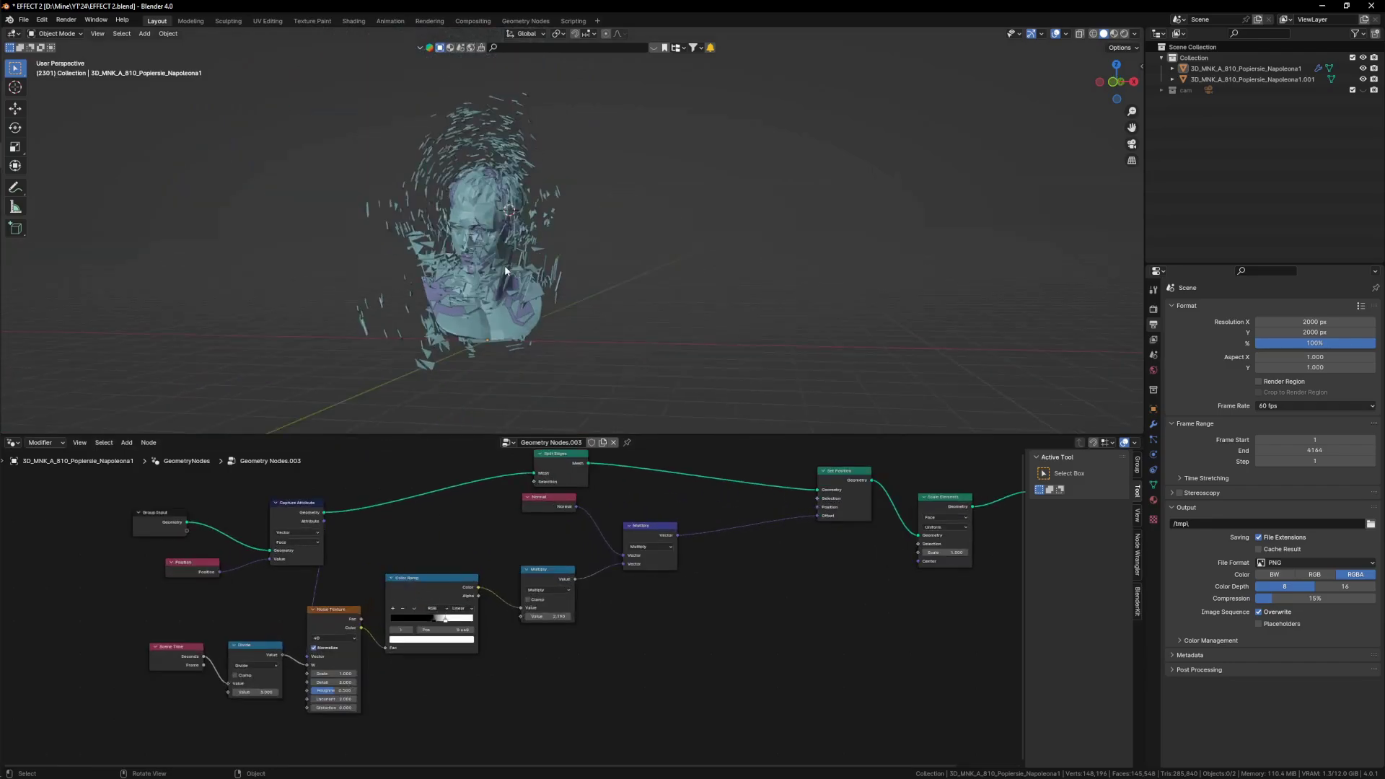
- Adjust the noise Color Ramp by shifting its black stop and setting the white stop to position 0.595
{"action": "scroll", "coordinate": [427, 602], "scroll_direction": "up", "scroll_amount": 4}
{"action": "scroll", "coordinate": [438, 630], "scroll_direction": "up", "scroll_amount": 2}
{"action": "left_click_drag", "start_coordinate": [438, 630], "coordinate": [406, 628]}
{"action": "scroll", "coordinate": [475, 305], "scroll_direction": "up", "scroll_amount": 5}
{"action": "middle_click_drag", "start_coordinate": [476, 306], "coordinate": [490, 216]}
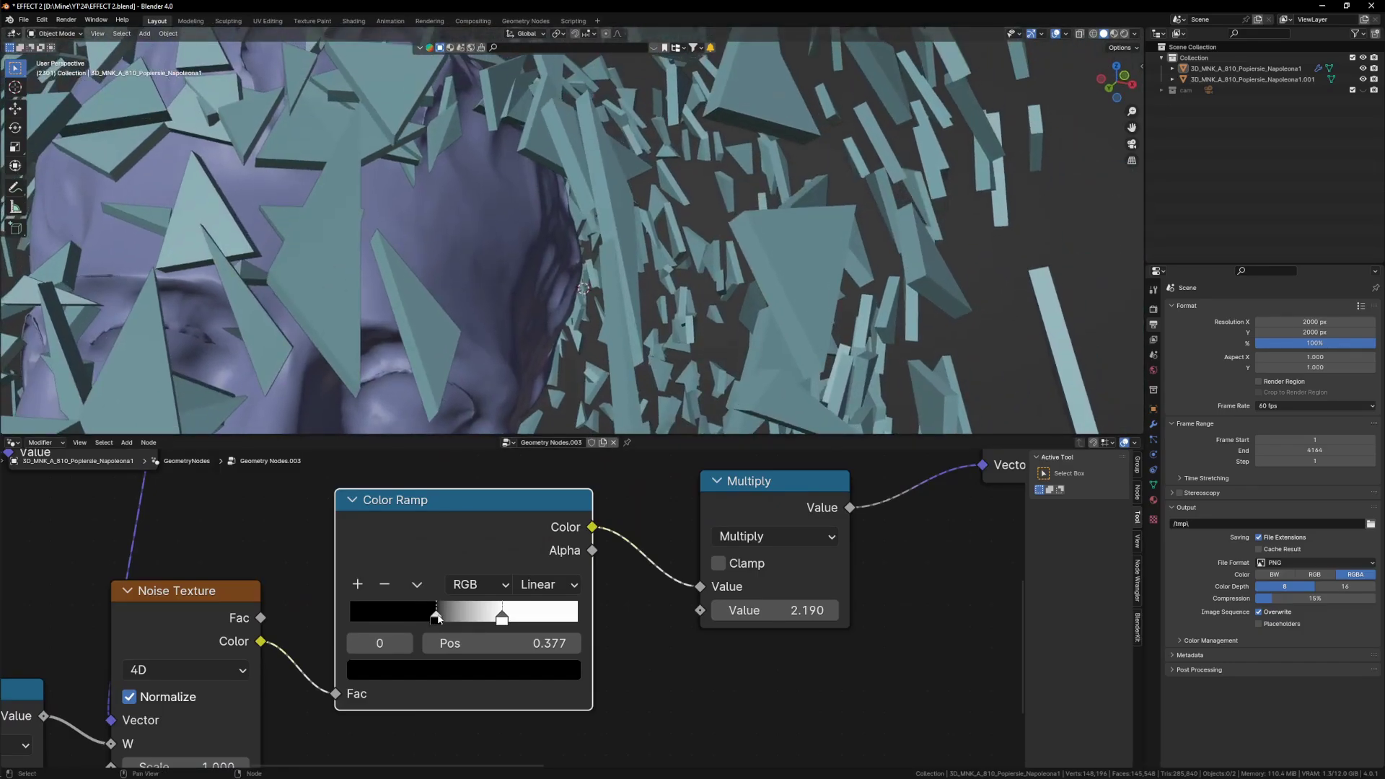
{"action": "left_click_drag", "start_coordinate": [438, 619], "coordinate": [473, 622]}
{"action": "scroll", "coordinate": [505, 312], "scroll_direction": "down", "scroll_amount": 5}
{"action": "scroll", "coordinate": [505, 312], "scroll_direction": "down", "scroll_amount": 3}
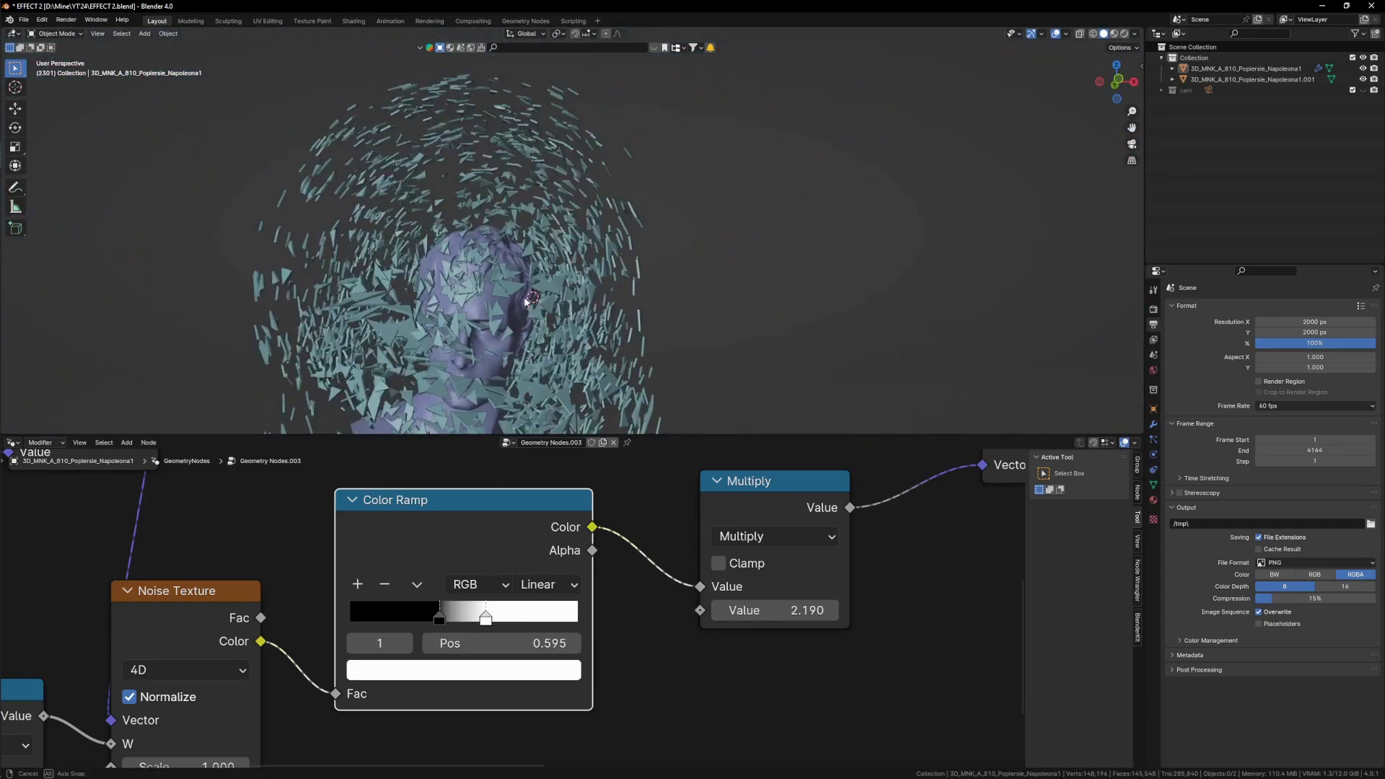
{"action": "scroll", "coordinate": [655, 637], "scroll_direction": "down", "scroll_amount": 6}
{"action": "scroll", "coordinate": [867, 626], "scroll_direction": "up", "scroll_amount": 2}
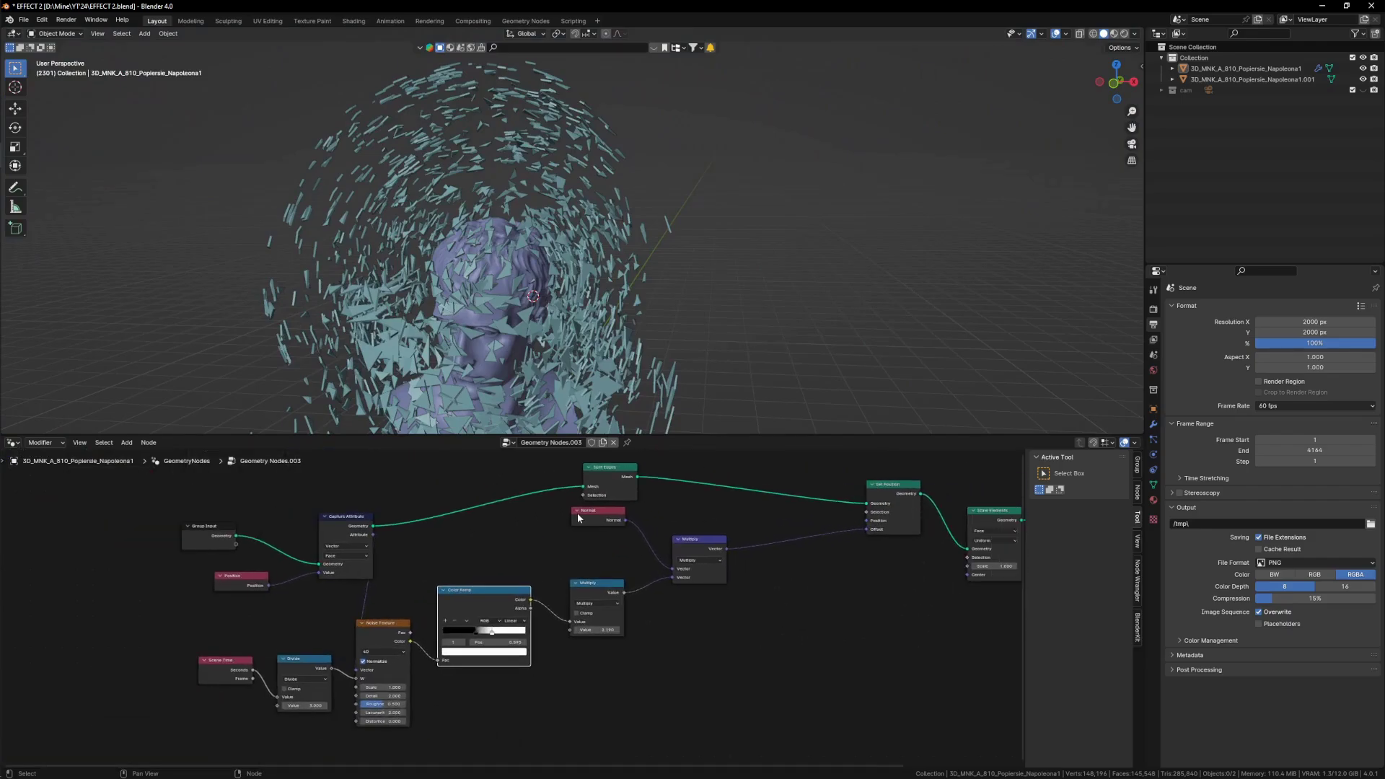
- Duplicate the vector Multiply node and insert the copy between the original and Set Position's Offset input
{"action": "left_click", "coordinate": [625, 531]}
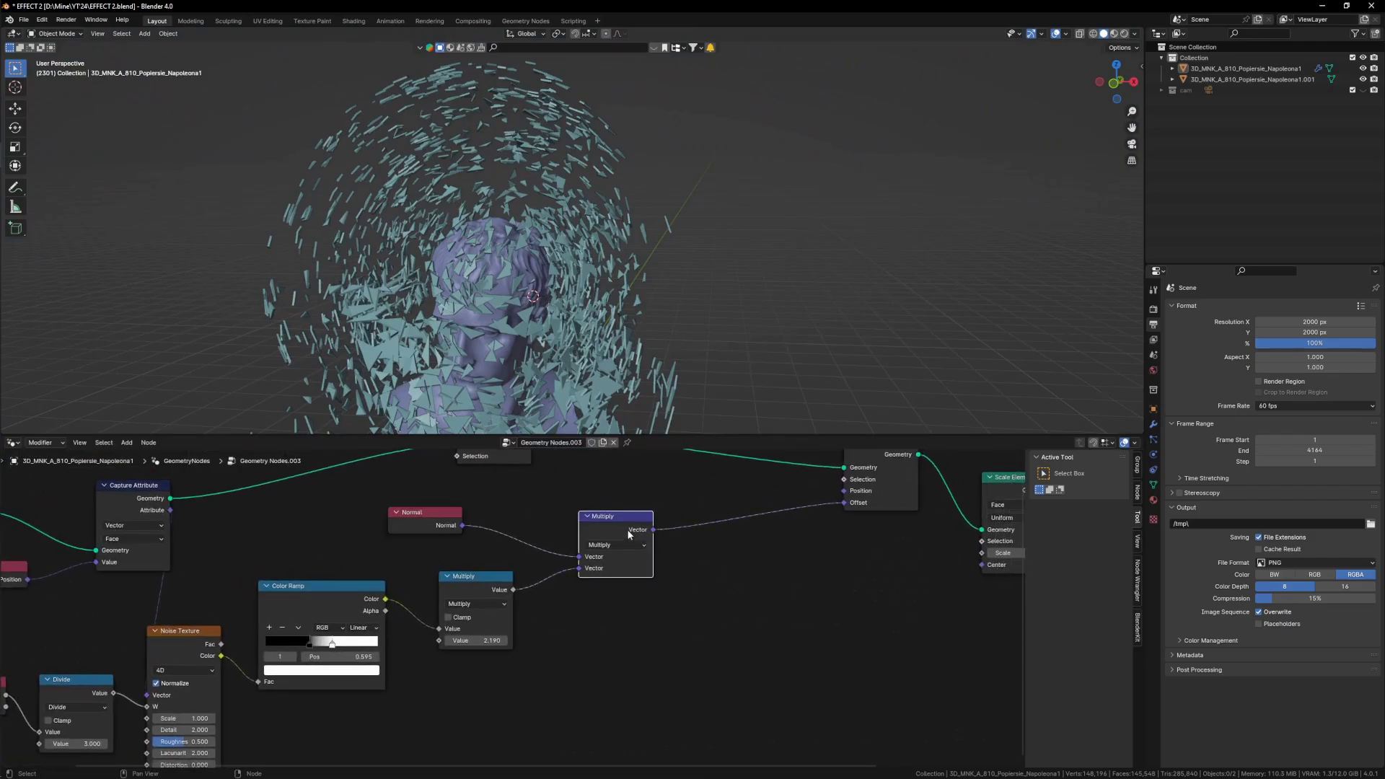
{"action": "key", "text": "shift+d"}
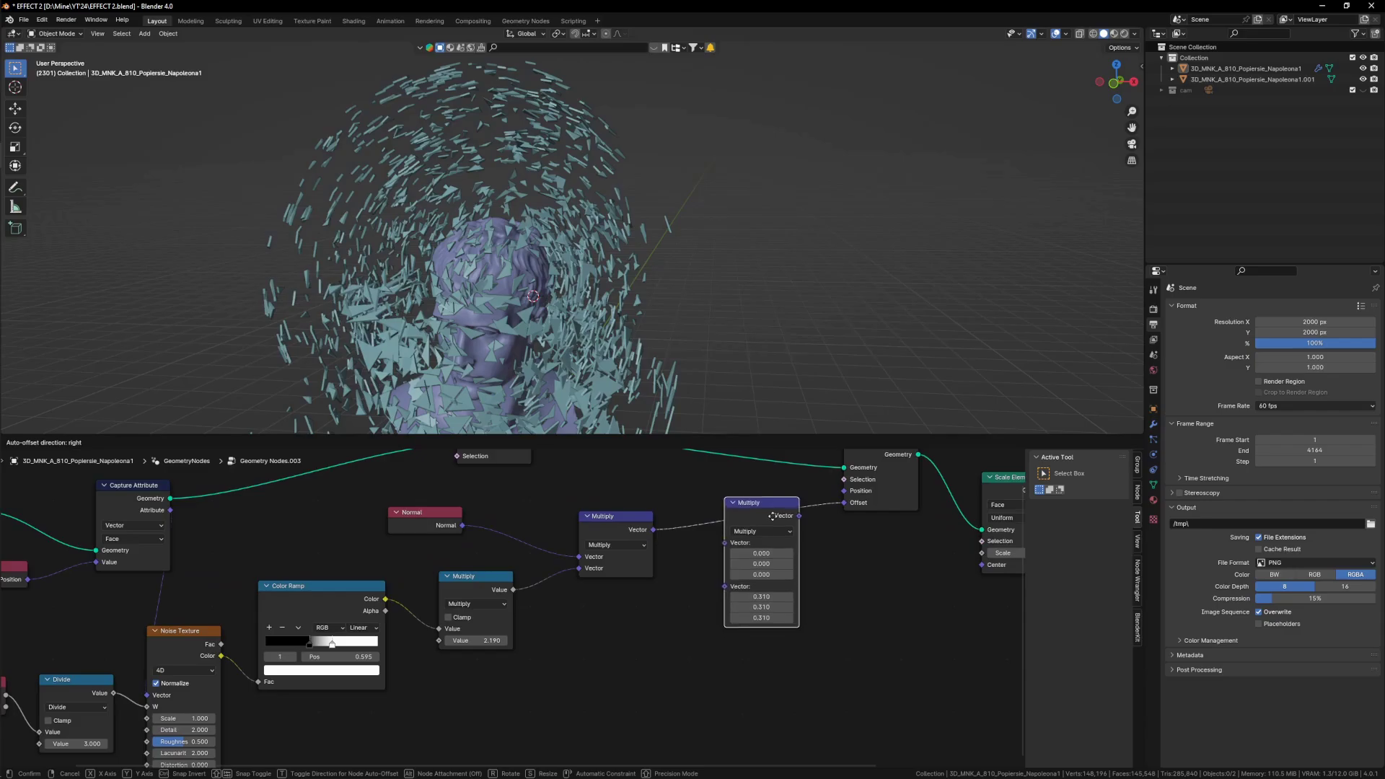
{"action": "left_click", "coordinate": [773, 514]}
{"action": "scroll", "coordinate": [505, 273], "scroll_direction": "down", "scroll_amount": 1}
{"action": "scroll", "coordinate": [513, 394], "scroll_direction": "up", "scroll_amount": 2}
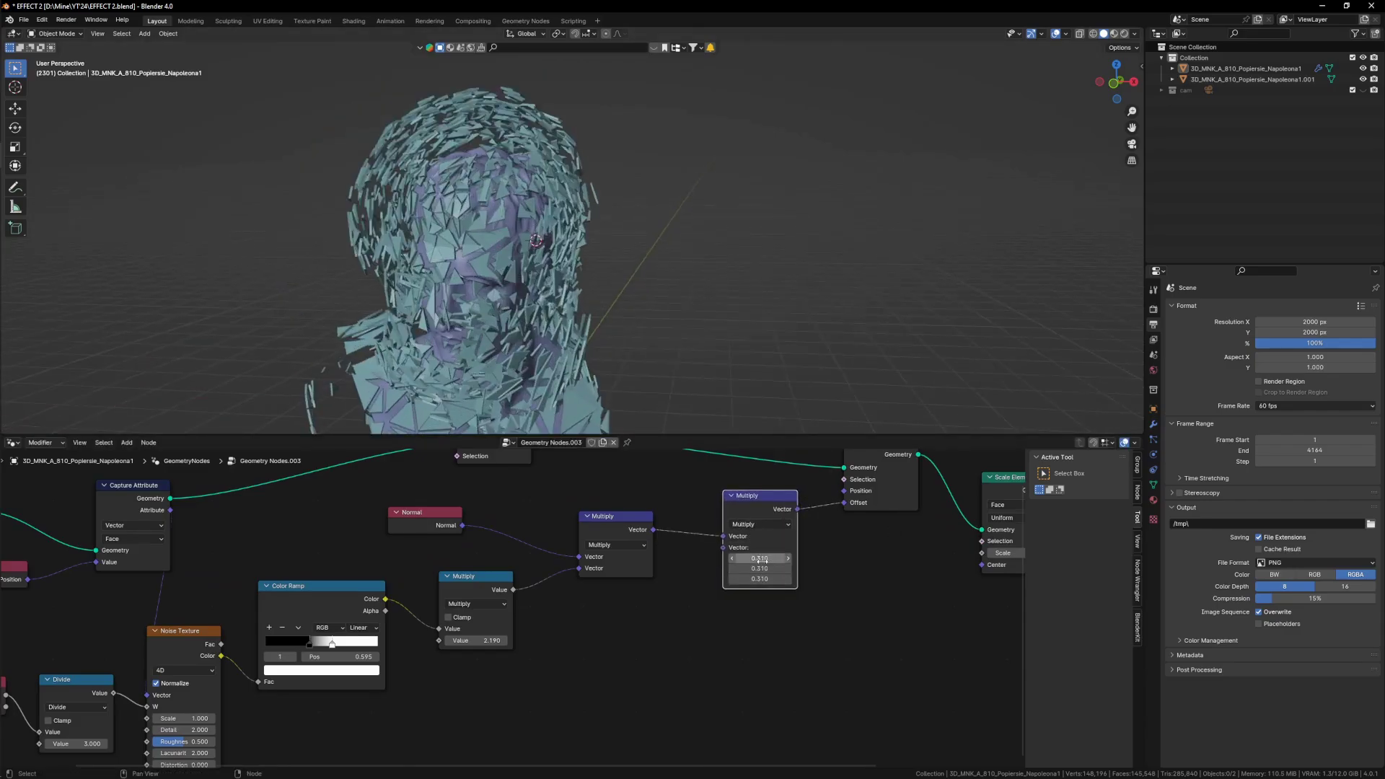
- Try the duplicated Multiply node's three vector values at 0 and at 1 to compare their effect on the shards
{"action": "key", "text": "Return"}
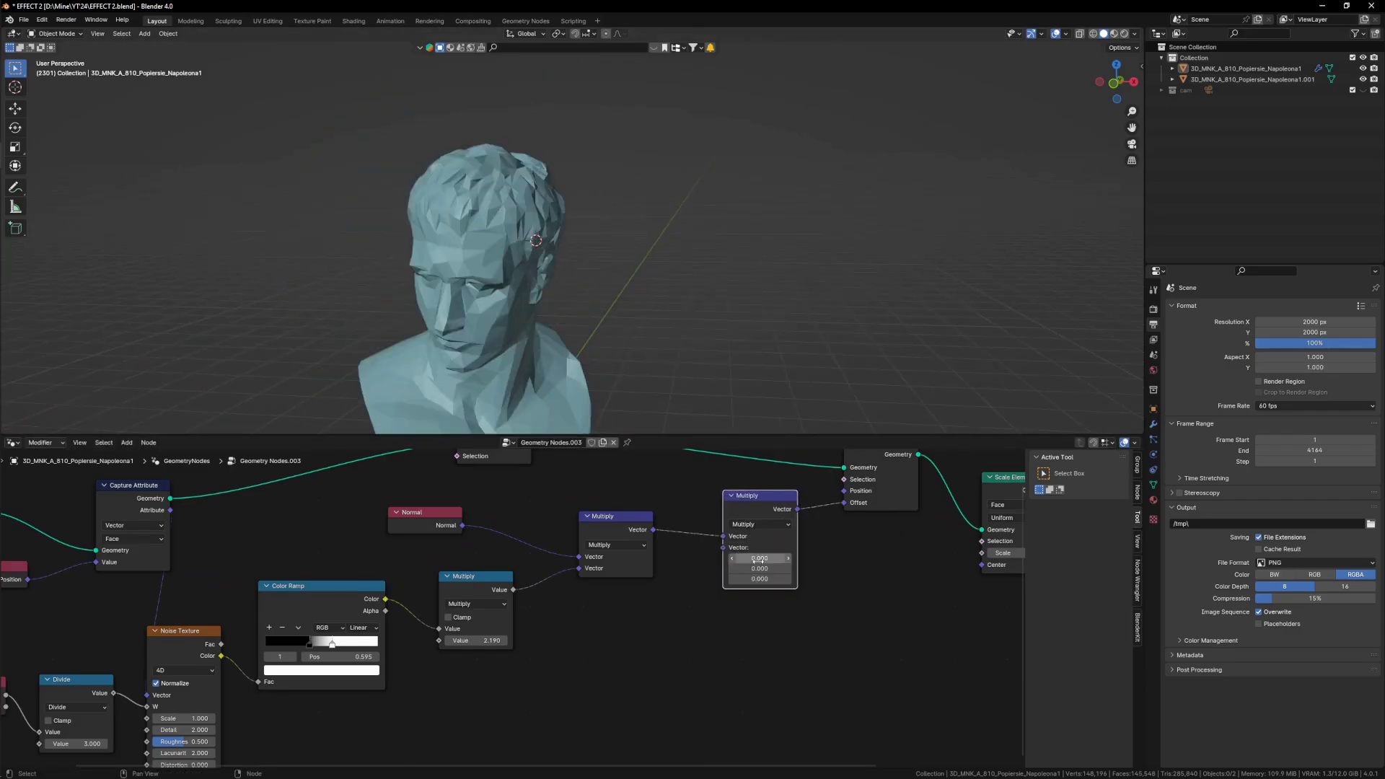
{"action": "middle_click_drag", "start_coordinate": [497, 265], "coordinate": [499, 297]}
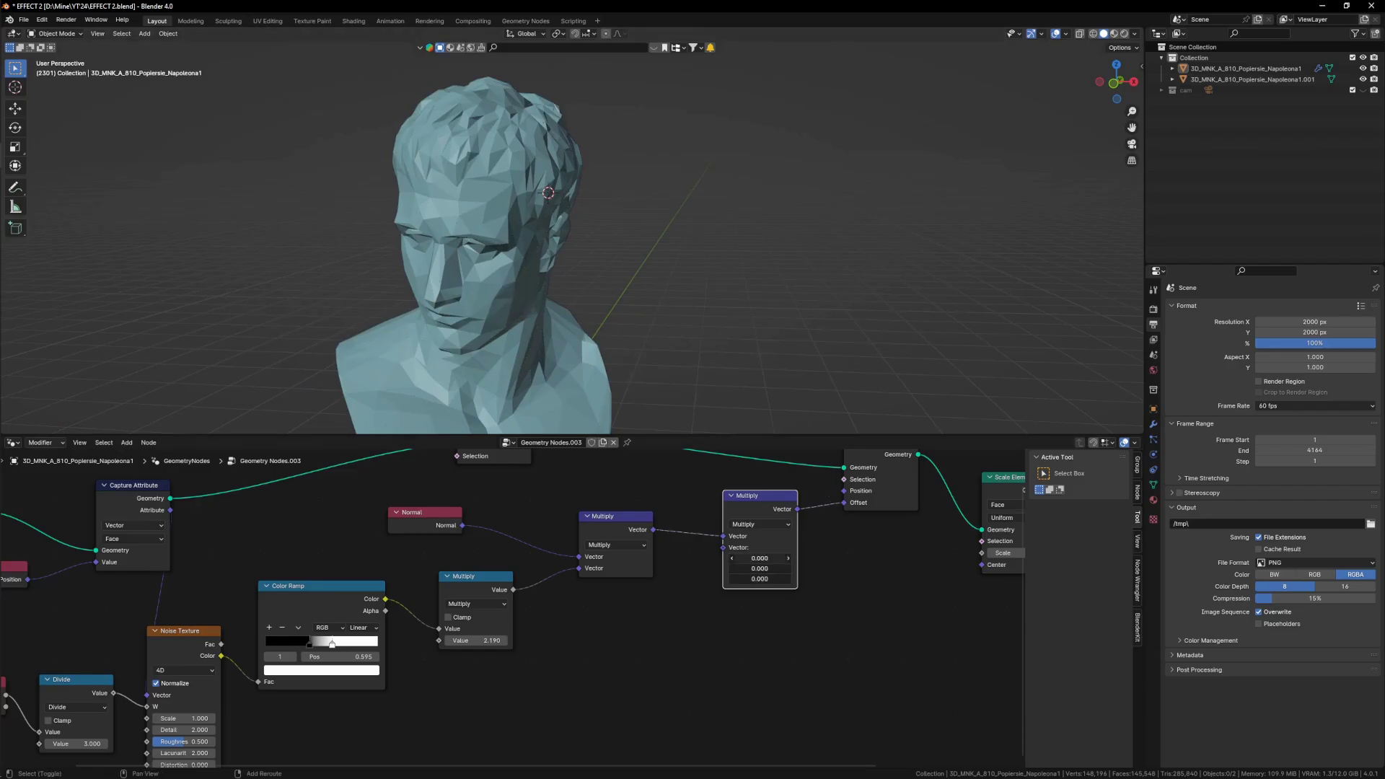
{"action": "left_click_drag", "start_coordinate": [759, 578], "coordinate": [832, 578], "text": "shift"}
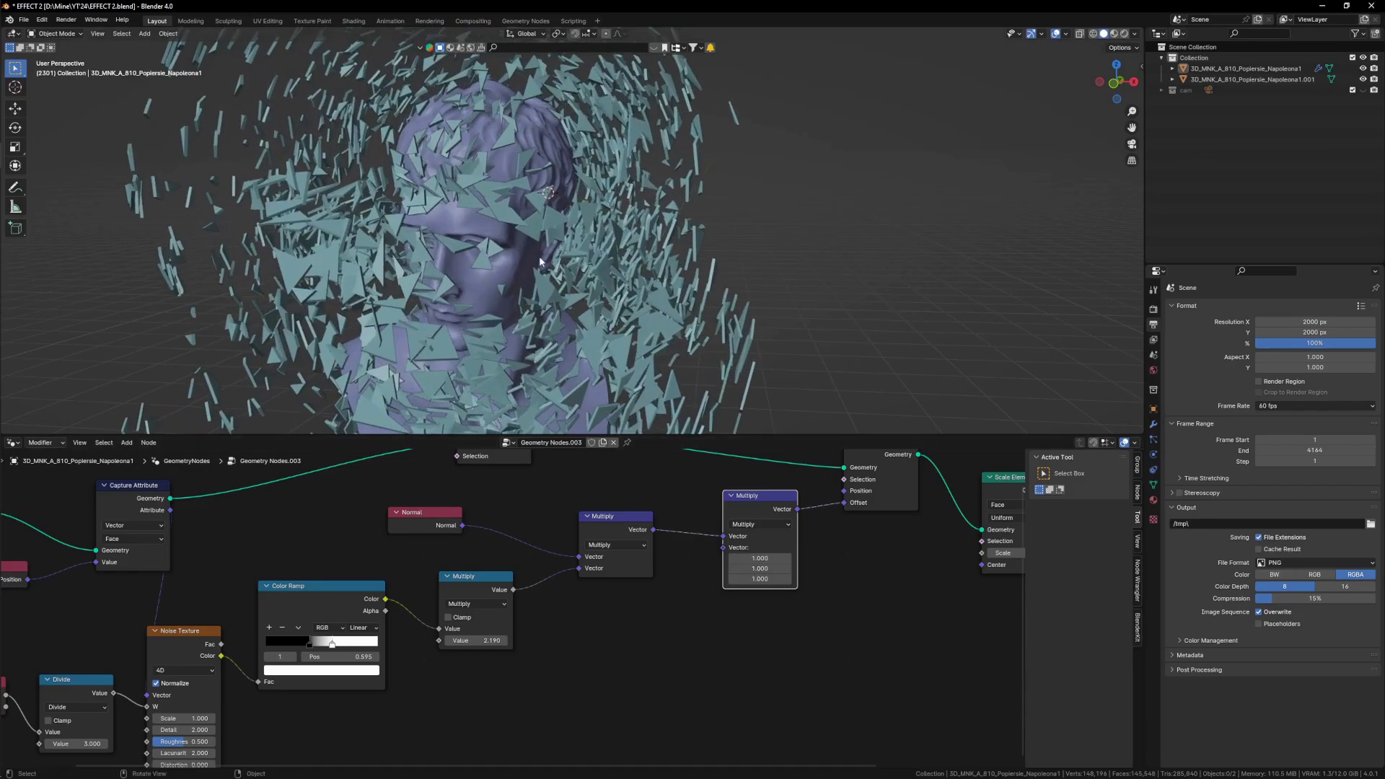
{"action": "scroll", "coordinate": [540, 262], "scroll_direction": "down", "scroll_amount": 3}
{"action": "scroll", "coordinate": [651, 548], "scroll_direction": "down", "scroll_amount": 2}
- Reposition the duplicated vector Multiply node below the link line and set its three vector values to 0
{"action": "left_click_drag", "start_coordinate": [664, 617], "coordinate": [394, 515]}
{"action": "key", "text": "g"}
{"action": "right_click", "coordinate": [343, 522]}
{"action": "scroll", "coordinate": [756, 531], "scroll_direction": "up", "scroll_amount": 4}
{"action": "left_click_drag", "start_coordinate": [727, 508], "coordinate": [764, 532]}
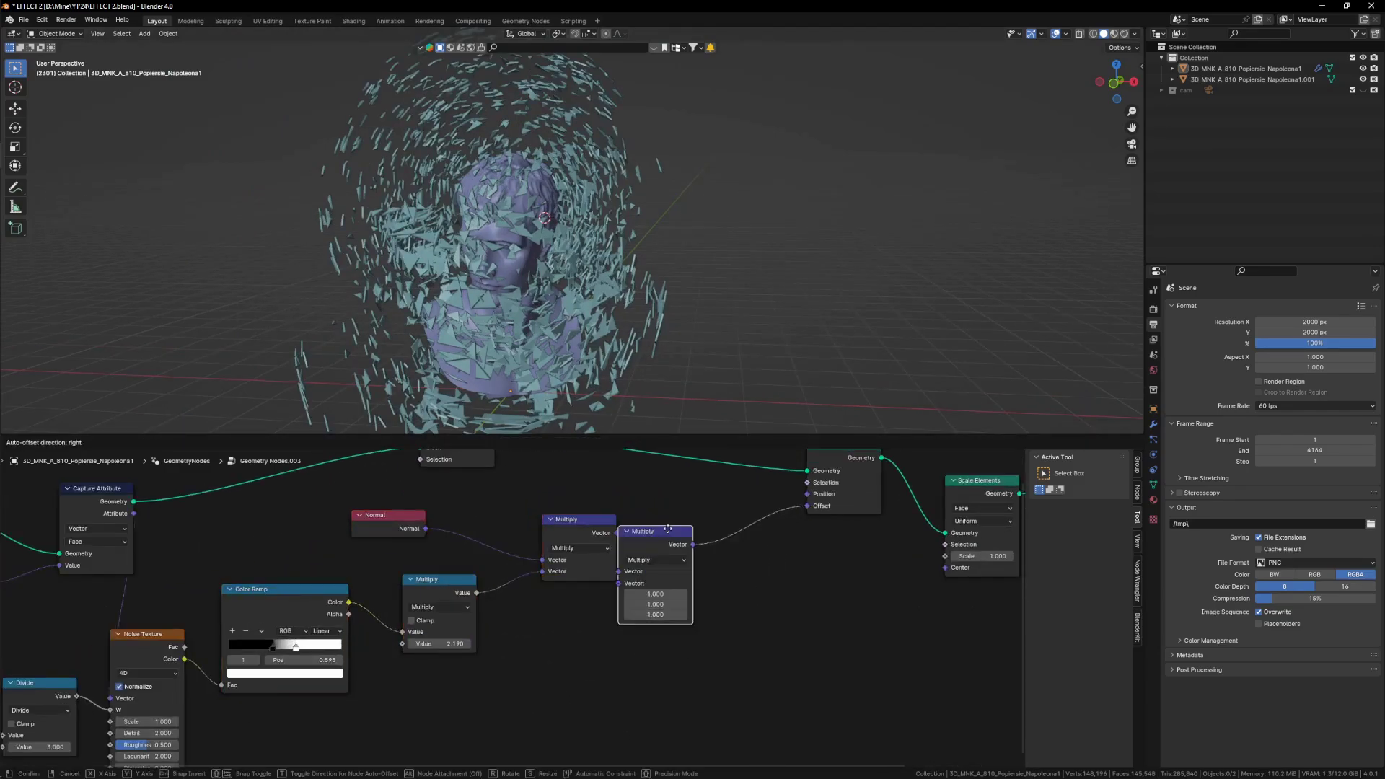
{"action": "scroll", "coordinate": [718, 615], "scroll_direction": "up", "scroll_amount": 2}
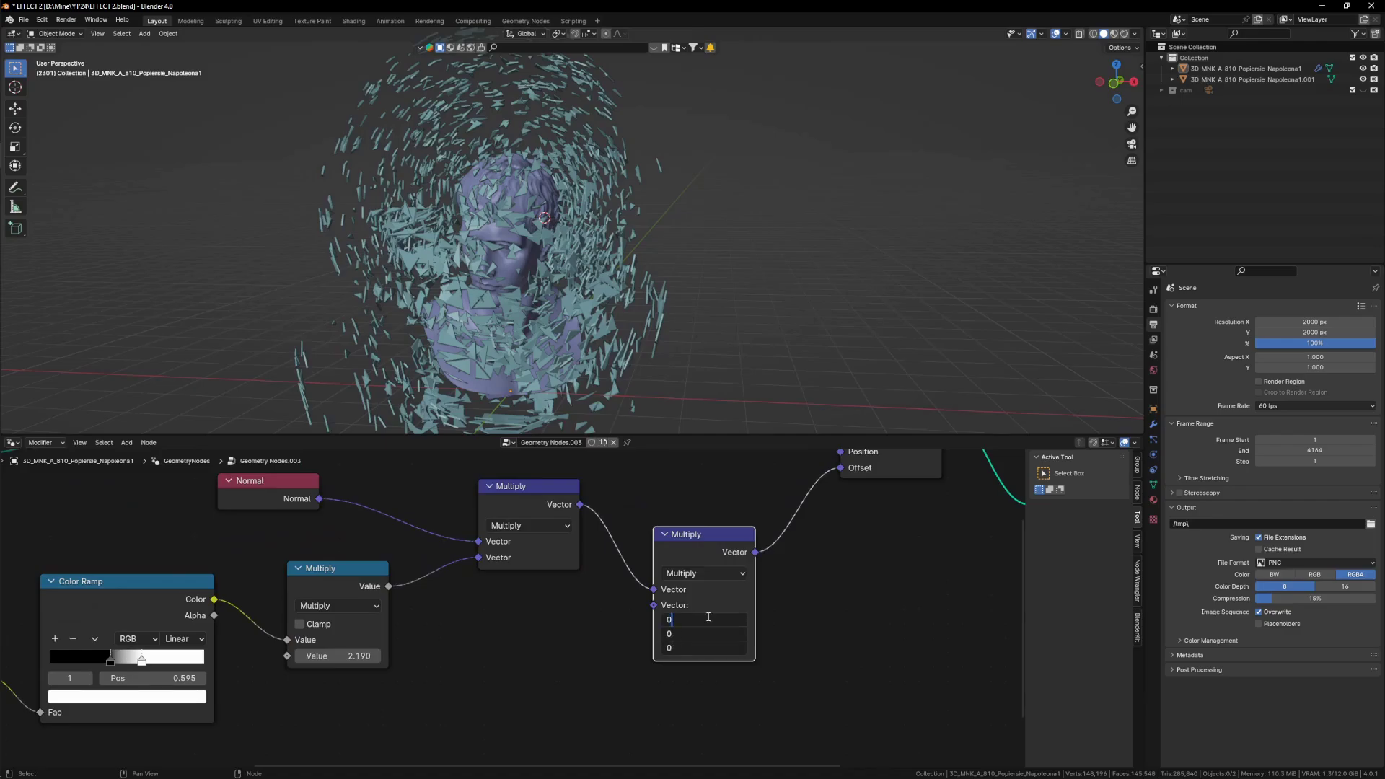
{"action": "key", "text": "Return"}
- Add a UV sphere, scale it down and place it beside the bust's head
{"action": "scroll", "coordinate": [613, 234], "scroll_direction": "down", "scroll_amount": 1}
{"action": "scroll", "coordinate": [554, 209], "scroll_direction": "up", "scroll_amount": 2}
{"action": "key", "text": "shift+a"}
{"action": "mouse_move", "coordinate": [611, 218]}
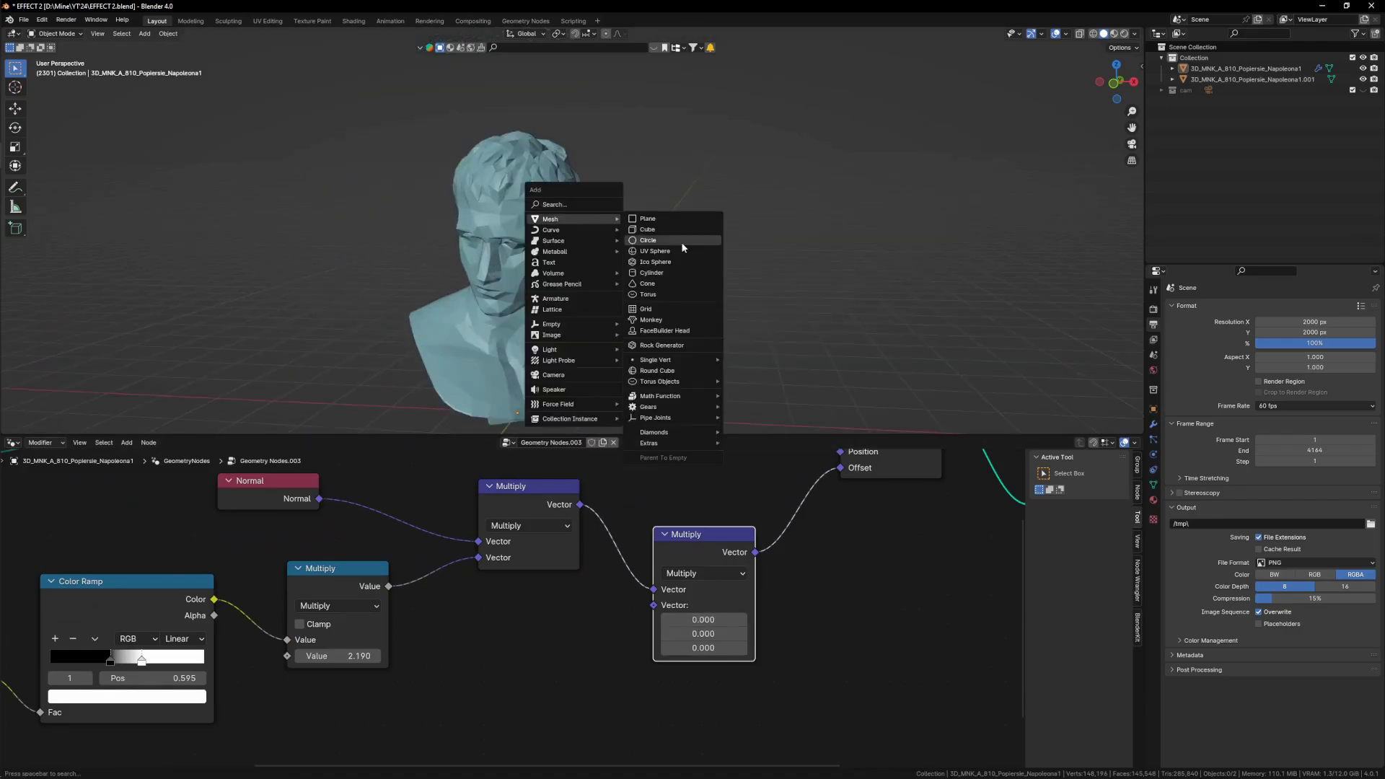
{"action": "left_click", "coordinate": [681, 251]}
{"action": "key", "text": "s"}
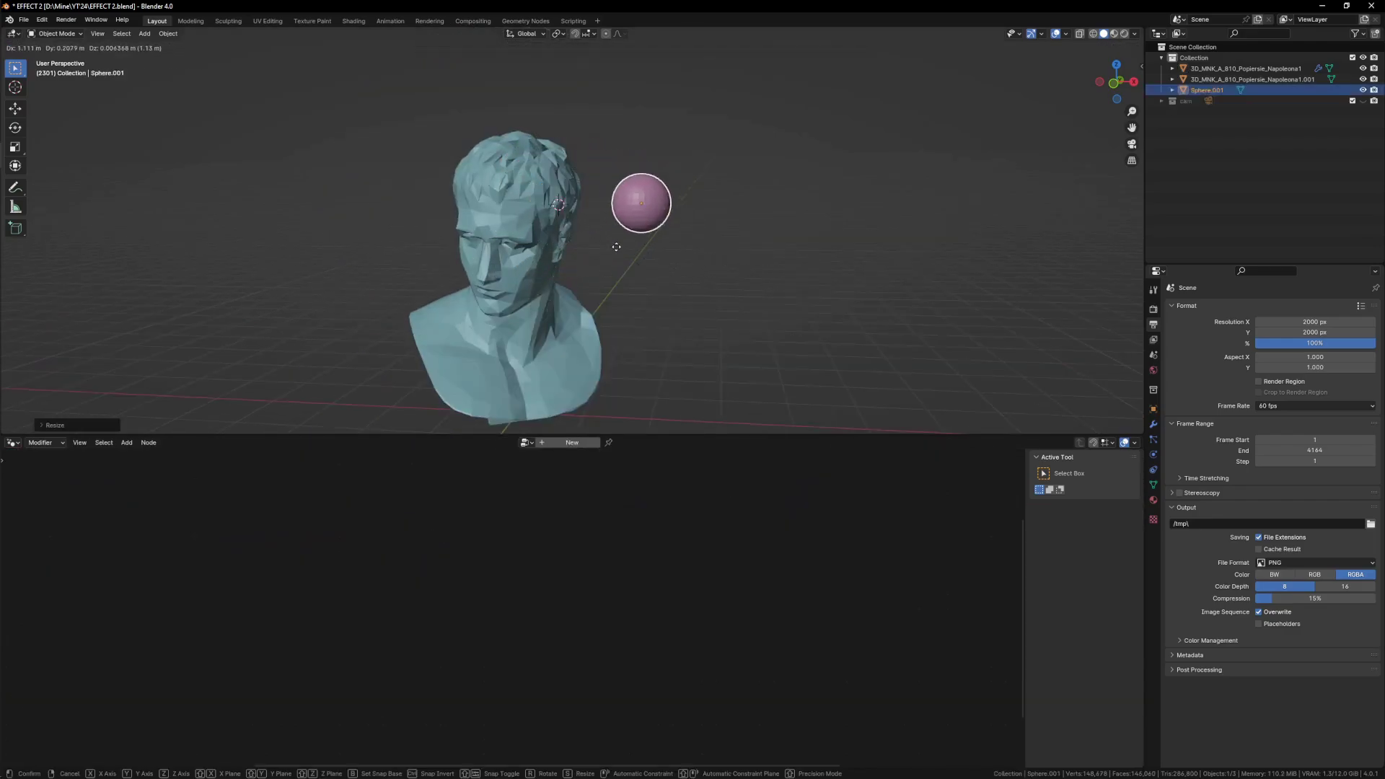
{"action": "left_click", "coordinate": [611, 248]}
- Bring the sphere into the bust's node tree as an Object Info node and set it to Relative
{"action": "left_click", "coordinate": [510, 154]}
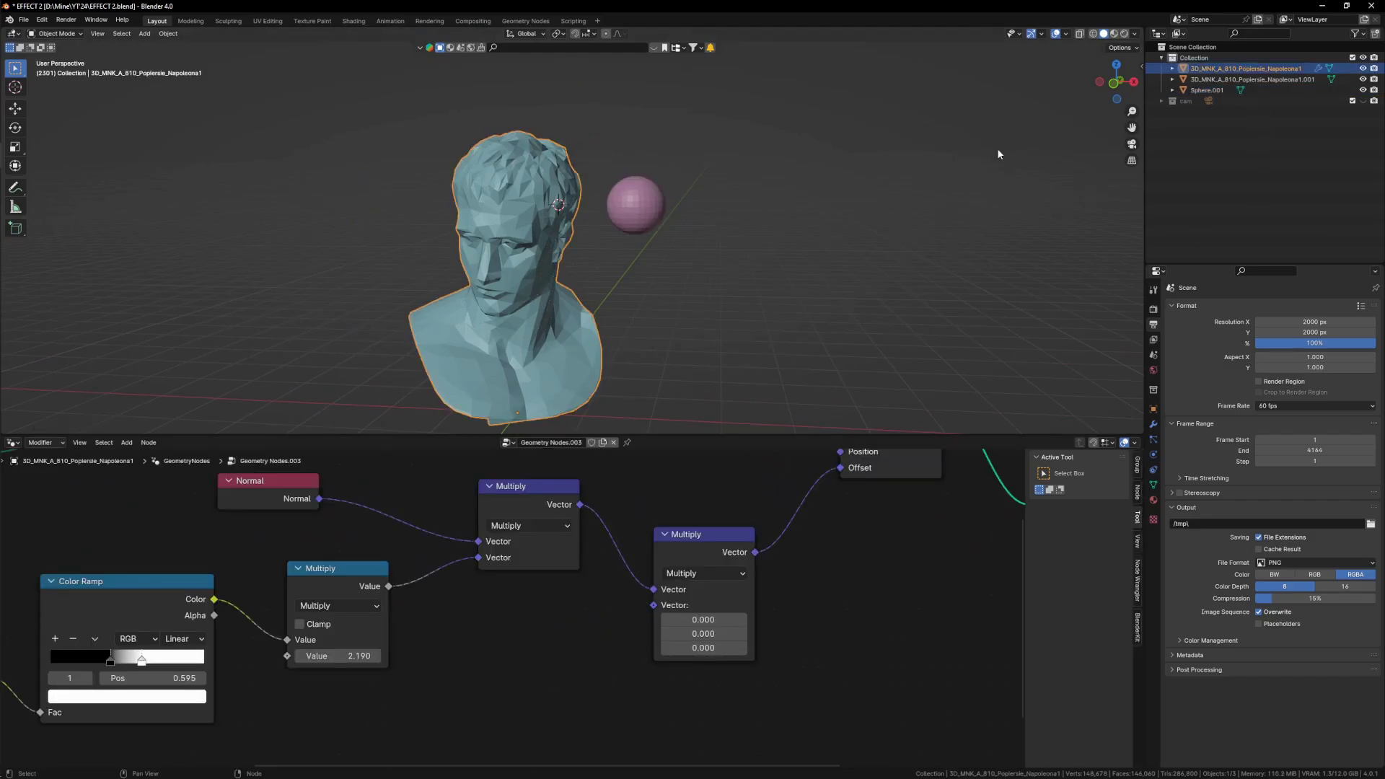
{"action": "left_click", "coordinate": [1201, 92]}
{"action": "key", "text": "ctrl+z"}
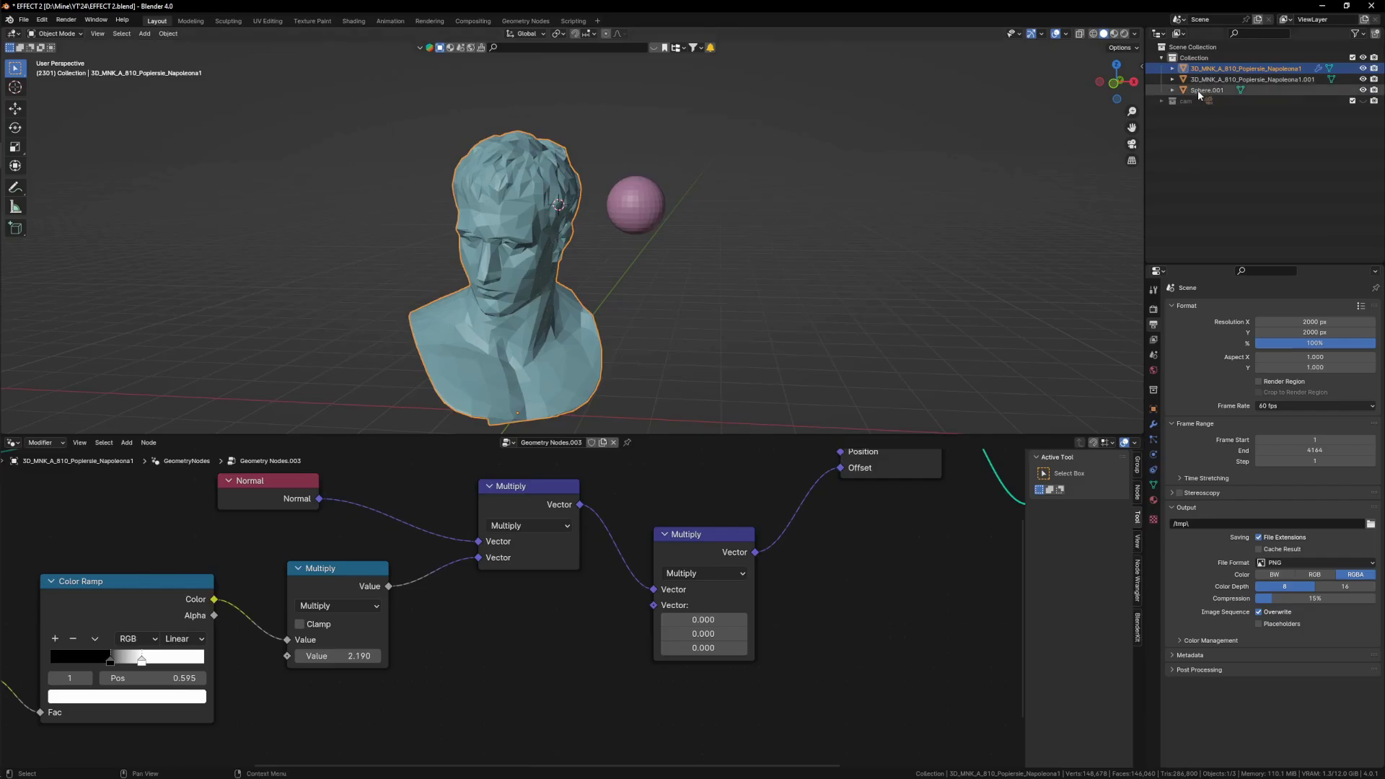
{"action": "left_click_drag", "start_coordinate": [427, 726], "coordinate": [415, 732]}
{"action": "scroll", "coordinate": [518, 616], "scroll_direction": "down", "scroll_amount": 6}
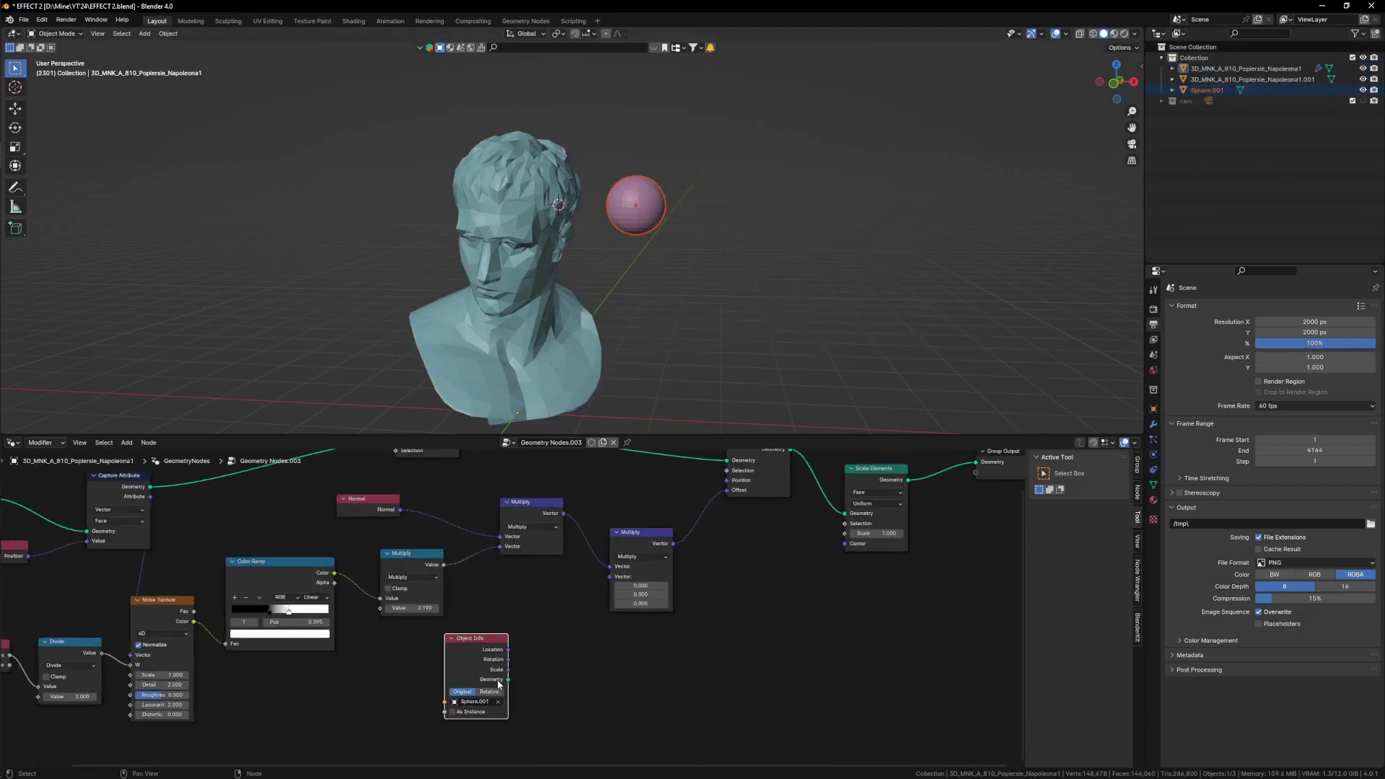
{"action": "scroll", "coordinate": [497, 671], "scroll_direction": "up", "scroll_amount": 5}
{"action": "left_click_drag", "start_coordinate": [495, 664], "coordinate": [456, 697]}
{"action": "middle_click_drag", "start_coordinate": [540, 672], "coordinate": [558, 648]}
{"action": "scroll", "coordinate": [521, 675], "scroll_direction": "up", "scroll_amount": 1}
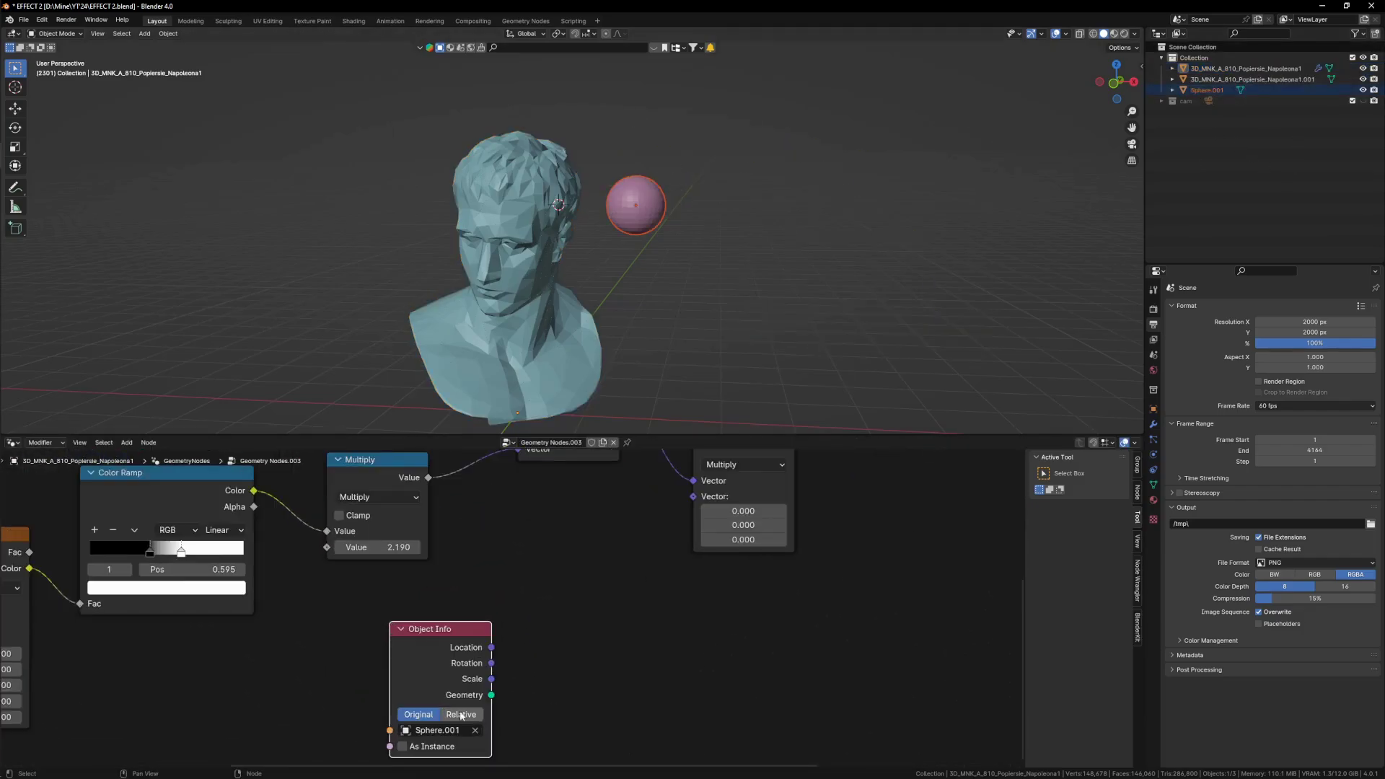
{"action": "left_click", "coordinate": [461, 715]}
- Arrange the Object Info node below the Noise Texture and Color Ramp, and shift the second vector Multiply node lower
{"action": "middle_click_drag", "start_coordinate": [459, 676], "coordinate": [688, 531]}
{"action": "scroll", "coordinate": [717, 473], "scroll_direction": "up", "scroll_amount": 2}
{"action": "left_click_drag", "start_coordinate": [704, 519], "coordinate": [402, 615]}
{"action": "scroll", "coordinate": [406, 614], "scroll_direction": "down", "scroll_amount": 4}
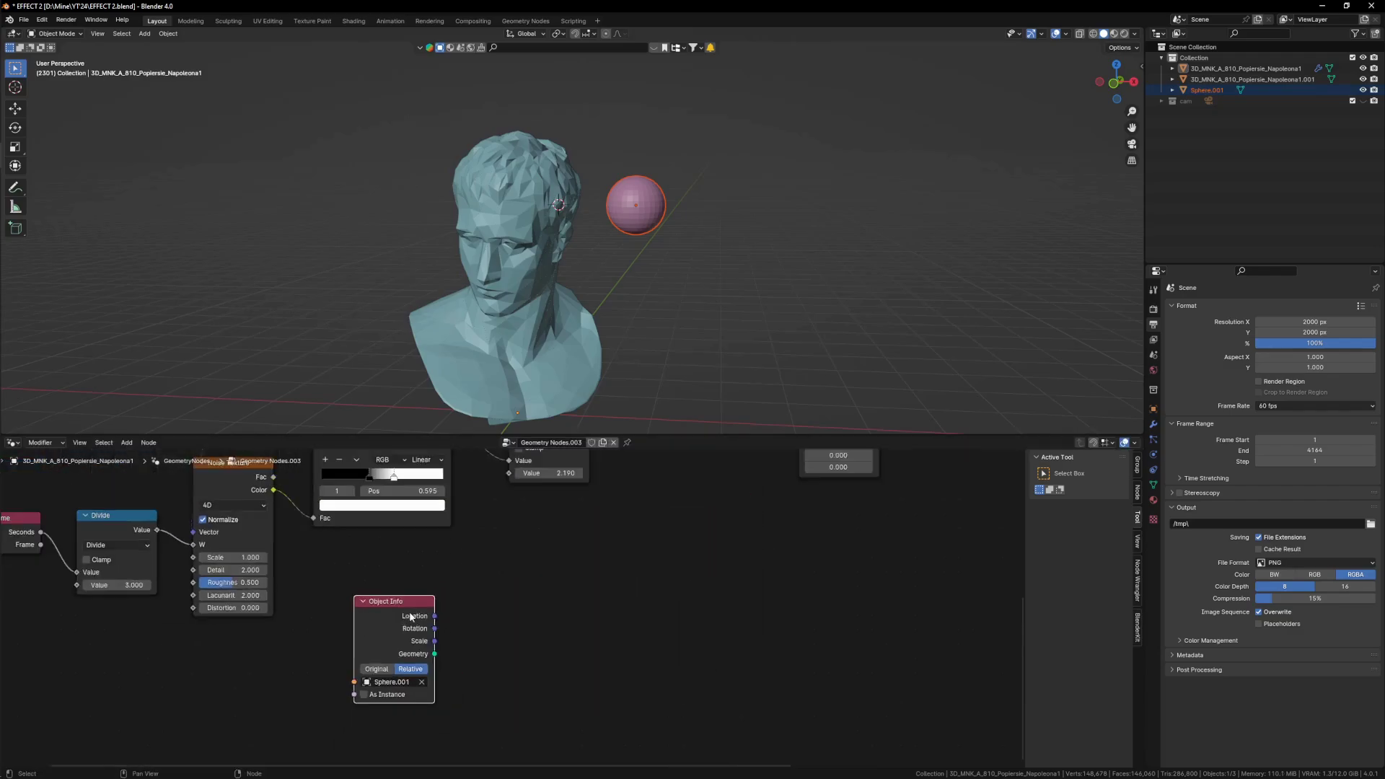
{"action": "scroll", "coordinate": [410, 617], "scroll_direction": "down", "scroll_amount": 4}
{"action": "middle_click_drag", "start_coordinate": [483, 605], "coordinate": [473, 630]}
{"action": "left_click_drag", "start_coordinate": [705, 483], "coordinate": [701, 514]}
- Add a Geometry Proximity node targeting the sphere's geometry and link its Distance to the second vector Multiply's free Vector input
{"action": "scroll", "coordinate": [451, 689], "scroll_direction": "up", "scroll_amount": 3}
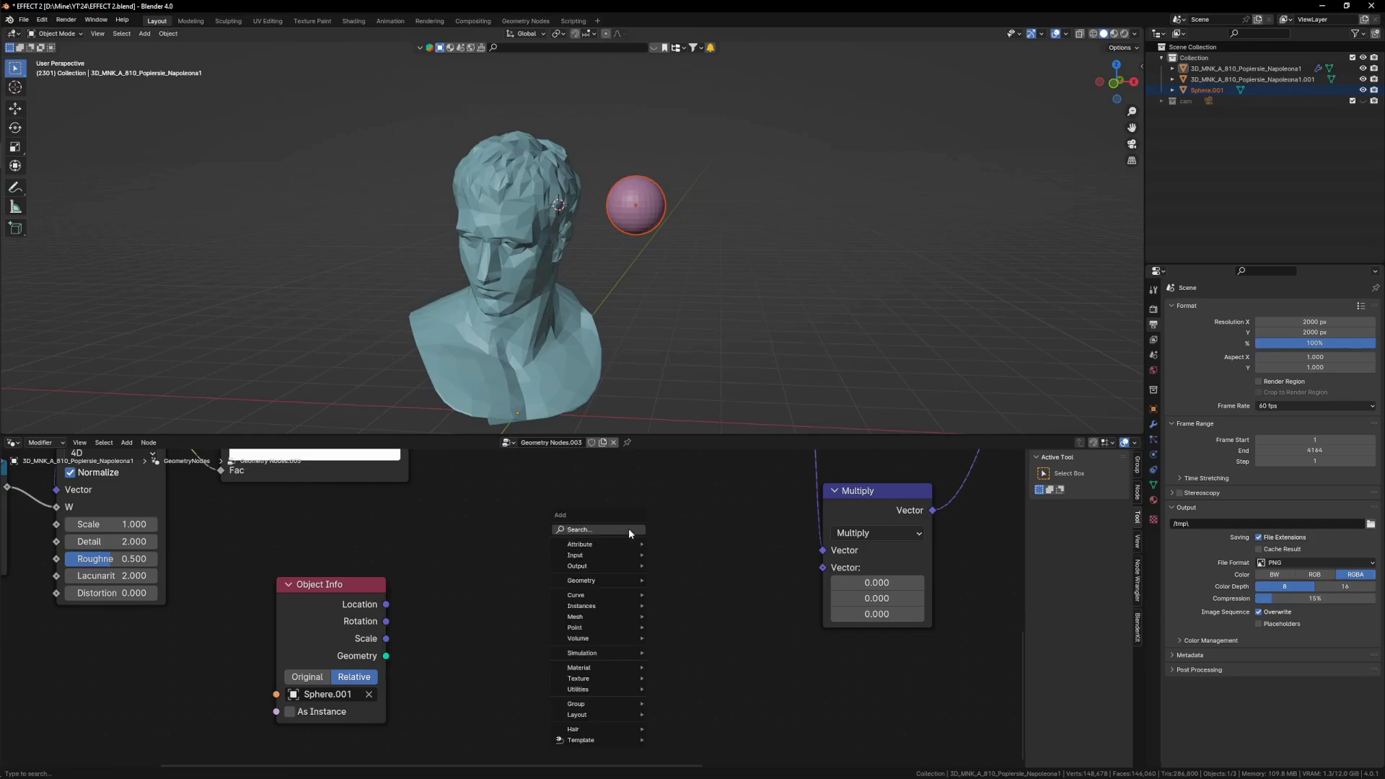
{"action": "left_click", "coordinate": [629, 531]}
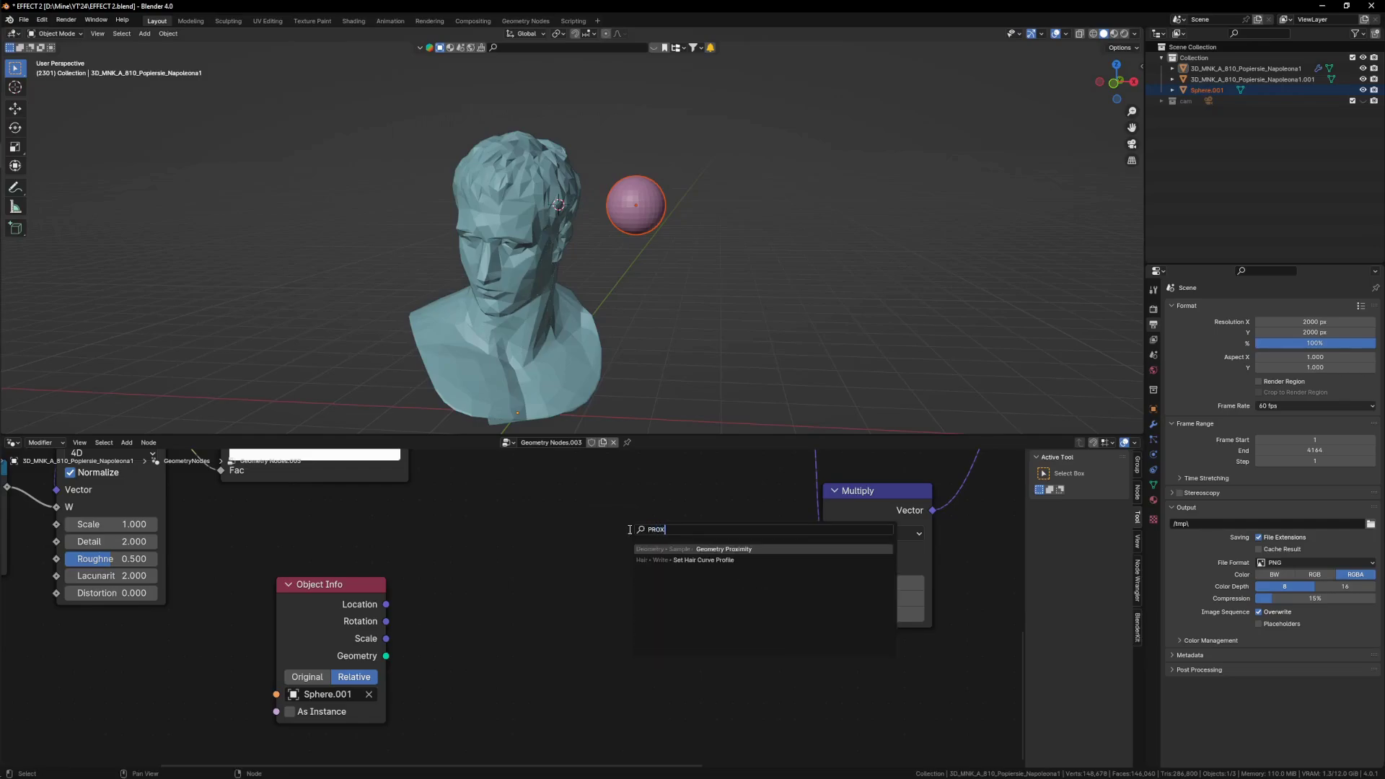
{"action": "type", "text": "PROXI"}
{"action": "key", "text": "Return"}
{"action": "left_click", "coordinate": [472, 554]}
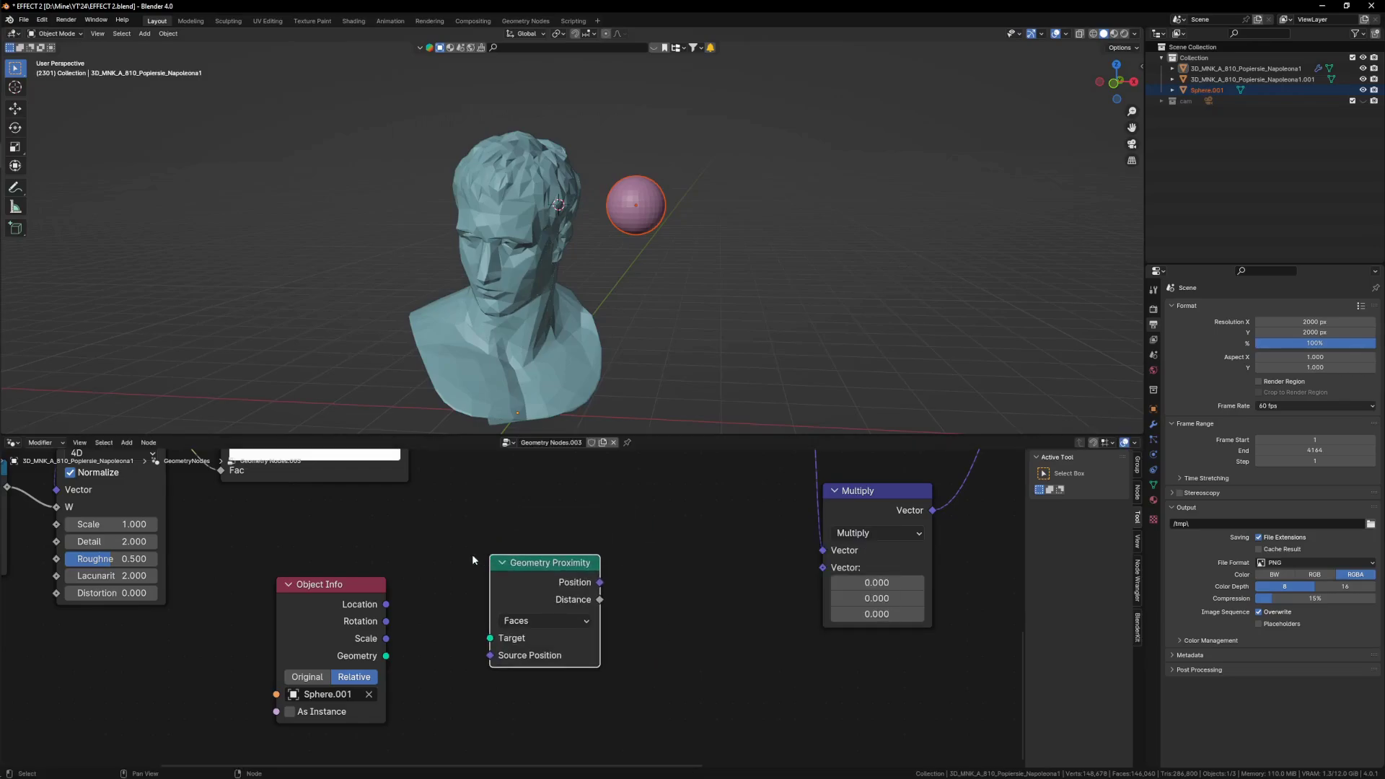
{"action": "scroll", "coordinate": [385, 660], "scroll_direction": "up", "scroll_amount": 1}
{"action": "scroll", "coordinate": [551, 635], "scroll_direction": "down", "scroll_amount": 3}
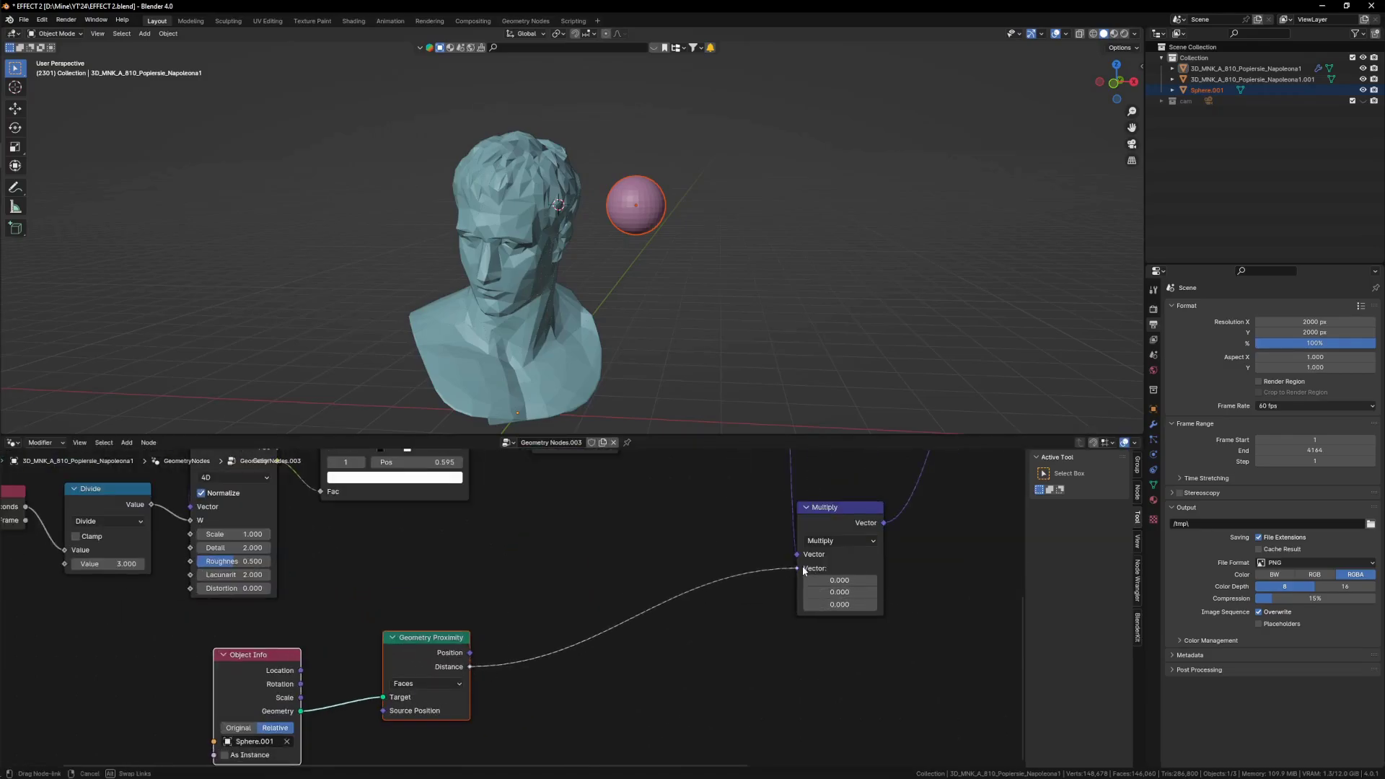
{"action": "left_click_drag", "start_coordinate": [803, 569], "coordinate": [798, 569]}
- Move the sphere to the opposite side of the bust to test how the shards respond
{"action": "left_click", "coordinate": [649, 200]}
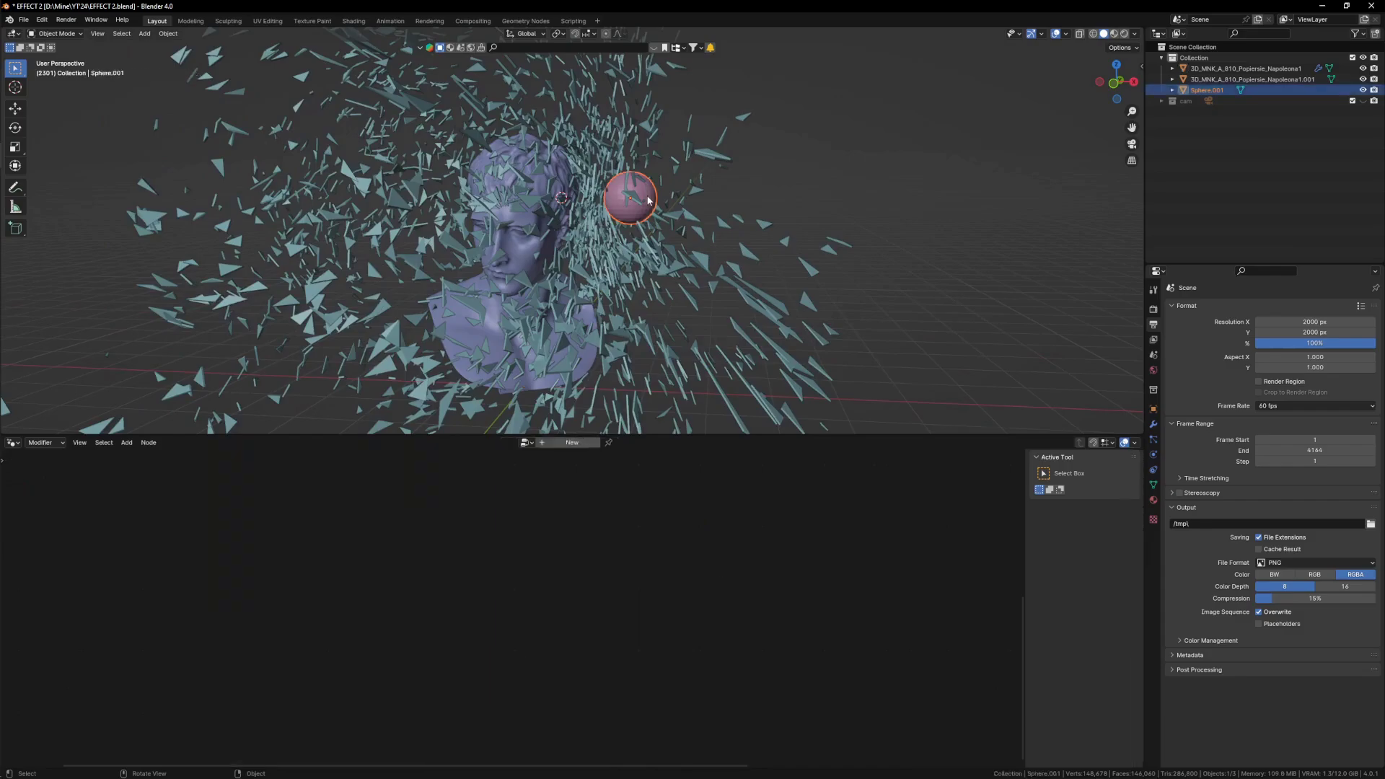
{"action": "scroll", "coordinate": [650, 202], "scroll_direction": "down", "scroll_amount": 4}
{"action": "key", "text": "g"}
{"action": "left_click", "coordinate": [488, 215]}
{"action": "key", "text": "s"}
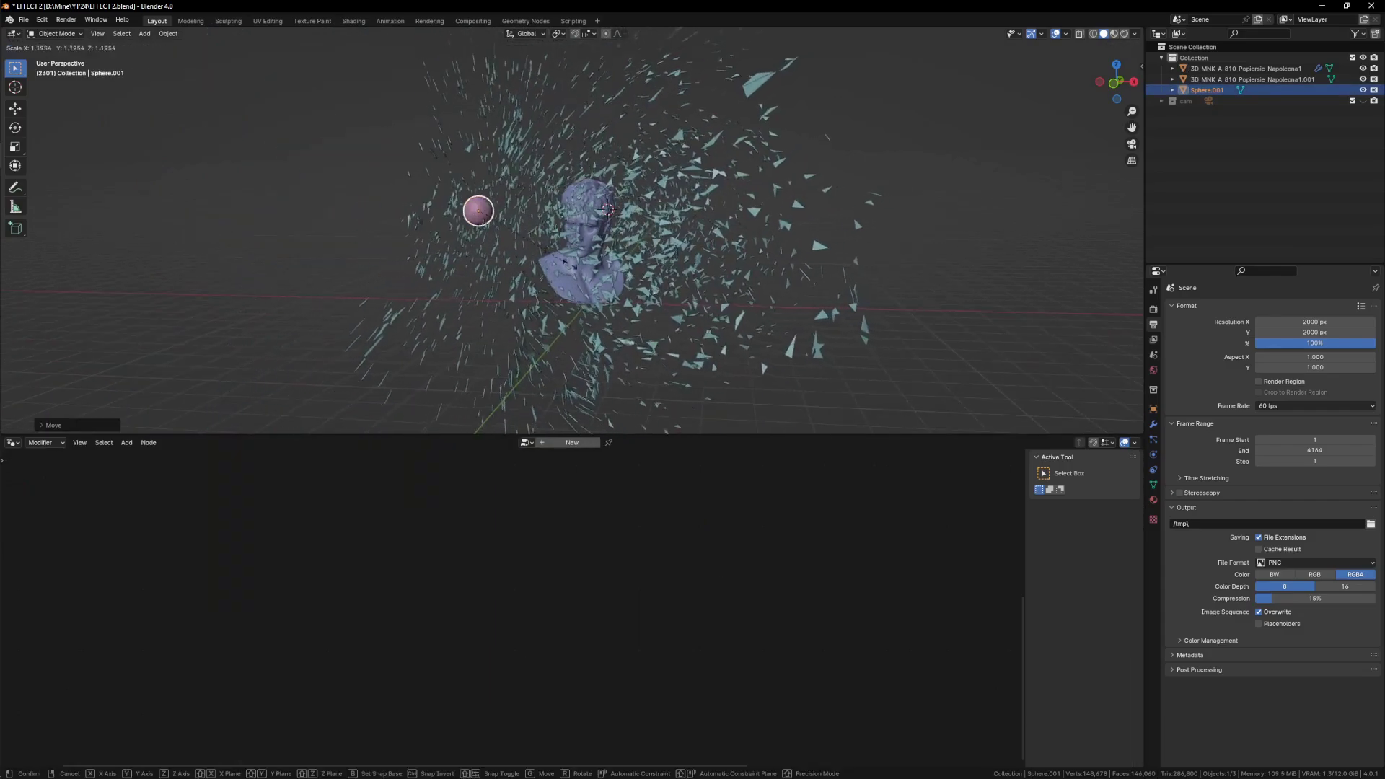
{"action": "key", "text": "Escape"}
- Move the sphere back across the bust and place it close beside the head
{"action": "key", "text": "g"}
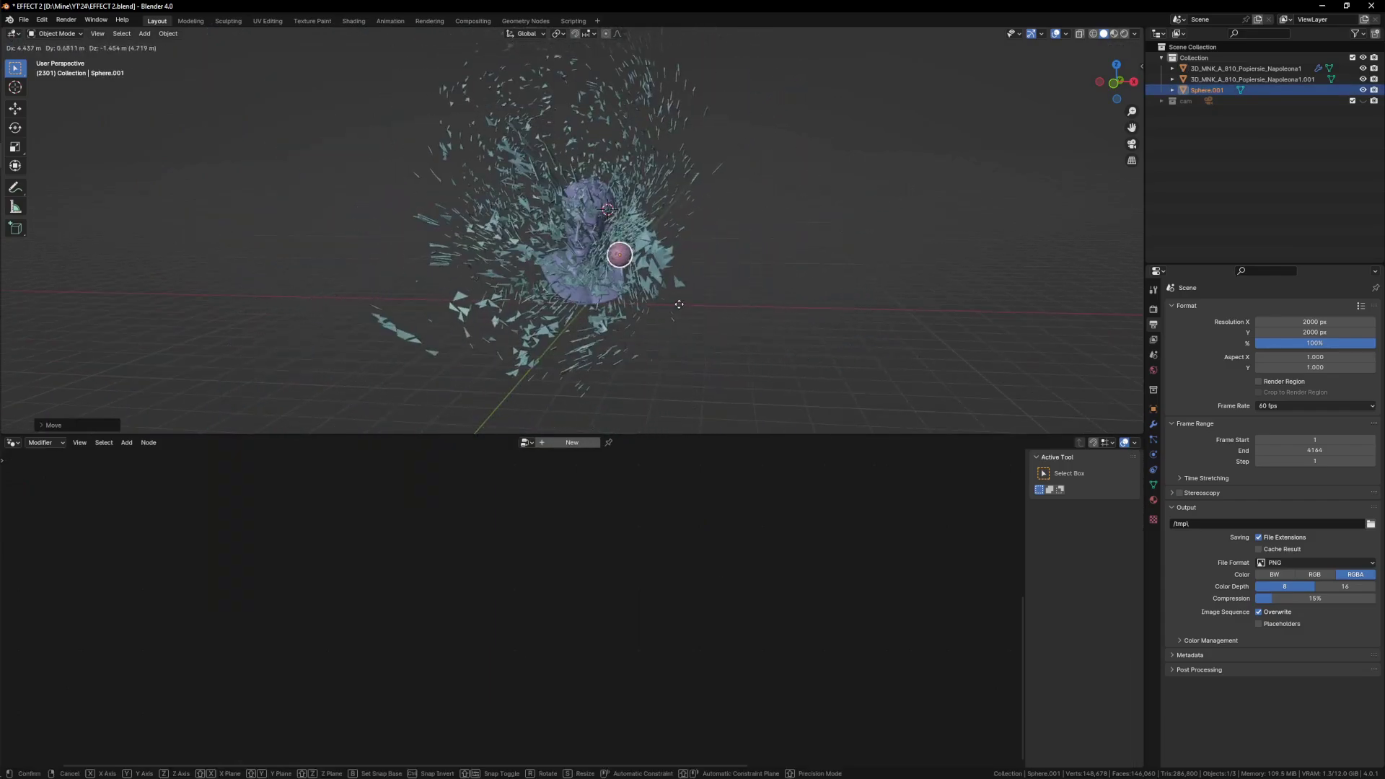
{"action": "left_click", "coordinate": [663, 270]}
{"action": "scroll", "coordinate": [613, 229], "scroll_direction": "up", "scroll_amount": 5}
{"action": "key", "text": "g"}
{"action": "left_click", "coordinate": [680, 217]}
- Insert a Color Ramp between Geometry Proximity's Distance and the Multiply node, with its black stop at 0.427 and white stop at 0.741
{"action": "left_click", "coordinate": [677, 271]}
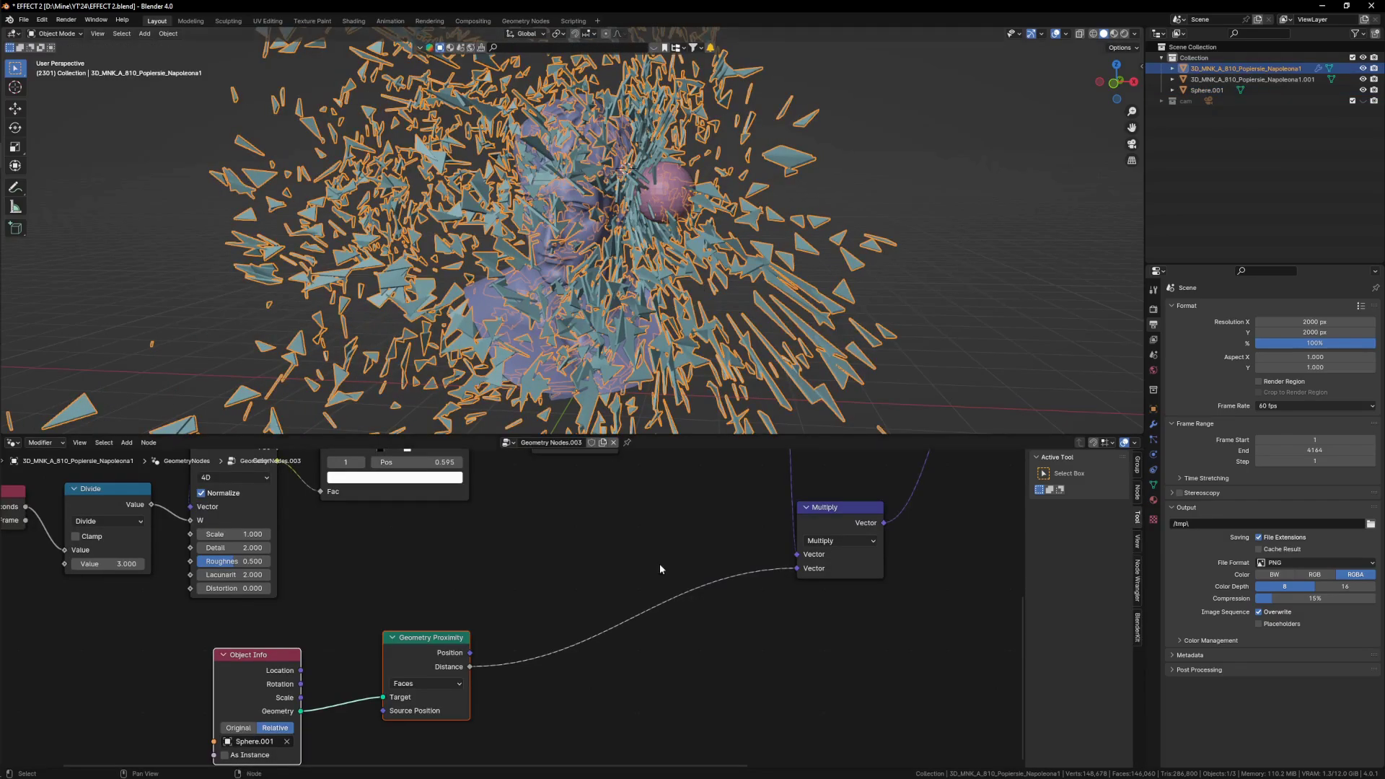
{"action": "middle_click_drag", "start_coordinate": [659, 565], "coordinate": [752, 551]}
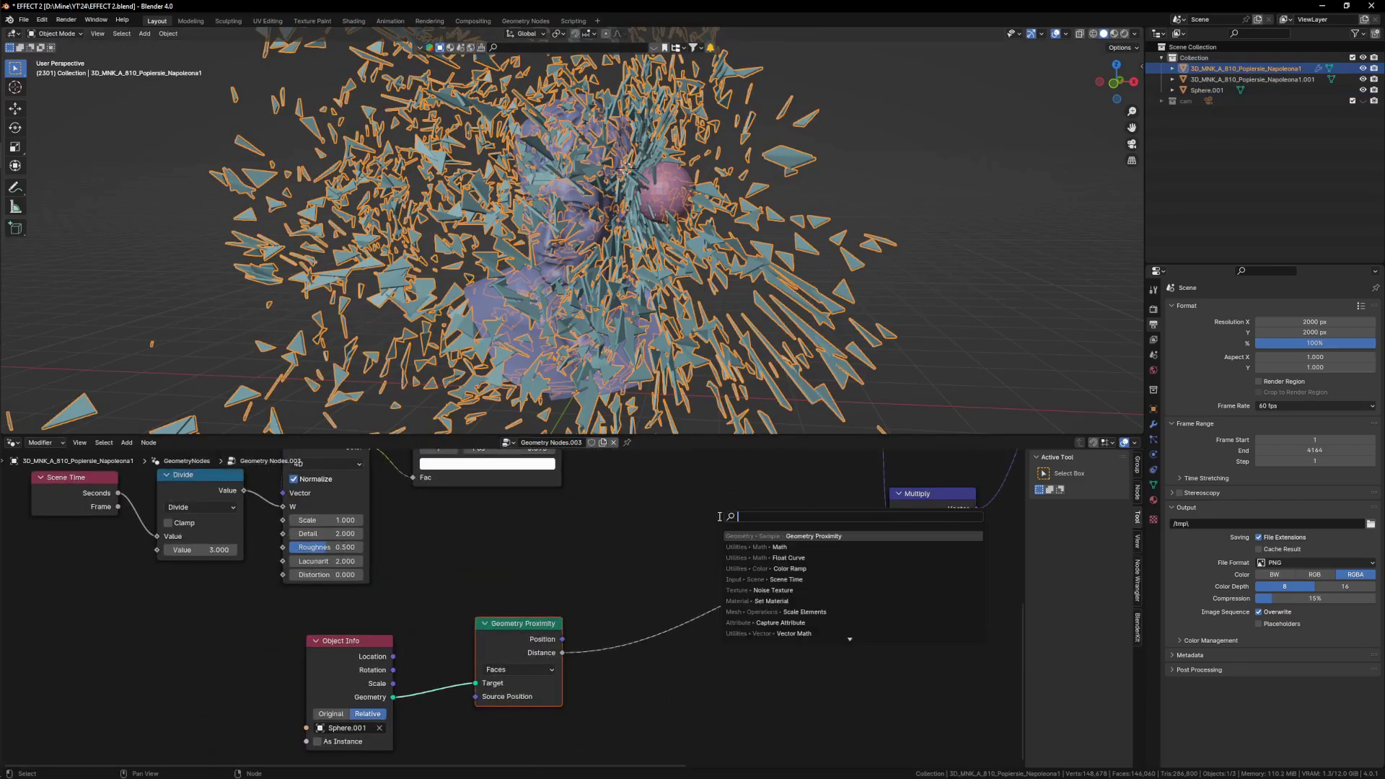
{"action": "left_click", "coordinate": [806, 558]}
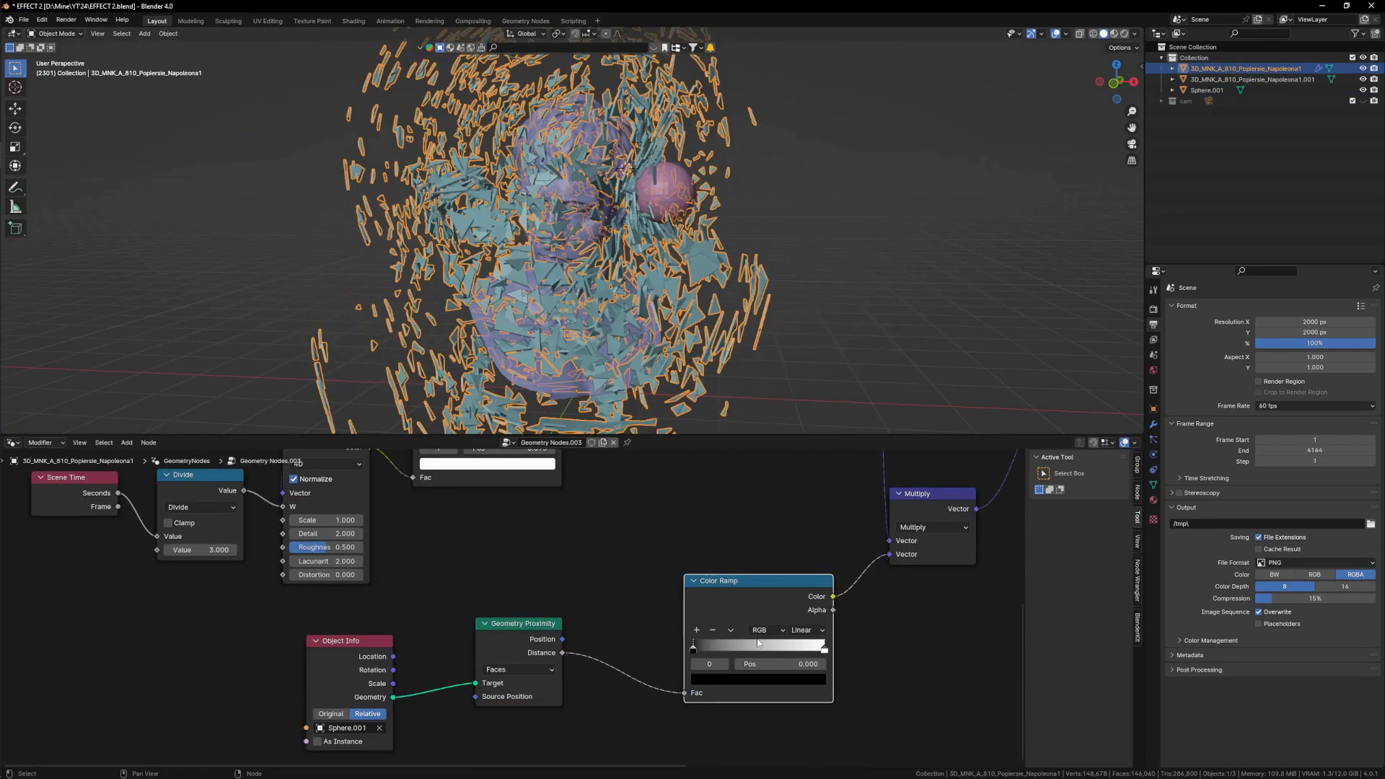
{"action": "scroll", "coordinate": [758, 643], "scroll_direction": "up", "scroll_amount": 2}
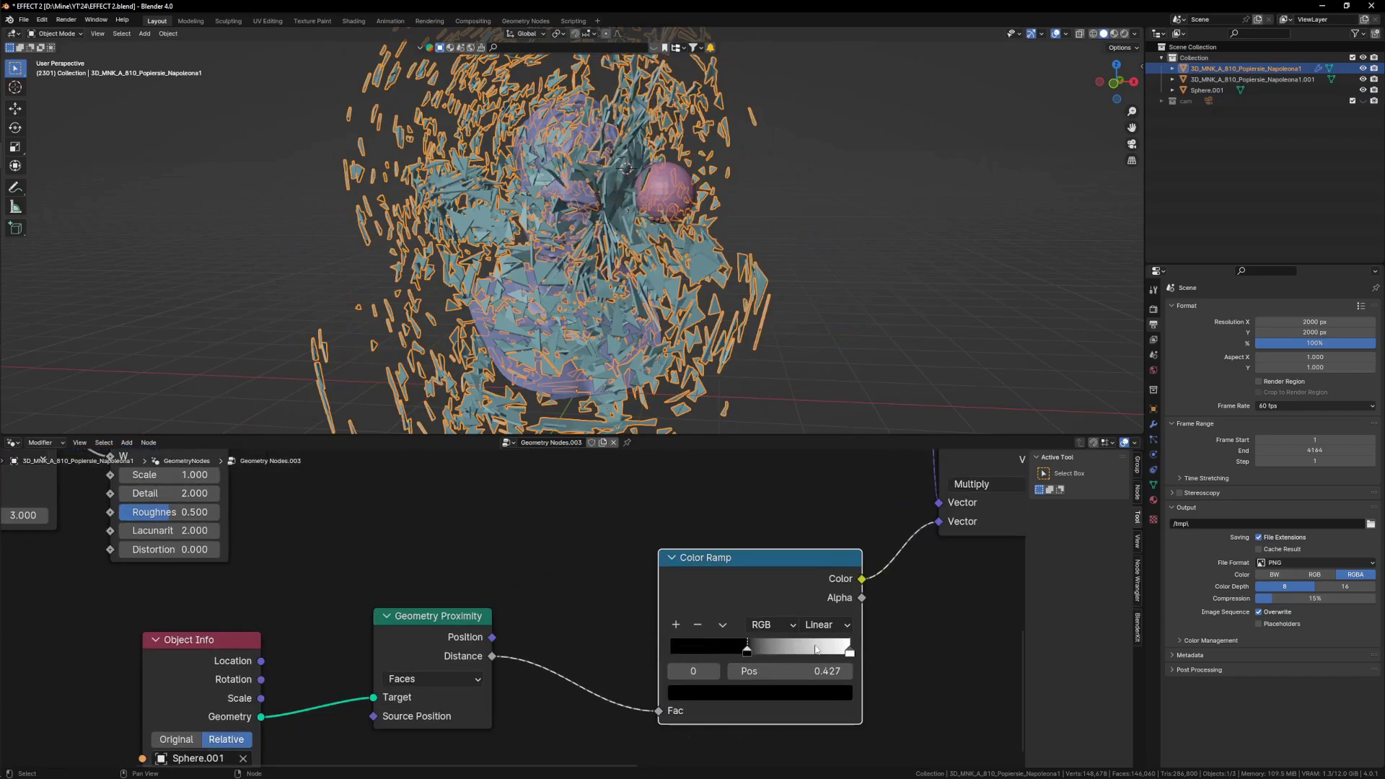
{"action": "scroll", "coordinate": [599, 214], "scroll_direction": "up", "scroll_amount": 6}
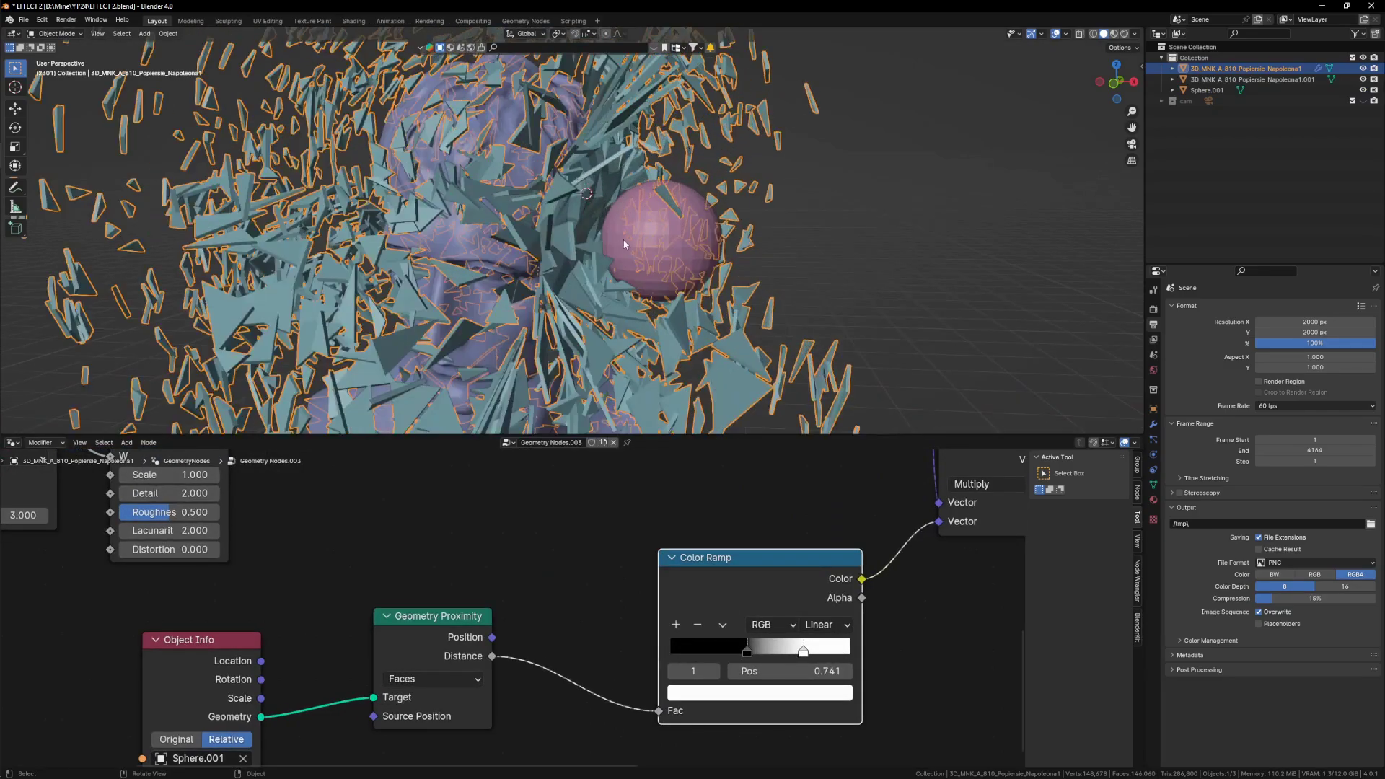
- Examine how the bust's faces behave around the sphere from several angles and distances
{"action": "scroll", "coordinate": [599, 215], "scroll_direction": "down", "scroll_amount": 5}
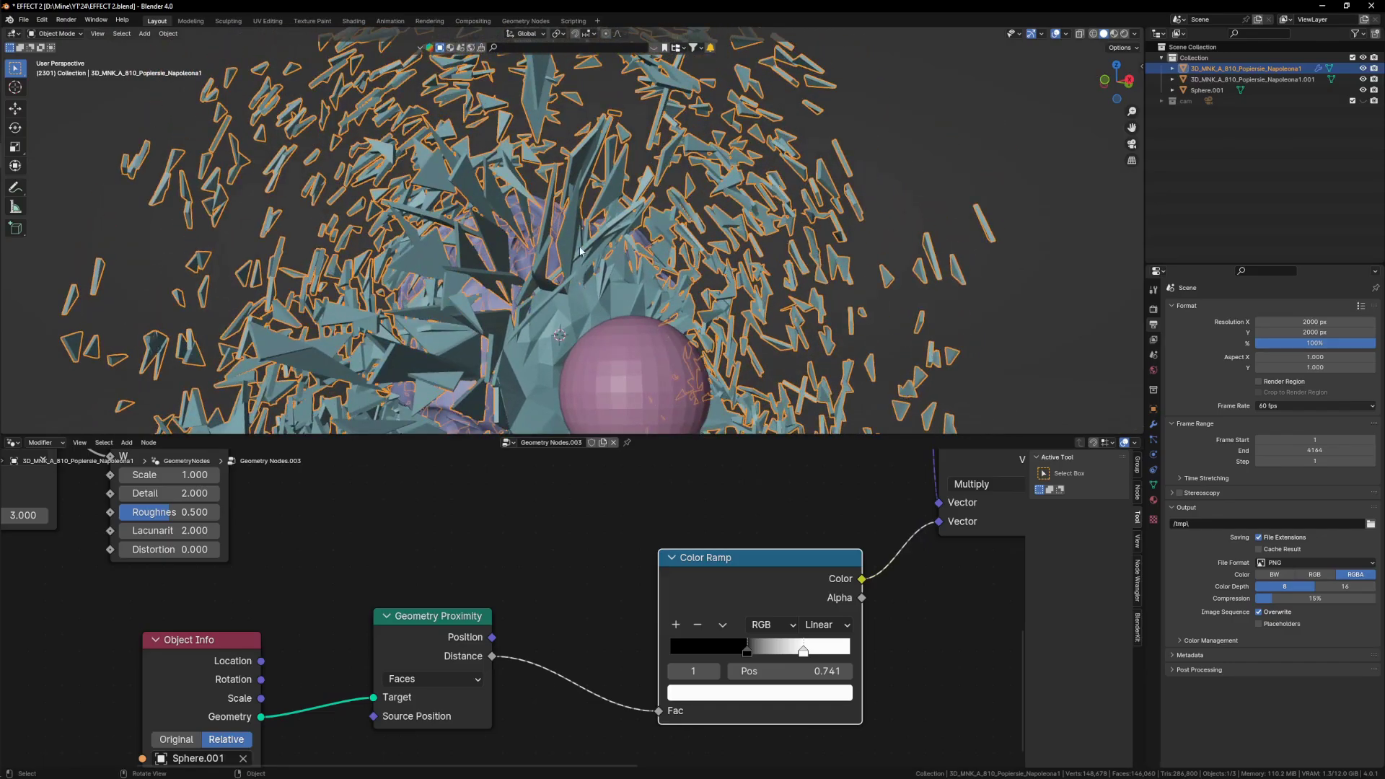
{"action": "middle_click_drag", "start_coordinate": [599, 214], "coordinate": [427, 224]}
{"action": "scroll", "coordinate": [539, 302], "scroll_direction": "up", "scroll_amount": 3}
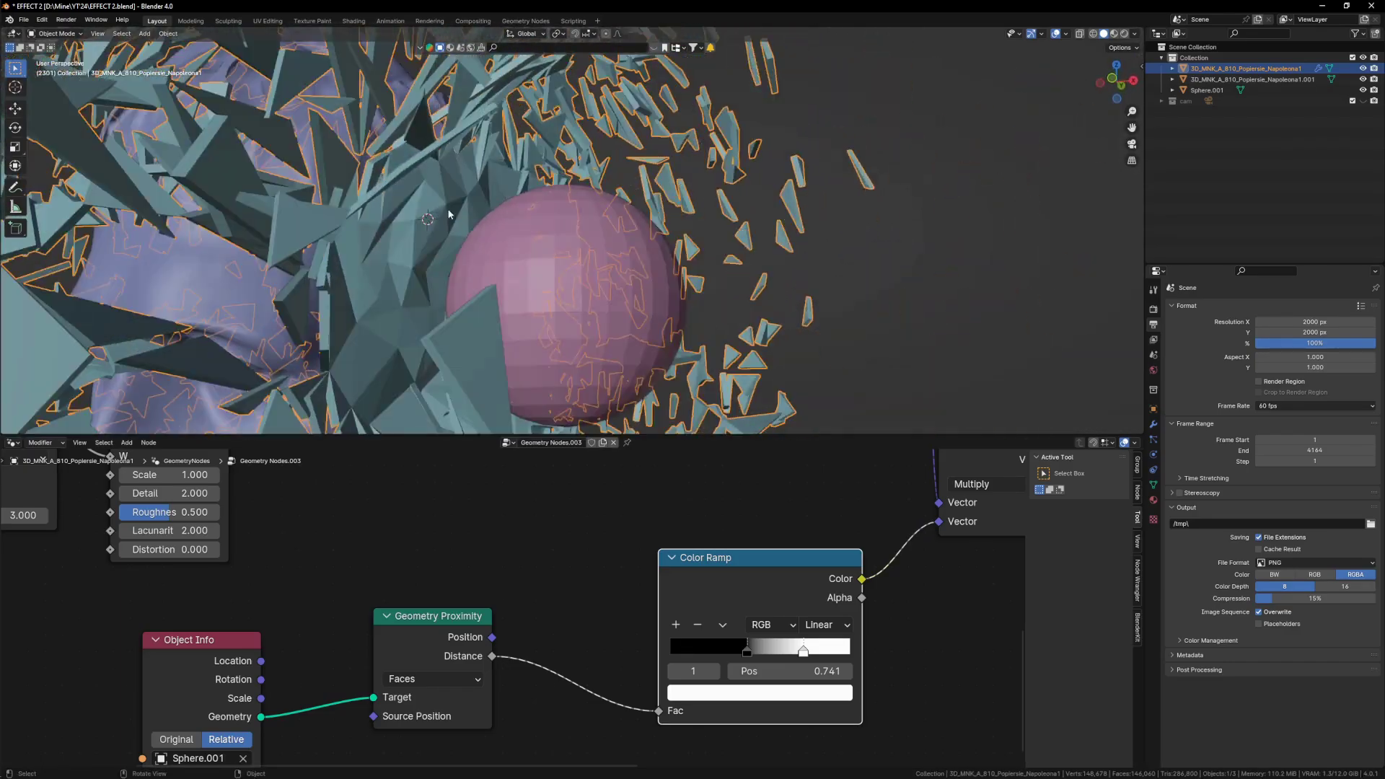
{"action": "scroll", "coordinate": [446, 223], "scroll_direction": "up", "scroll_amount": 2}
{"action": "scroll", "coordinate": [438, 292], "scroll_direction": "down", "scroll_amount": 4}
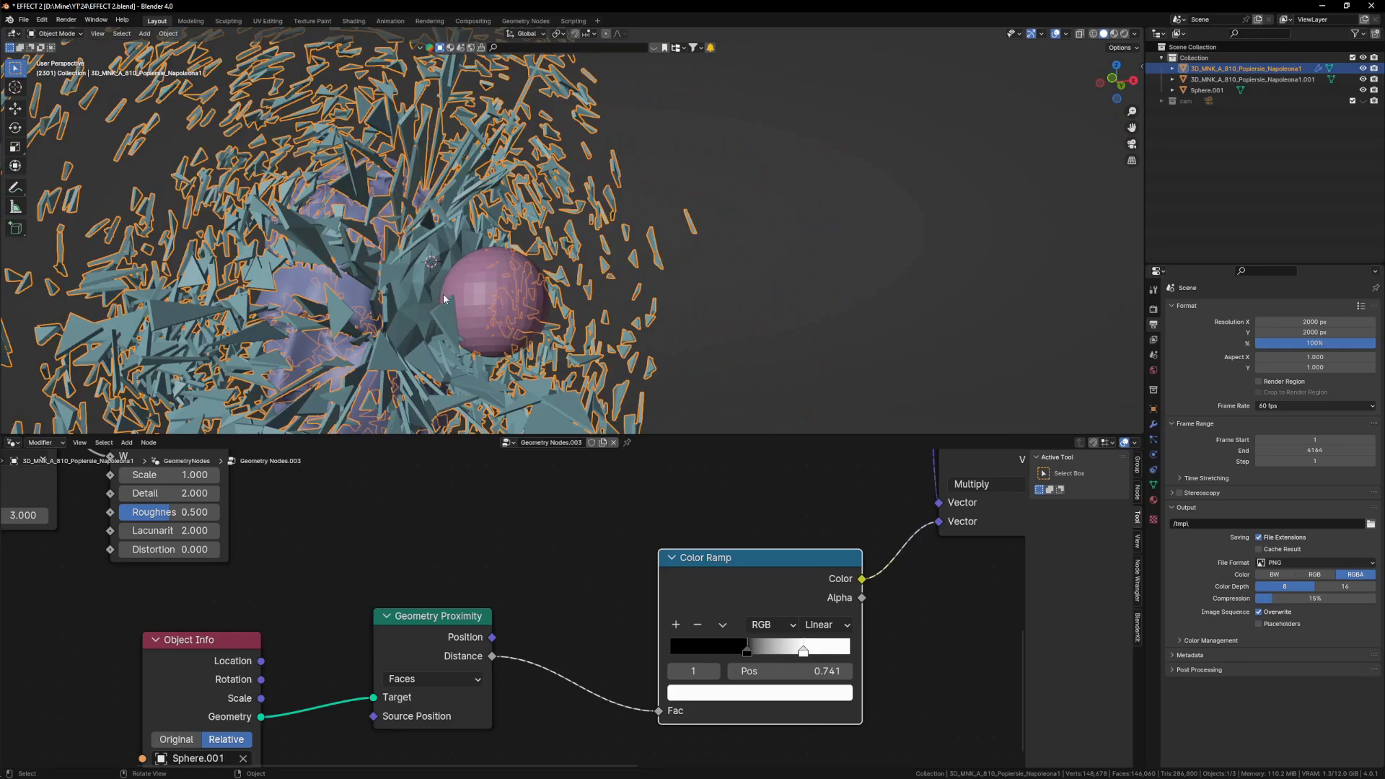
- Connect Capture Attribute's Attribute output to the Source Position input of Geometry Proximity
{"action": "scroll", "coordinate": [462, 566], "scroll_direction": "down", "scroll_amount": 6}
{"action": "scroll", "coordinate": [577, 512], "scroll_direction": "up", "scroll_amount": 1}
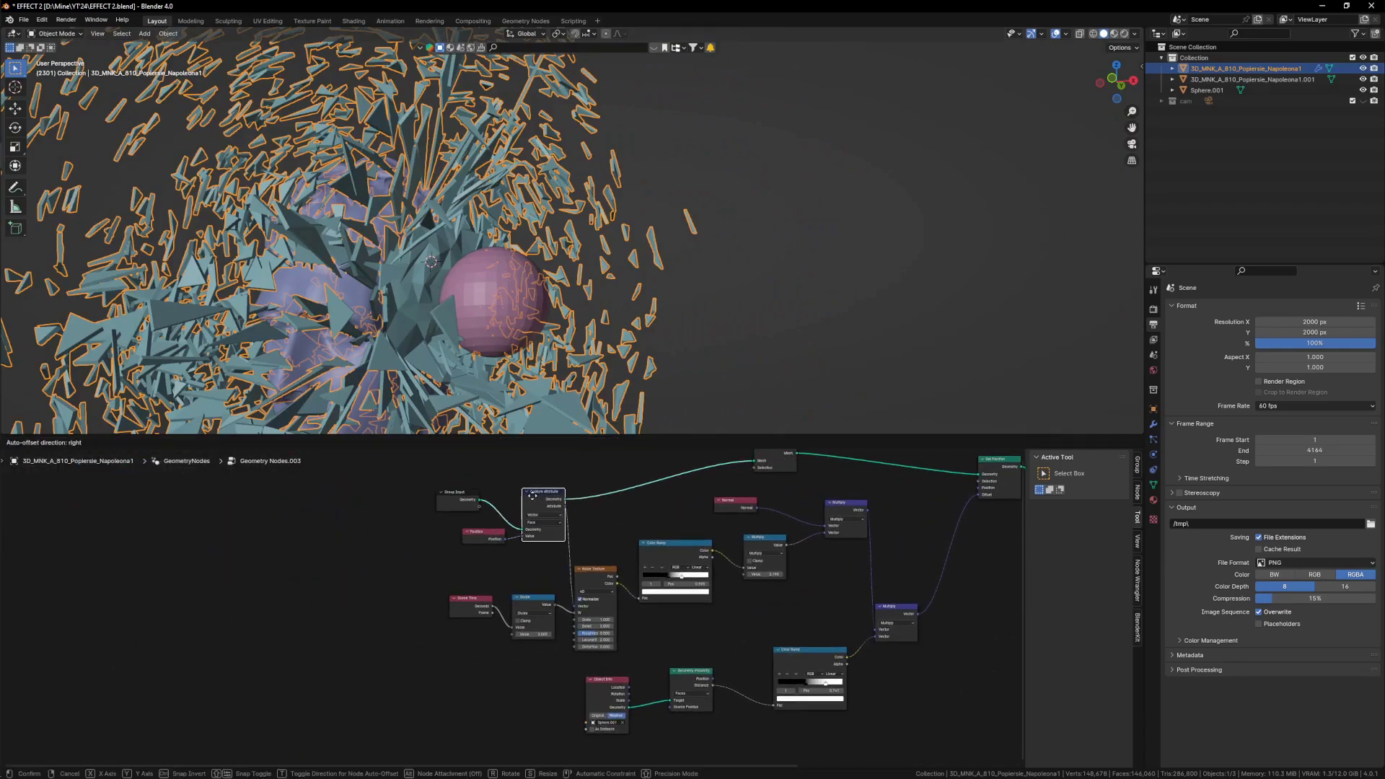
{"action": "left_click_drag", "start_coordinate": [533, 496], "coordinate": [522, 497]}
{"action": "middle_click_drag", "start_coordinate": [567, 526], "coordinate": [593, 504]}
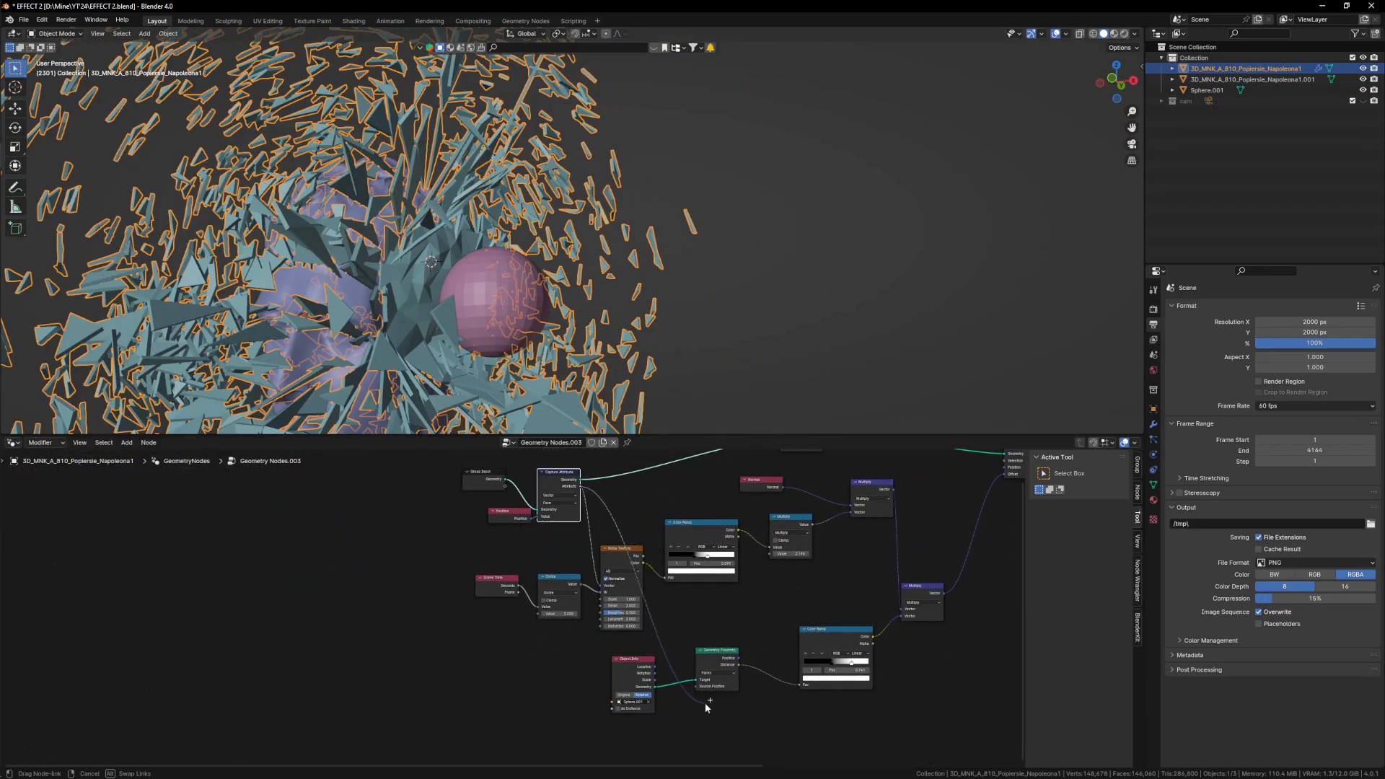
{"action": "left_click_drag", "start_coordinate": [699, 689], "coordinate": [698, 700]}
{"action": "scroll", "coordinate": [695, 682], "scroll_direction": "up", "scroll_amount": 3}
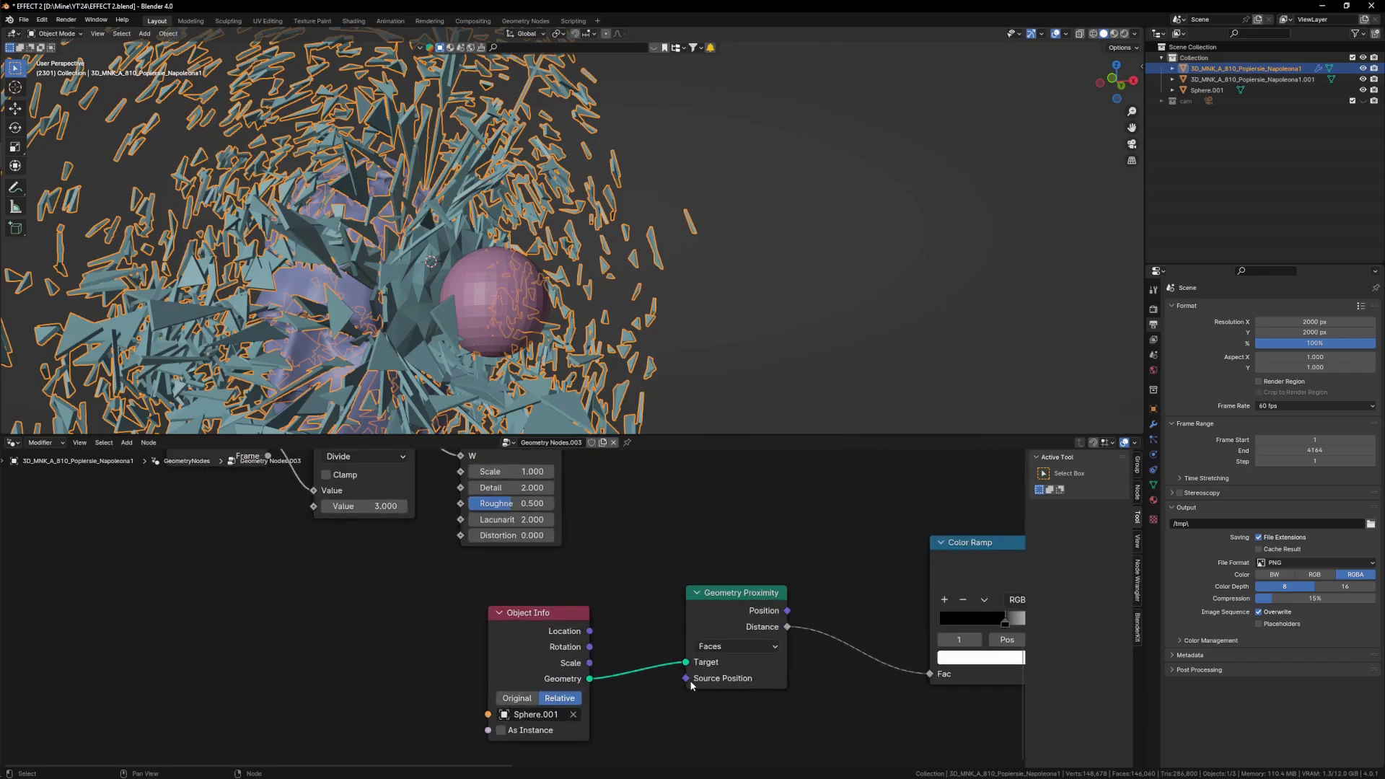
{"action": "scroll", "coordinate": [665, 643], "scroll_direction": "down", "scroll_amount": 4}
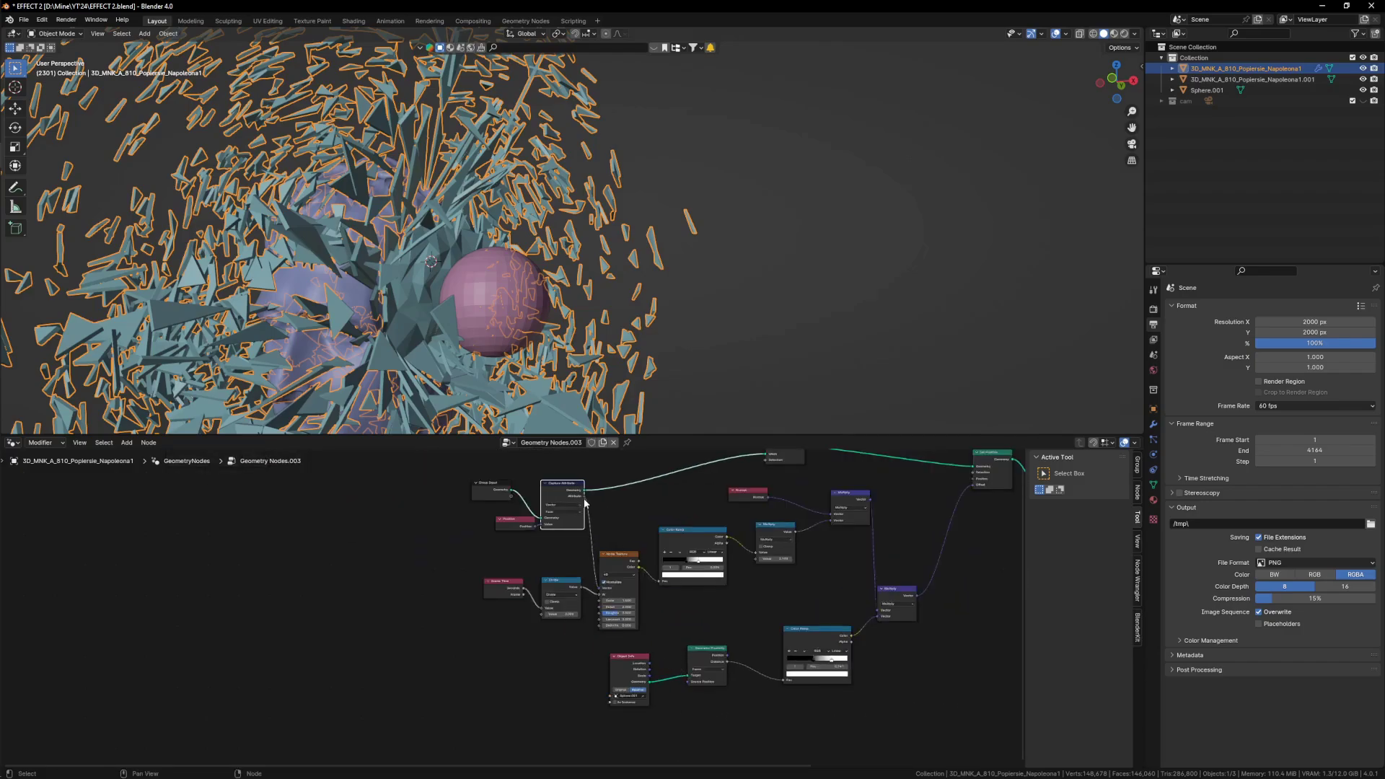
{"action": "left_click_drag", "start_coordinate": [688, 684], "coordinate": [688, 683]}
{"action": "scroll", "coordinate": [534, 316], "scroll_direction": "down", "scroll_amount": 3}
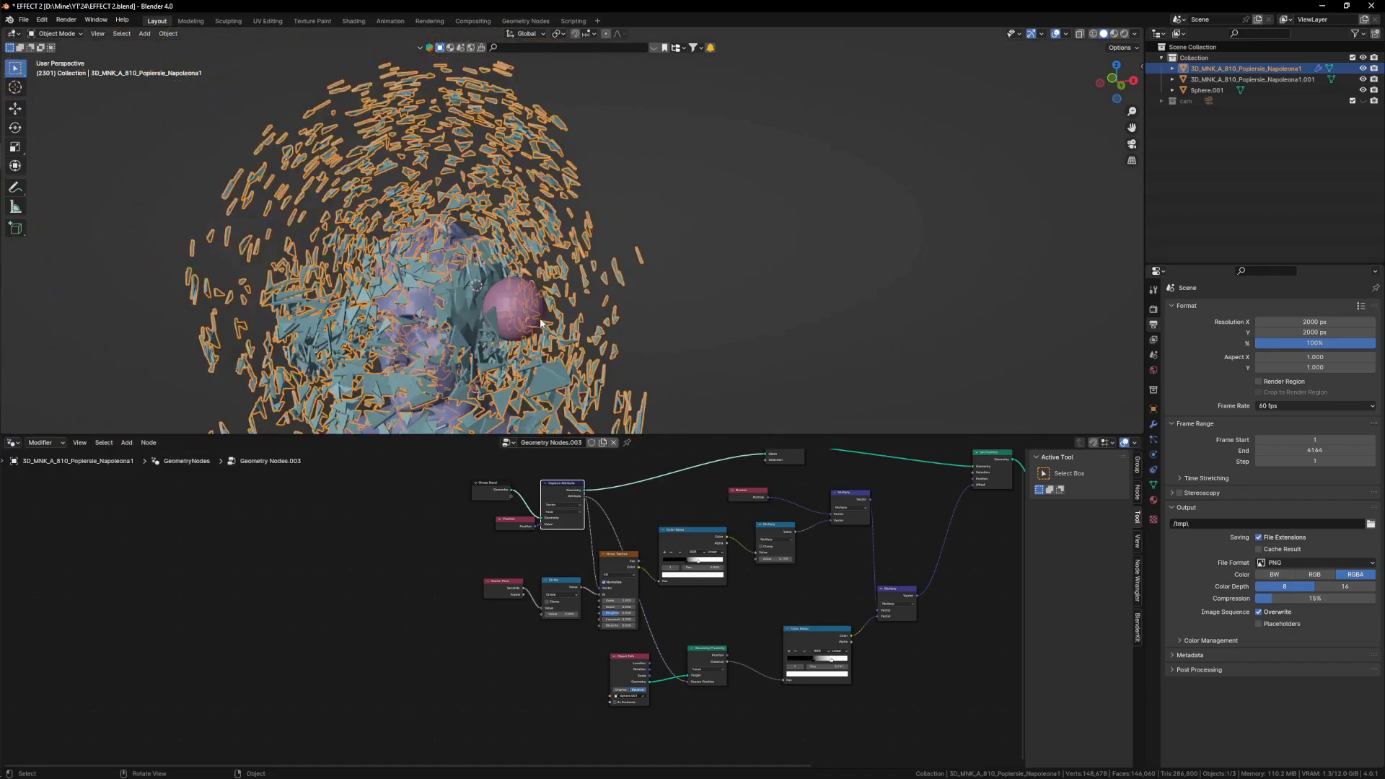
- Resize the sphere and move it across to the opposite side of the bust to test the shards' response
{"action": "scroll", "coordinate": [514, 303], "scroll_direction": "up", "scroll_amount": 3}
{"action": "middle_click_drag", "start_coordinate": [475, 267], "coordinate": [499, 340]}
{"action": "left_click", "coordinate": [499, 339]}
{"action": "key", "text": "s"}
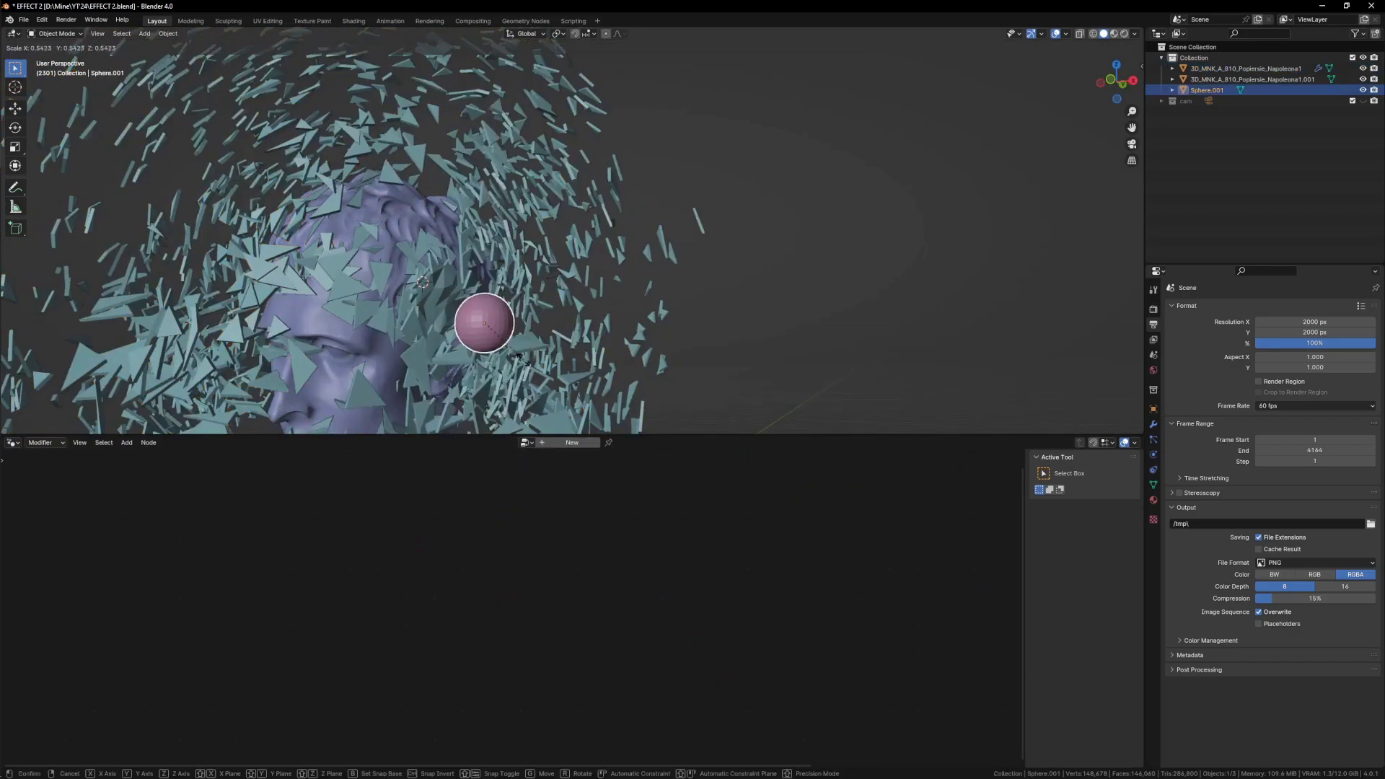
{"action": "left_click", "coordinate": [552, 359]}
{"action": "scroll", "coordinate": [551, 359], "scroll_direction": "down", "scroll_amount": 7}
{"action": "key", "text": "g"}
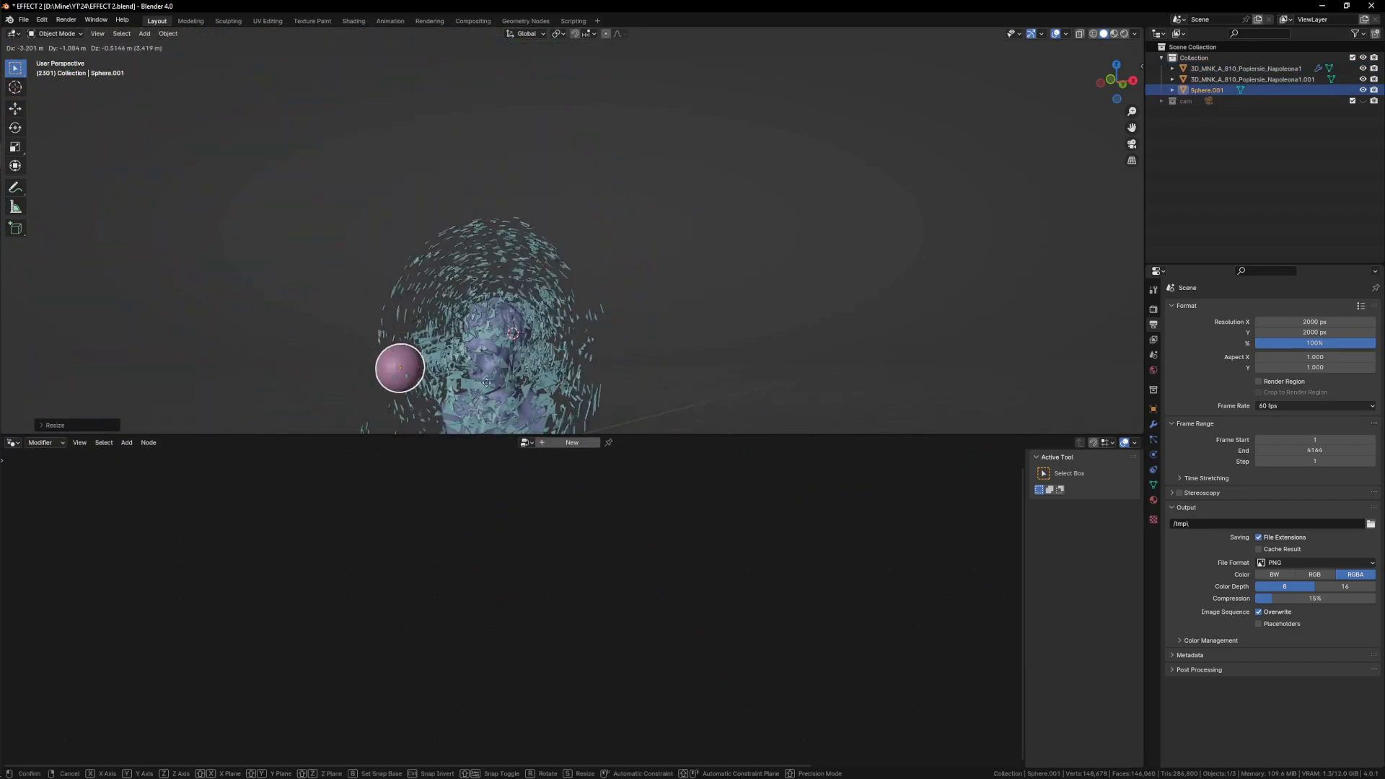
{"action": "left_click", "coordinate": [512, 380]}
- Bring the sphere back beside the head and enlarge it to a scale of about 1.028
{"action": "middle_click_drag", "start_coordinate": [387, 332], "coordinate": [448, 363]}
{"action": "key", "text": "g"}
{"action": "scroll", "coordinate": [539, 305], "scroll_direction": "up", "scroll_amount": 2}
{"action": "key", "text": "s"}
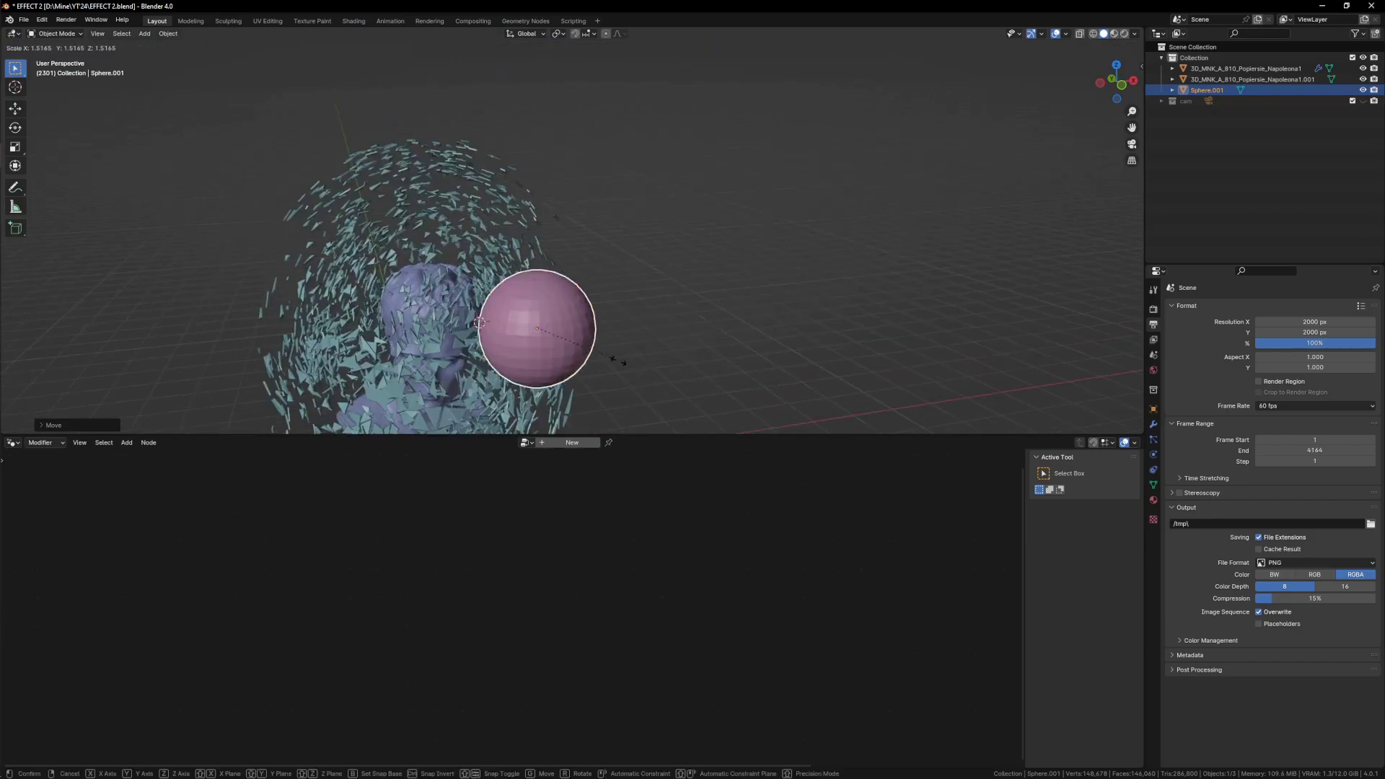
{"action": "left_click", "coordinate": [541, 332]}
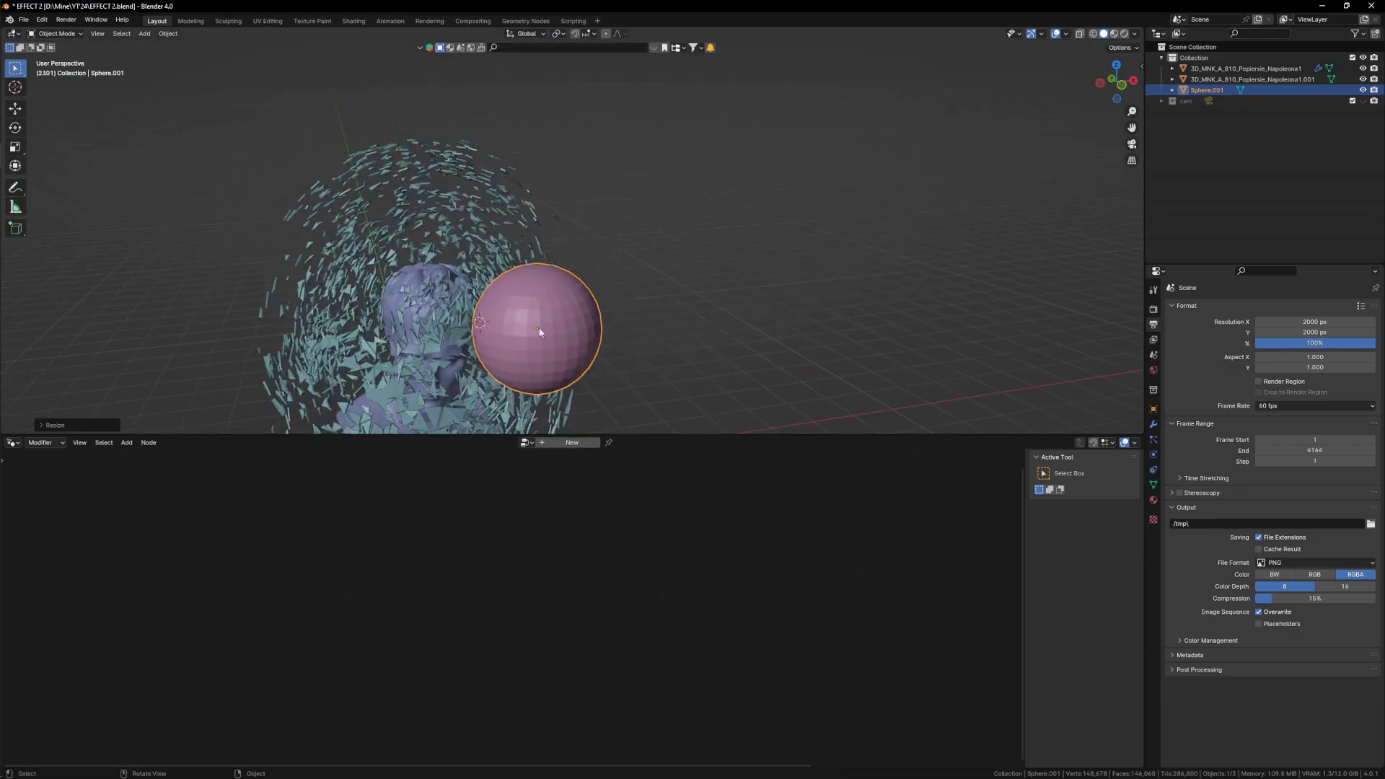
- Display the sphere as Bounds in the viewport and disable it in renders
{"action": "left_click", "coordinate": [1154, 410]}
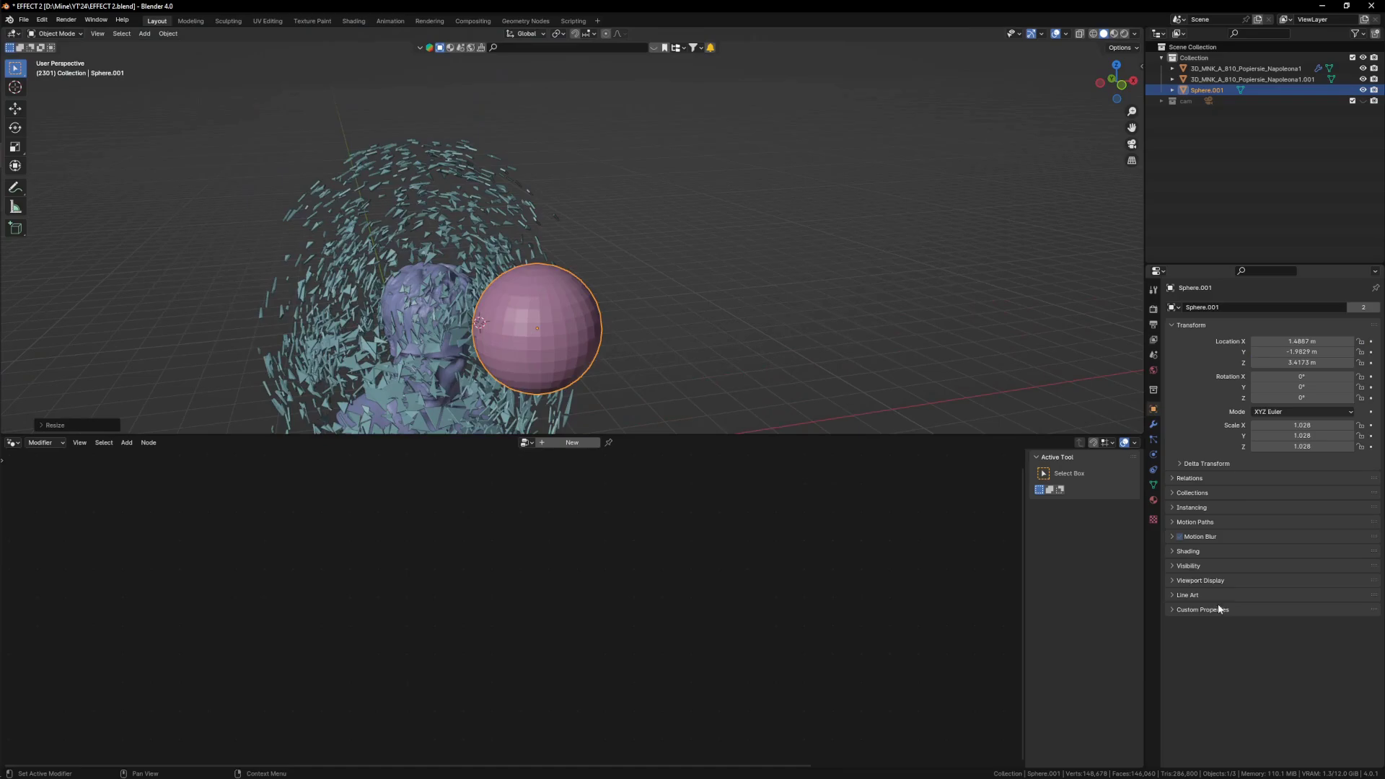
{"action": "left_click", "coordinate": [1204, 581]}
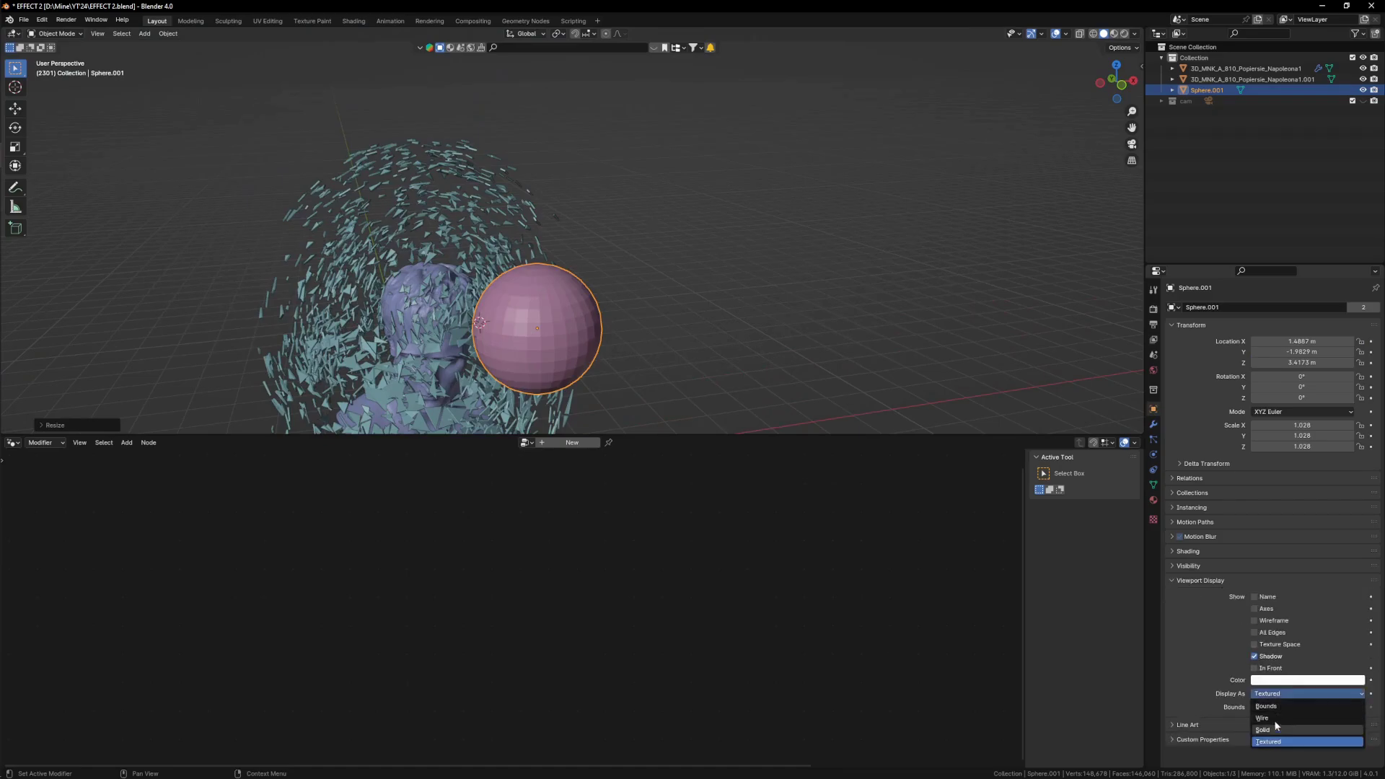
{"action": "left_click", "coordinate": [1282, 708]}
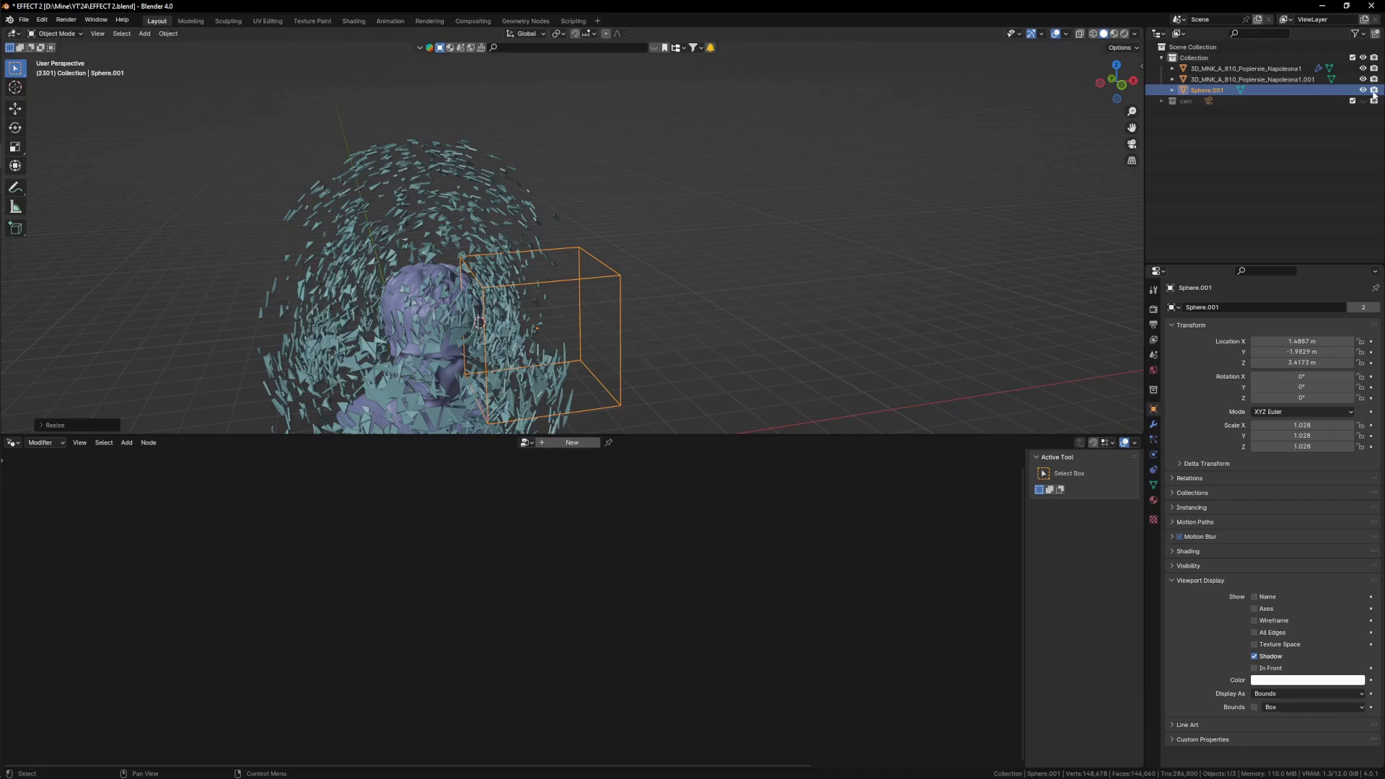
- Scale the sphere down to about 0.837 beside the head
{"action": "middle_click_drag", "start_coordinate": [650, 311], "coordinate": [581, 354]}
{"action": "middle_click_drag", "start_coordinate": [582, 353], "coordinate": [648, 283], "text": "shift"}
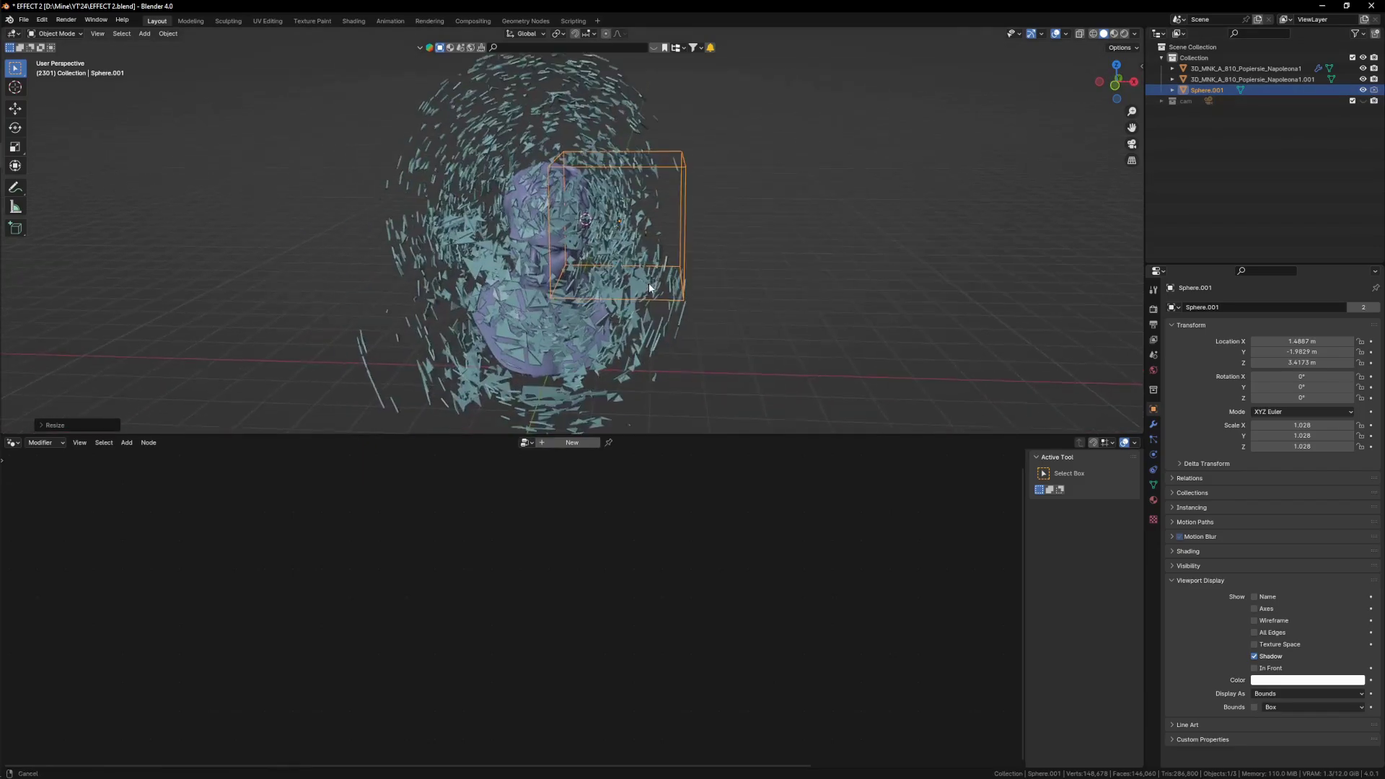
{"action": "scroll", "coordinate": [648, 283], "scroll_direction": "up", "scroll_amount": 2}
{"action": "key", "text": "s"}
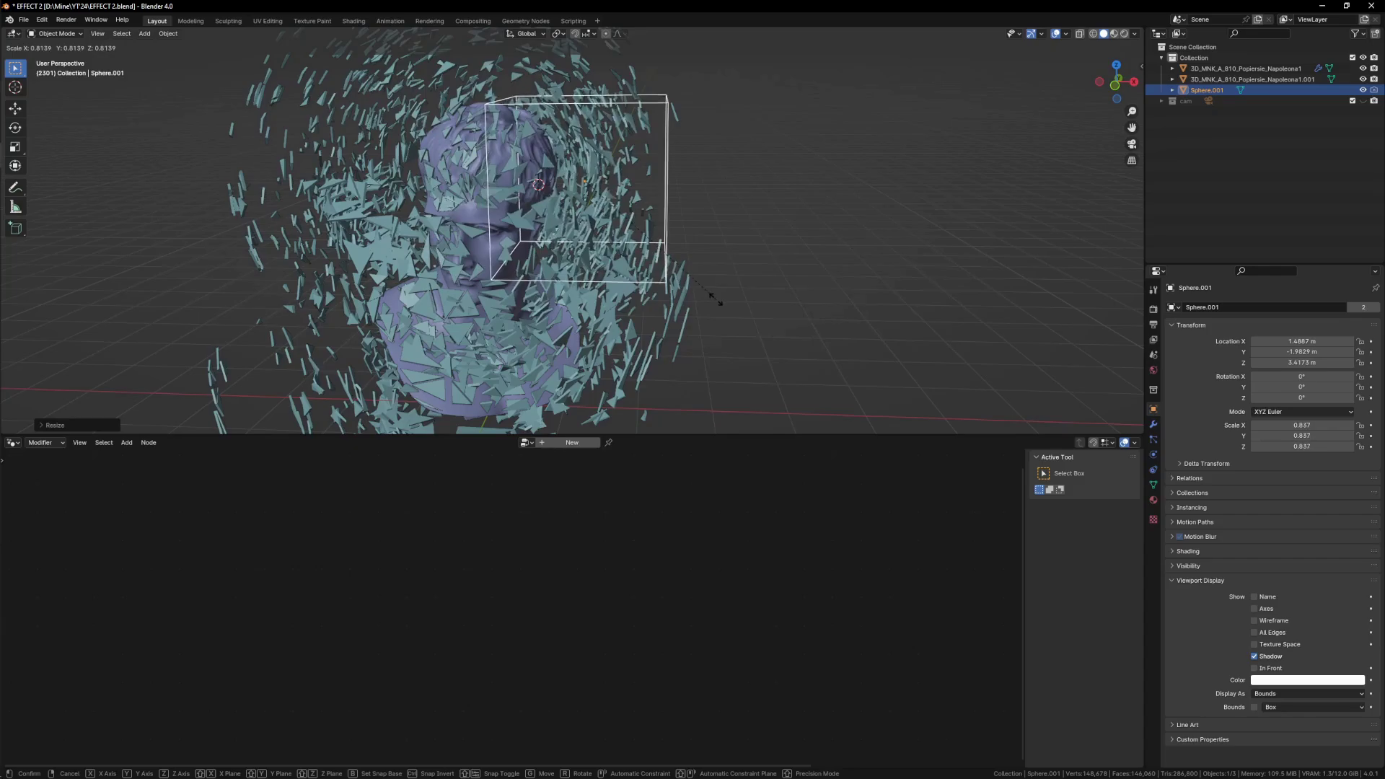
{"action": "left_click", "coordinate": [605, 205]}
- Insert a Math node between Geometry Proximity's Distance output and the Color Ramp's Fac input
{"action": "scroll", "coordinate": [751, 657], "scroll_direction": "up", "scroll_amount": 3}
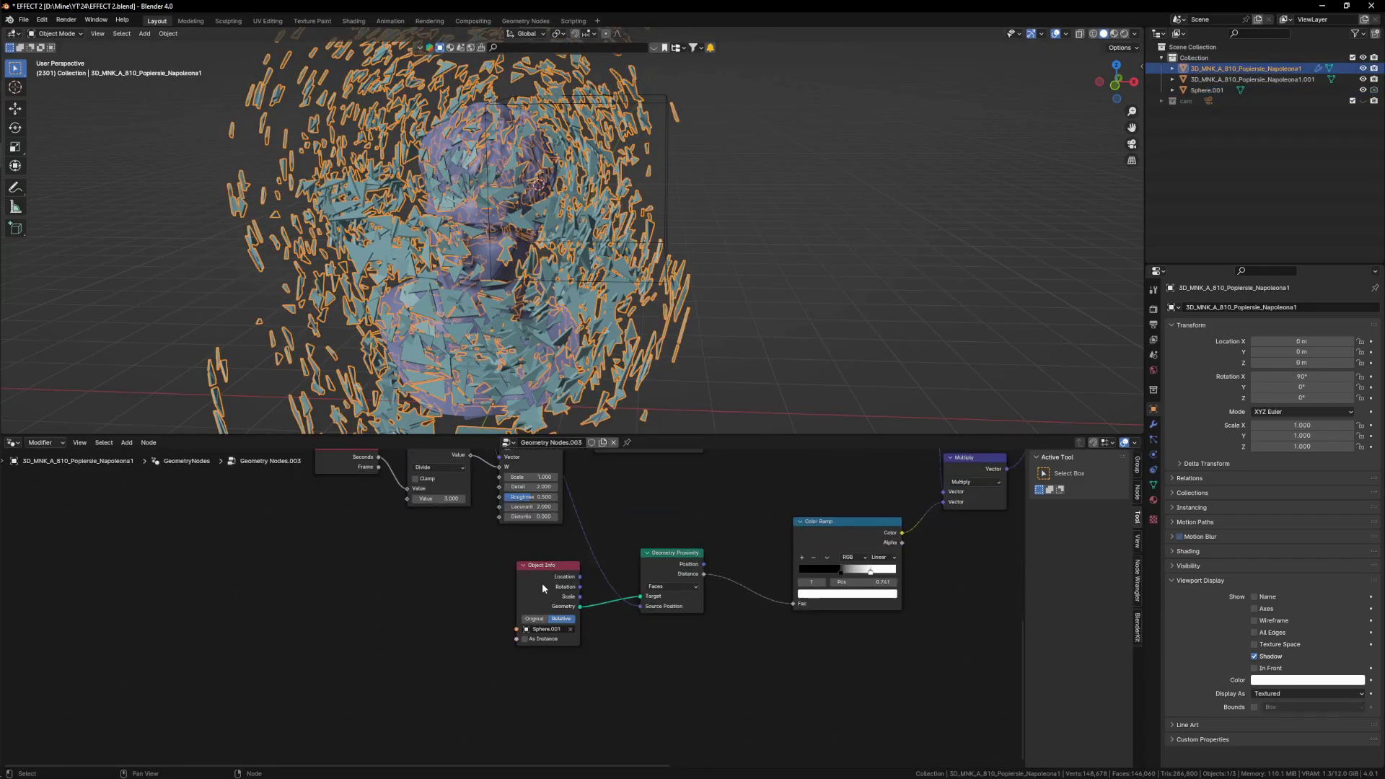
{"action": "scroll", "coordinate": [628, 607], "scroll_direction": "up", "scroll_amount": 2}
{"action": "key", "text": "shift+a"}
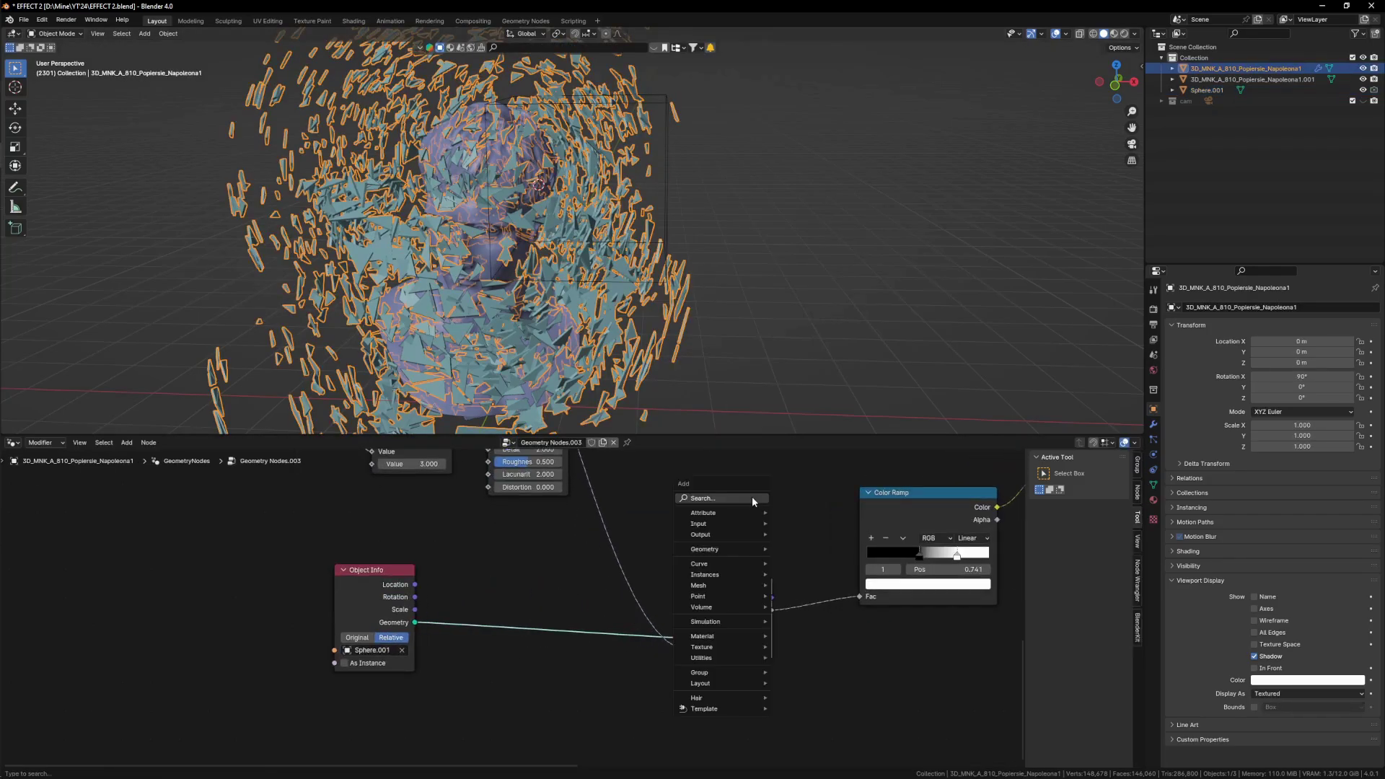
{"action": "type", "text": "MATH"}
{"action": "left_click", "coordinate": [854, 518]}
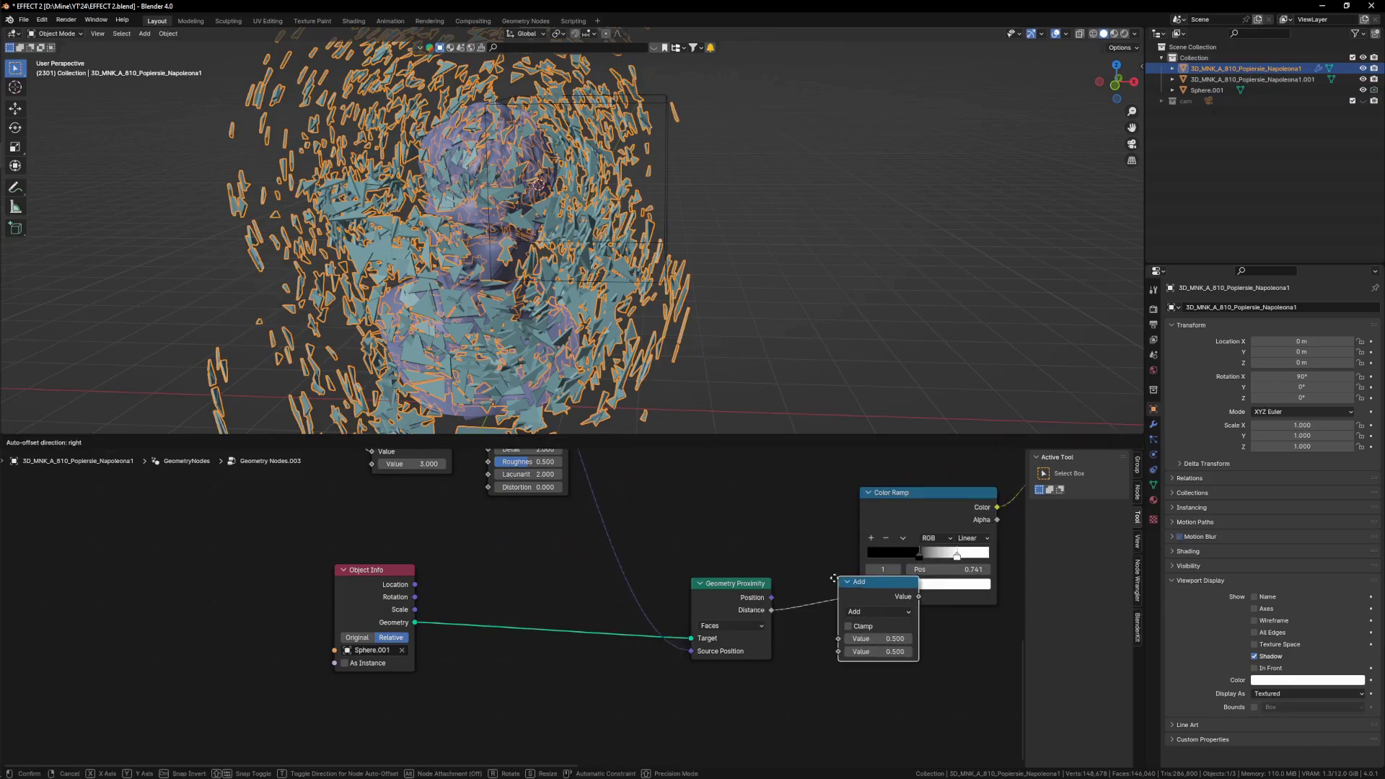
{"action": "left_click", "coordinate": [858, 613]}
{"action": "scroll", "coordinate": [821, 629], "scroll_direction": "up", "scroll_amount": 2}
- Set the Math node to Divide, with Object Info's Scale as its first value and Geometry Proximity's Distance as its second
{"action": "left_click", "coordinate": [866, 611]}
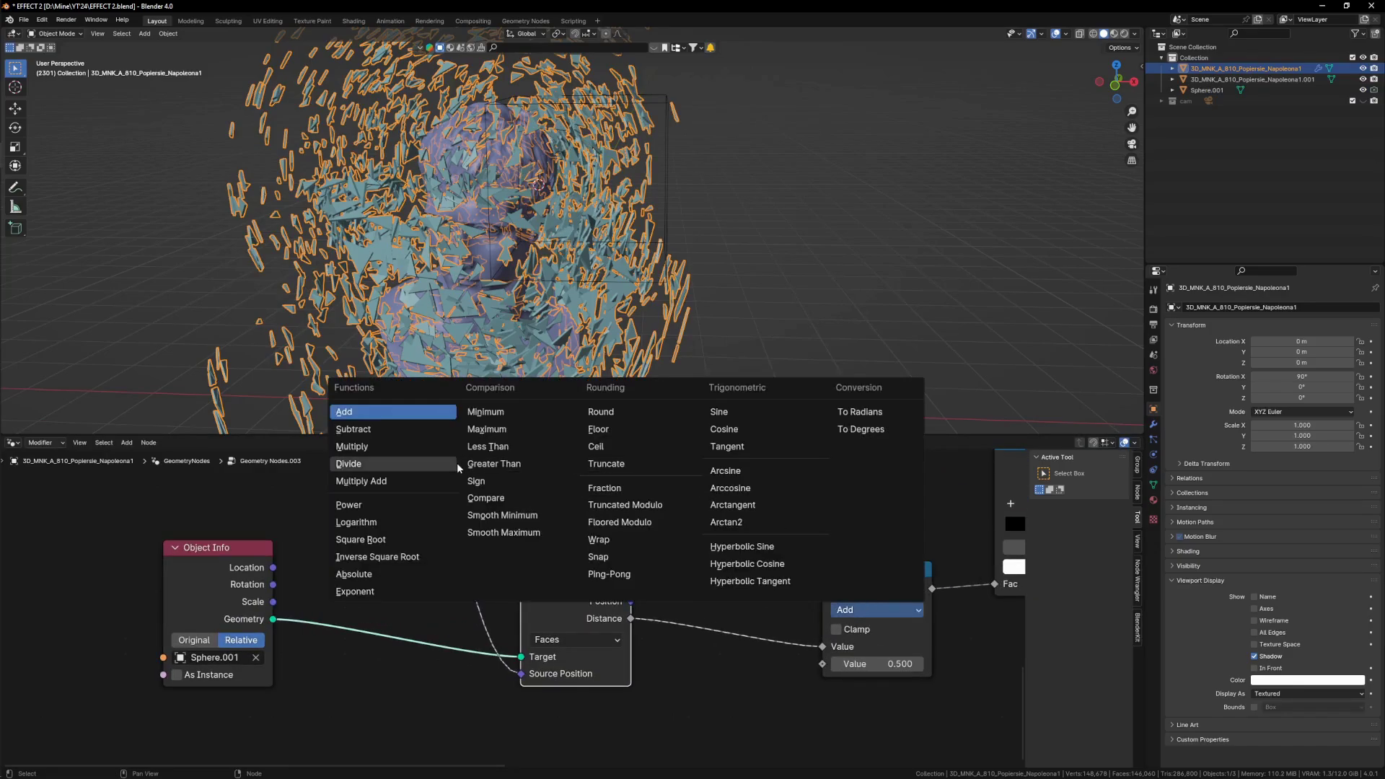
{"action": "left_click", "coordinate": [399, 467]}
{"action": "left_click_drag", "start_coordinate": [818, 669], "coordinate": [820, 668]}
{"action": "left_click_drag", "start_coordinate": [571, 606], "coordinate": [562, 625]}
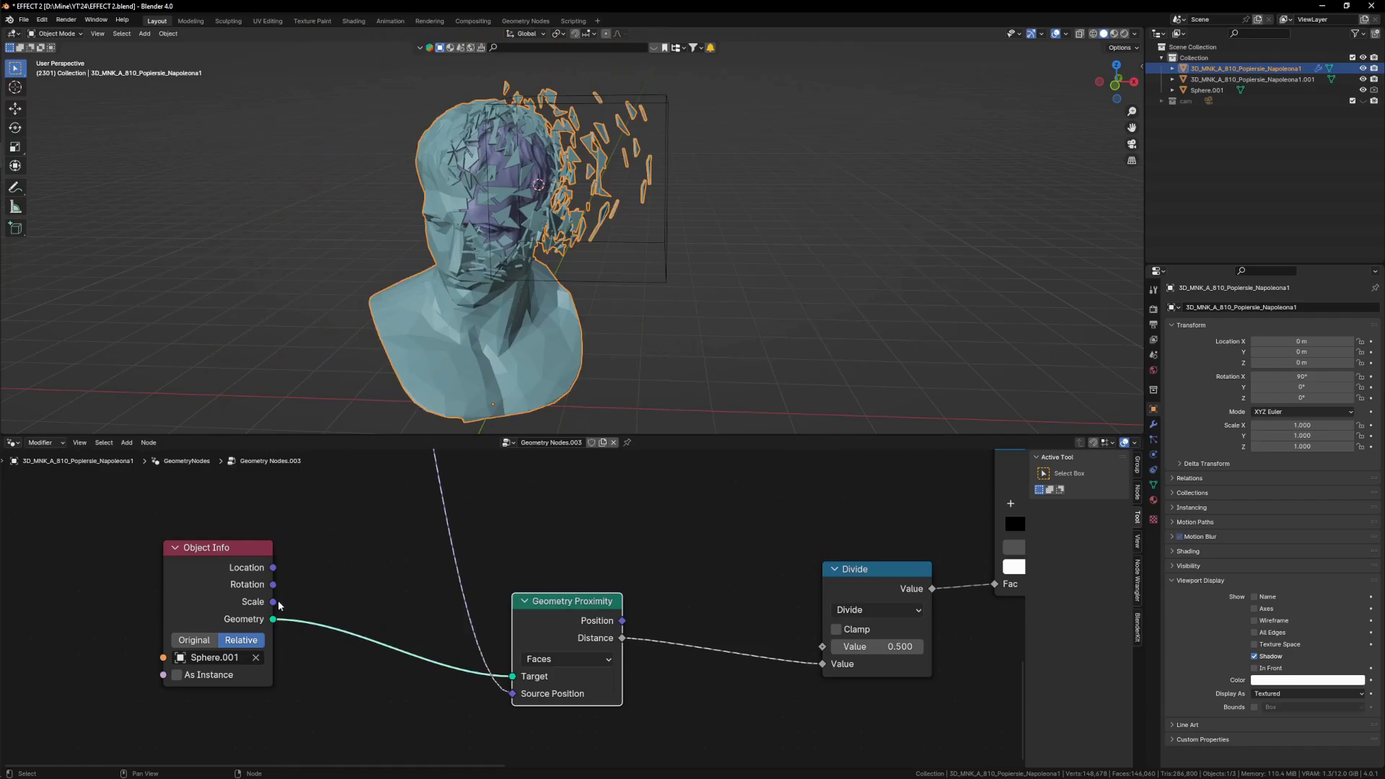
{"action": "left_click_drag", "start_coordinate": [824, 647], "coordinate": [826, 647]}
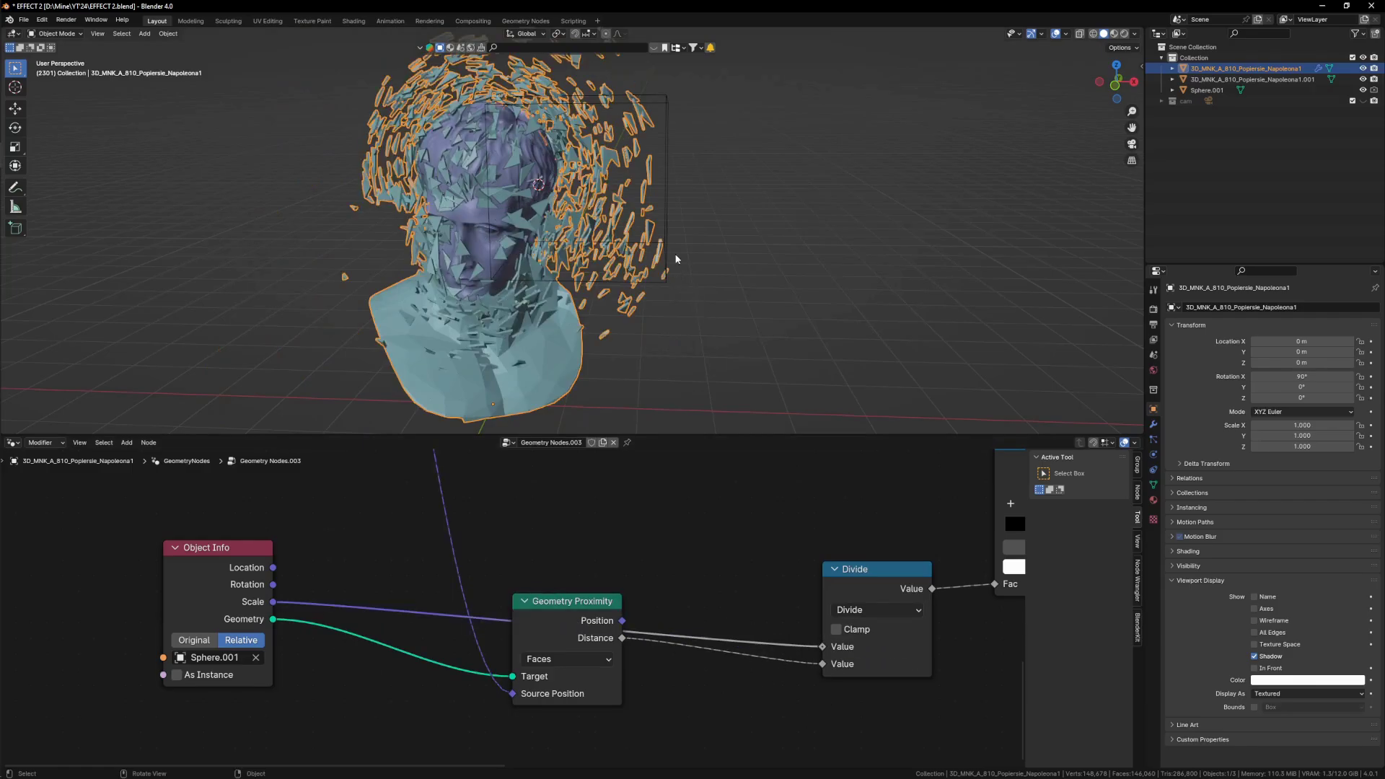
- Test the falloff by moving and resizing the sphere around the head, leaving it beside the head at a scale of about 0.756
{"action": "left_click", "coordinate": [684, 198]}
{"action": "key", "text": "g"}
{"action": "left_click", "coordinate": [801, 280]}
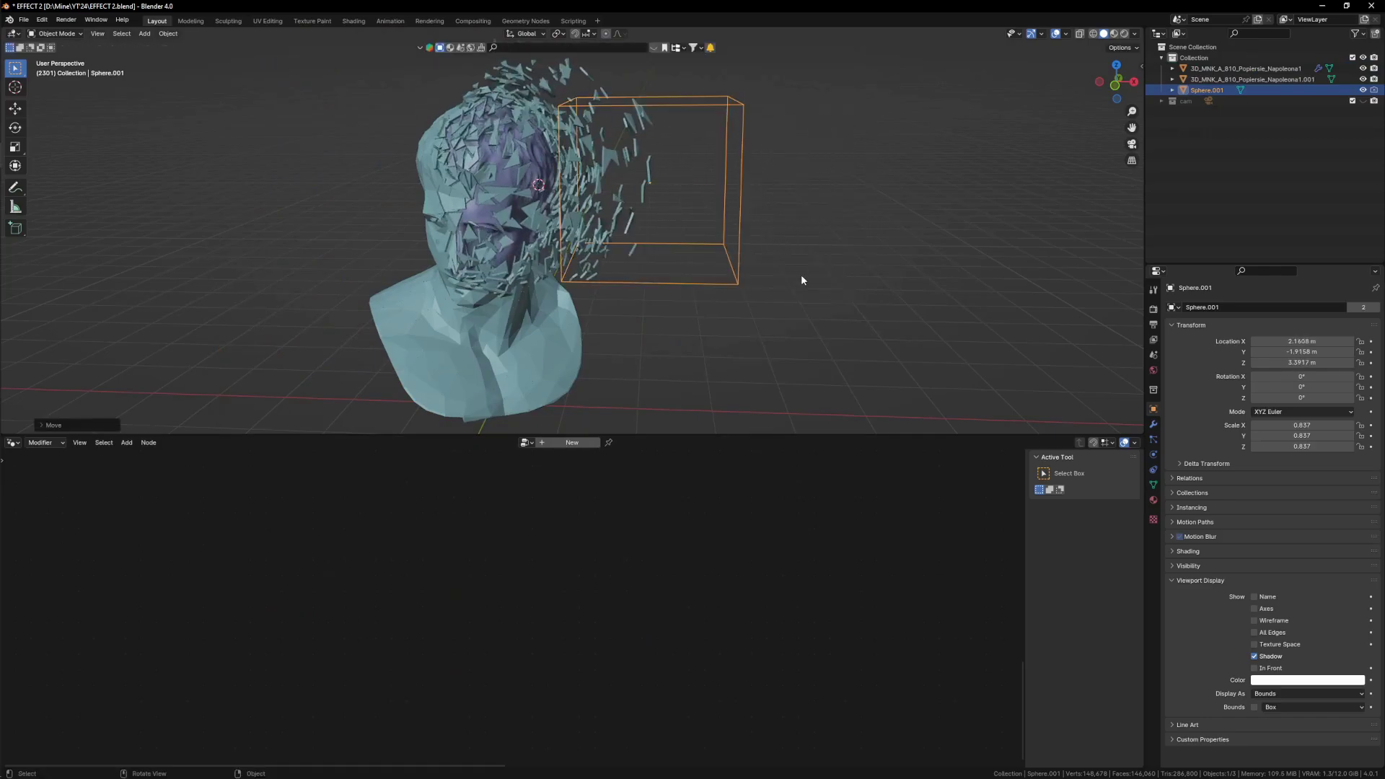
{"action": "key", "text": "s"}
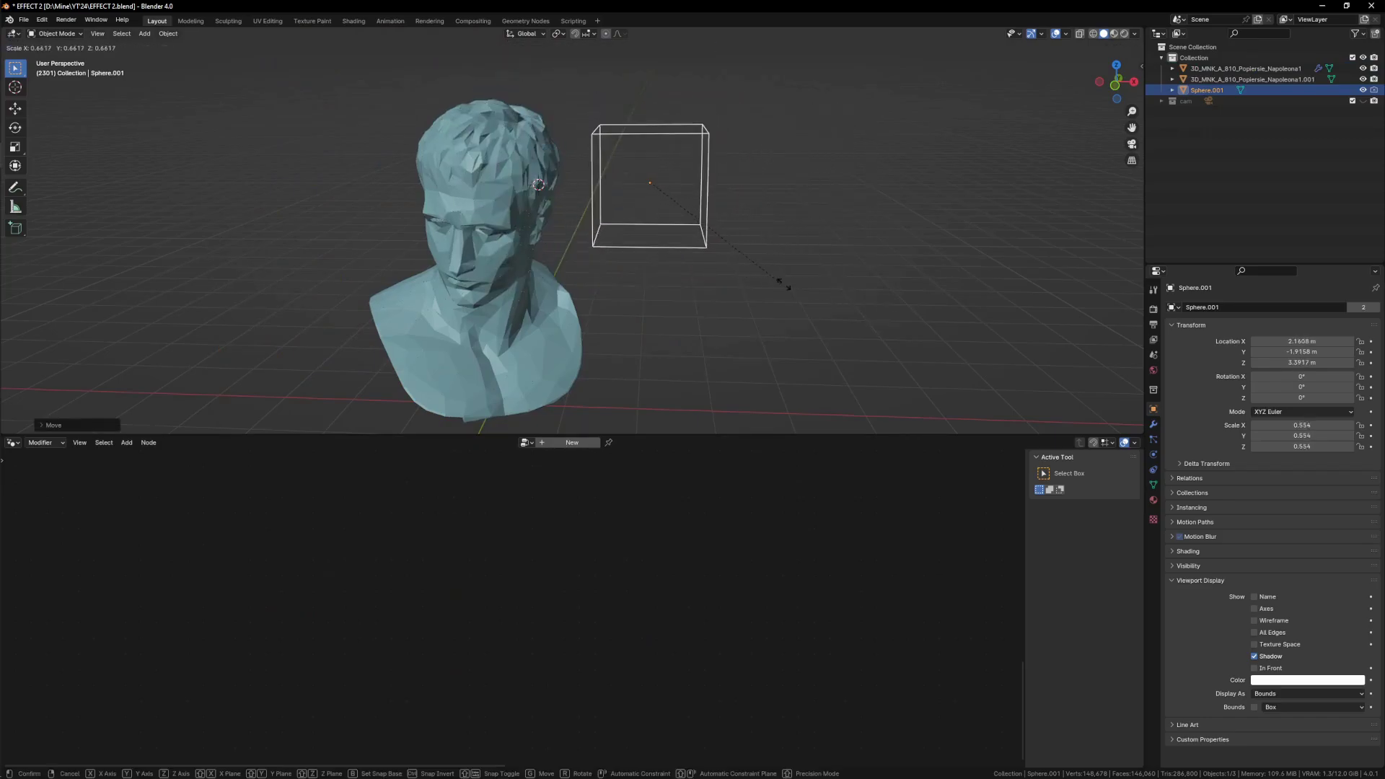
{"action": "left_click", "coordinate": [840, 309]}
{"action": "key", "text": "g"}
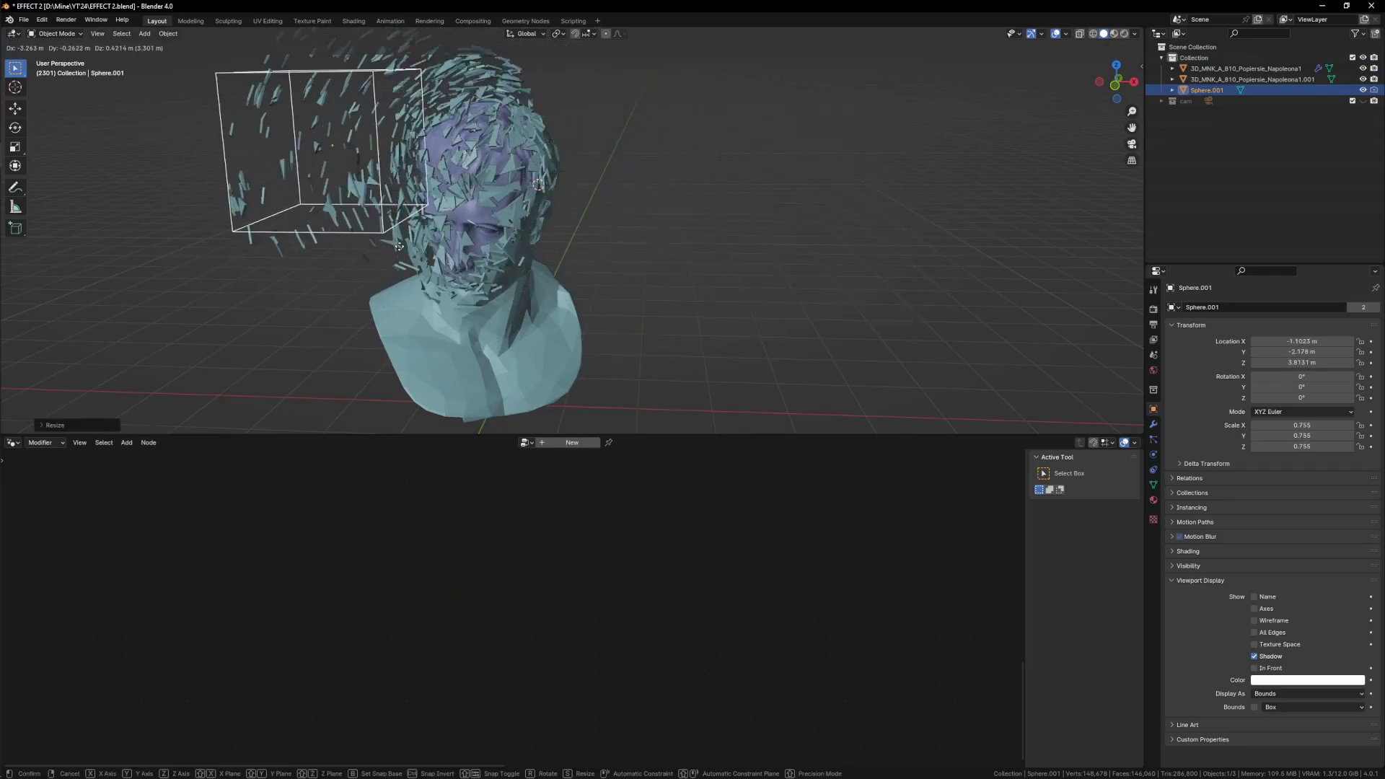
{"action": "left_click", "coordinate": [429, 289]}
{"action": "key", "text": "s"}
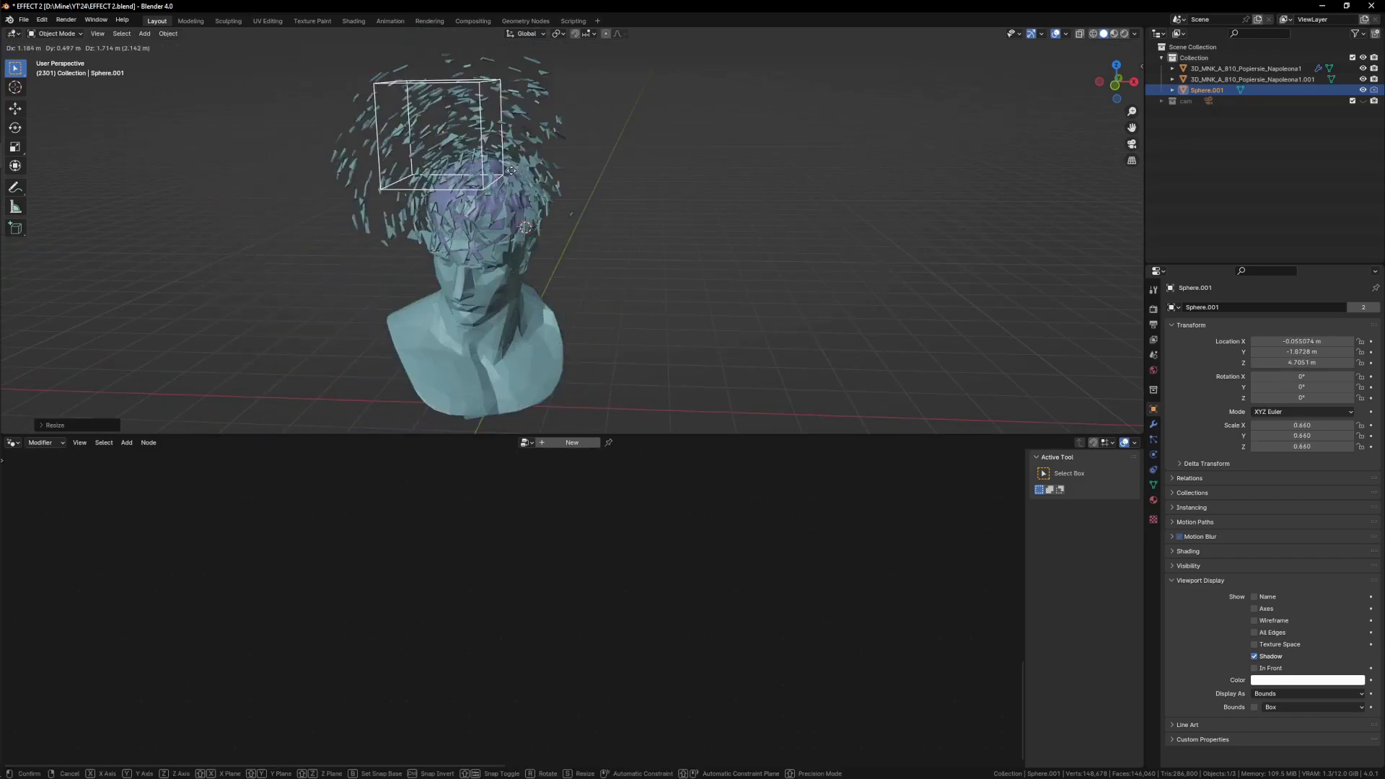
{"action": "left_click", "coordinate": [810, 345]}
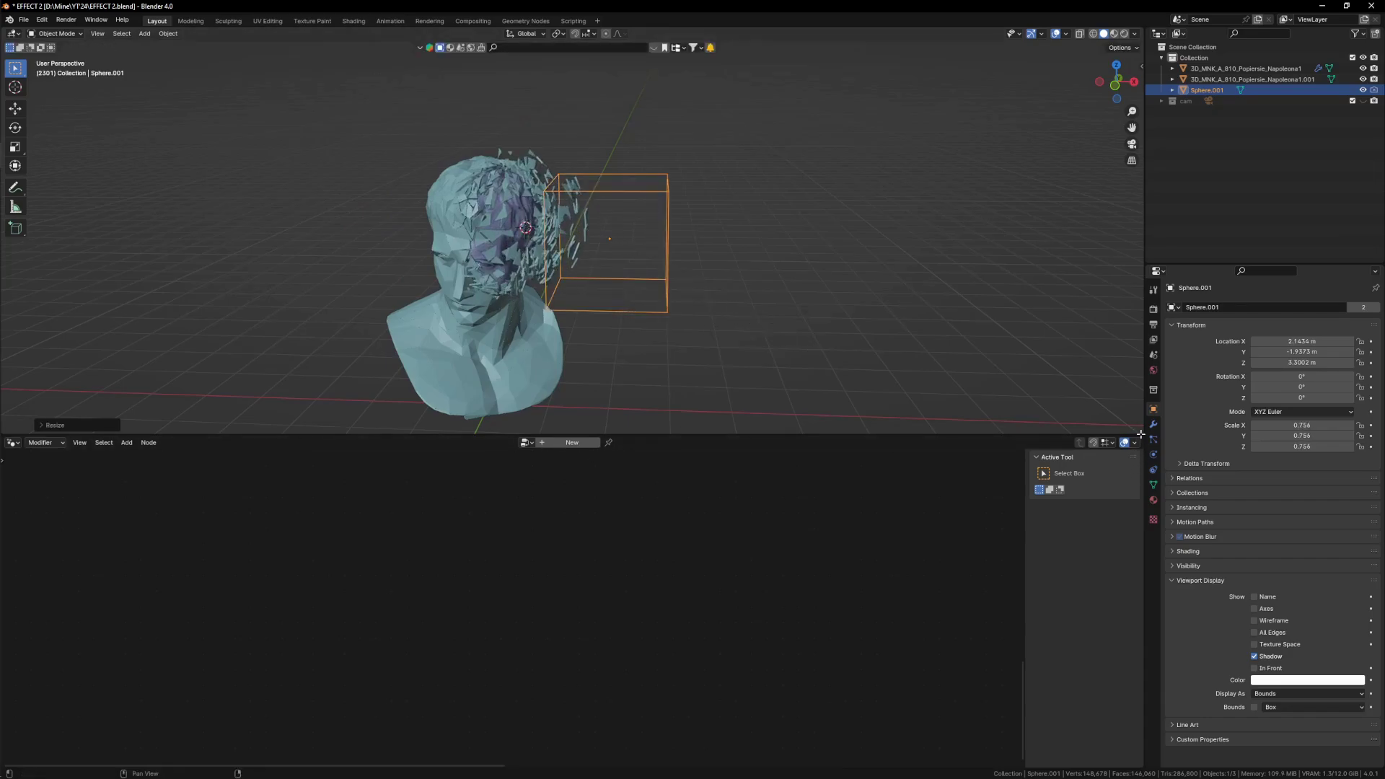
- Split off a narrow area below the 3D viewport and turn it into a Timeline
{"action": "left_click_drag", "start_coordinate": [1140, 434], "coordinate": [1126, 348]}
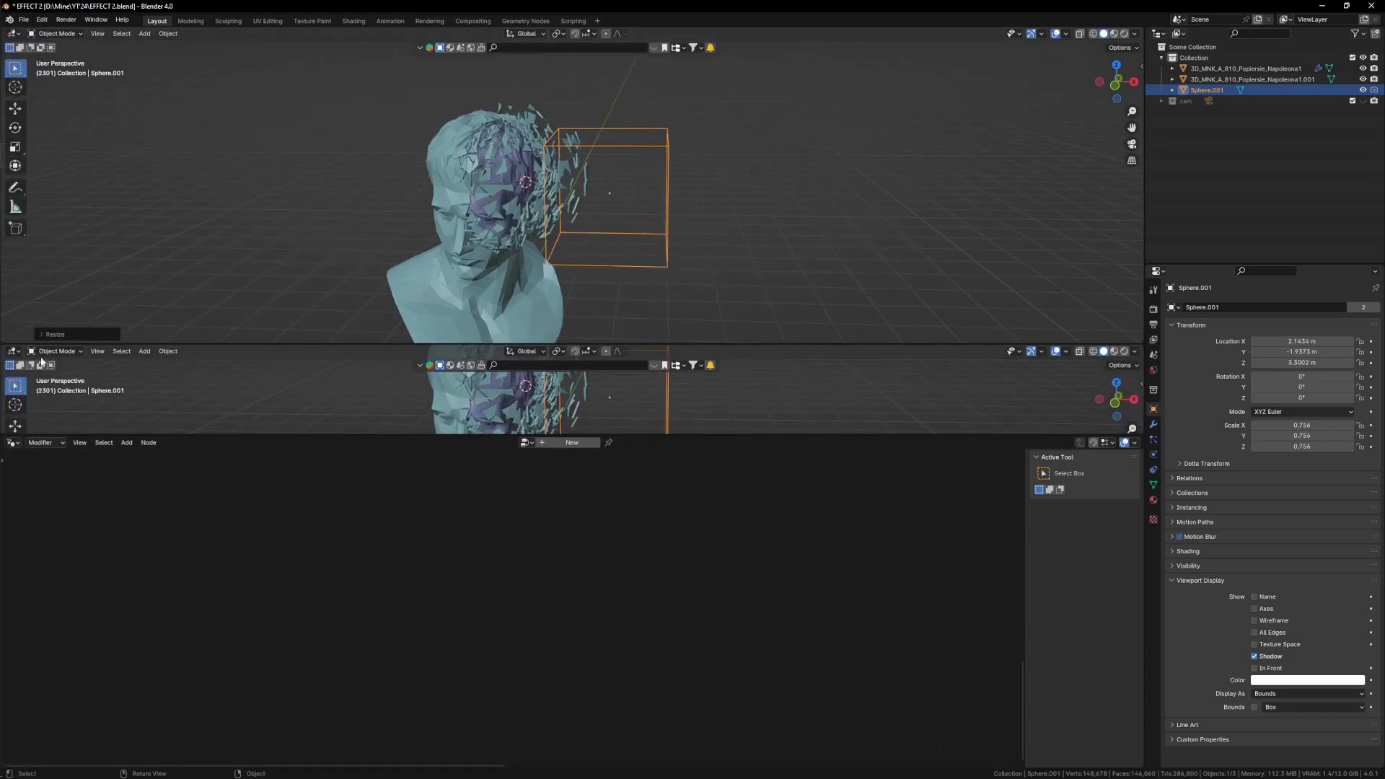
{"action": "left_click", "coordinate": [13, 351]}
{"action": "left_click", "coordinate": [155, 401]}
{"action": "scroll", "coordinate": [531, 394], "scroll_direction": "down", "scroll_amount": 1}
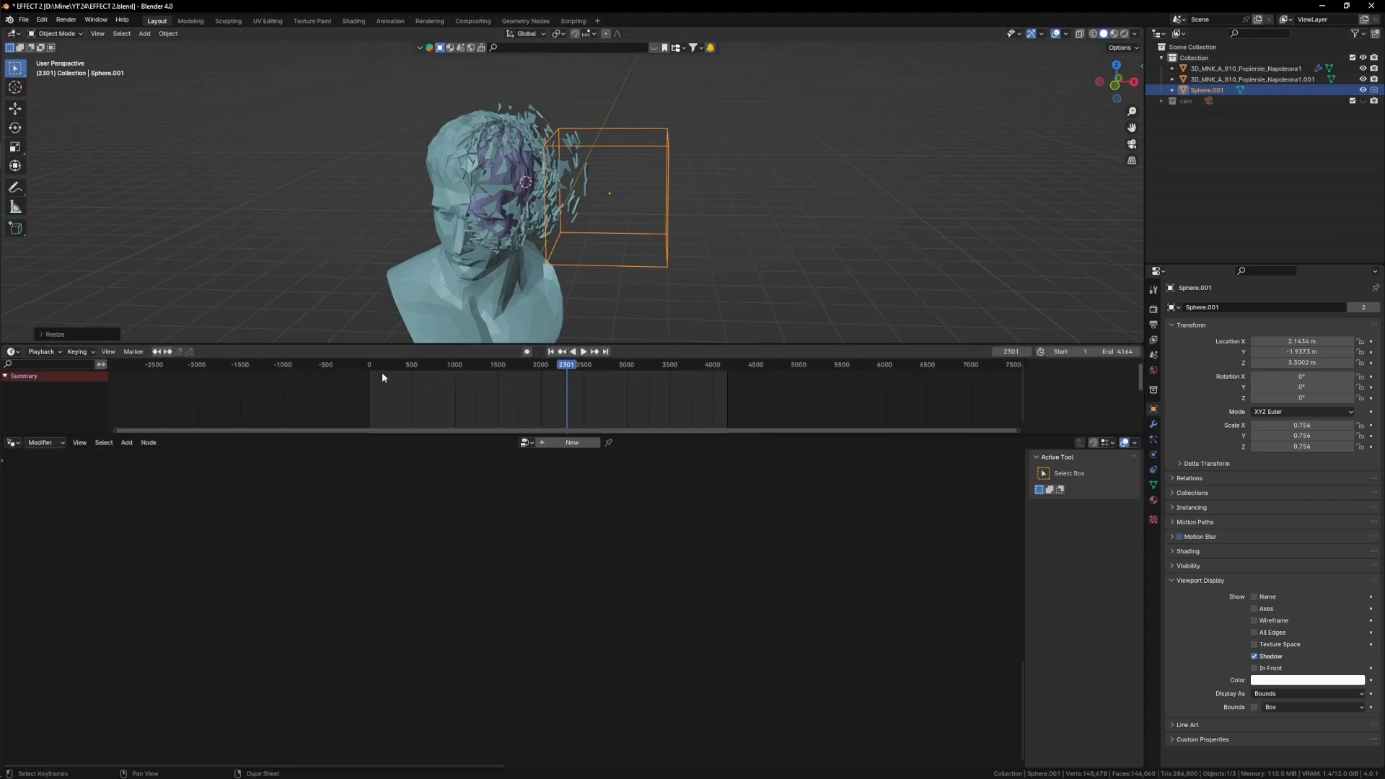
- Play the animation from frame 0 while moving the sphere away and then back close beside the head
{"action": "key", "text": "space"}
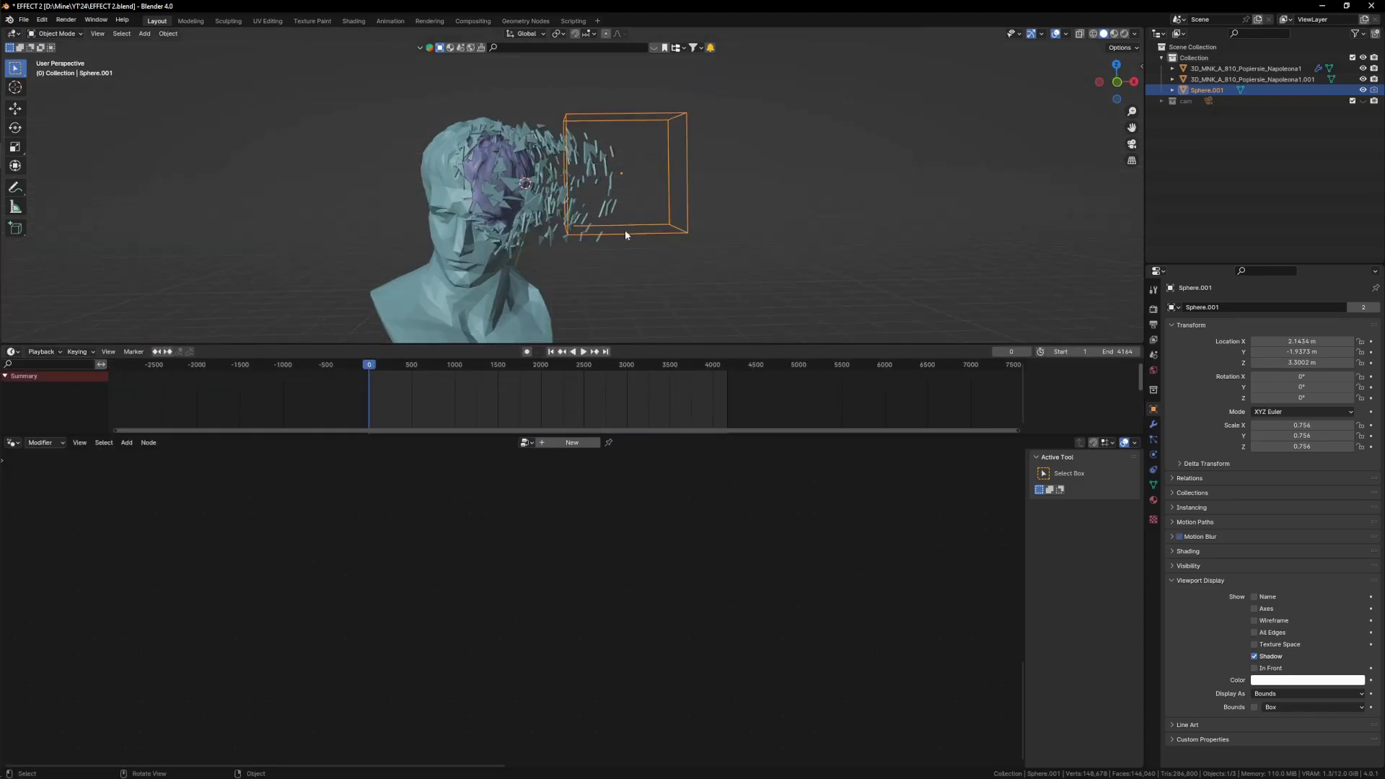
{"action": "key", "text": "g"}
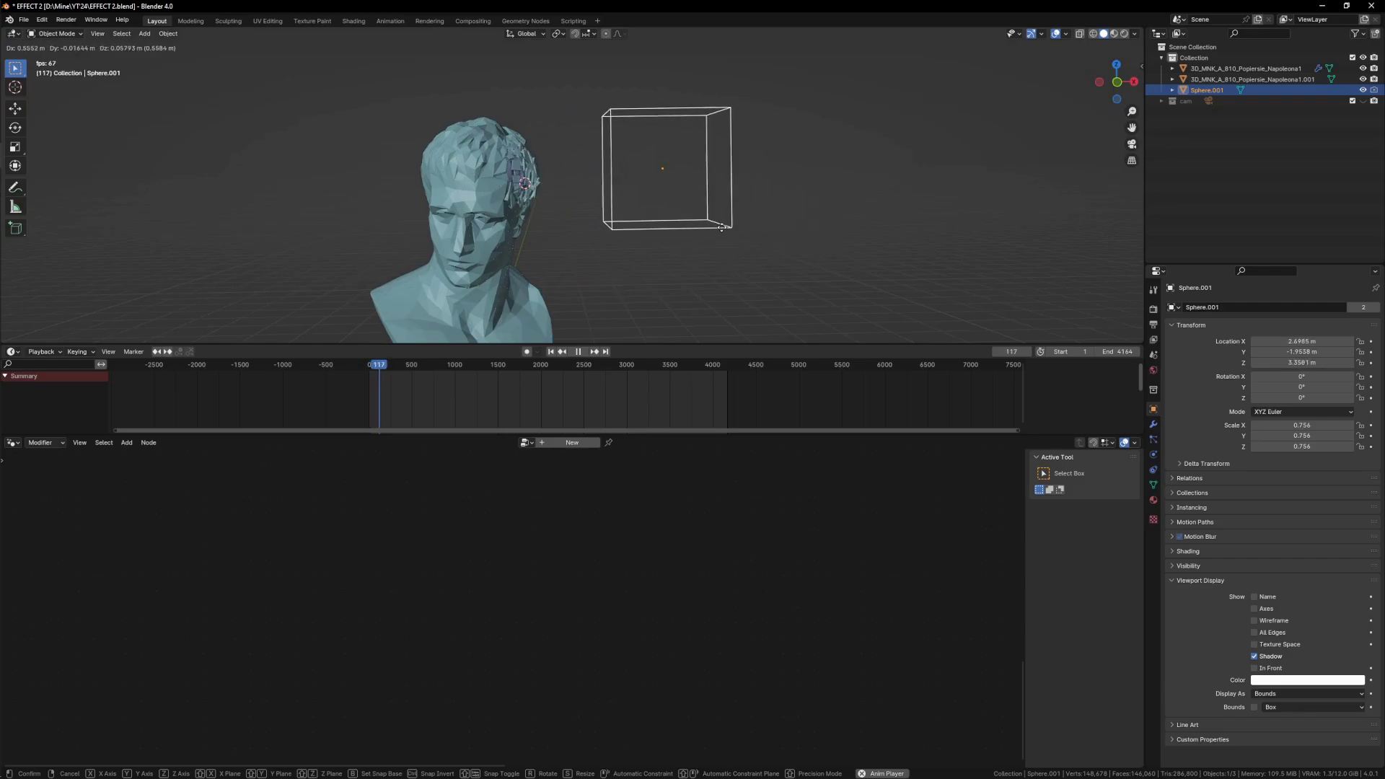
{"action": "left_click", "coordinate": [653, 231]}
{"action": "middle_click_drag", "start_coordinate": [643, 231], "coordinate": [374, 188]}
{"action": "scroll", "coordinate": [374, 187], "scroll_direction": "up", "scroll_amount": 2}
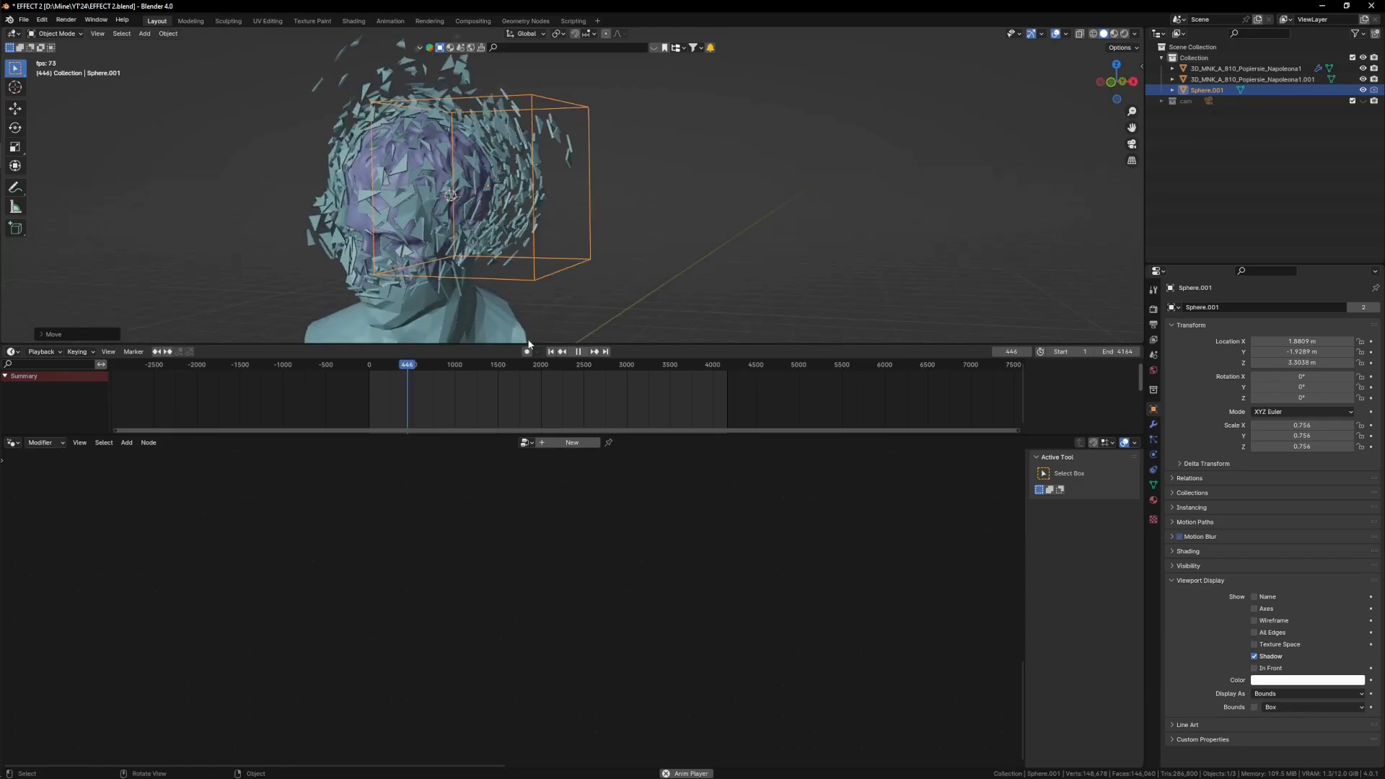
- Select the bust shell and move its Scale Elements node lower, clear of Set Position and Group Output
{"action": "left_click", "coordinate": [509, 220]}
{"action": "scroll", "coordinate": [582, 555], "scroll_direction": "down", "scroll_amount": 8}
{"action": "middle_click_drag", "start_coordinate": [885, 570], "coordinate": [615, 657]}
{"action": "middle_click_drag", "start_coordinate": [736, 566], "coordinate": [596, 674]}
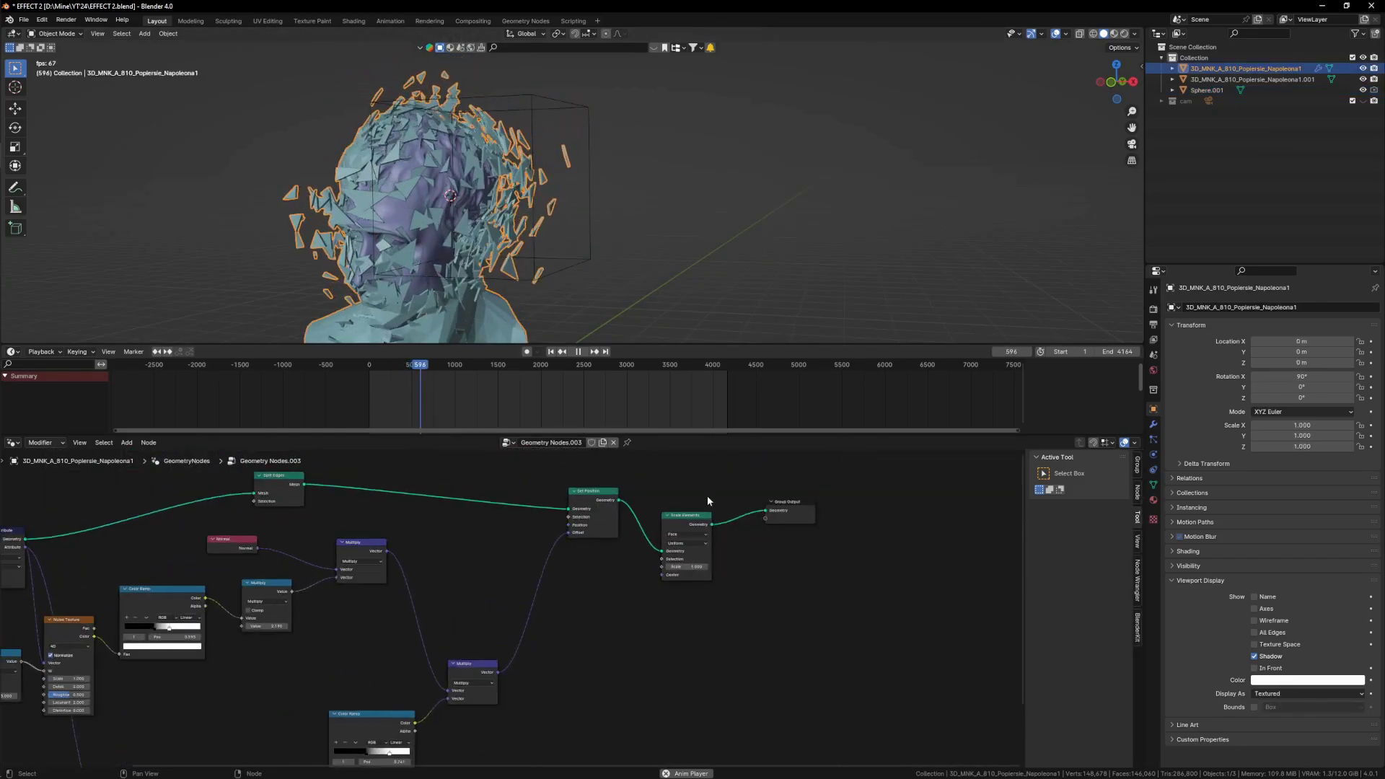
{"action": "left_click_drag", "start_coordinate": [681, 518], "coordinate": [707, 623]}
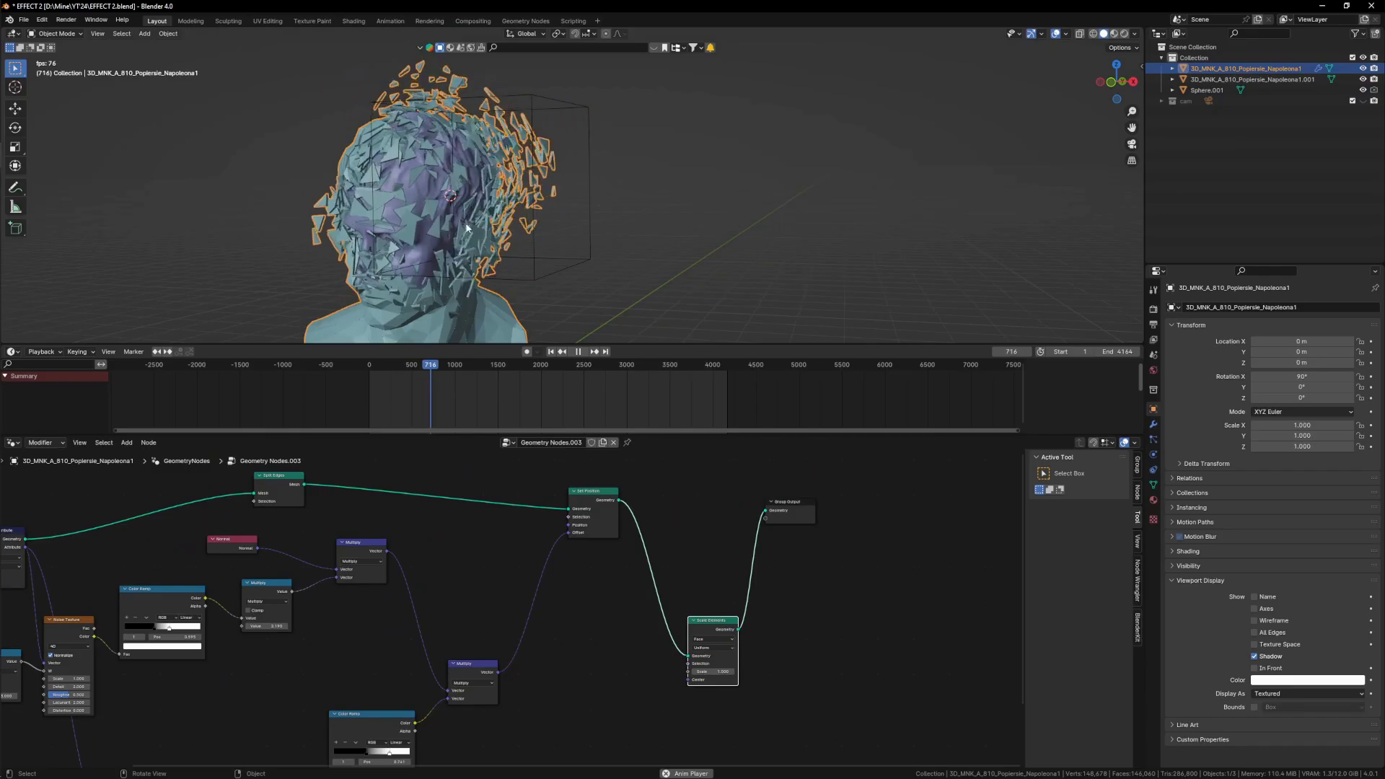
{"action": "mouse_move", "coordinate": [466, 214]}
{"action": "middle_mouse_down"}
{"action": "mouse_move", "coordinate": [487, 175]}
{"action": "mouse_move", "coordinate": [530, 257]}
{"action": "mouse_move", "coordinate": [478, 207]}
{"action": "middle_mouse_up"}
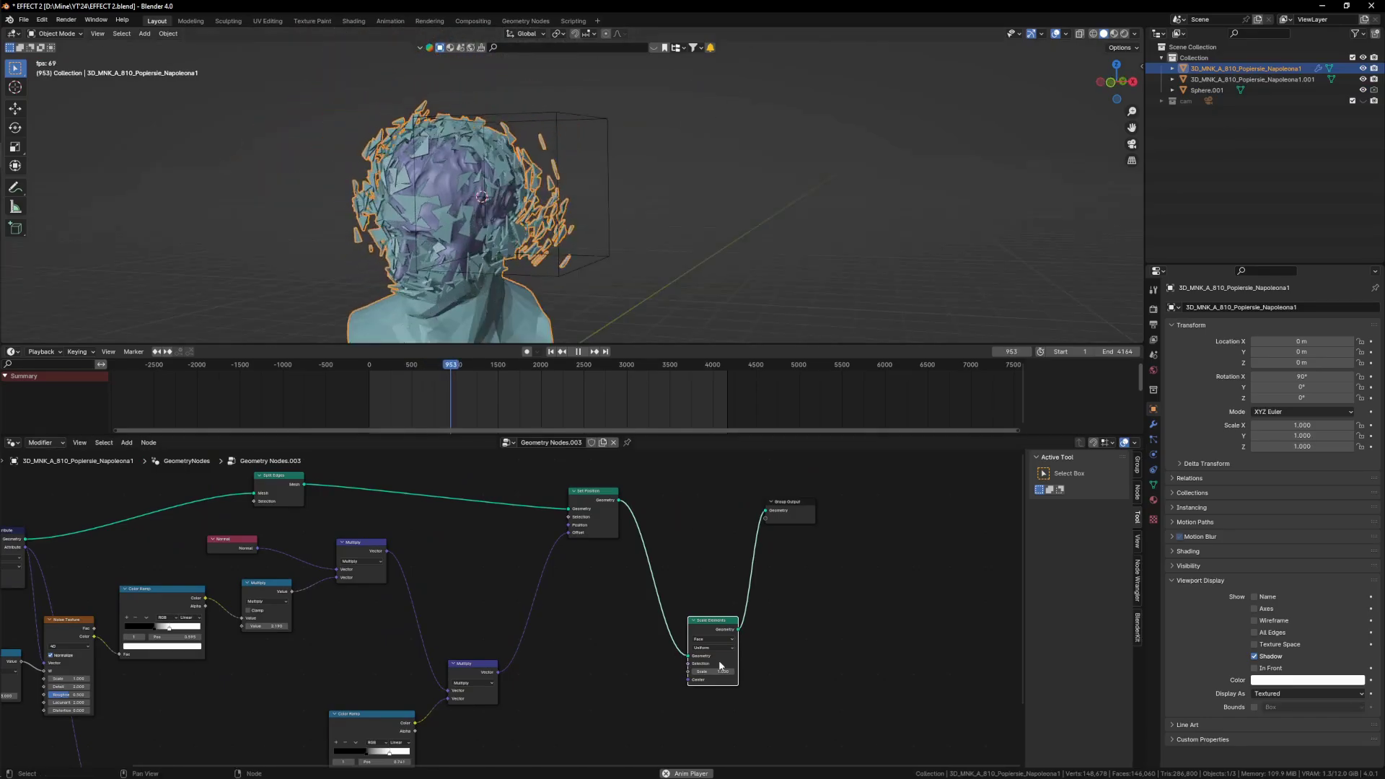
{"action": "scroll", "coordinate": [612, 681], "scroll_direction": "up", "scroll_amount": 2}
{"action": "middle_click_drag", "start_coordinate": [612, 684], "coordinate": [657, 632]}
{"action": "key", "text": "shift+a"}
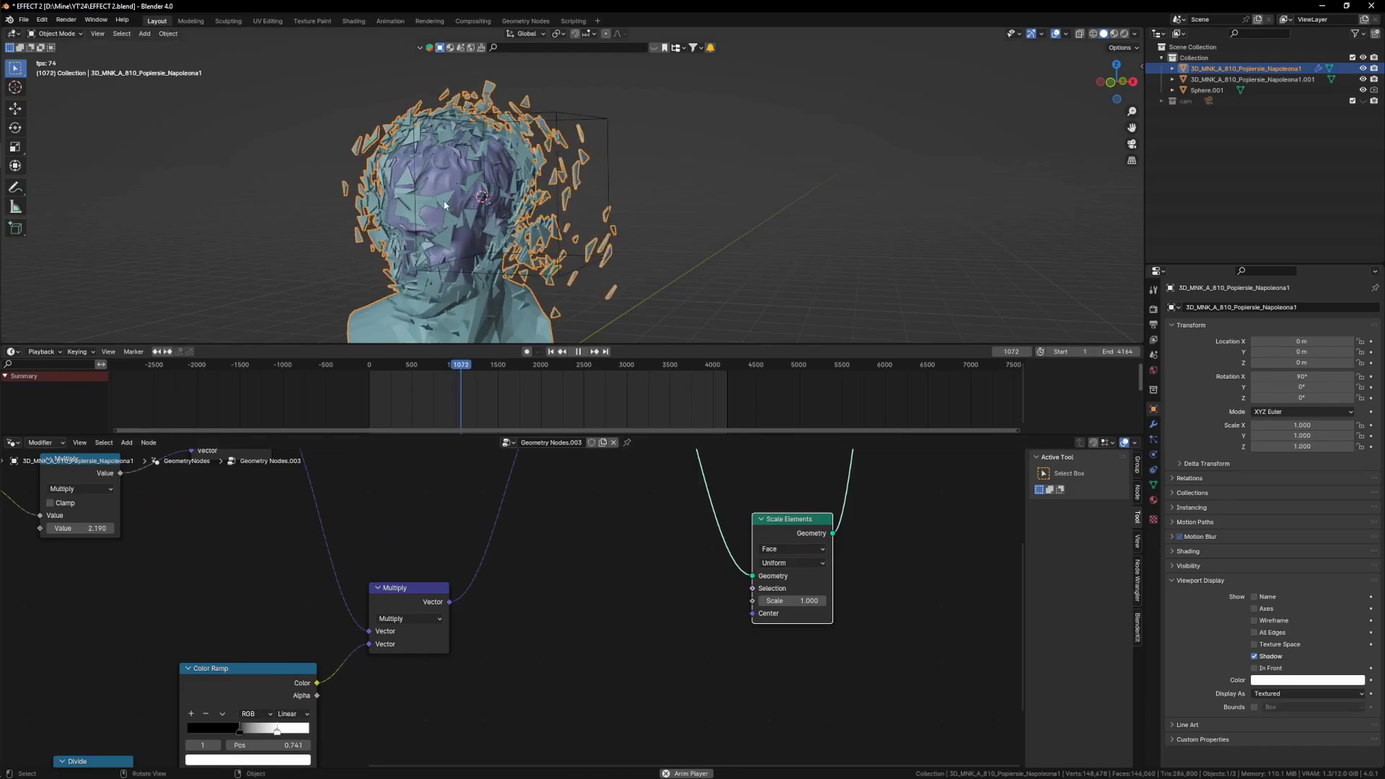
{"action": "scroll", "coordinate": [458, 207], "scroll_direction": "up", "scroll_amount": 3}
{"action": "middle_click_drag", "start_coordinate": [458, 207], "coordinate": [409, 160]}
{"action": "scroll", "coordinate": [589, 687], "scroll_direction": "down", "scroll_amount": 9}
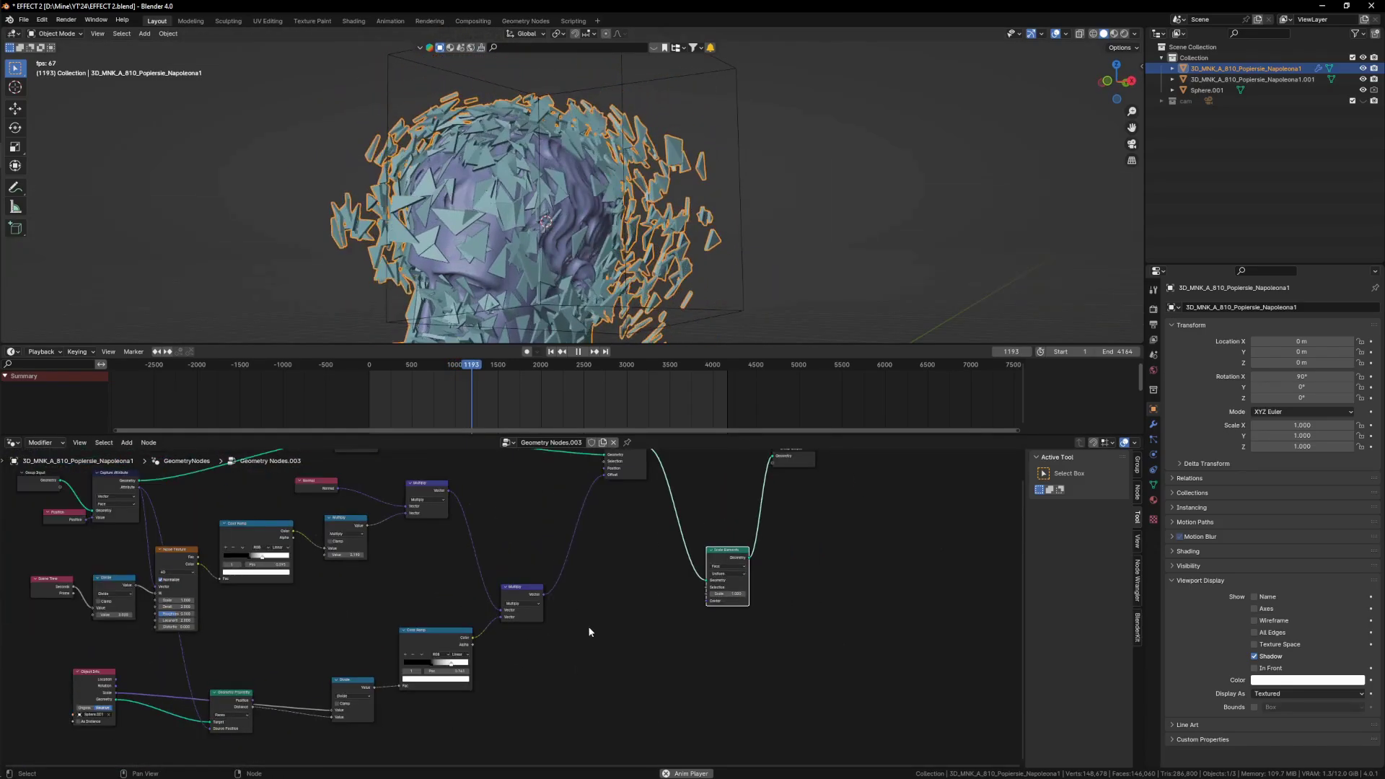
{"action": "scroll", "coordinate": [505, 659], "scroll_direction": "up", "scroll_amount": 2}
{"action": "scroll", "coordinate": [504, 658], "scroll_direction": "up", "scroll_amount": 2}
{"action": "key", "text": "shift+a"}
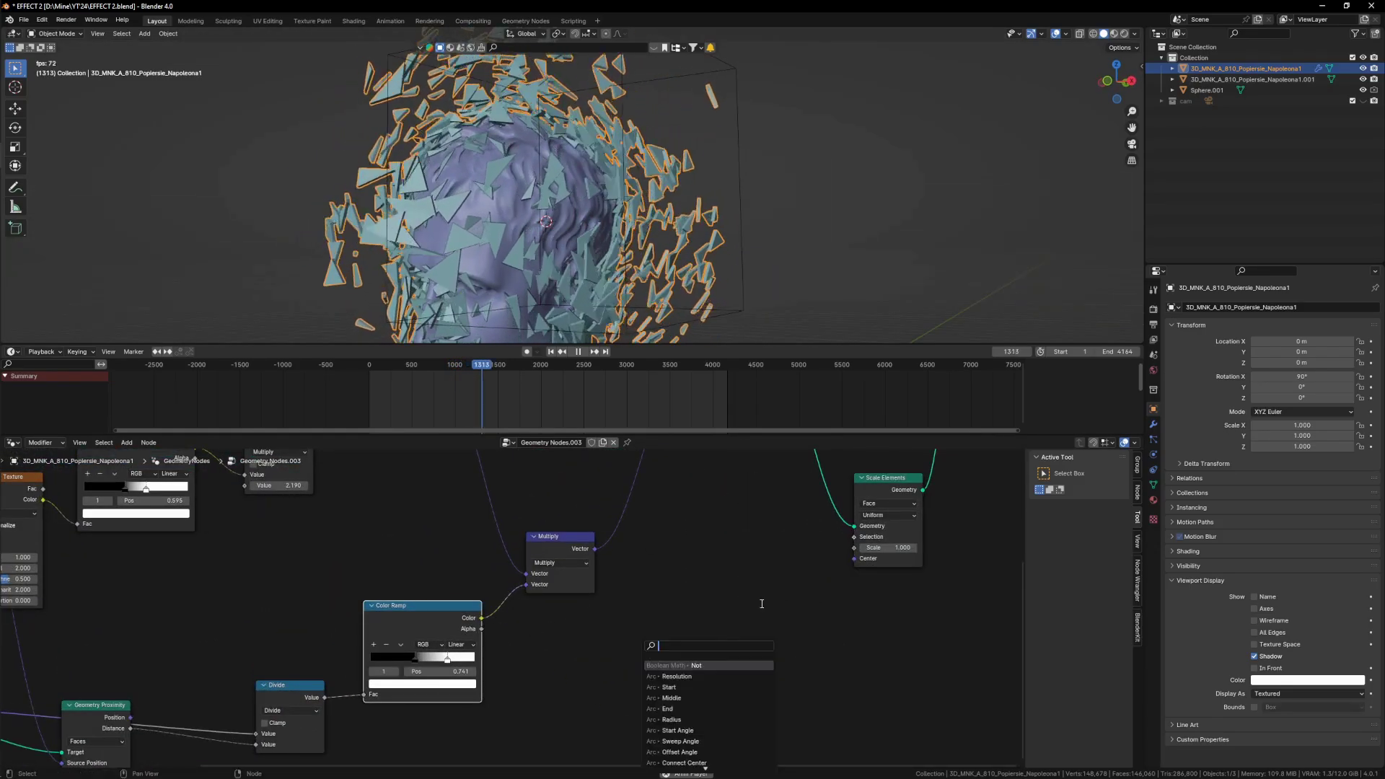
{"action": "left_click", "coordinate": [736, 527]}
{"action": "type", "text": "rma"}
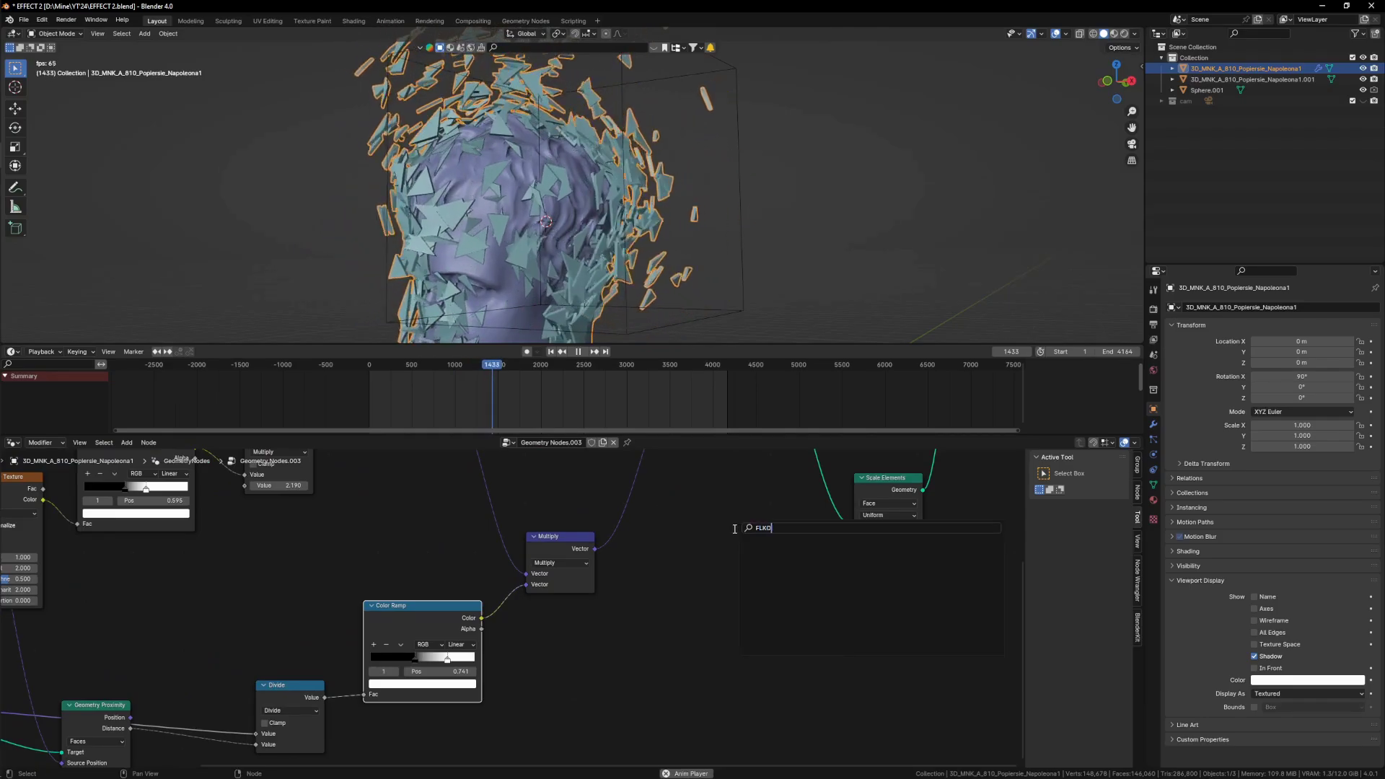
{"action": "key", "text": "Escape"}
- Add a Float Curve node, feeding its Value from the lower Color Ramp's Color and its output into Scale Elements' Scale
{"action": "key", "text": "shift+a"}
{"action": "type", "text": "FLO"}
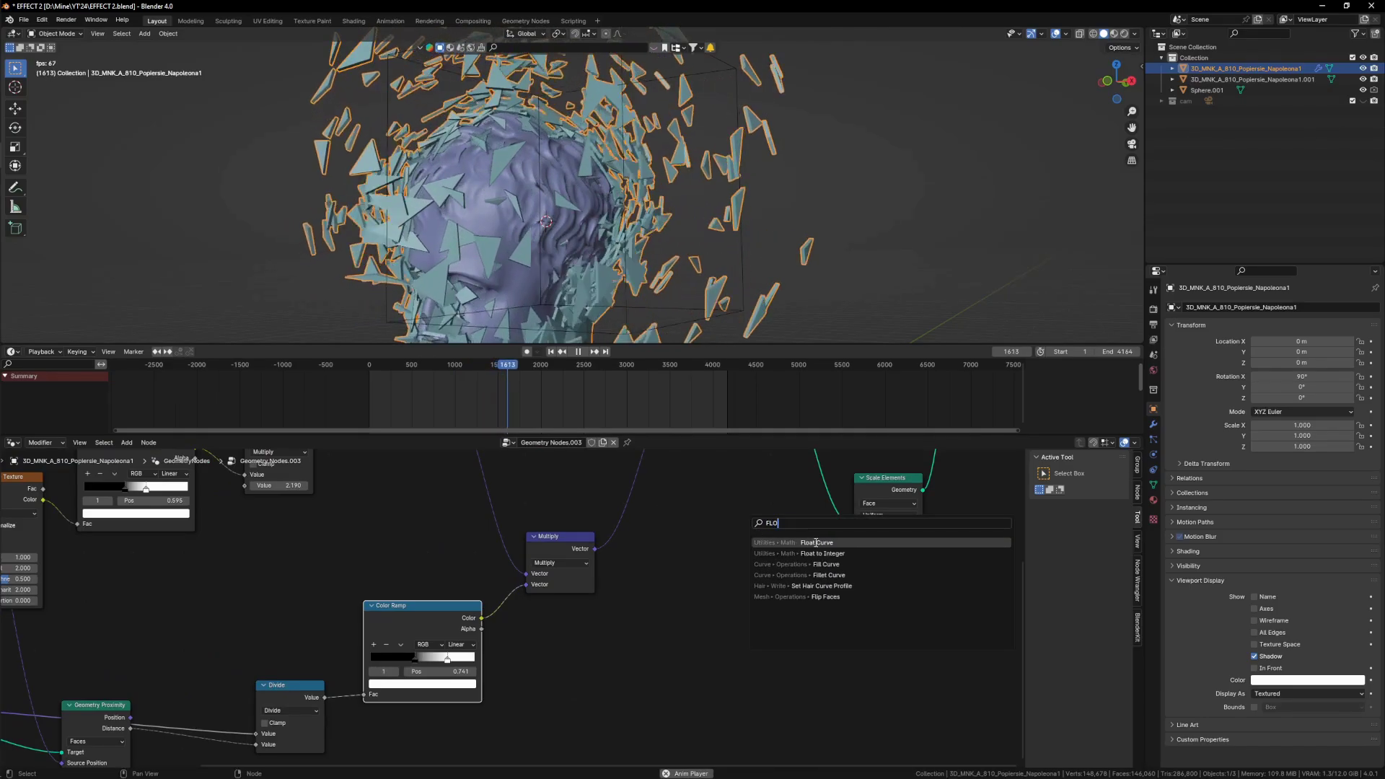
{"action": "key", "text": "Return"}
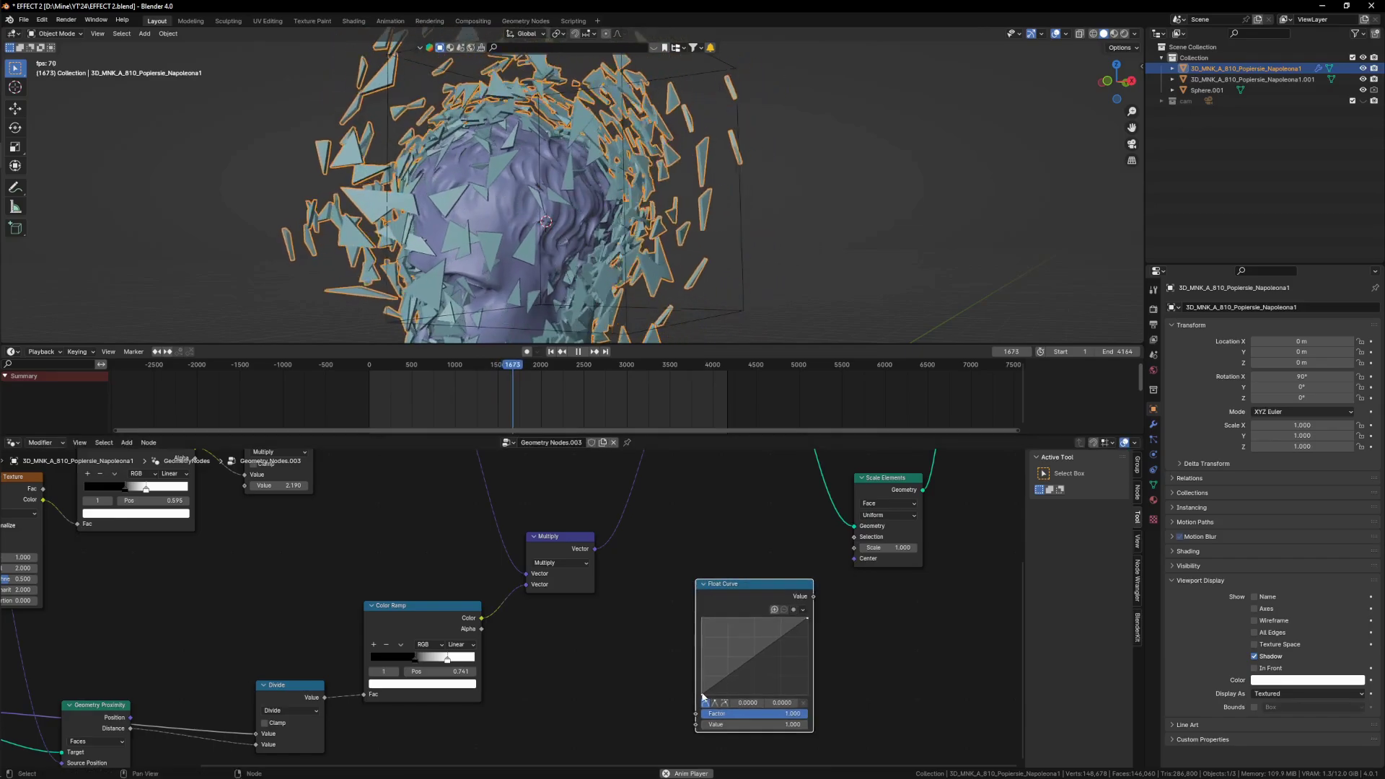
{"action": "left_click_drag", "start_coordinate": [482, 619], "coordinate": [696, 725]}
{"action": "left_click_drag", "start_coordinate": [814, 602], "coordinate": [853, 551]}
- Invert the Float Curve so its line descends from 1 at the start to 0 at the end
{"action": "scroll", "coordinate": [560, 239], "scroll_direction": "down", "scroll_amount": 3}
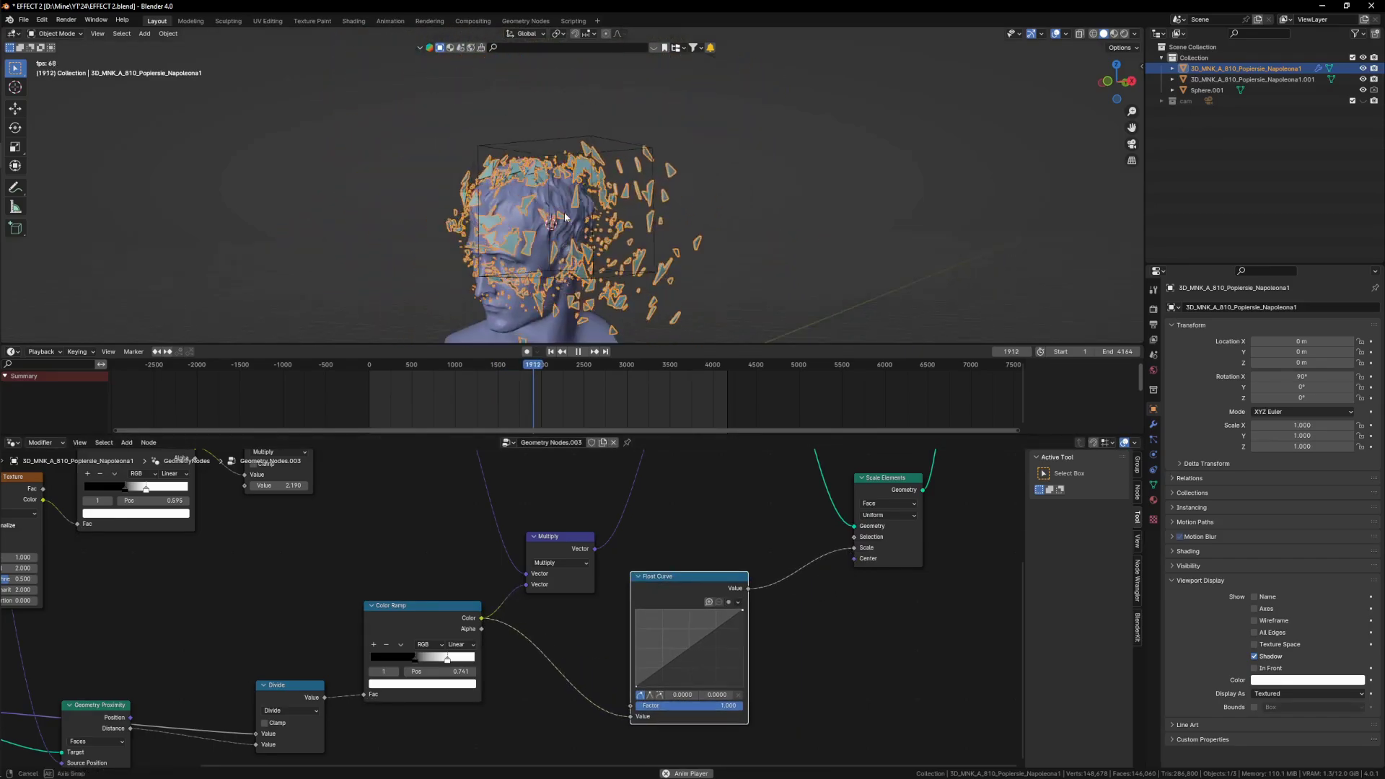
{"action": "middle_click_drag", "start_coordinate": [527, 220], "coordinate": [570, 235]}
{"action": "scroll", "coordinate": [570, 235], "scroll_direction": "up", "scroll_amount": 1}
{"action": "scroll", "coordinate": [749, 523], "scroll_direction": "down", "scroll_amount": 2}
{"action": "scroll", "coordinate": [577, 181], "scroll_direction": "down", "scroll_amount": 4}
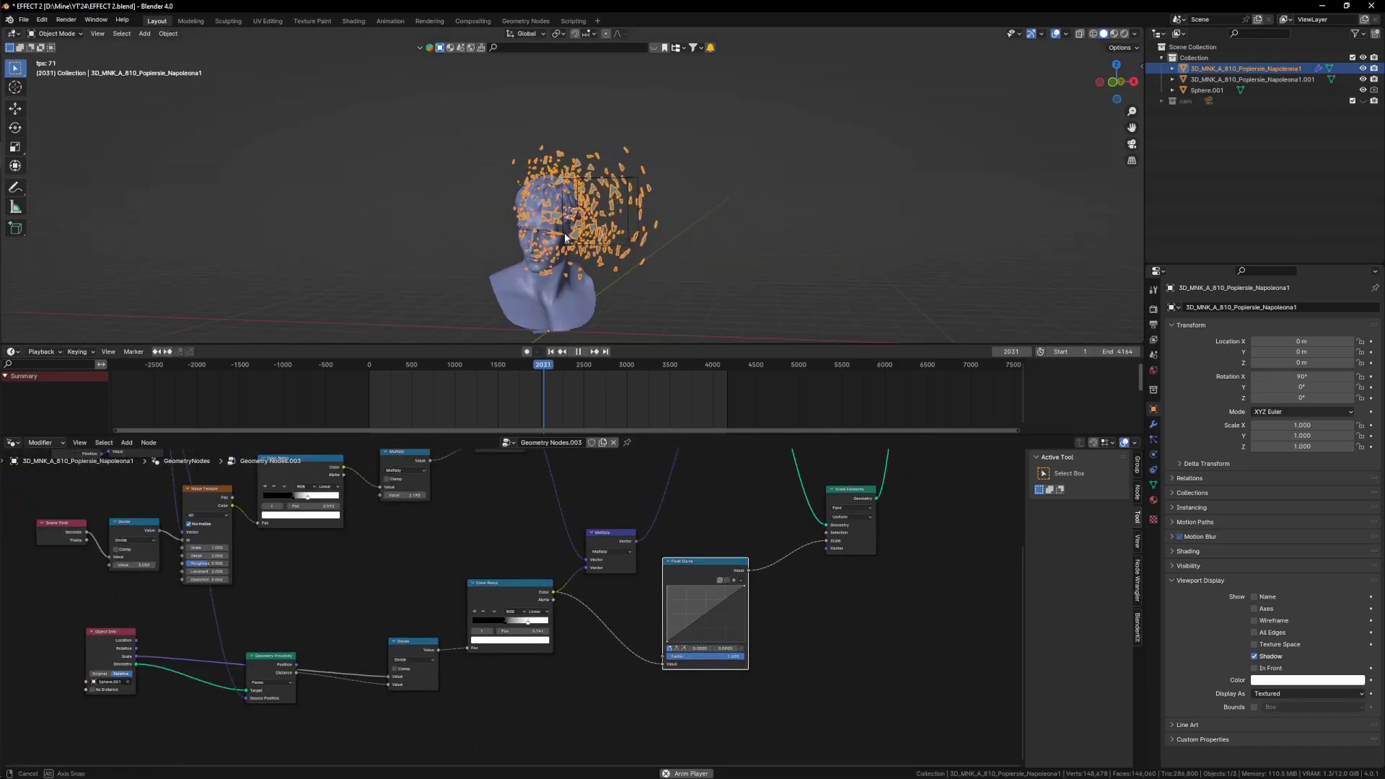
{"action": "left_click_drag", "start_coordinate": [668, 642], "coordinate": [669, 585]}
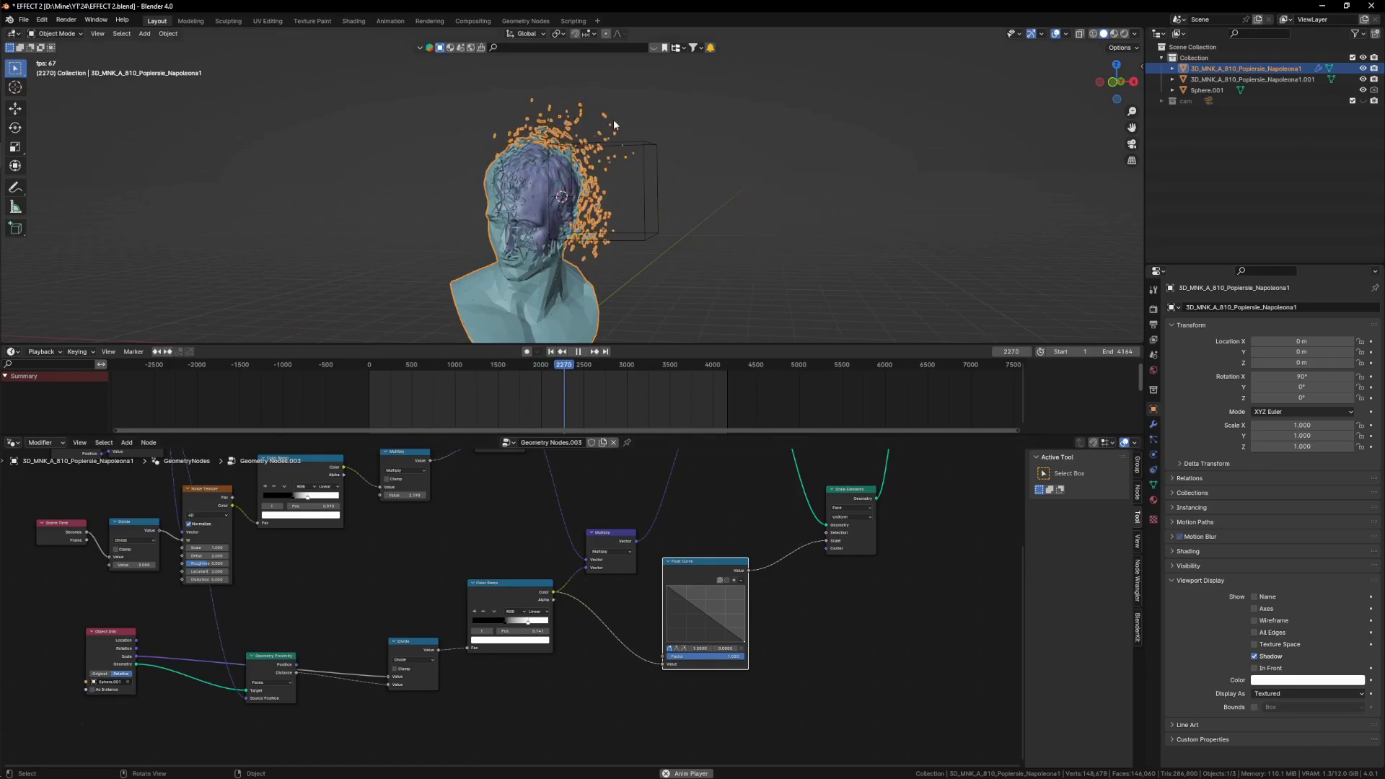
- Select the sphere and move it across the front of the head to the opposite side to test the scaling effect
{"action": "left_click", "coordinate": [640, 156]}
{"action": "key", "text": "g"}
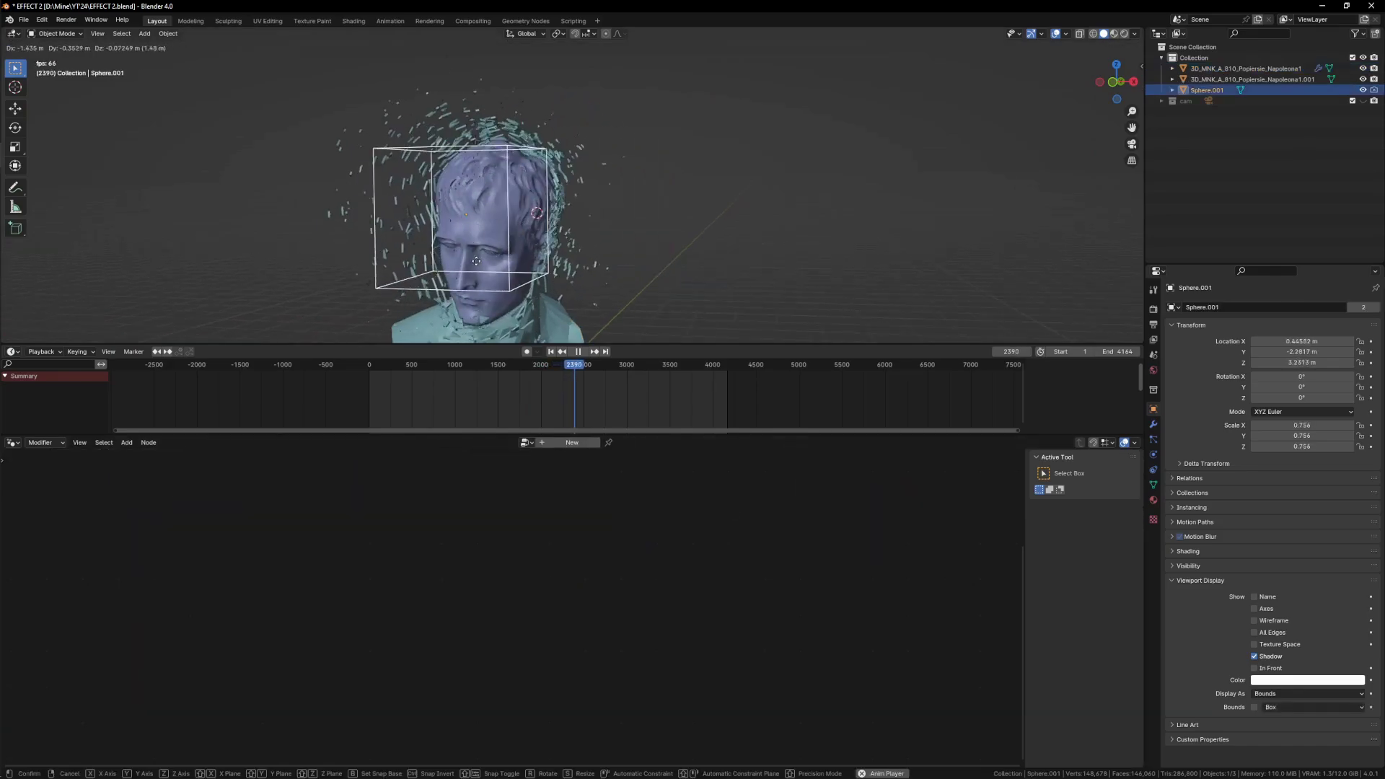
{"action": "left_click", "coordinate": [504, 252]}
{"action": "middle_click_drag", "start_coordinate": [504, 252], "coordinate": [552, 216], "text": "shift"}
{"action": "key", "text": "g"}
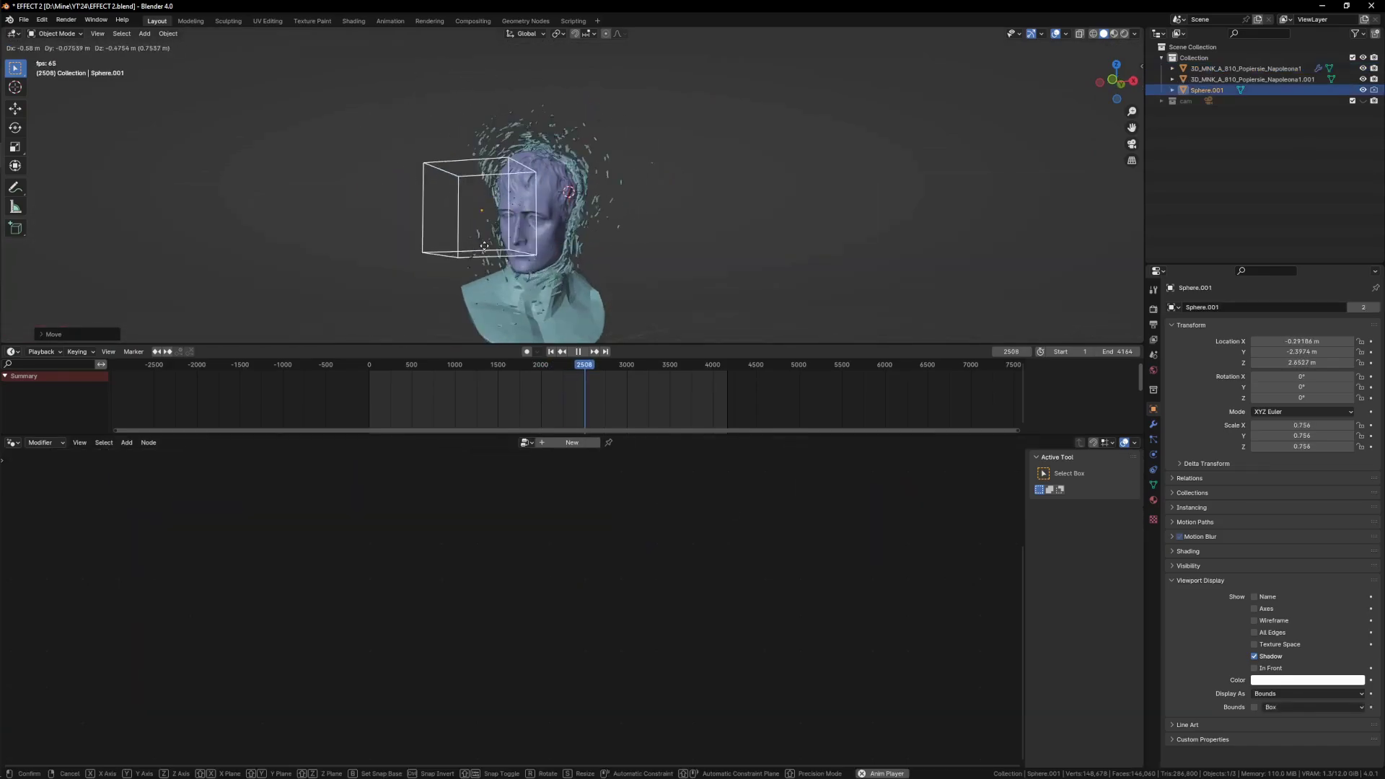